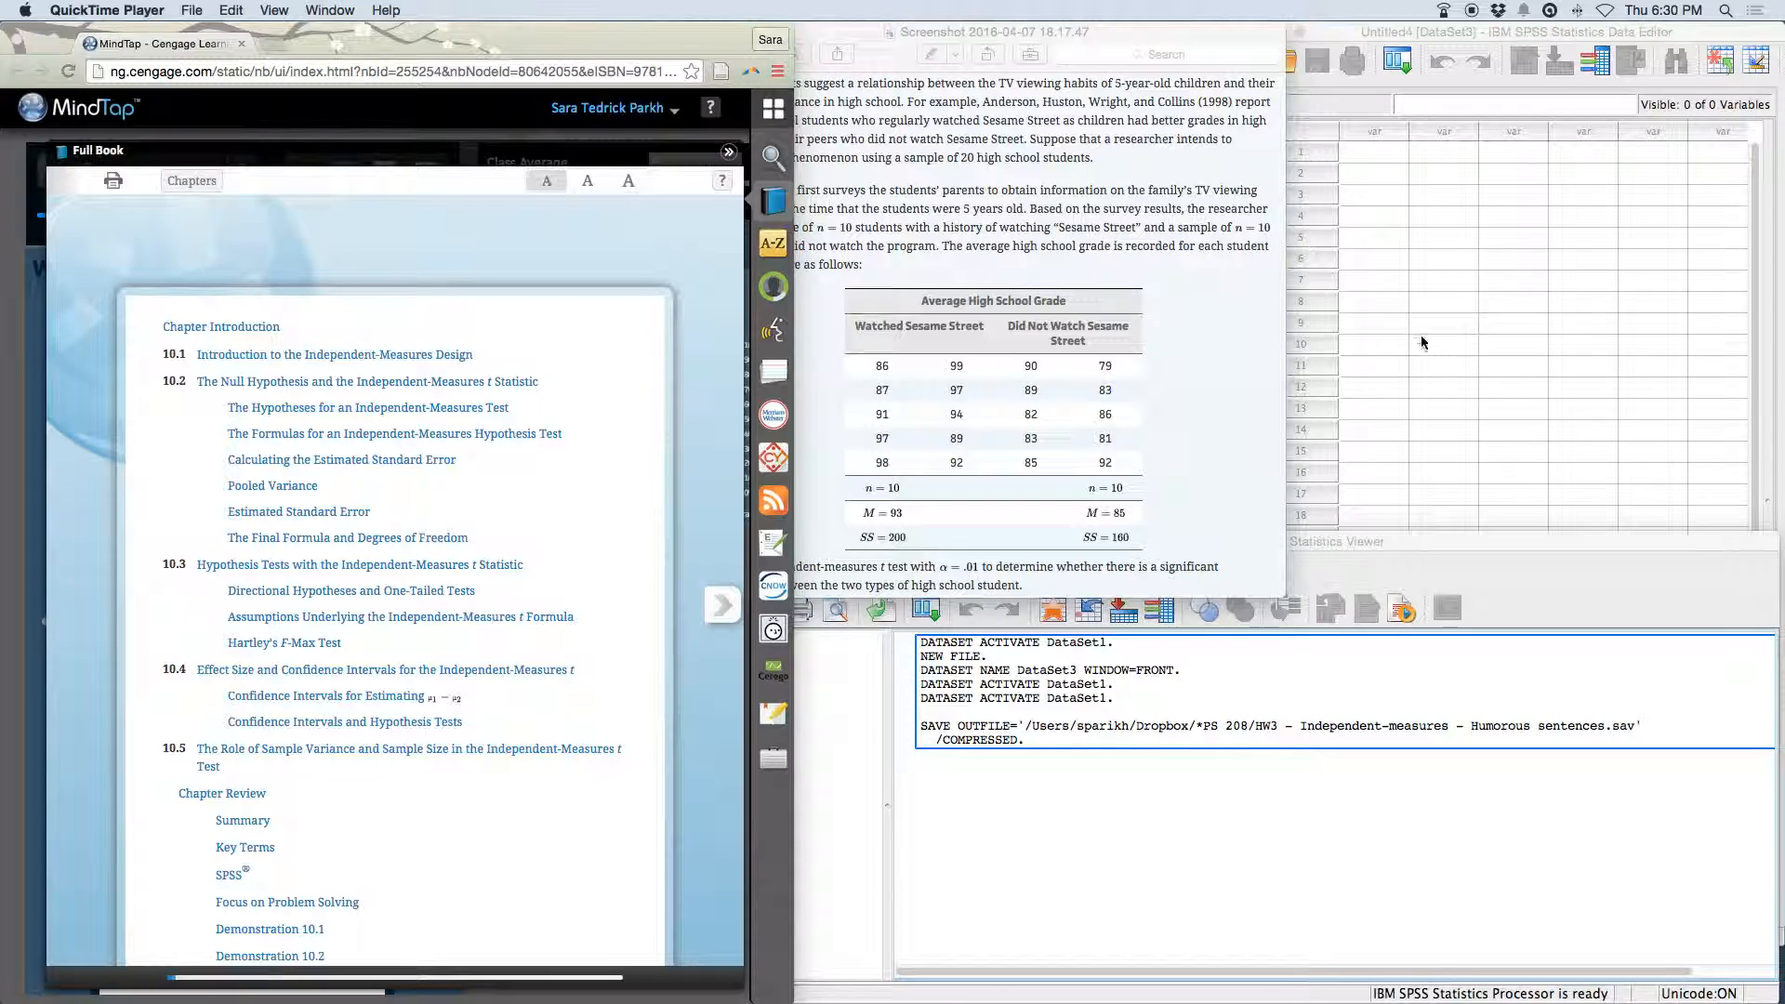
Look over the Chapter 10 outline in the MindTap e-book, from the chapter introduction to the chapter review.
{"action": "left_click", "coordinate": [459, 319]}
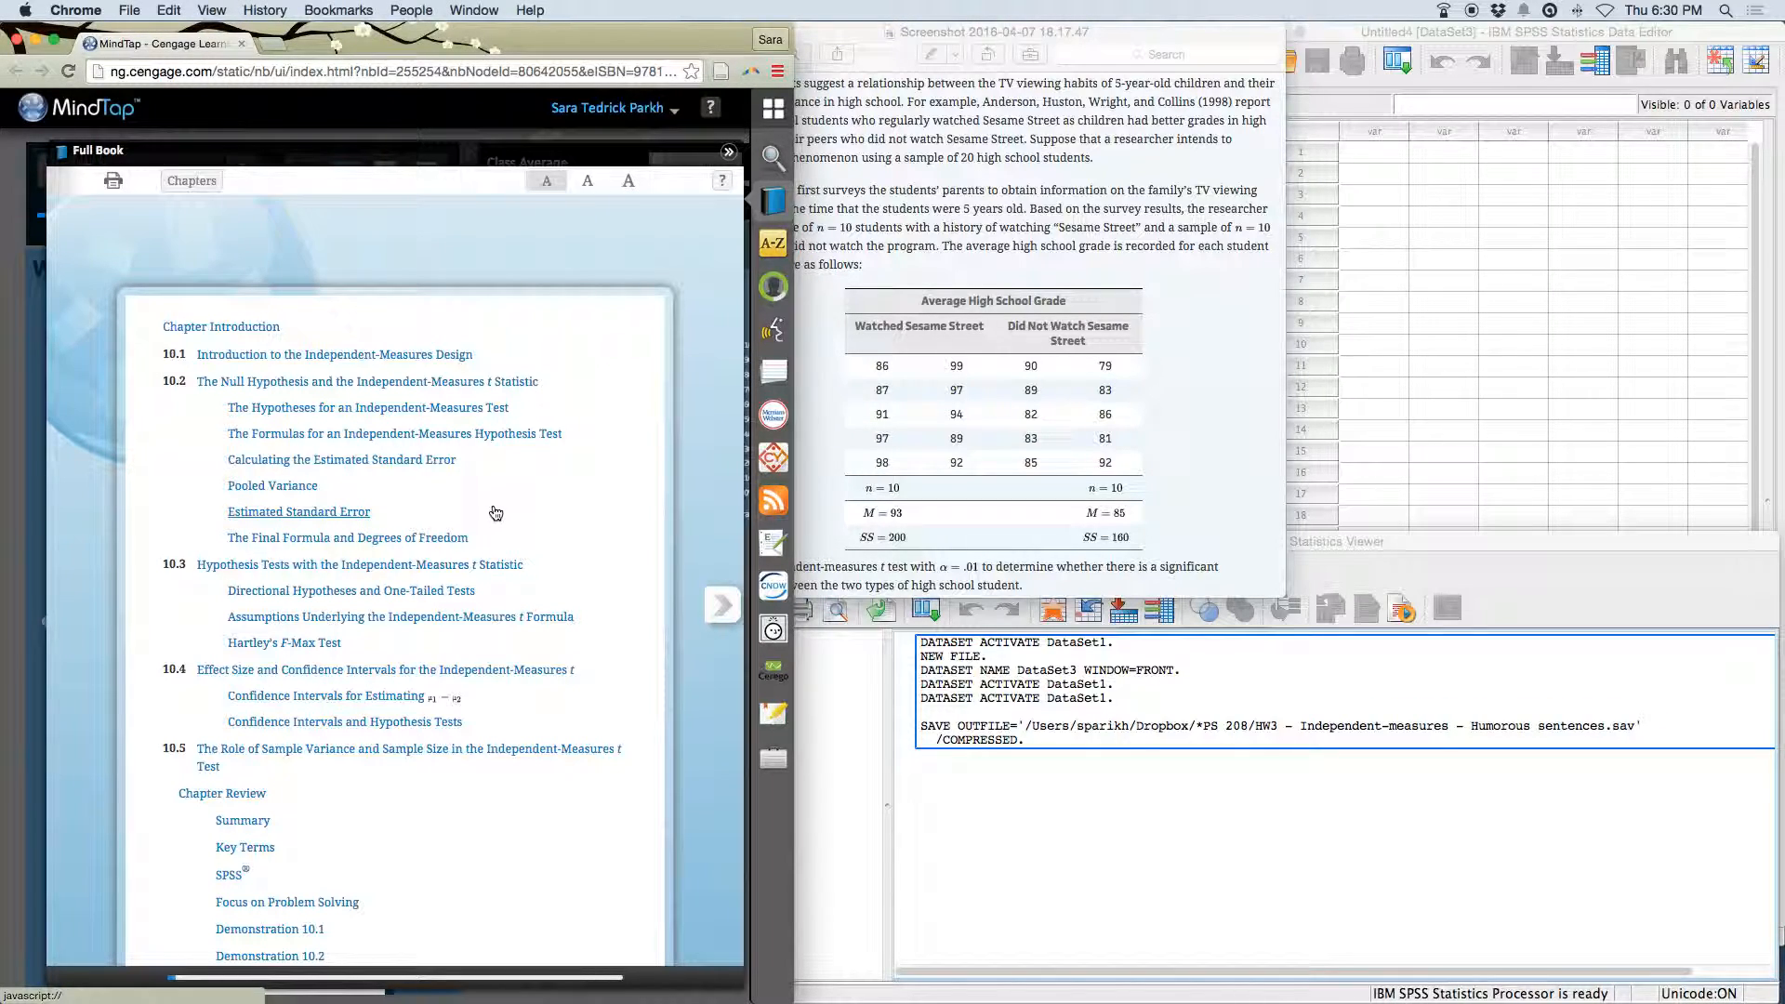
{"action": "scroll", "coordinate": [495, 513], "scroll_direction": "down", "scroll_amount": 2}
{"action": "scroll", "coordinate": [496, 512], "scroll_direction": "down", "scroll_amount": 2}
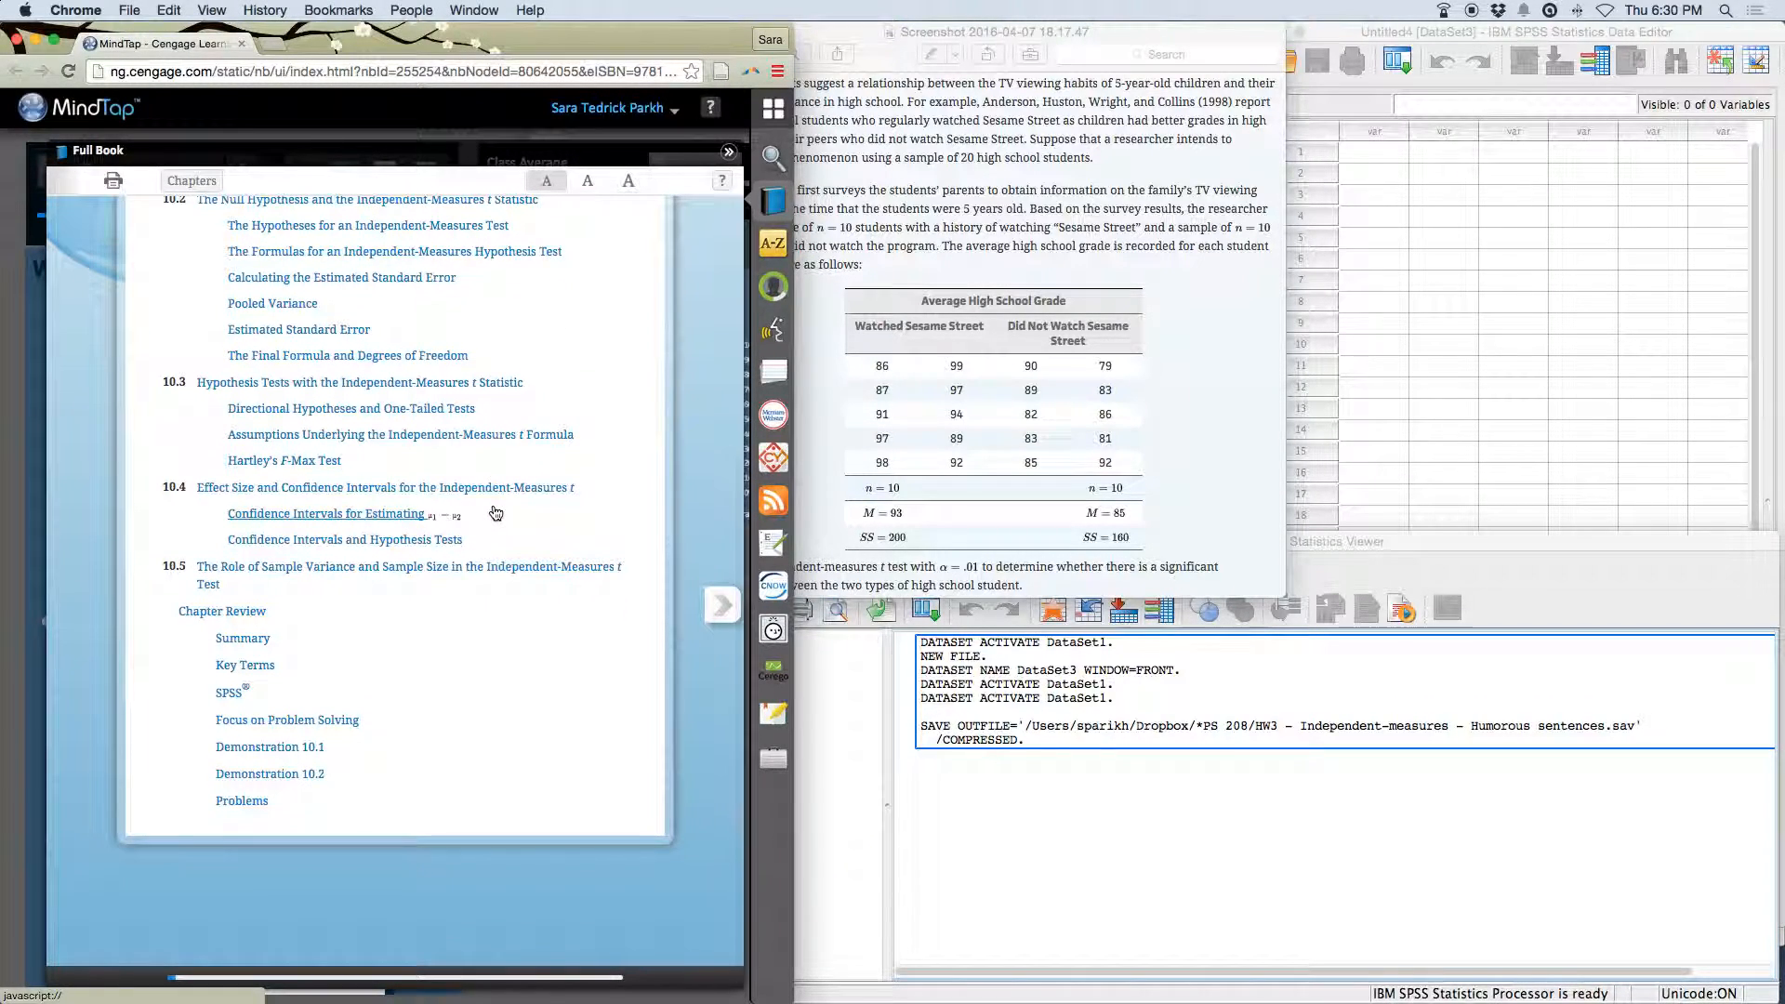
{"action": "scroll", "coordinate": [495, 512], "scroll_direction": "up", "scroll_amount": 8}
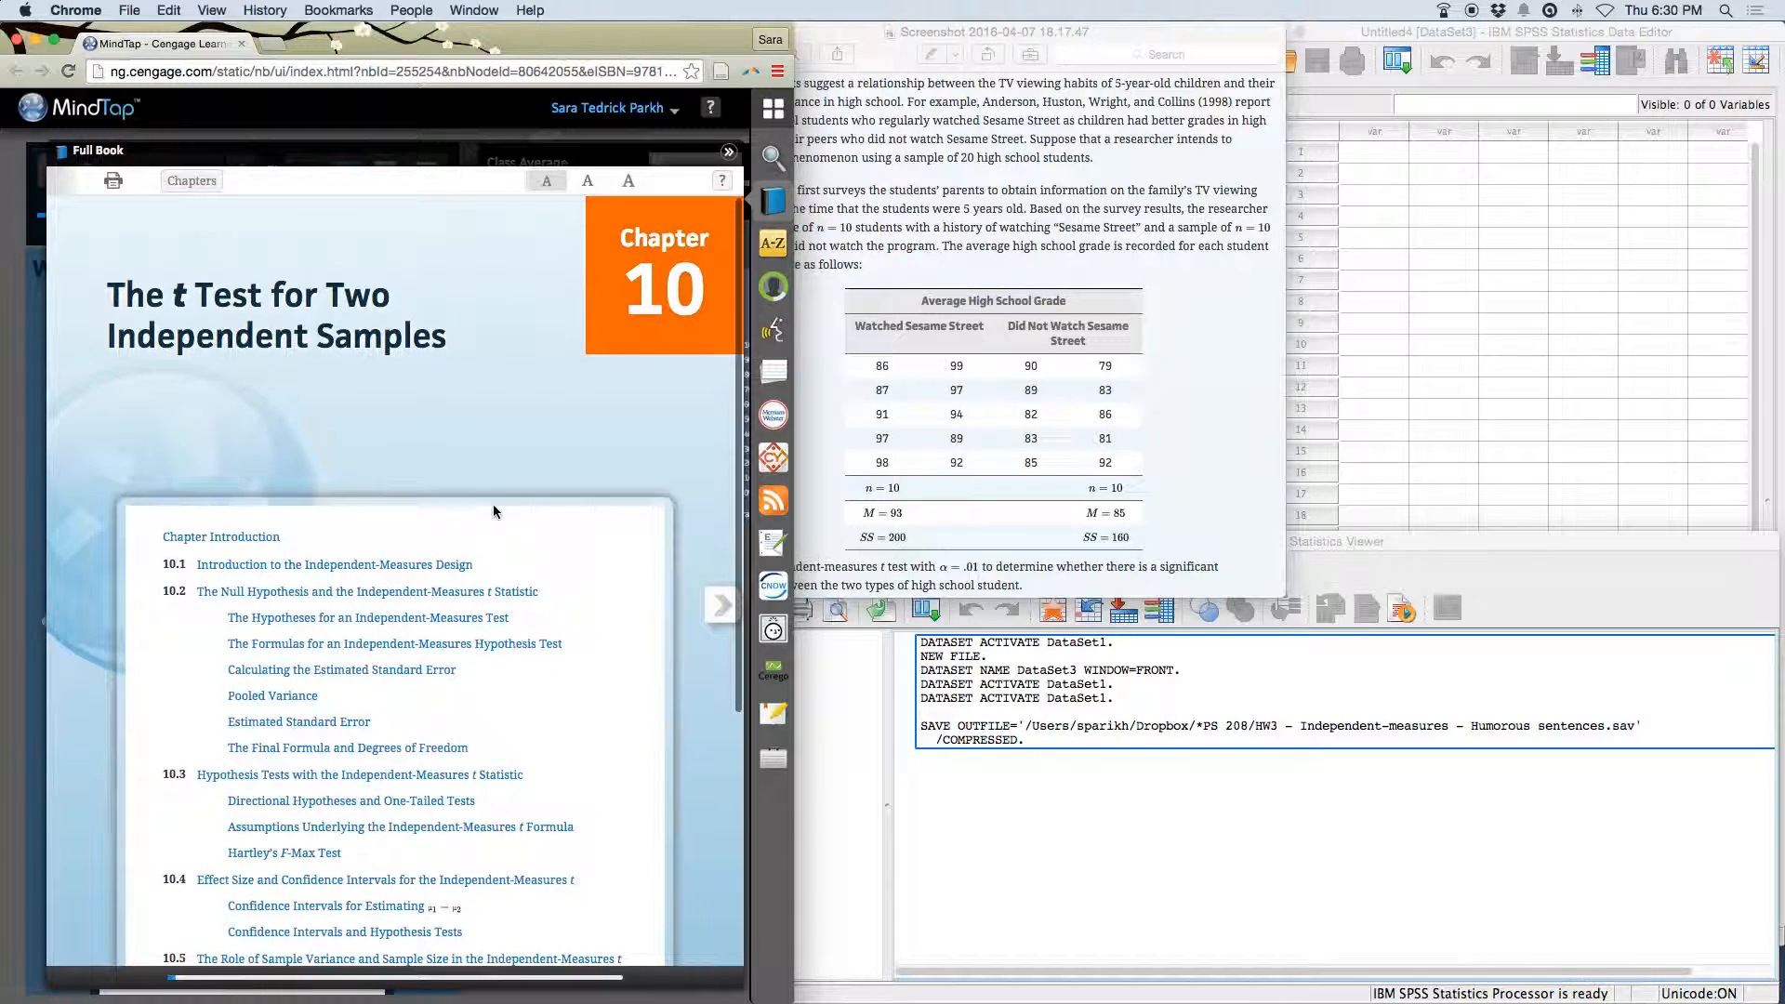
{"action": "scroll", "coordinate": [496, 512], "scroll_direction": "down", "scroll_amount": 5}
{"action": "scroll", "coordinate": [493, 506], "scroll_direction": "down", "scroll_amount": 2}
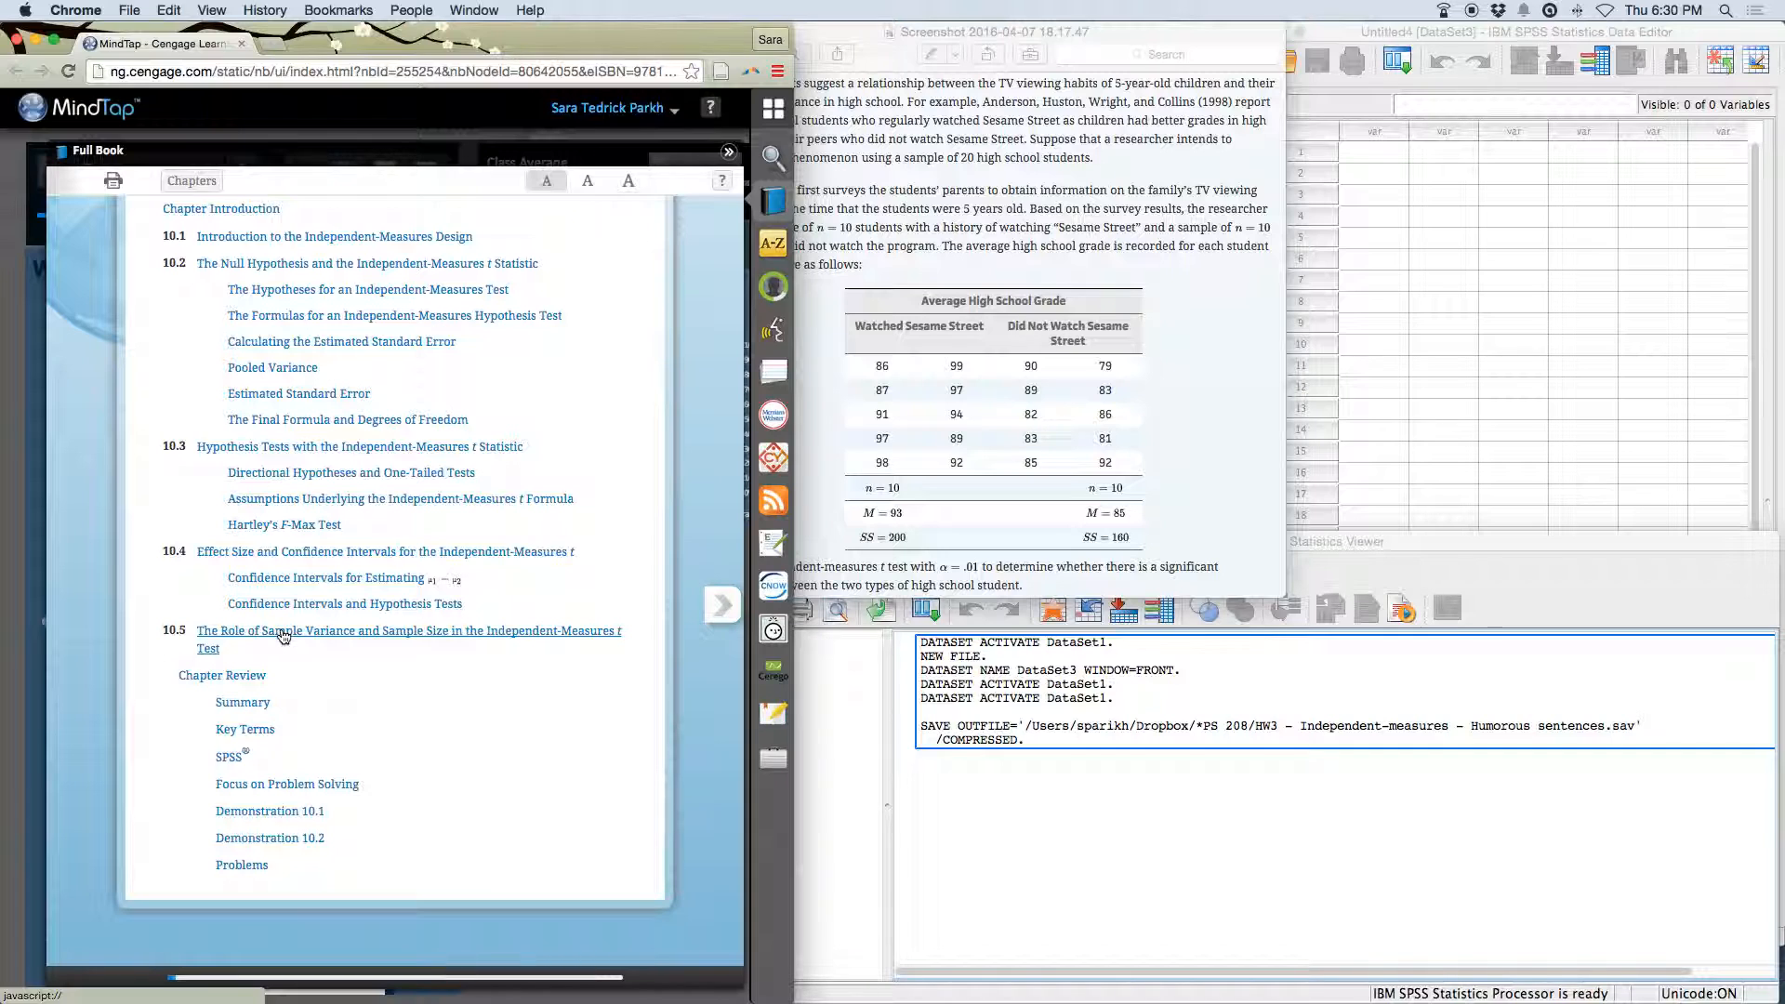
Open the Summary of the Chapter 10 review and read through its independent-measures t formulas.
{"action": "left_click", "coordinate": [242, 704]}
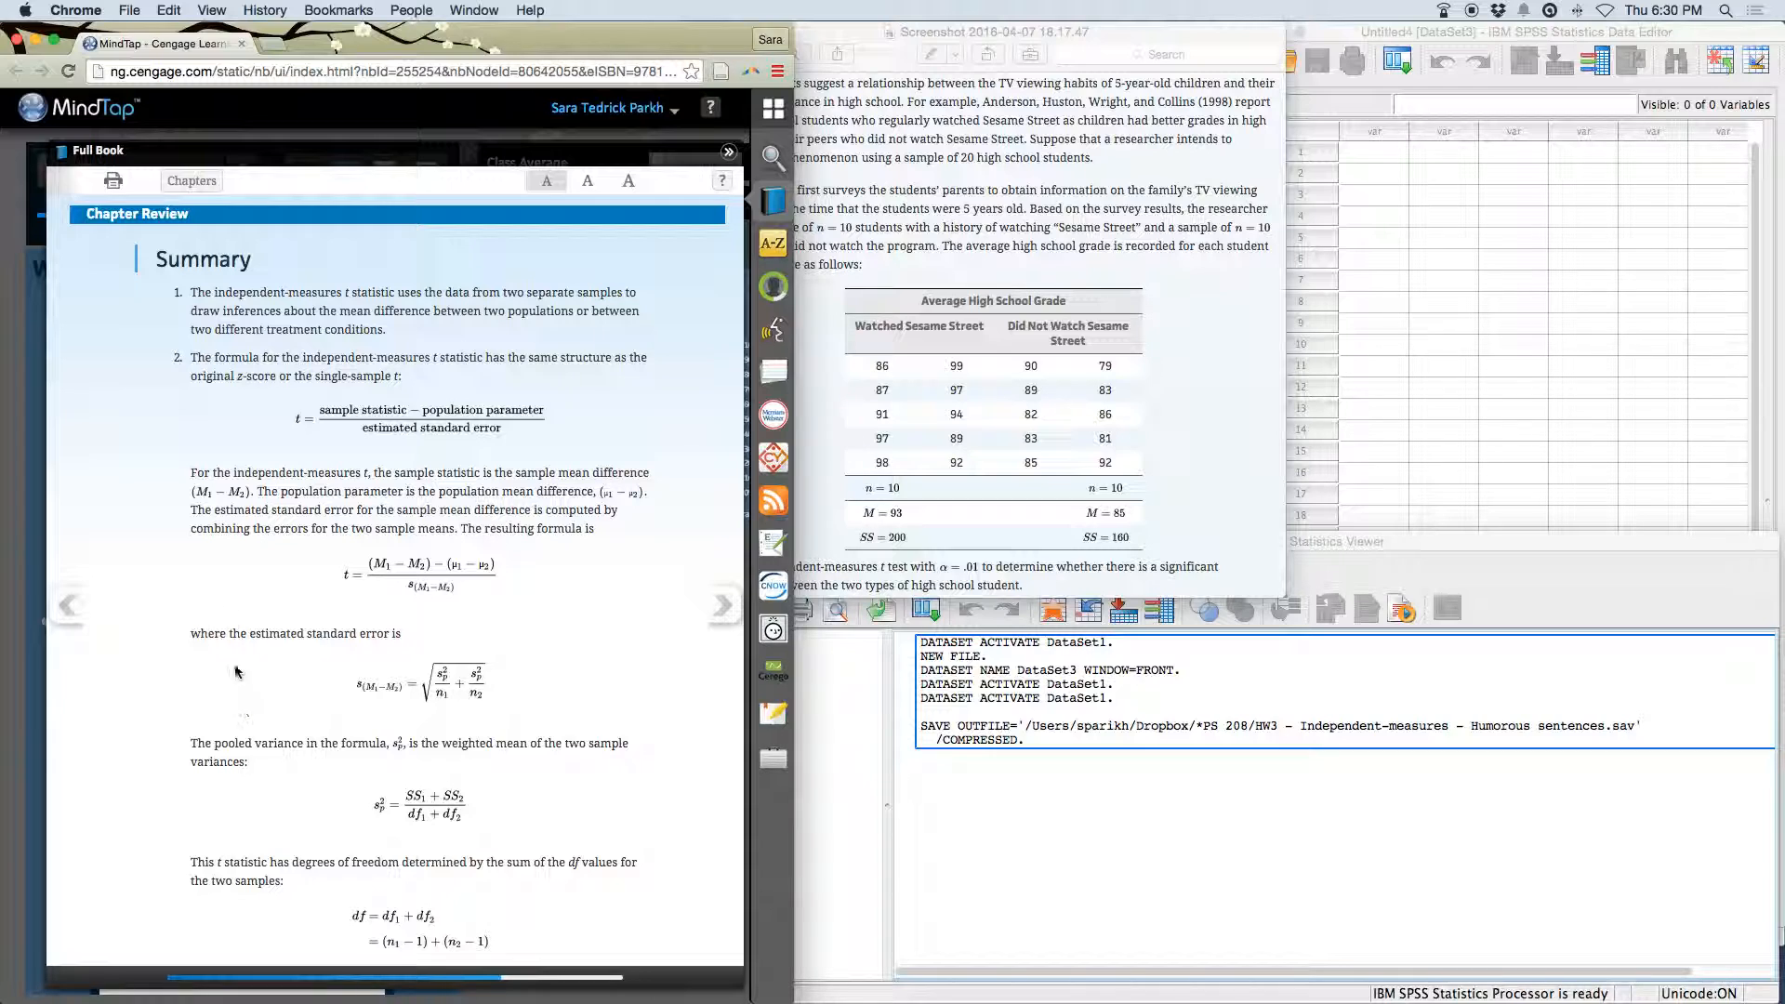
{"action": "scroll", "coordinate": [414, 570], "scroll_direction": "down", "scroll_amount": 5}
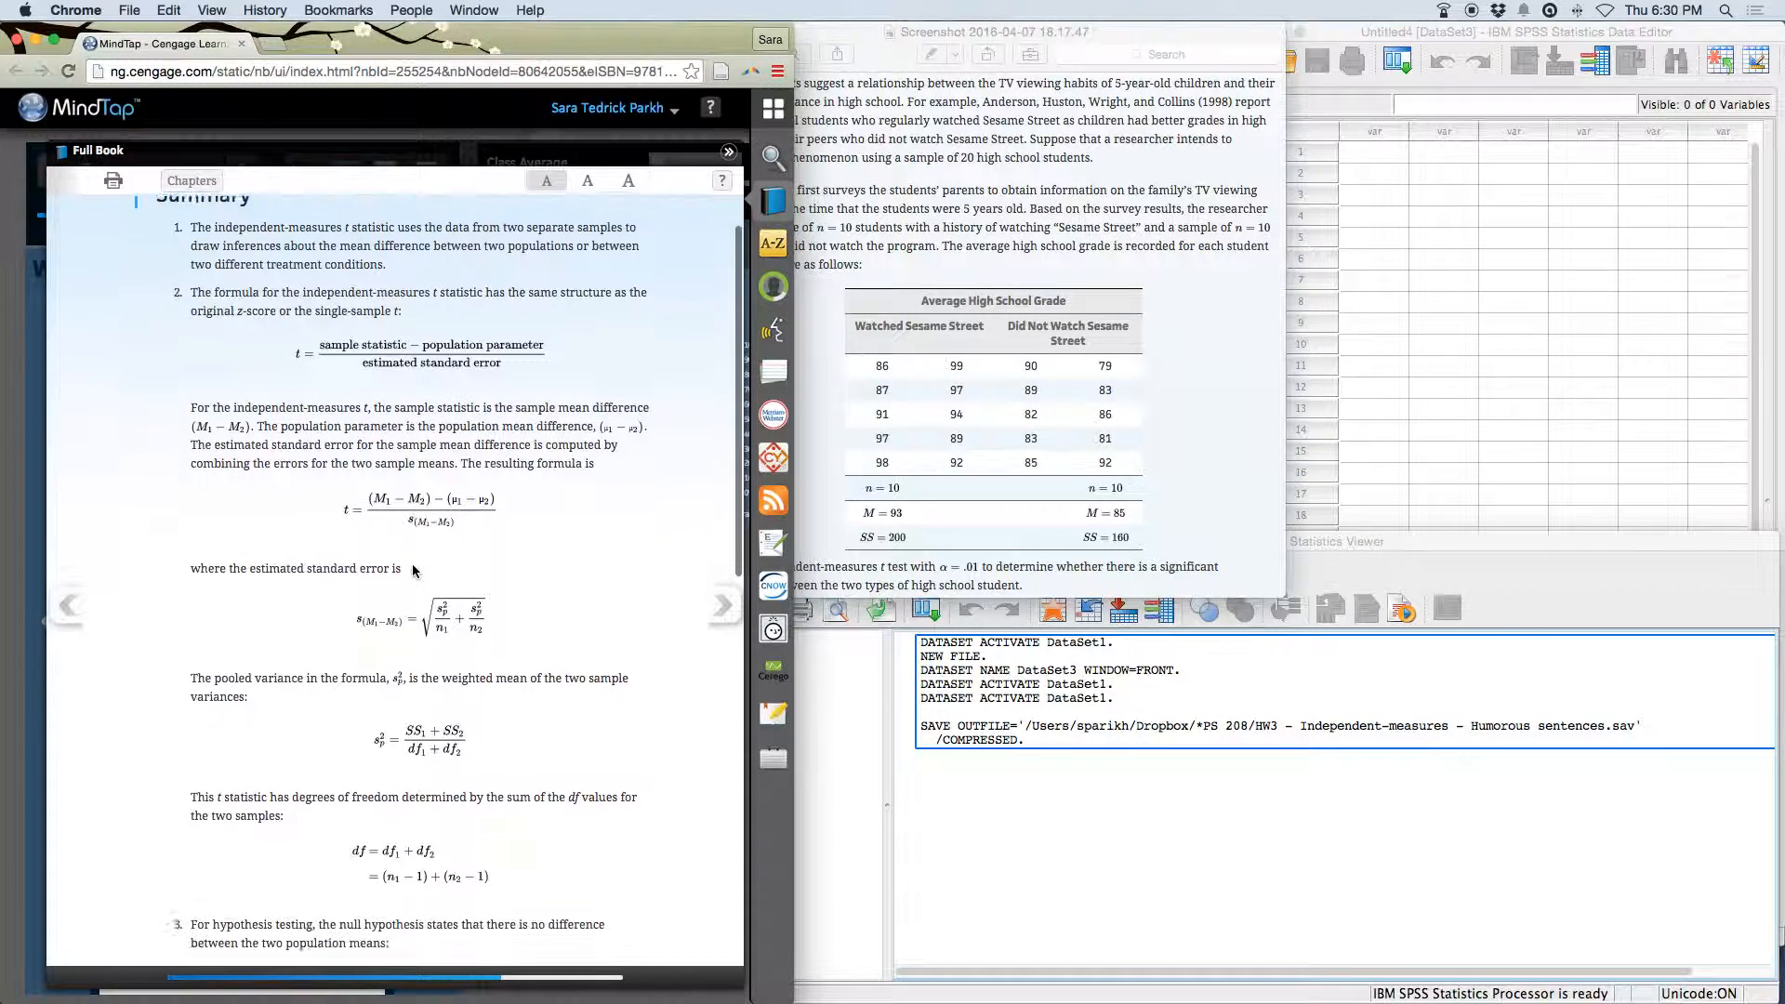
{"action": "scroll", "coordinate": [414, 570], "scroll_direction": "down", "scroll_amount": 10}
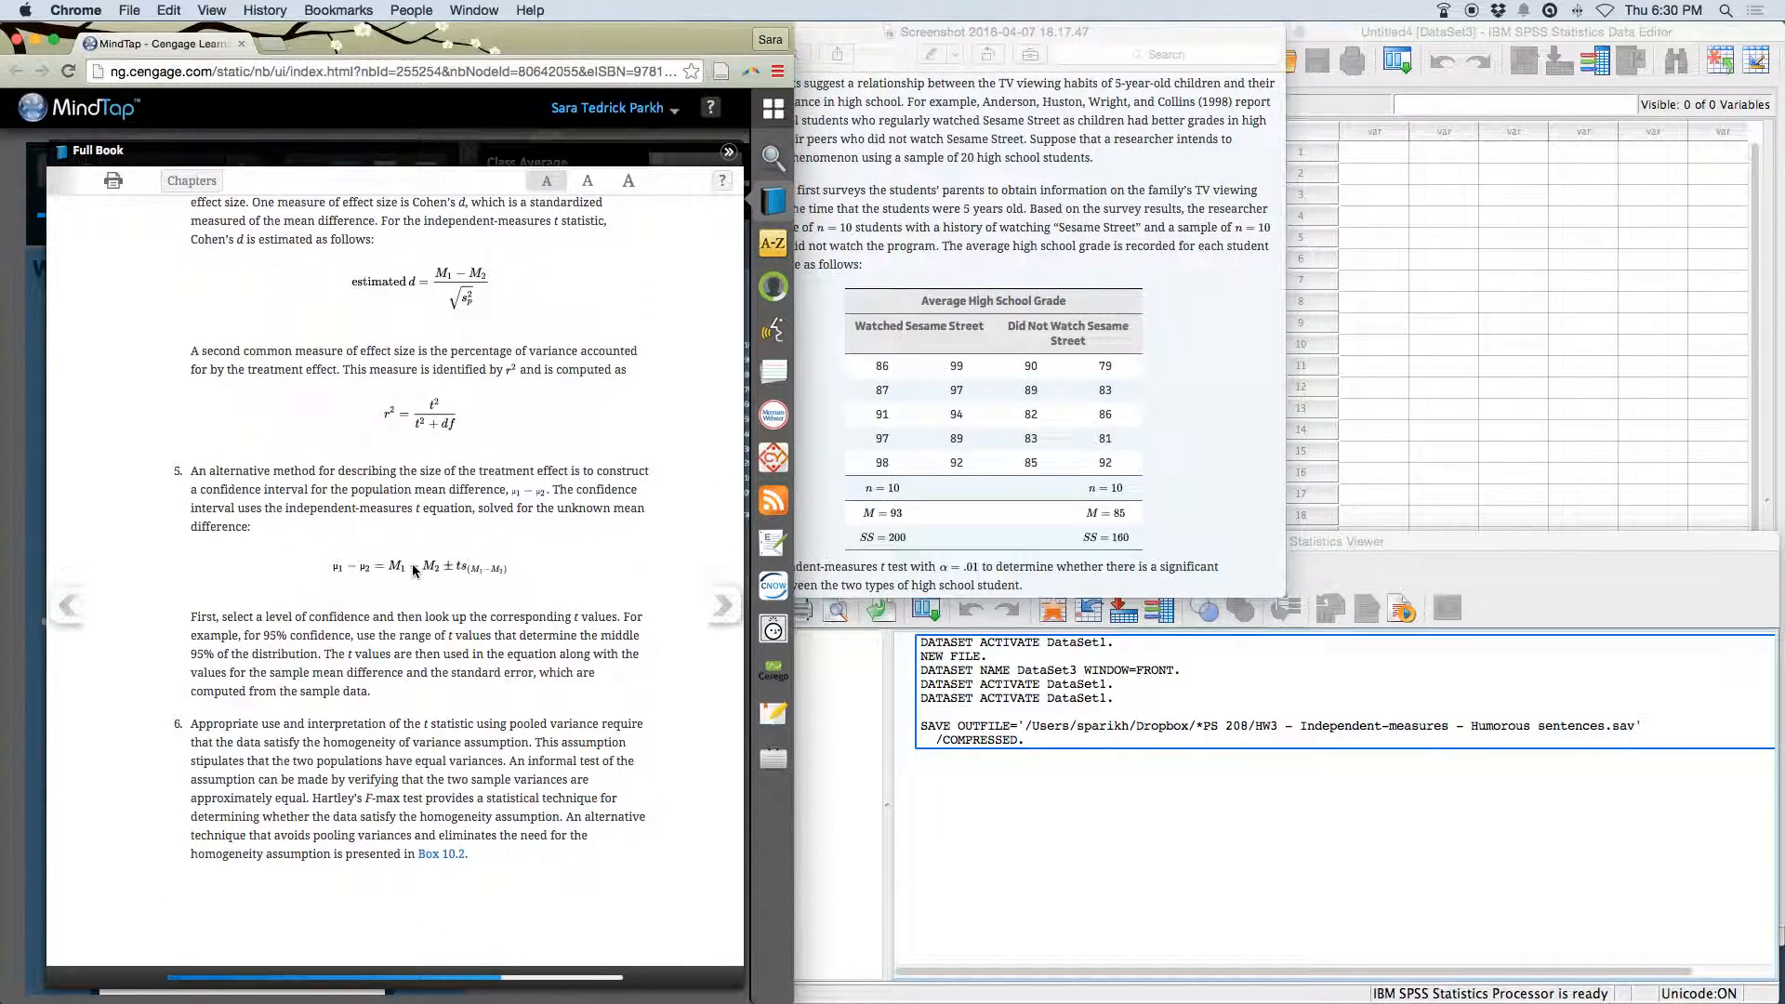
{"action": "scroll", "coordinate": [414, 570], "scroll_direction": "up", "scroll_amount": 15}
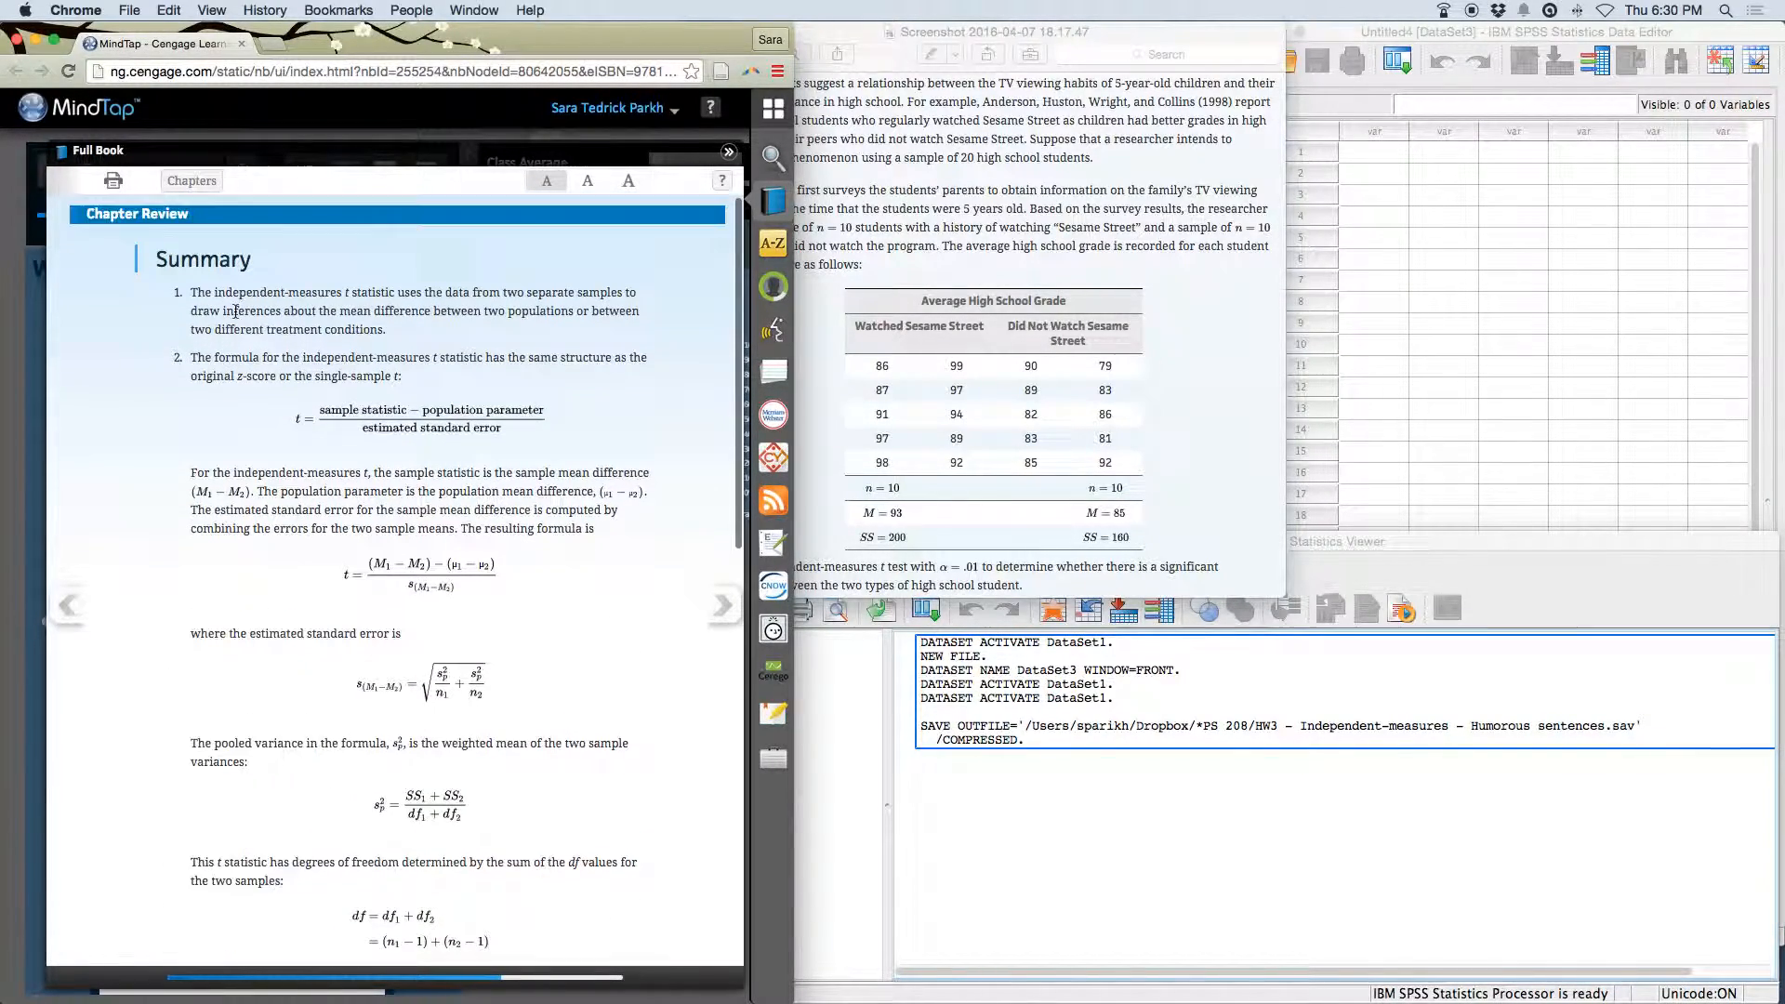
Return to the Chapter 10 outline and page from the hypotheses section through the formulas to the estimated standard error section.
{"action": "left_click", "coordinate": [190, 180]}
{"action": "left_click", "coordinate": [139, 509]}
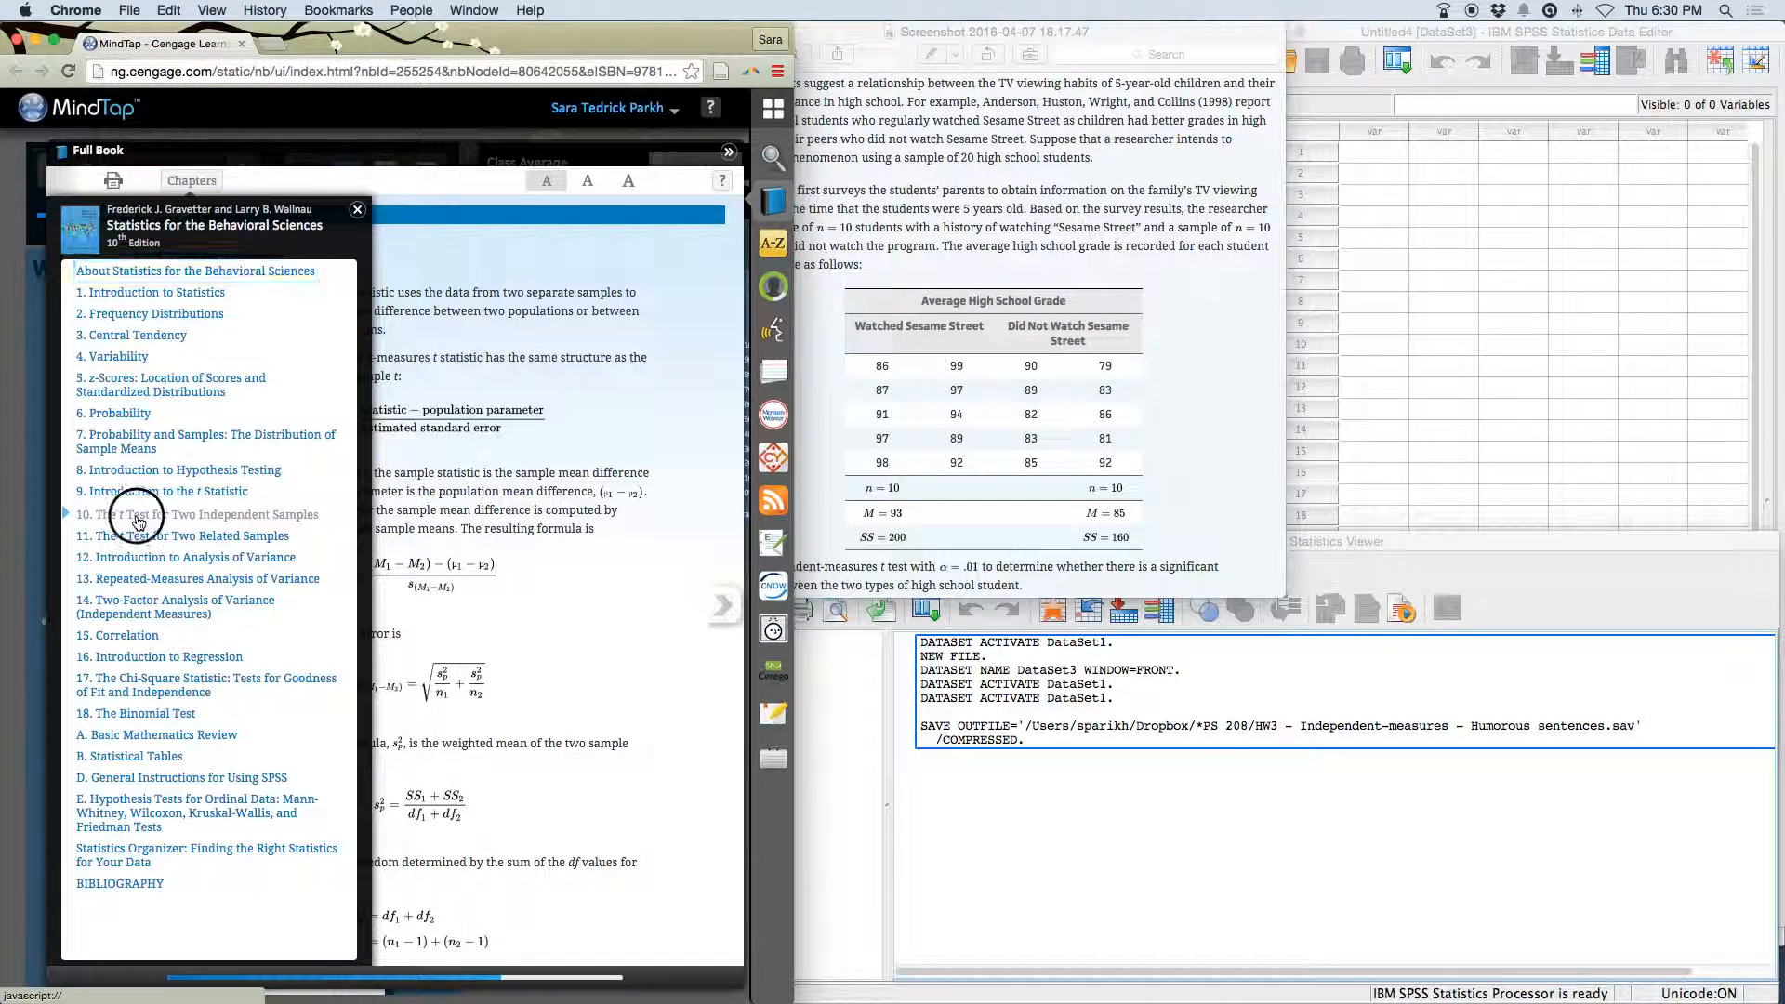
{"action": "scroll", "coordinate": [412, 602], "scroll_direction": "down", "scroll_amount": 3}
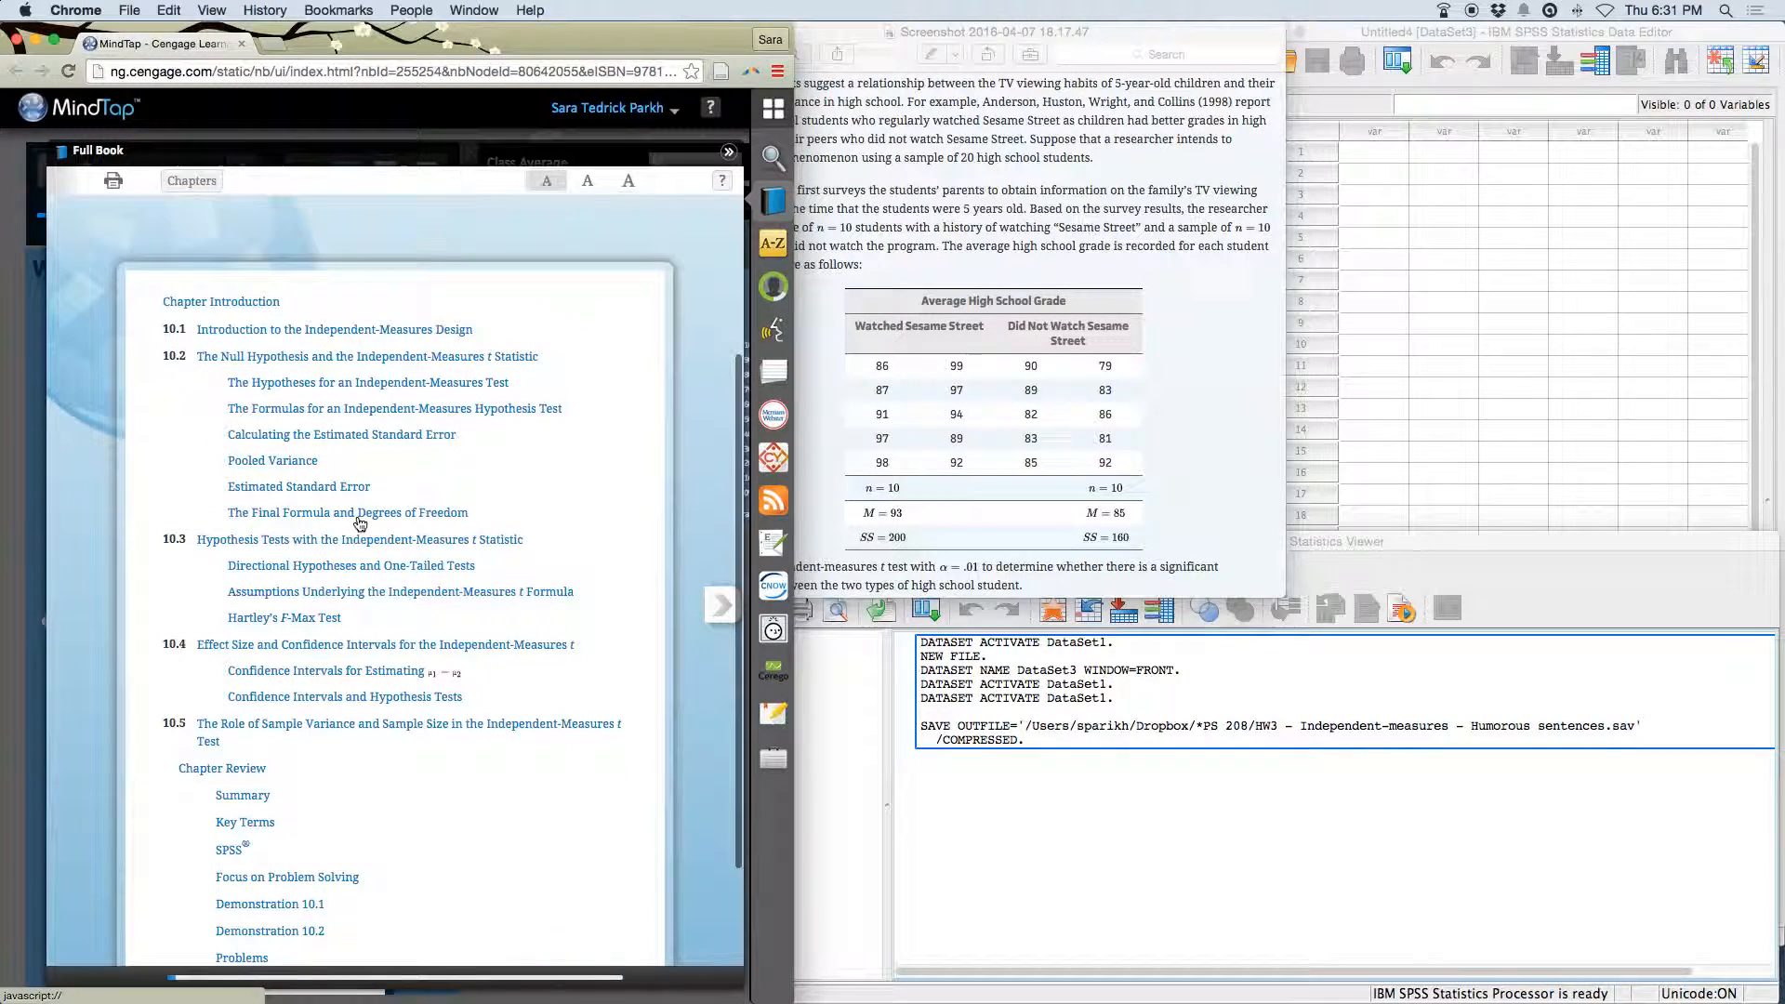
{"action": "left_click", "coordinate": [332, 383]}
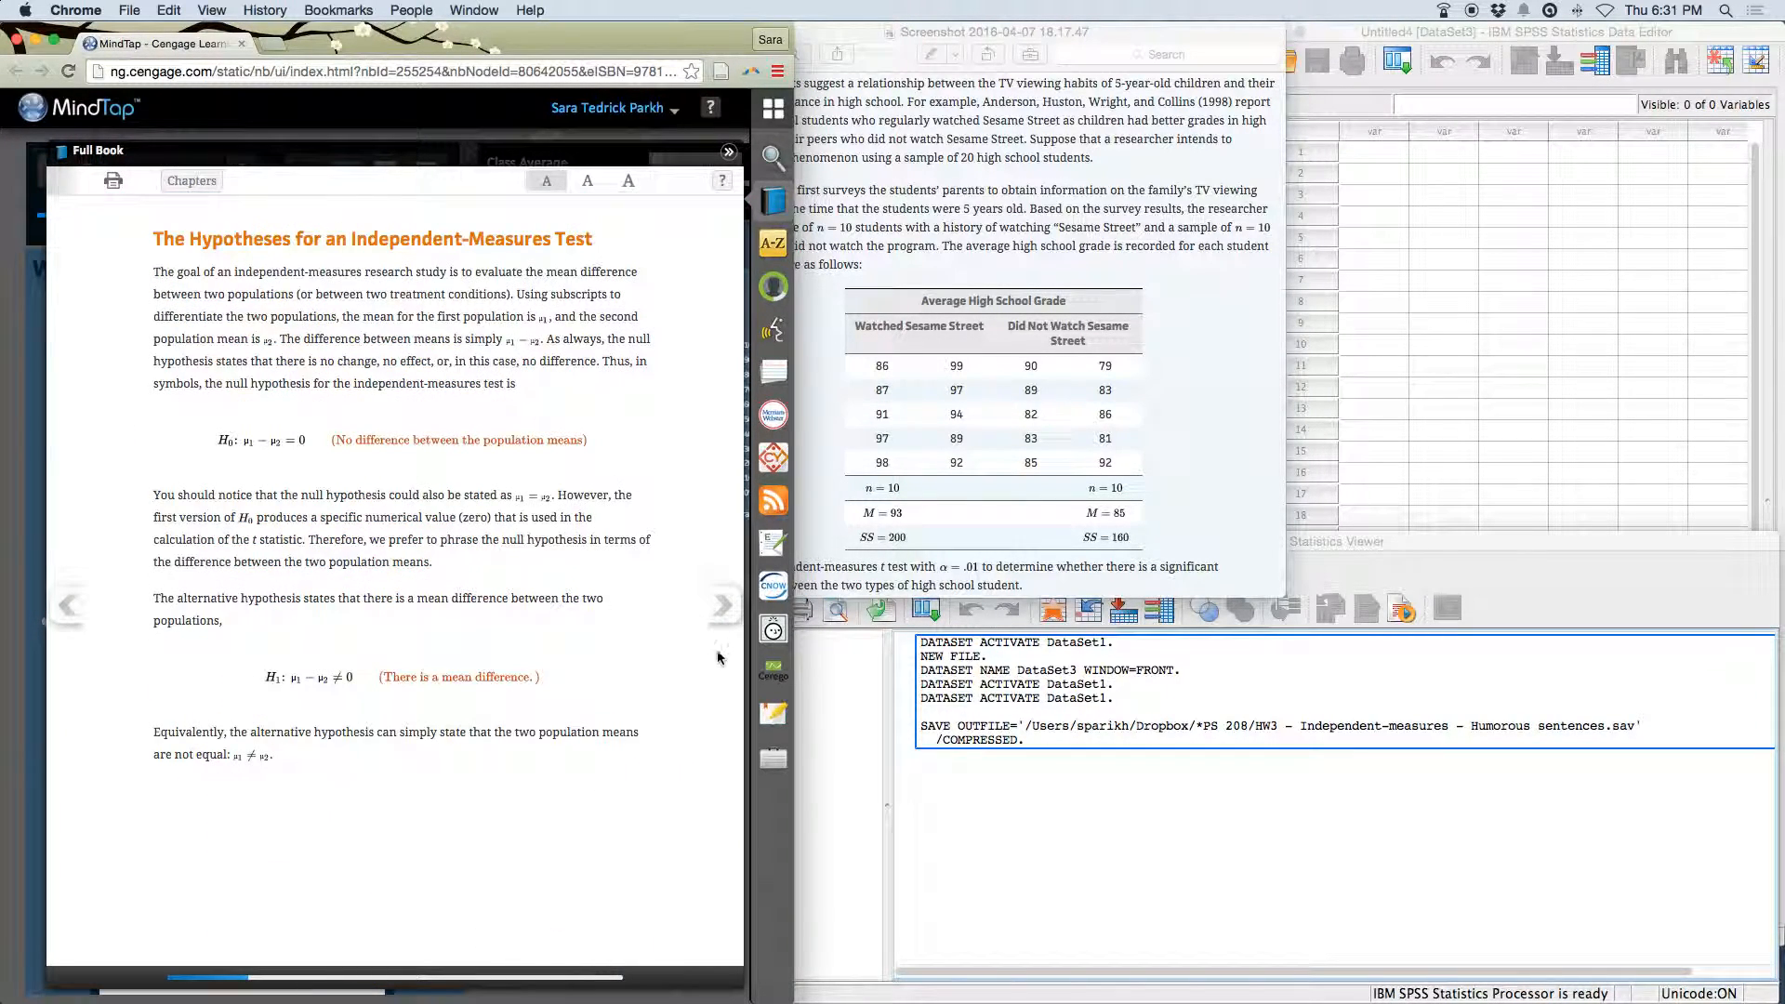
{"action": "left_click", "coordinate": [718, 609]}
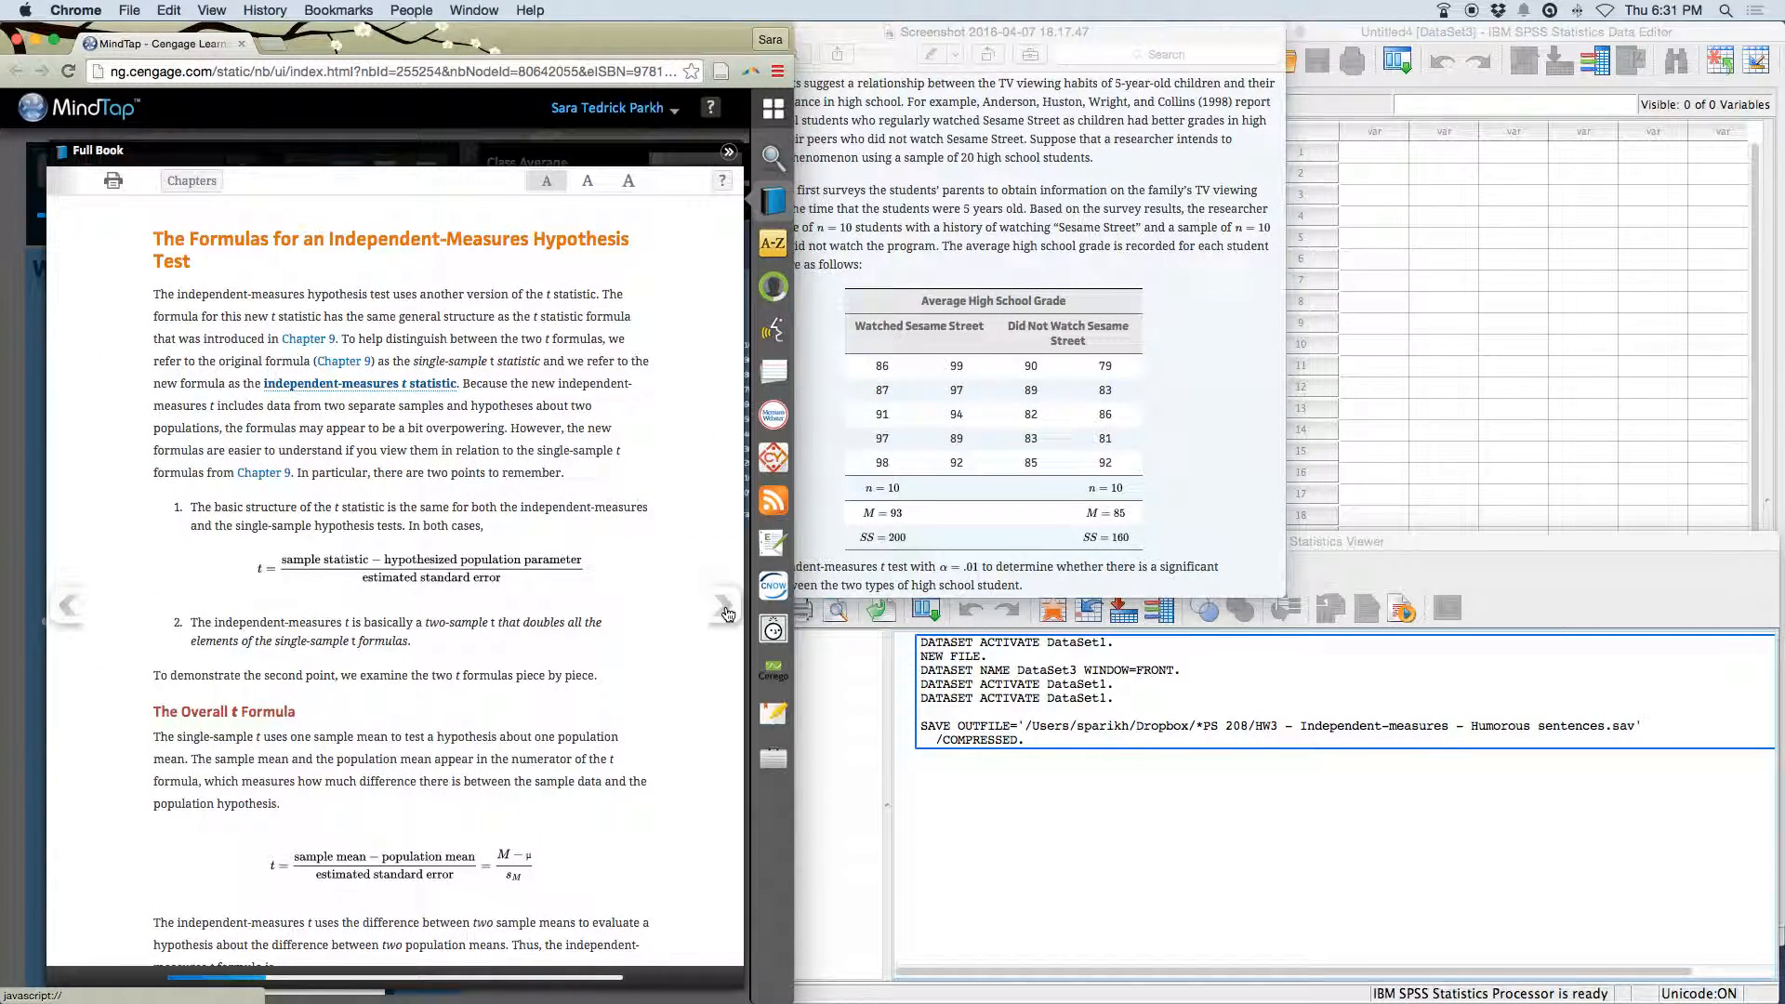
{"action": "left_click", "coordinate": [723, 612]}
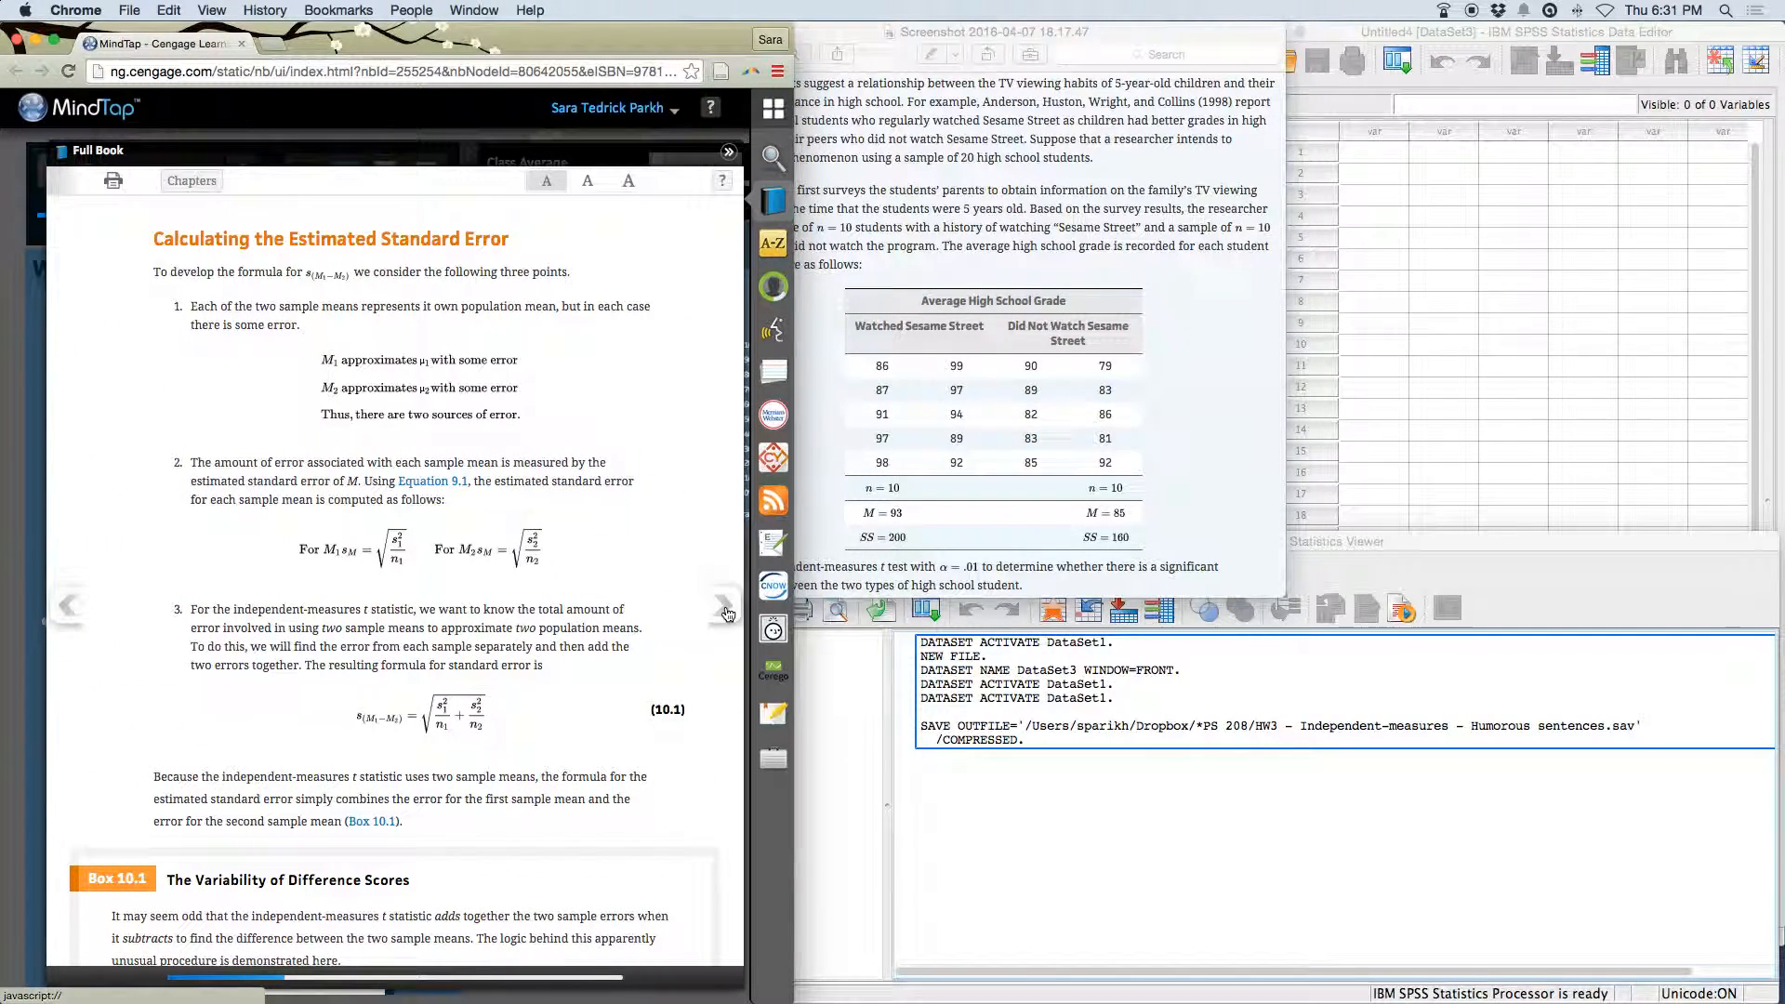
Open the SPSS section of the Chapter 10 review and read its data entry, data analysis and output instructions, including Figure 10.8.
{"action": "left_click", "coordinate": [192, 180]}
{"action": "left_click", "coordinate": [253, 514]}
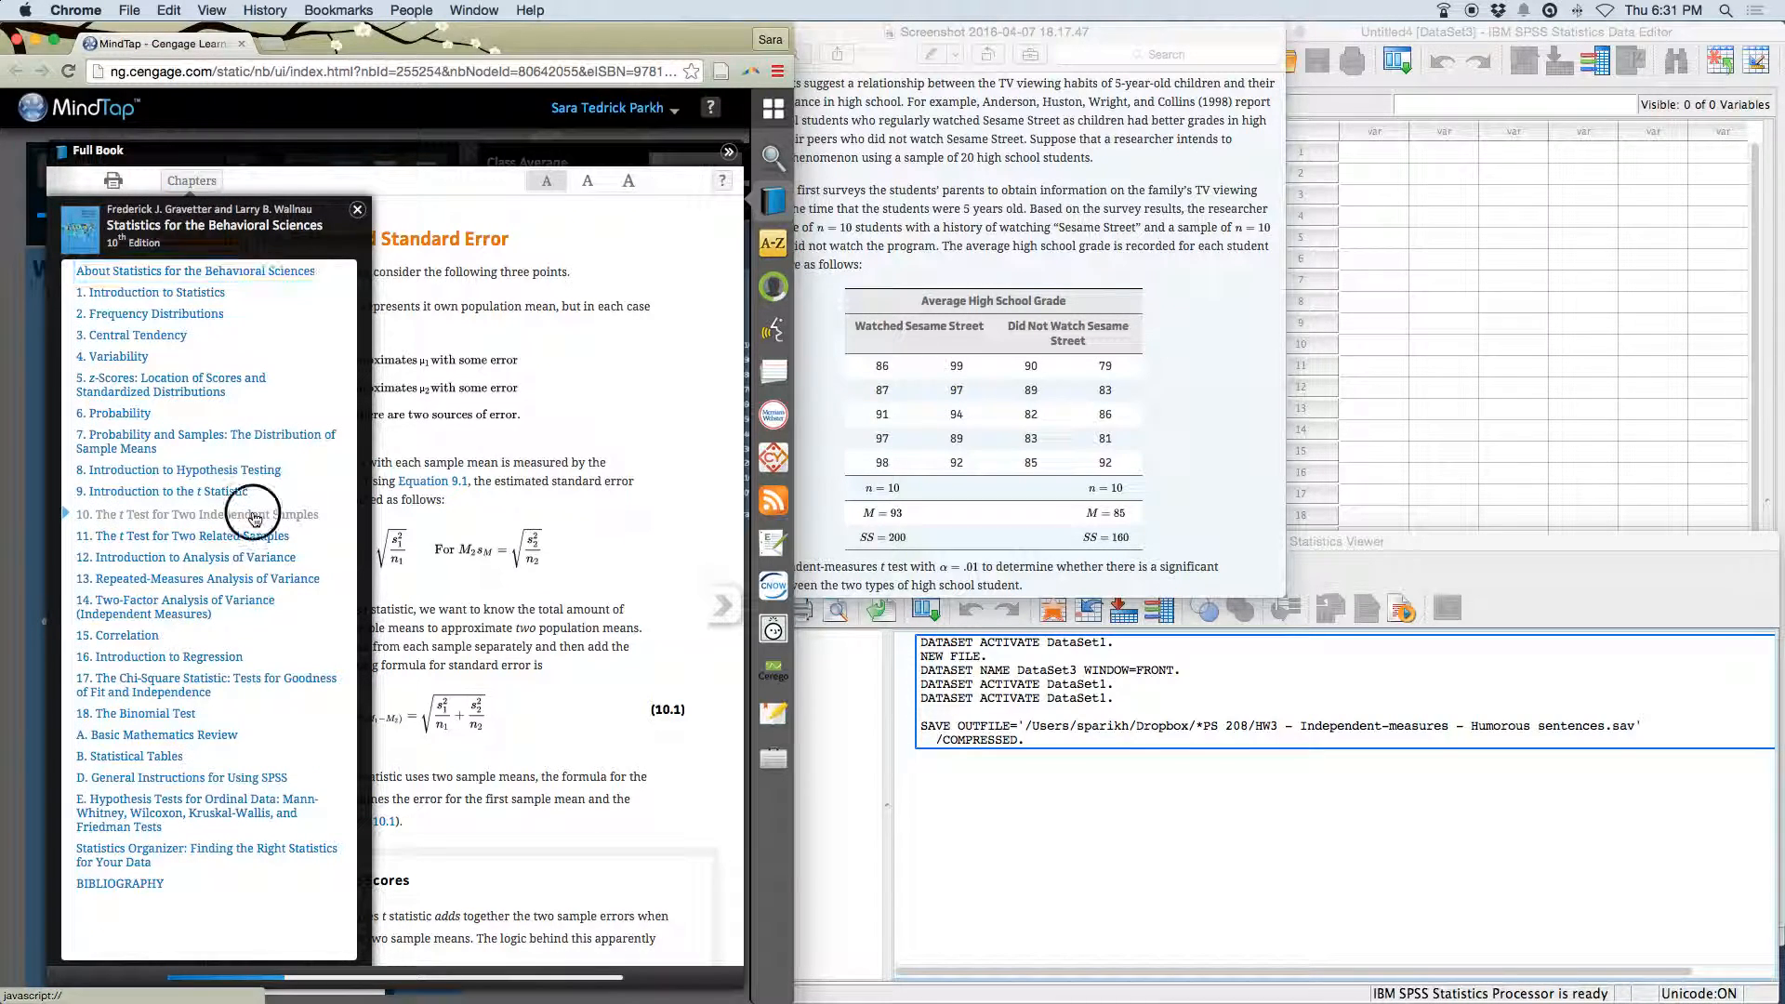
{"action": "scroll", "coordinate": [540, 609], "scroll_direction": "down", "scroll_amount": 5}
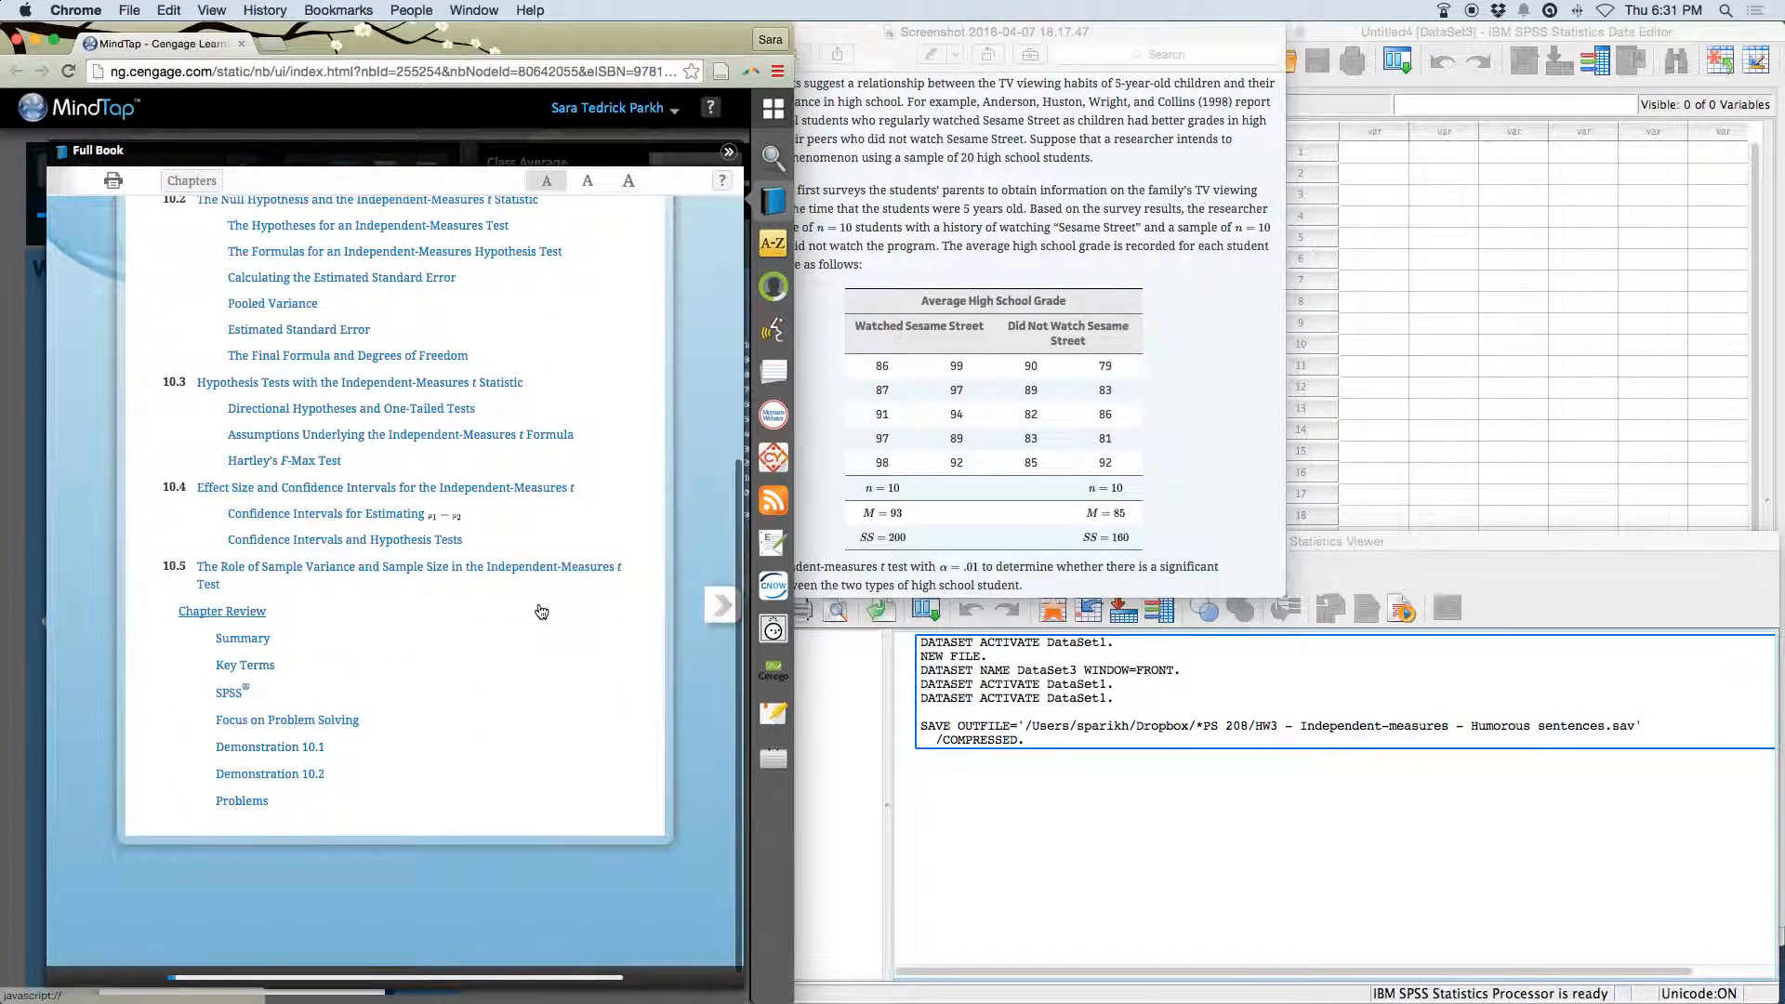
{"action": "left_click", "coordinate": [226, 695]}
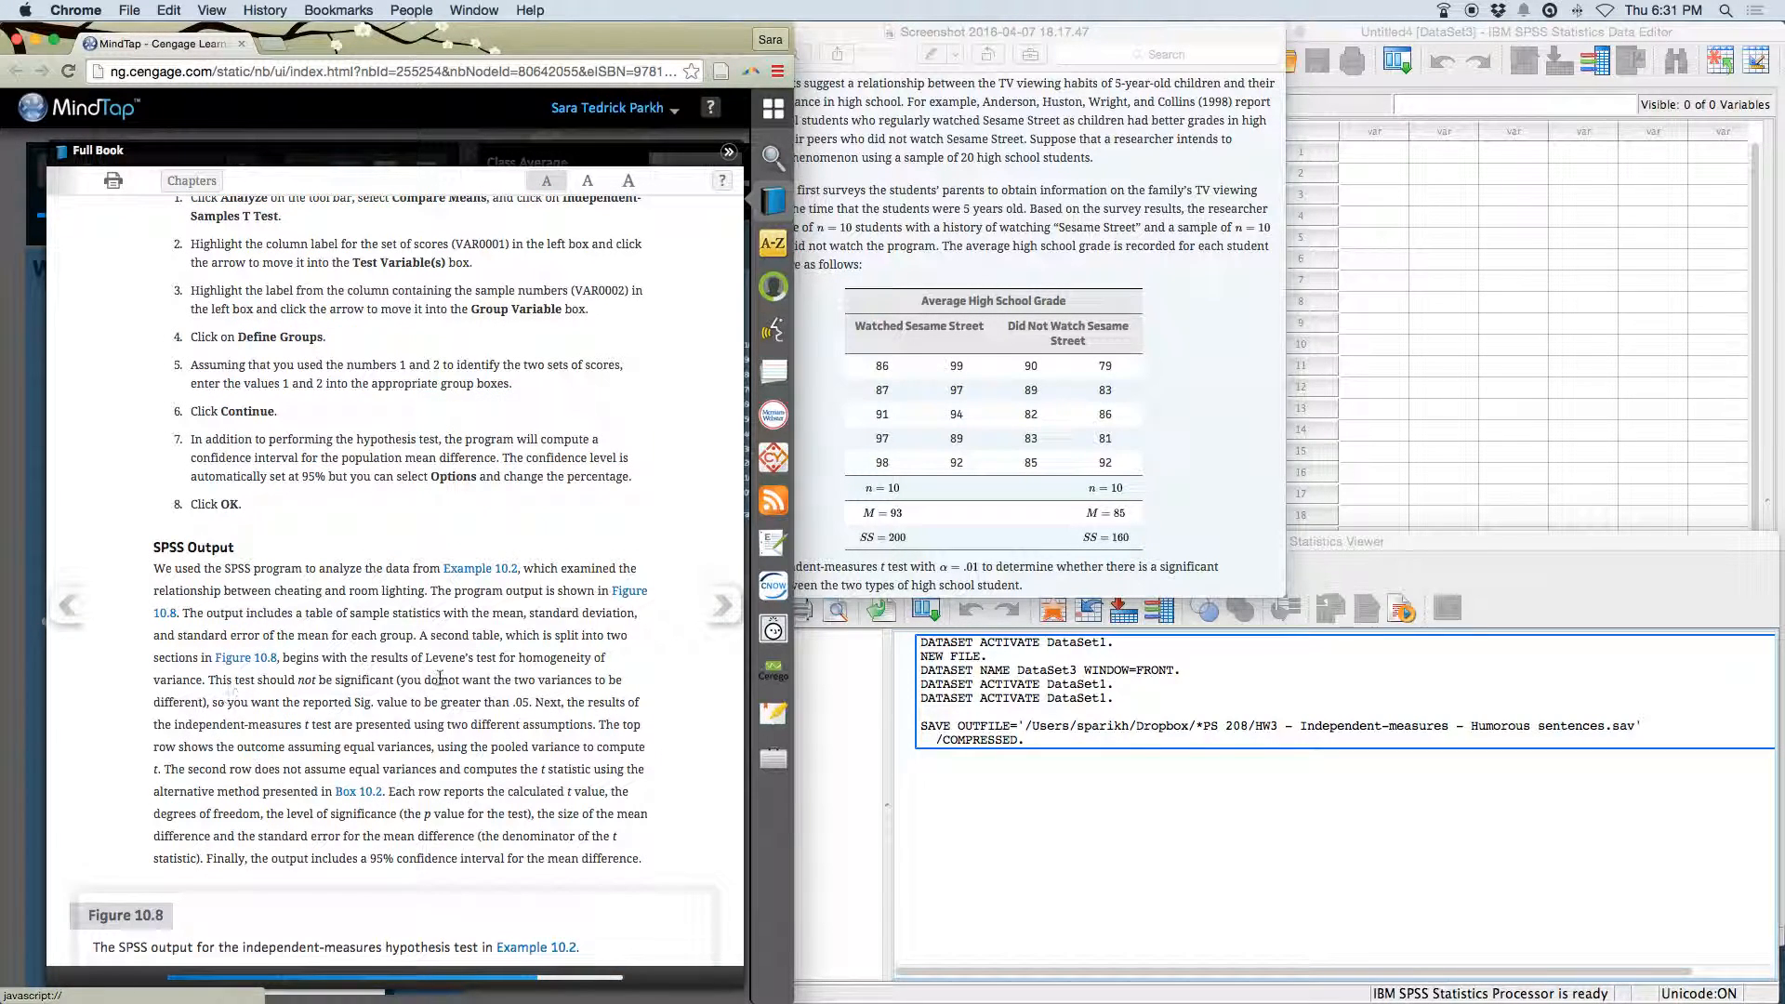
{"action": "scroll", "coordinate": [440, 677], "scroll_direction": "up", "scroll_amount": 5}
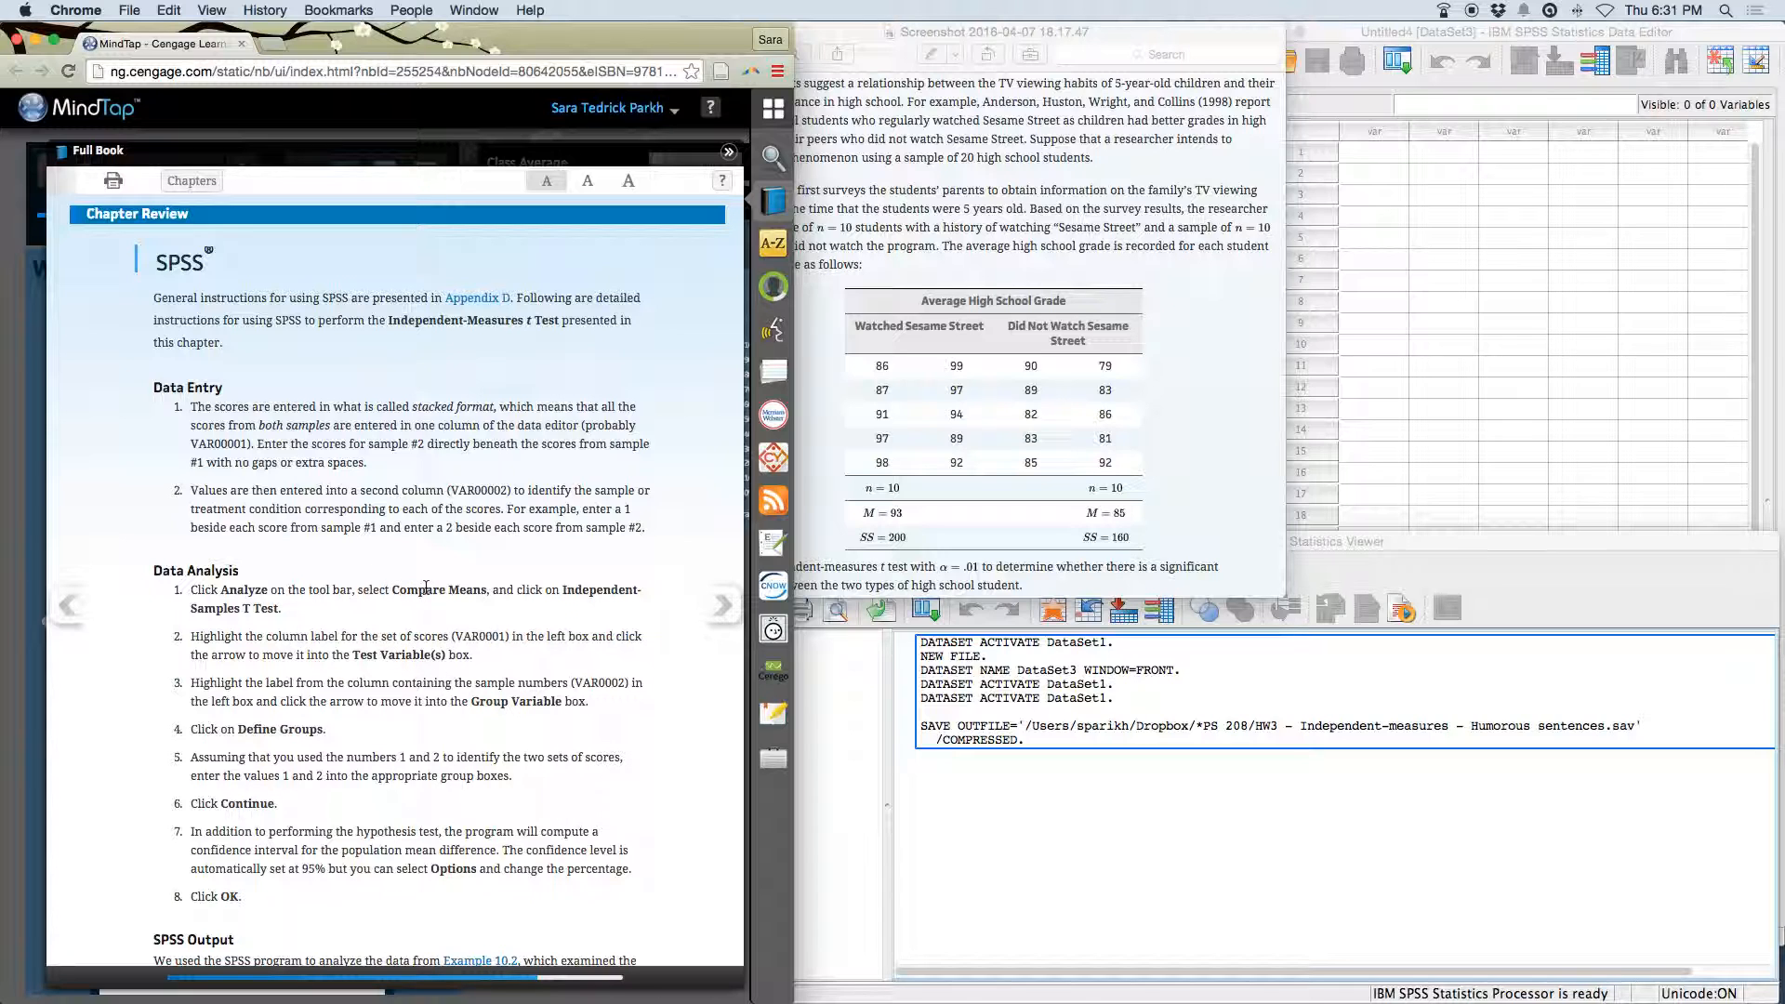
{"action": "scroll", "coordinate": [406, 695], "scroll_direction": "down", "scroll_amount": 7}
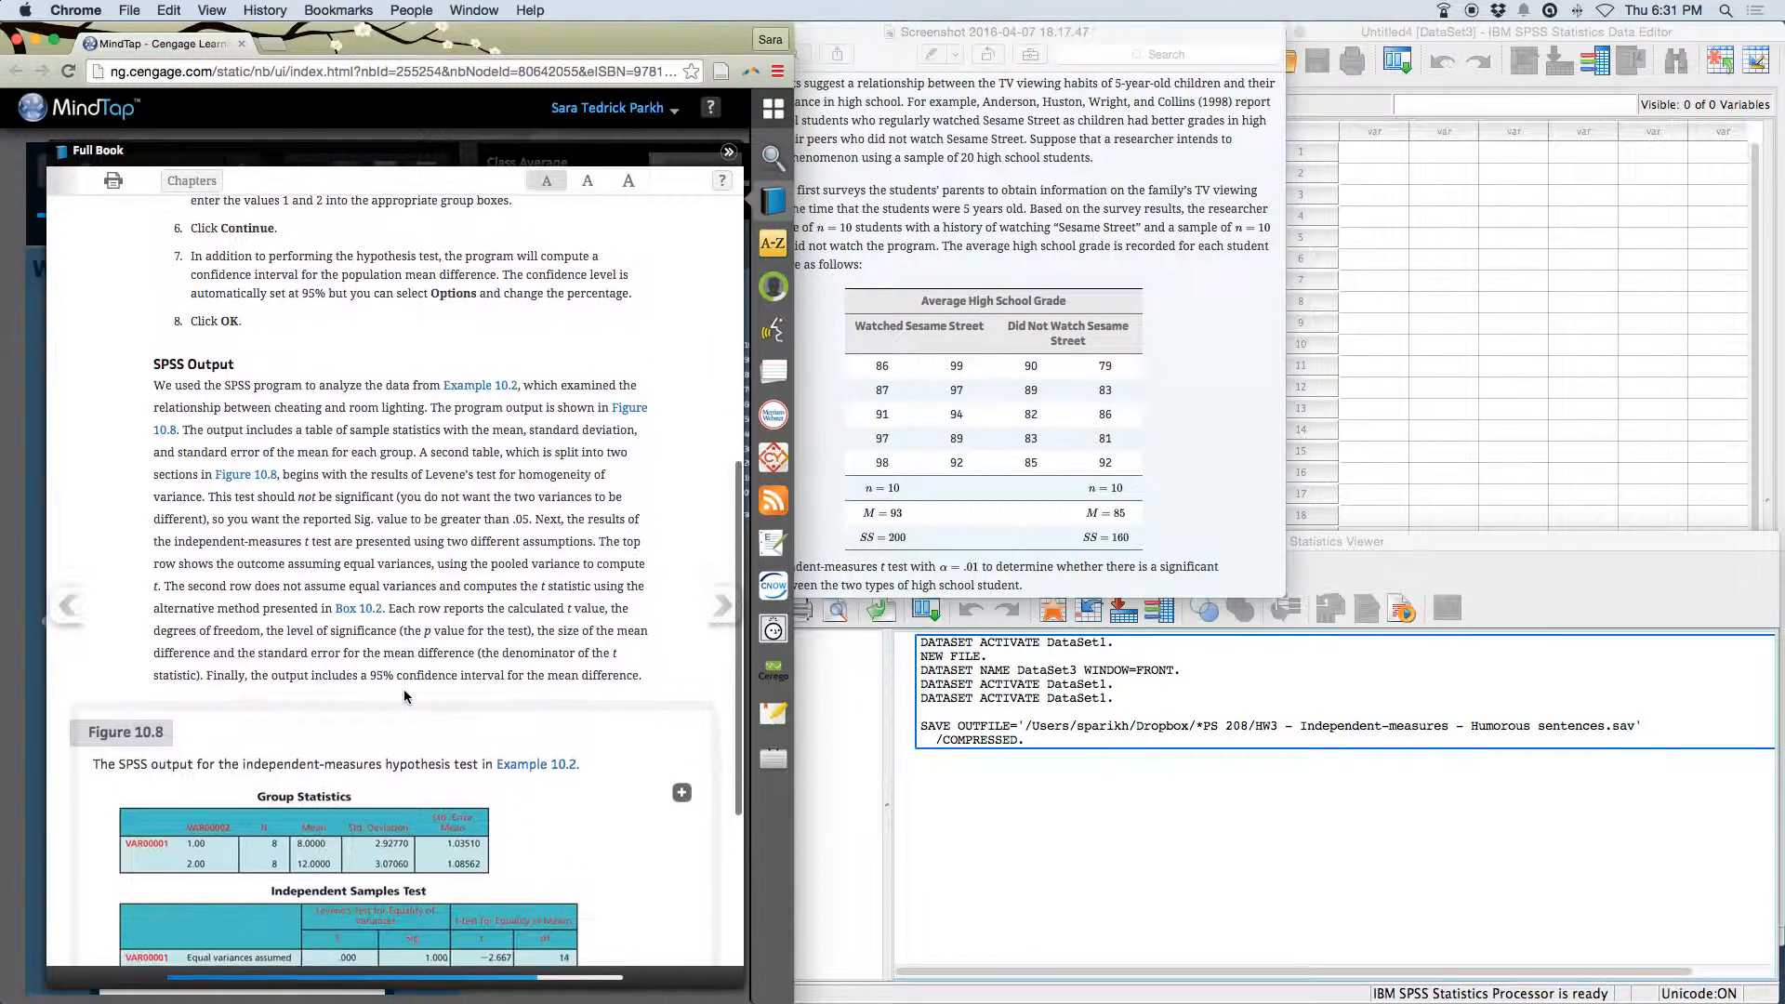
{"action": "scroll", "coordinate": [405, 695], "scroll_direction": "down", "scroll_amount": 4}
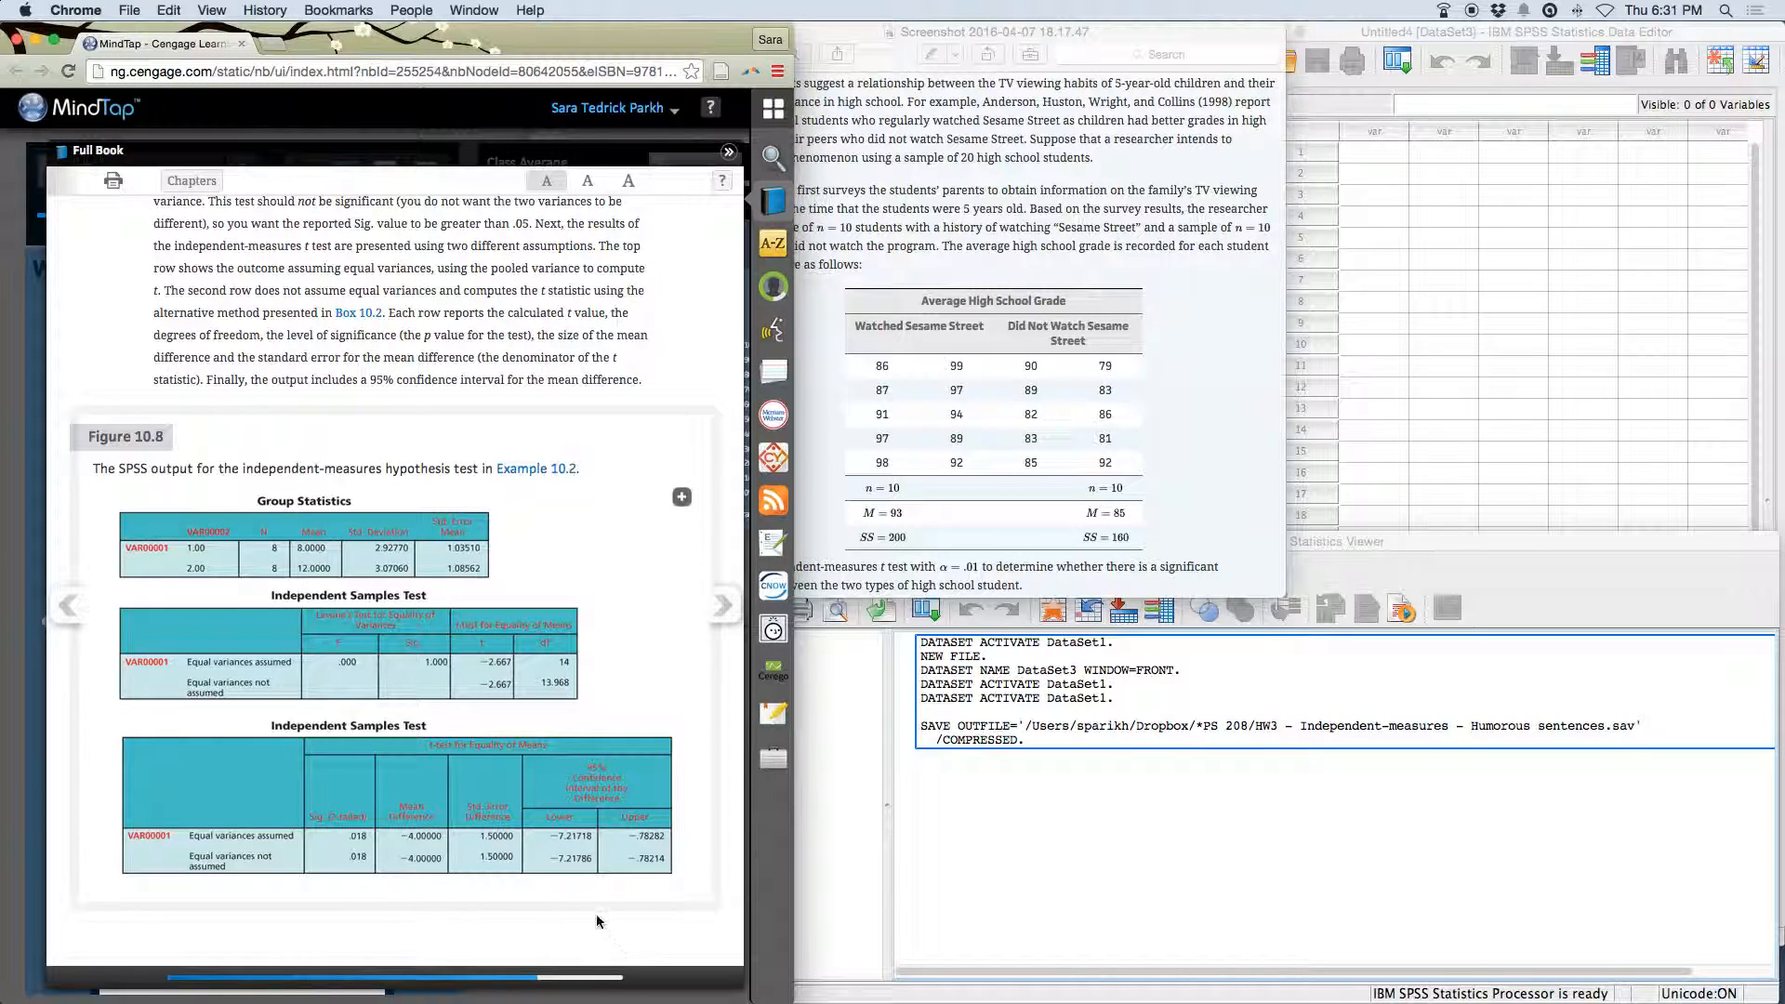
{"action": "scroll", "coordinate": [561, 823], "scroll_direction": "down", "scroll_amount": 1}
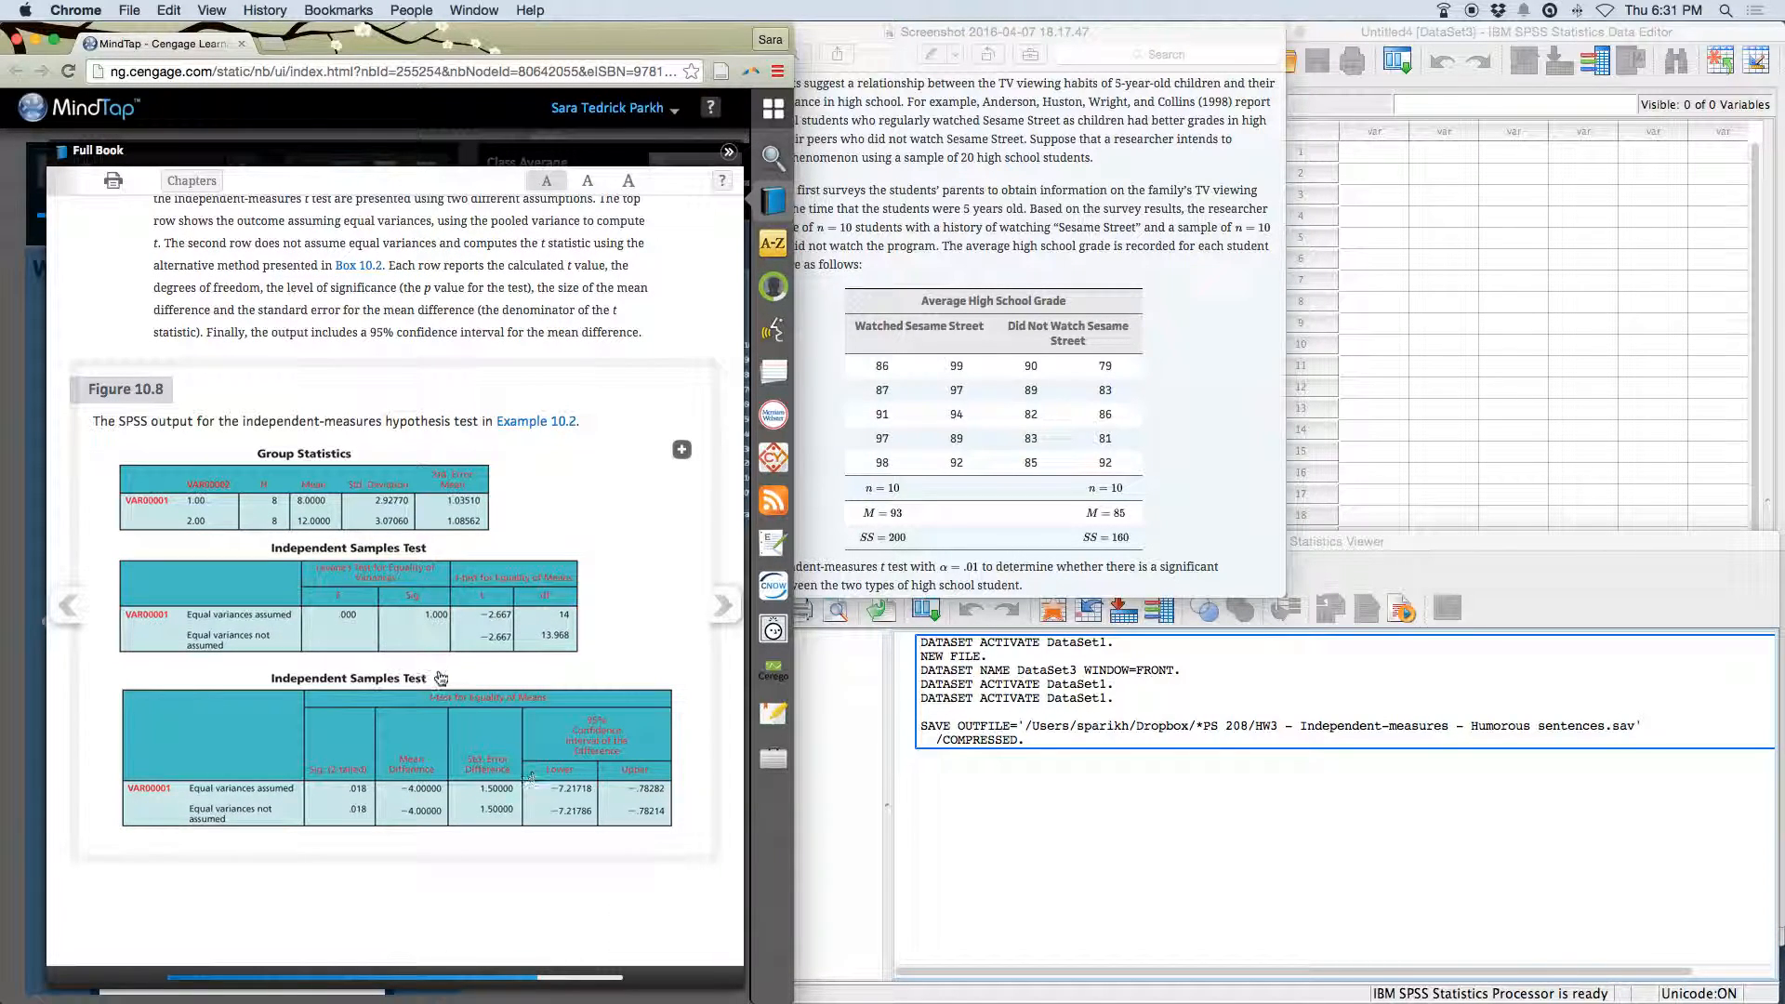
{"action": "scroll", "coordinate": [373, 638], "scroll_direction": "up", "scroll_amount": 2}
{"action": "scroll", "coordinate": [374, 639], "scroll_direction": "up", "scroll_amount": 10}
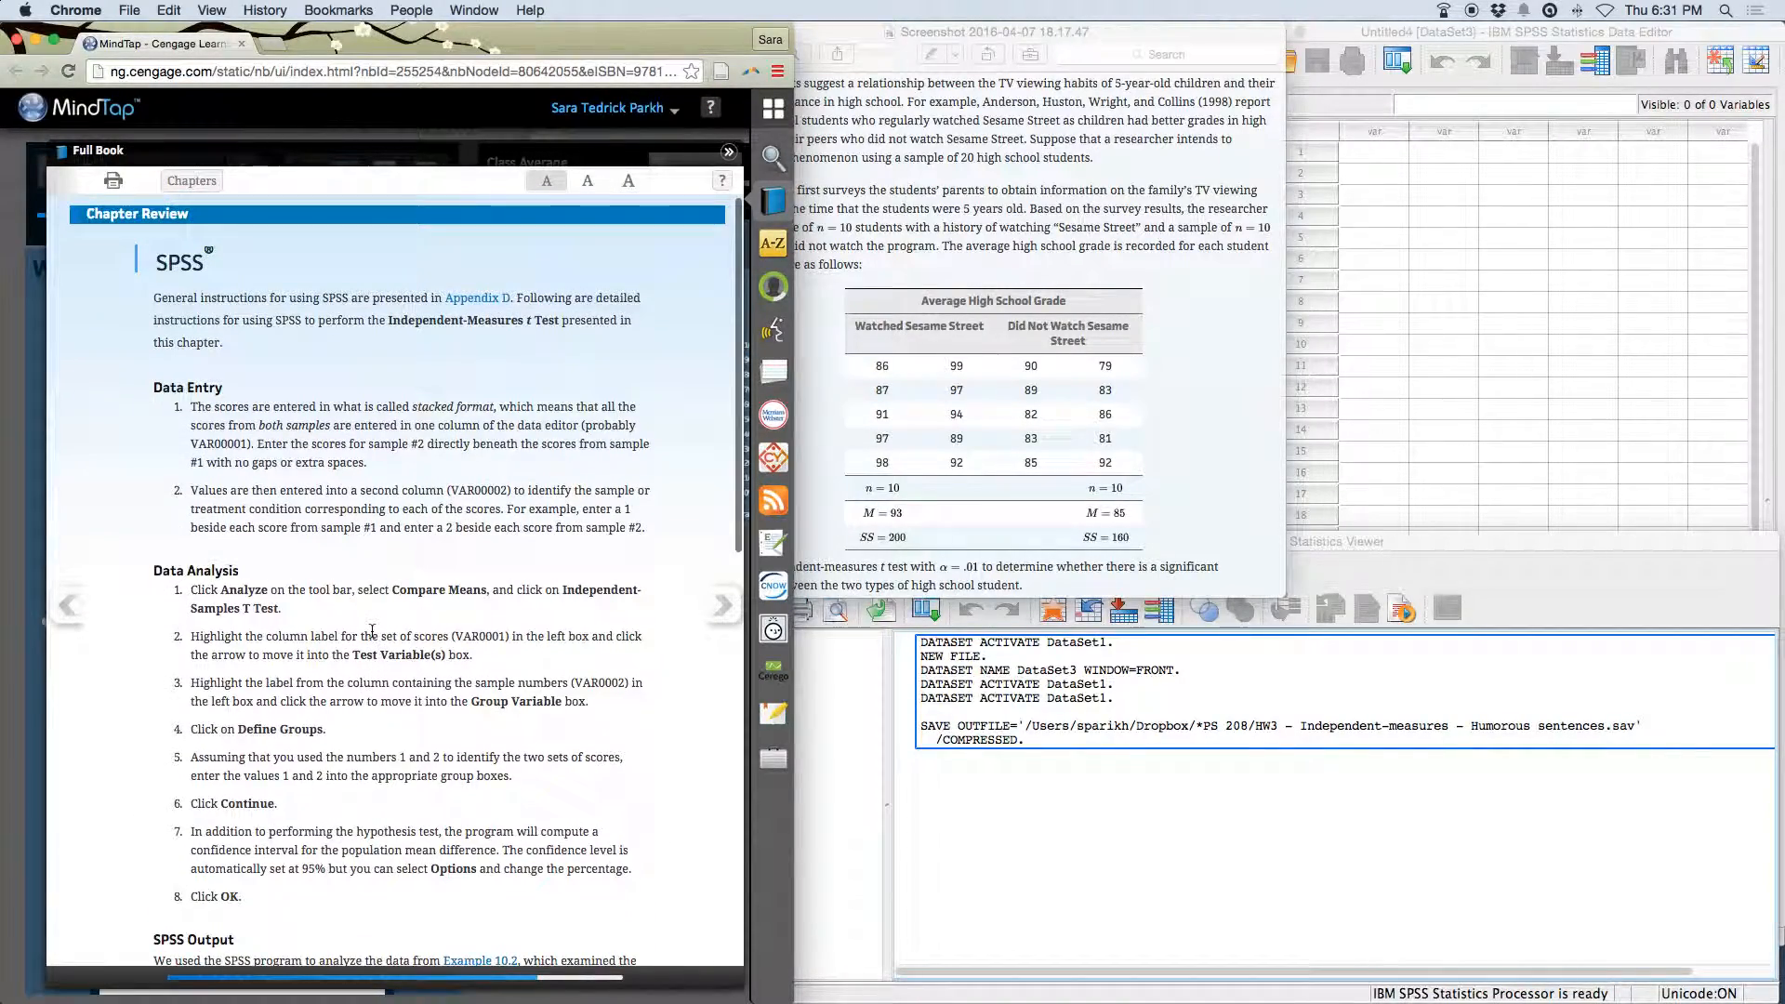
{"action": "scroll", "coordinate": [372, 632], "scroll_direction": "down", "scroll_amount": 8}
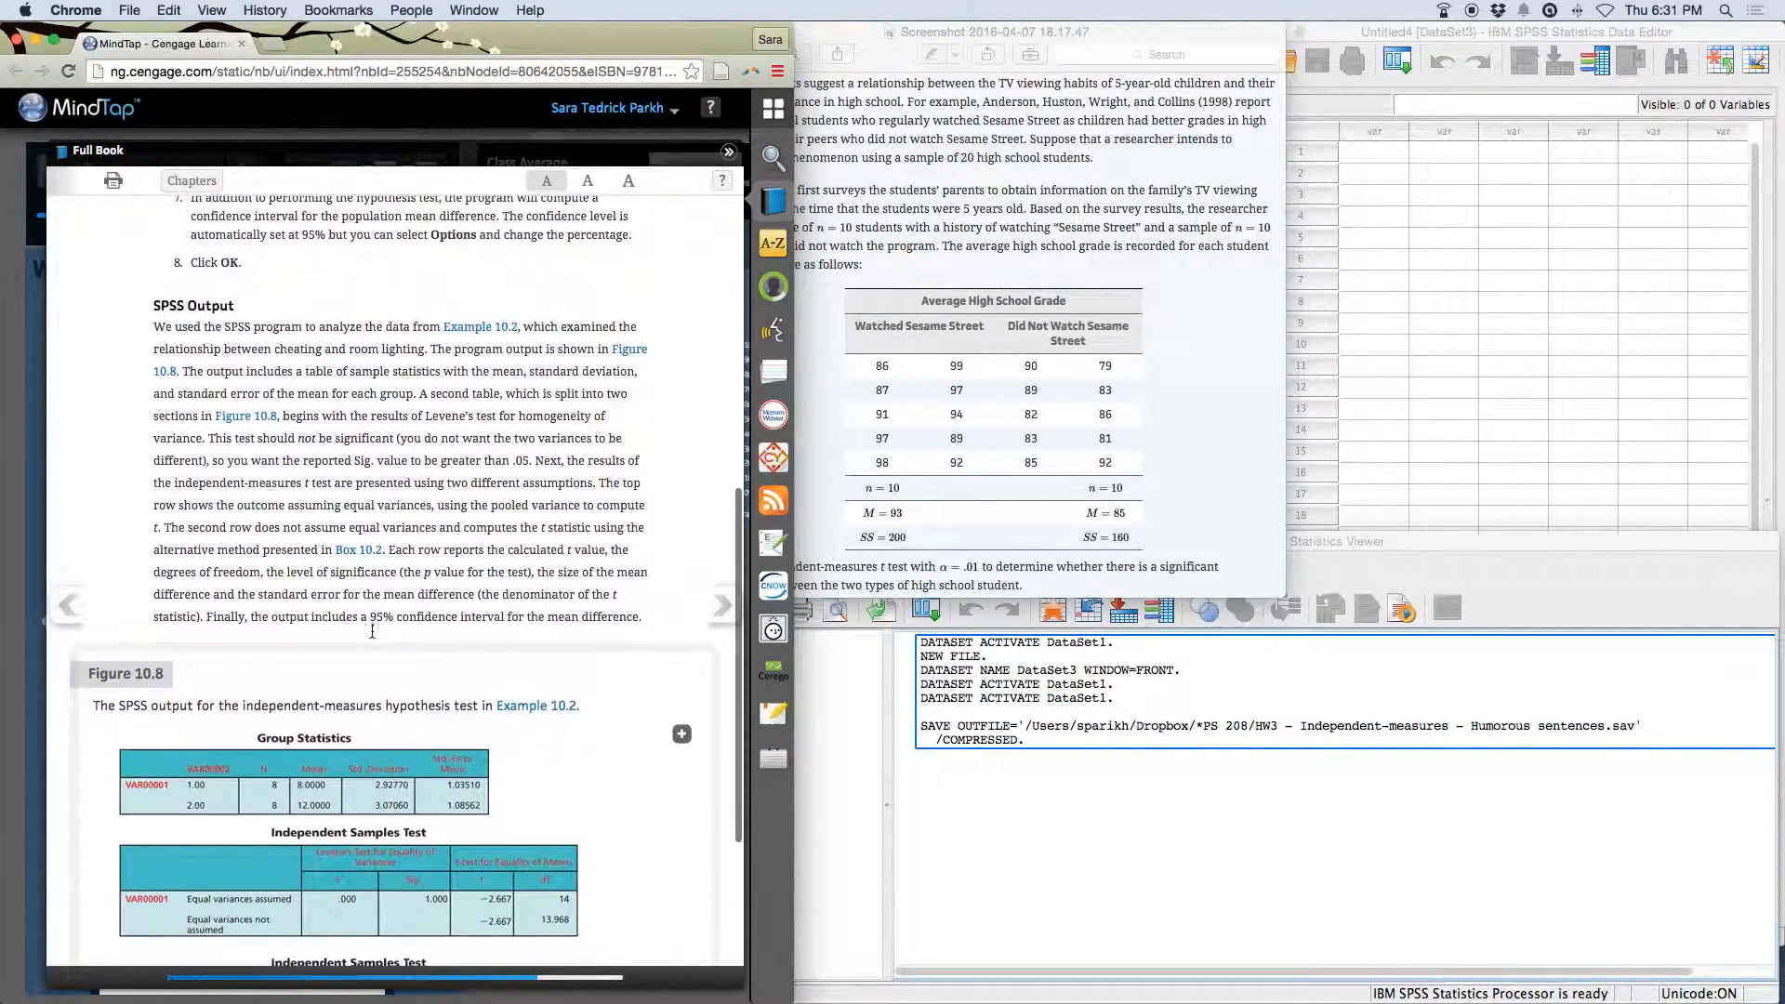
{"action": "scroll", "coordinate": [372, 632], "scroll_direction": "down", "scroll_amount": 4}
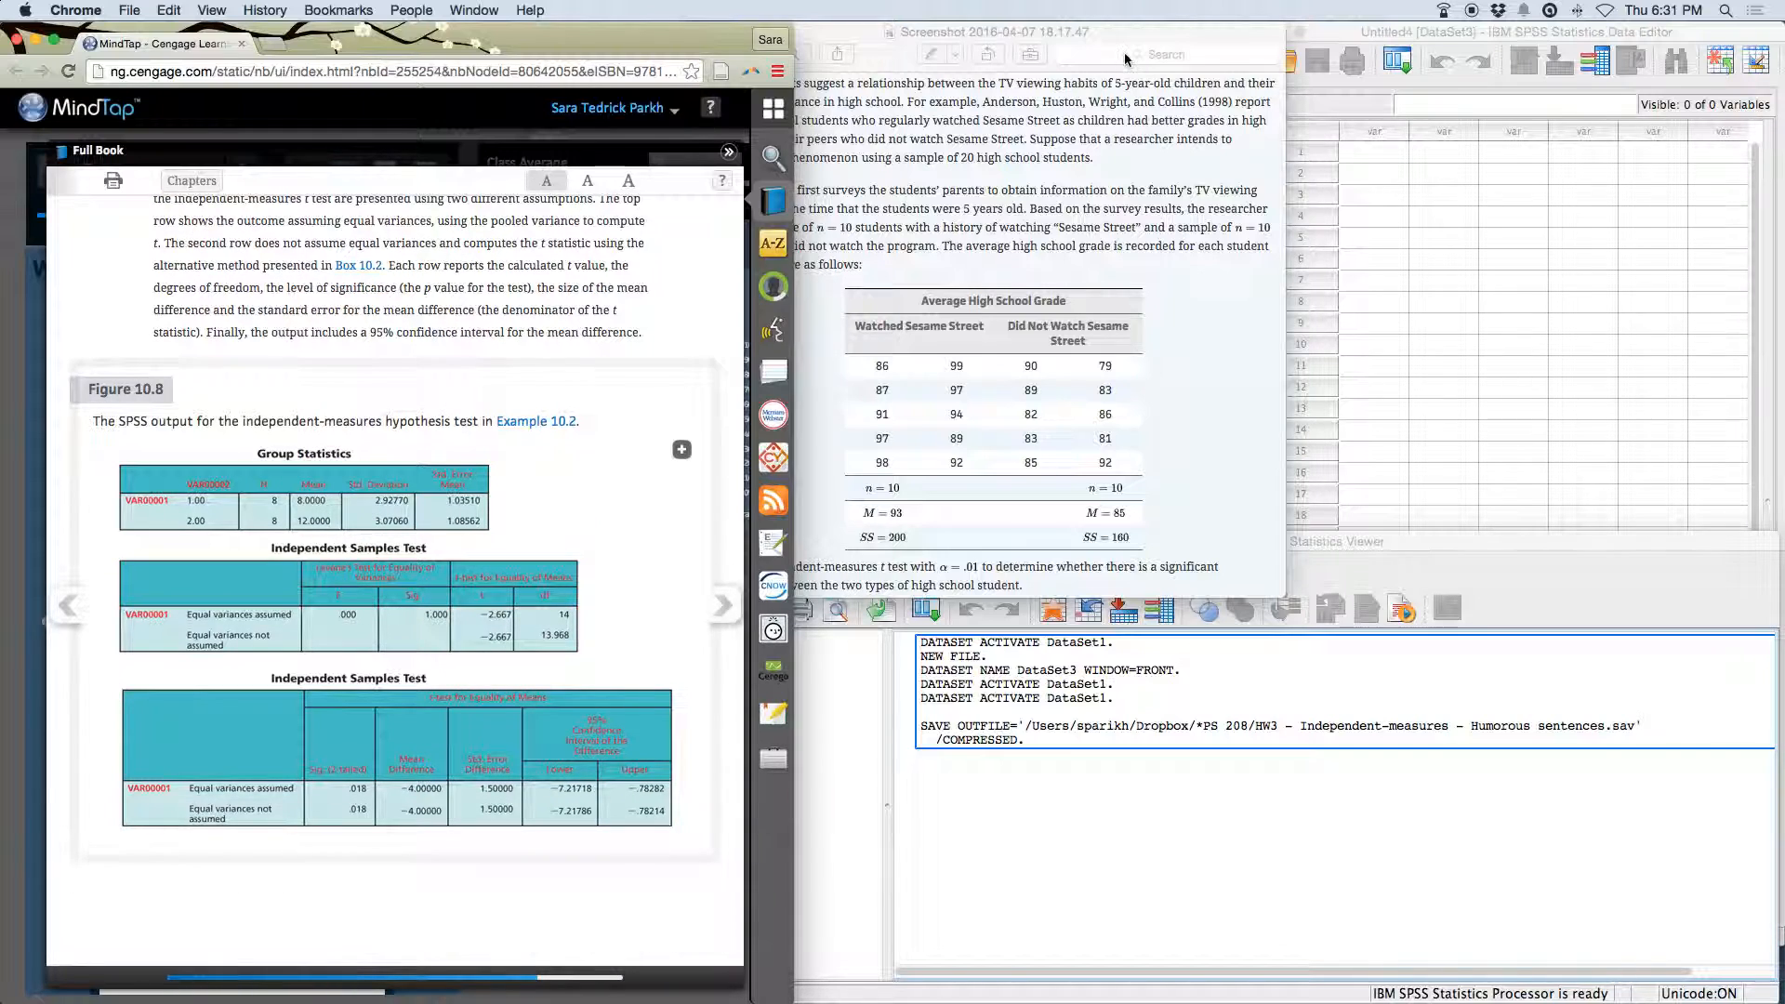
Switch to the problem screenshot in Preview and examine the Sesame Street grade data alongside the empty SPSS Data Editor.
{"action": "left_click", "coordinate": [1128, 38]}
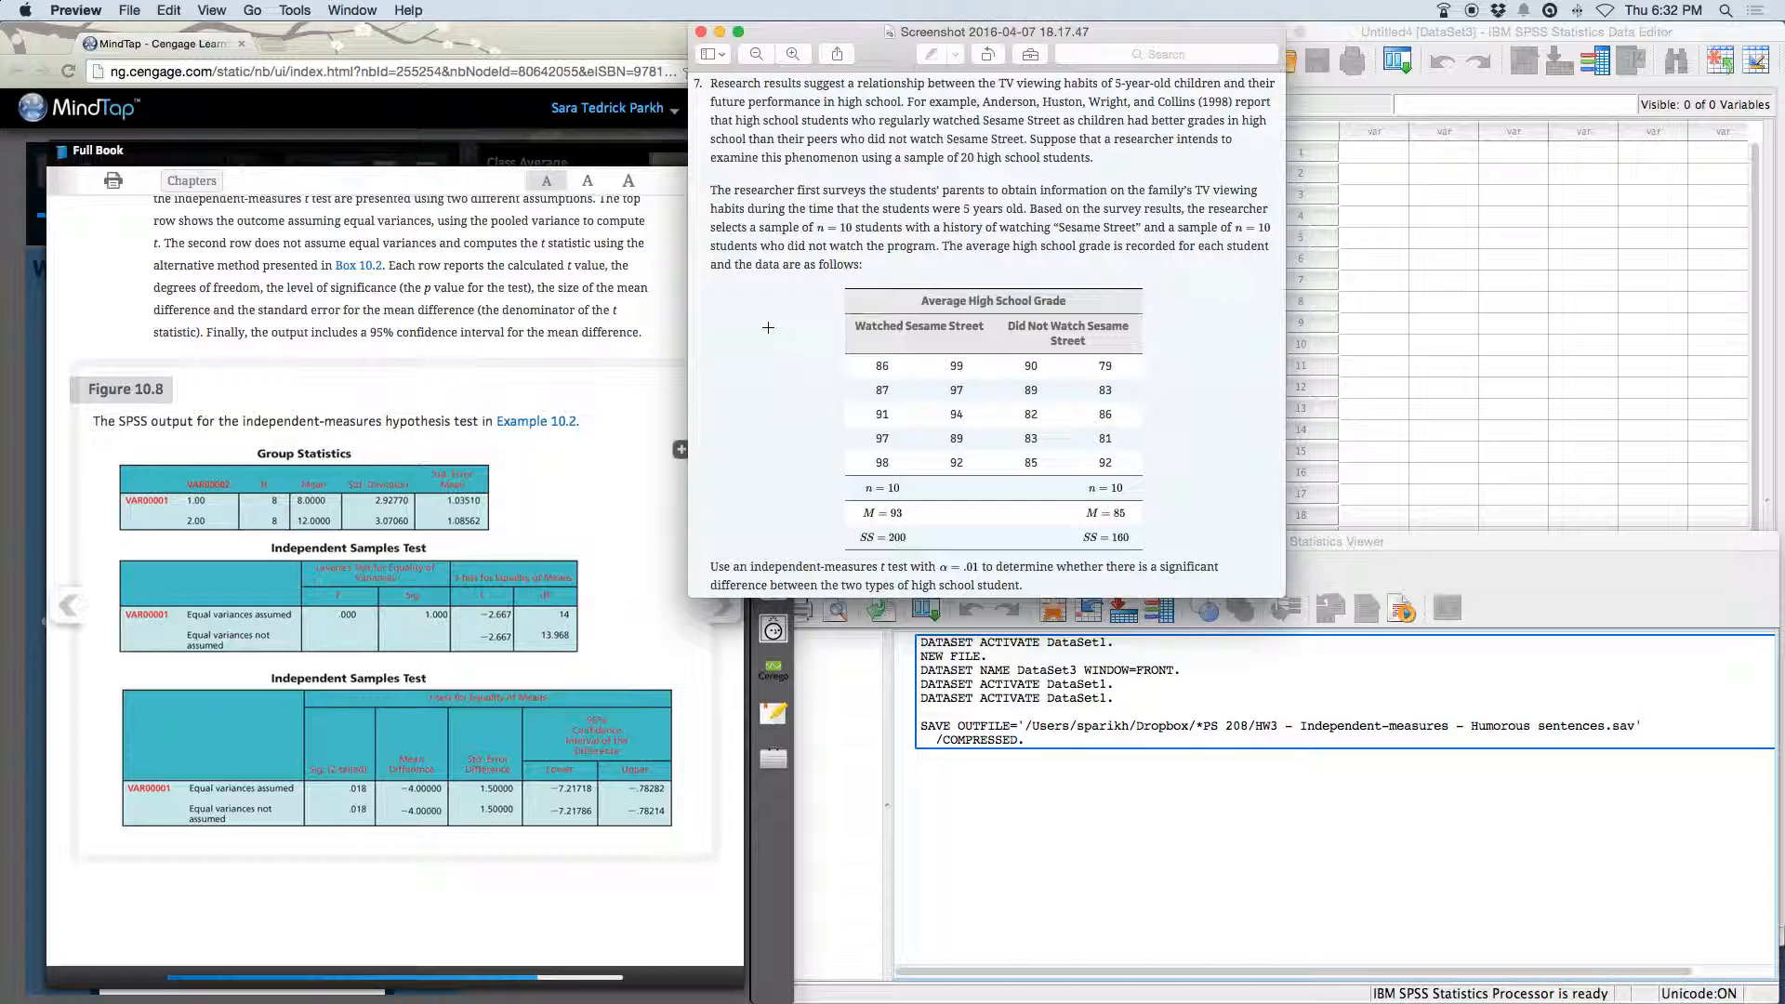
{"action": "scroll", "coordinate": [768, 332], "scroll_direction": "down", "scroll_amount": 1}
{"action": "scroll", "coordinate": [768, 332], "scroll_direction": "up", "scroll_amount": 1}
{"action": "left_click", "coordinate": [1534, 303]}
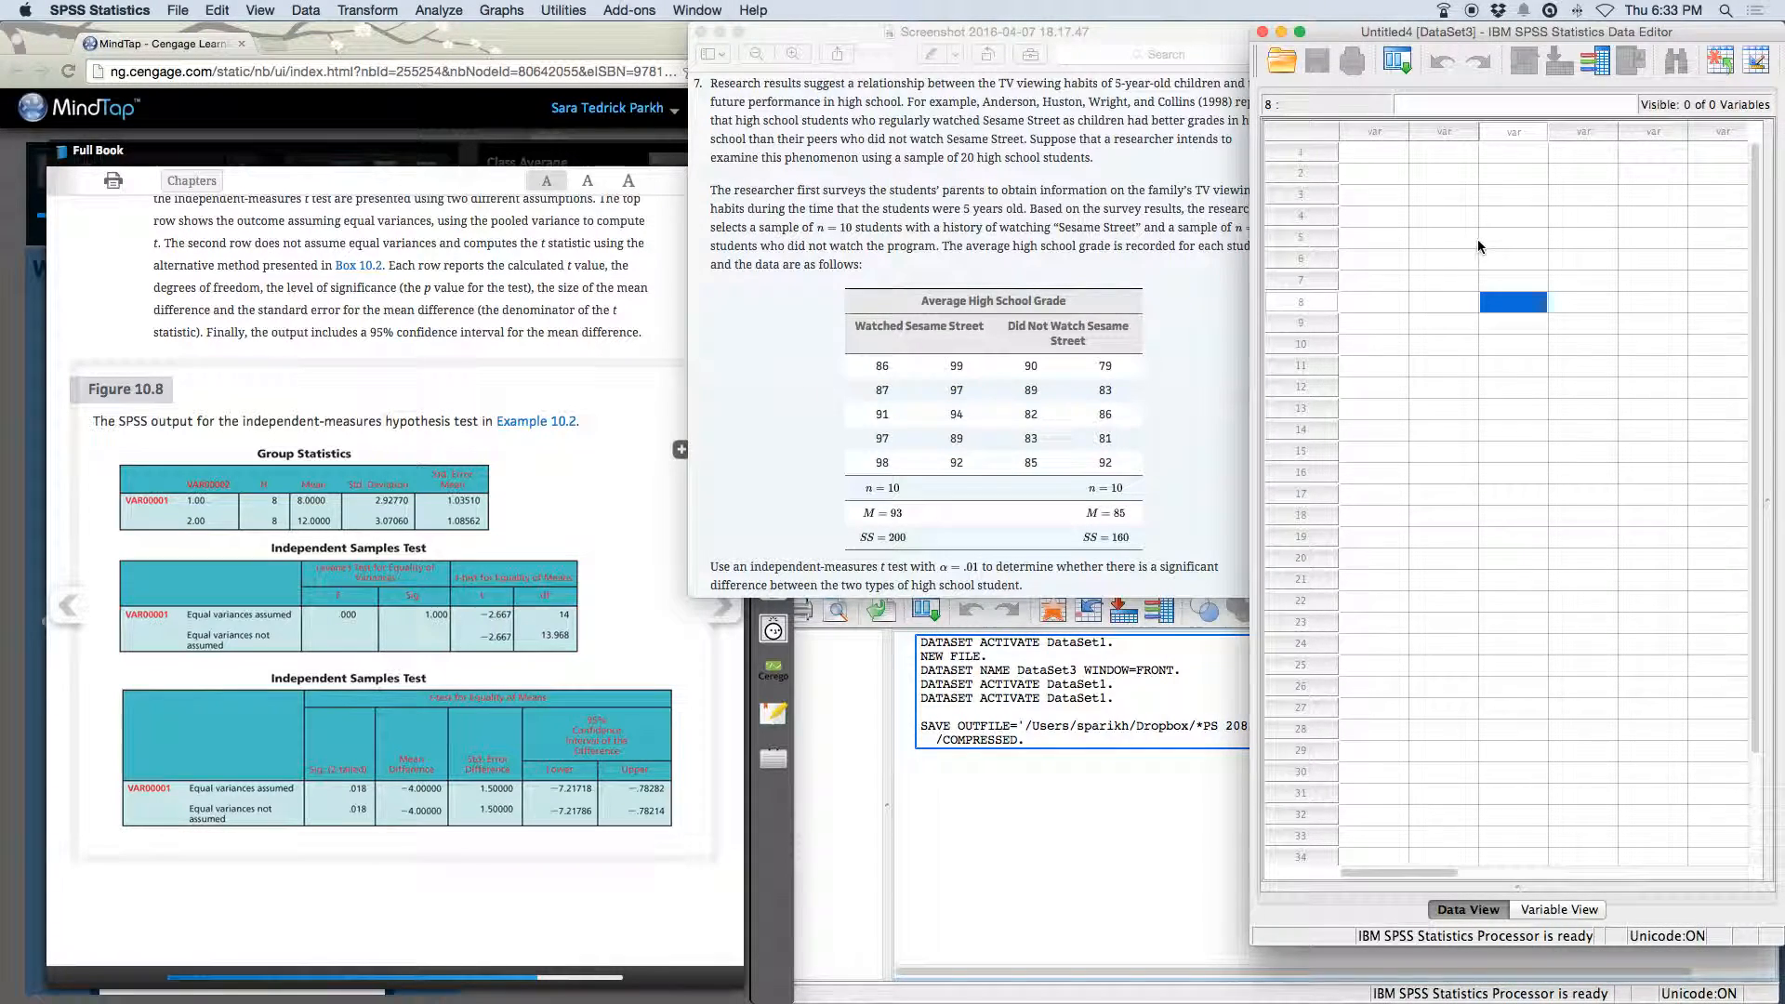
{"action": "left_click", "coordinate": [1378, 155]}
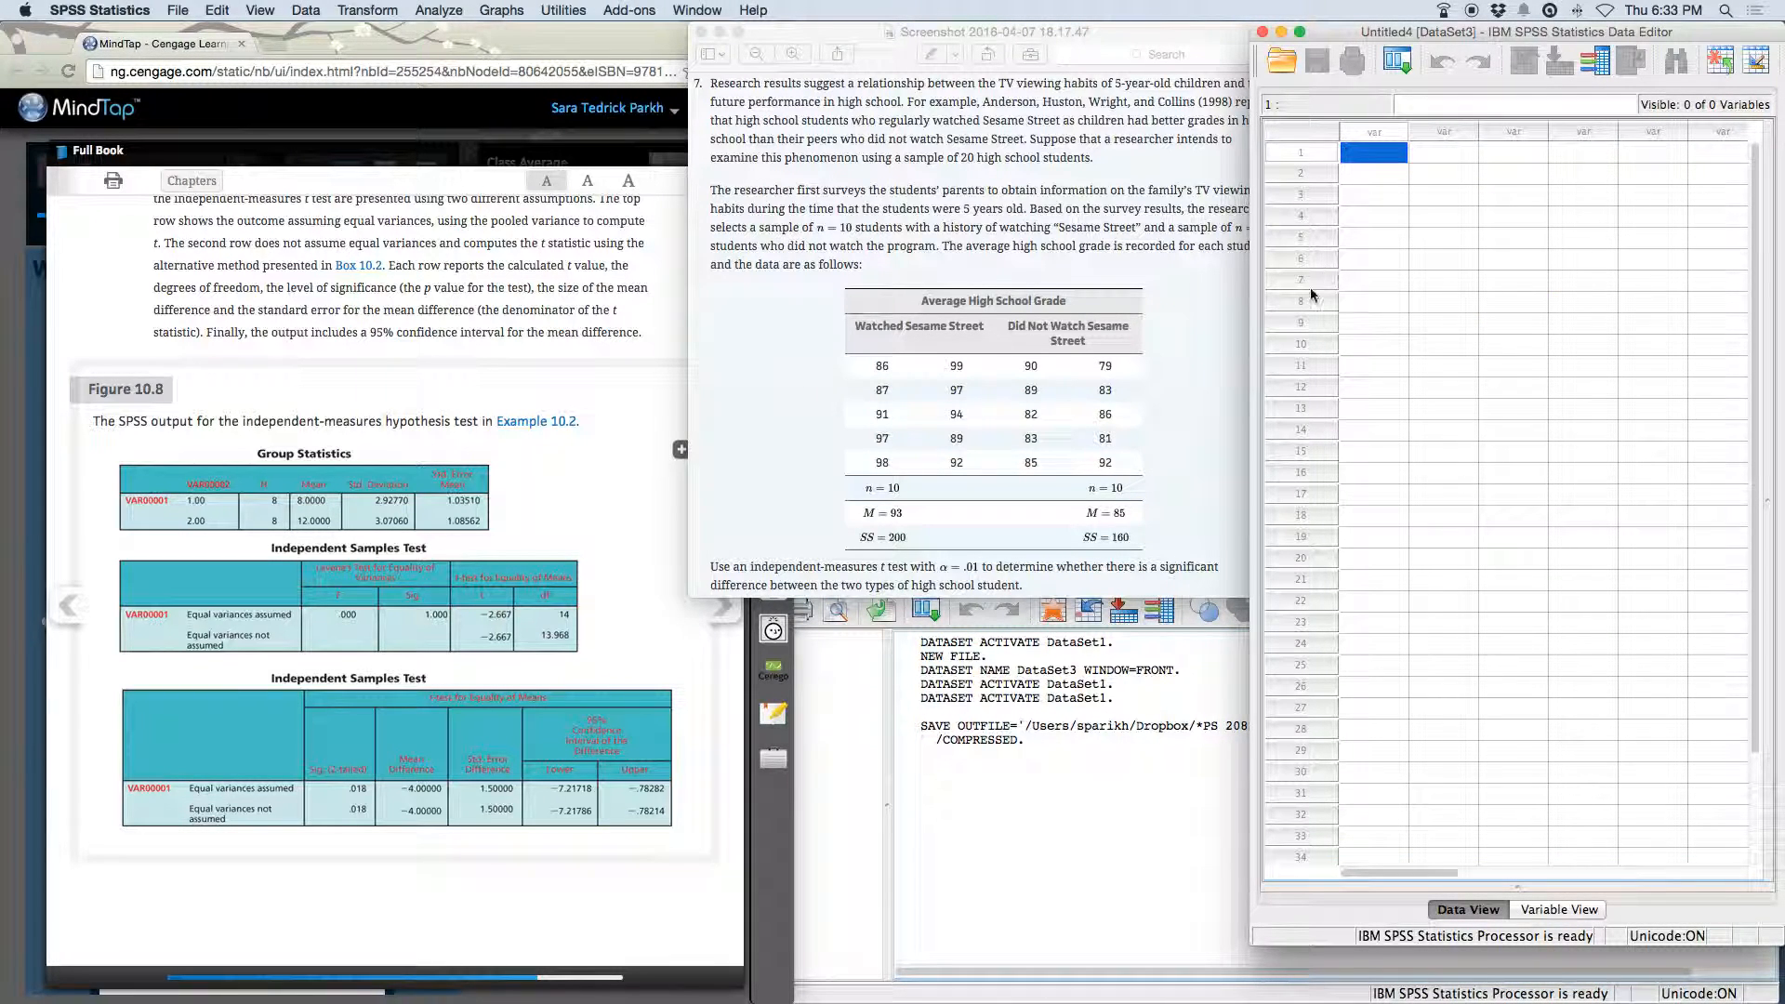
{"action": "left_click", "coordinate": [758, 440]}
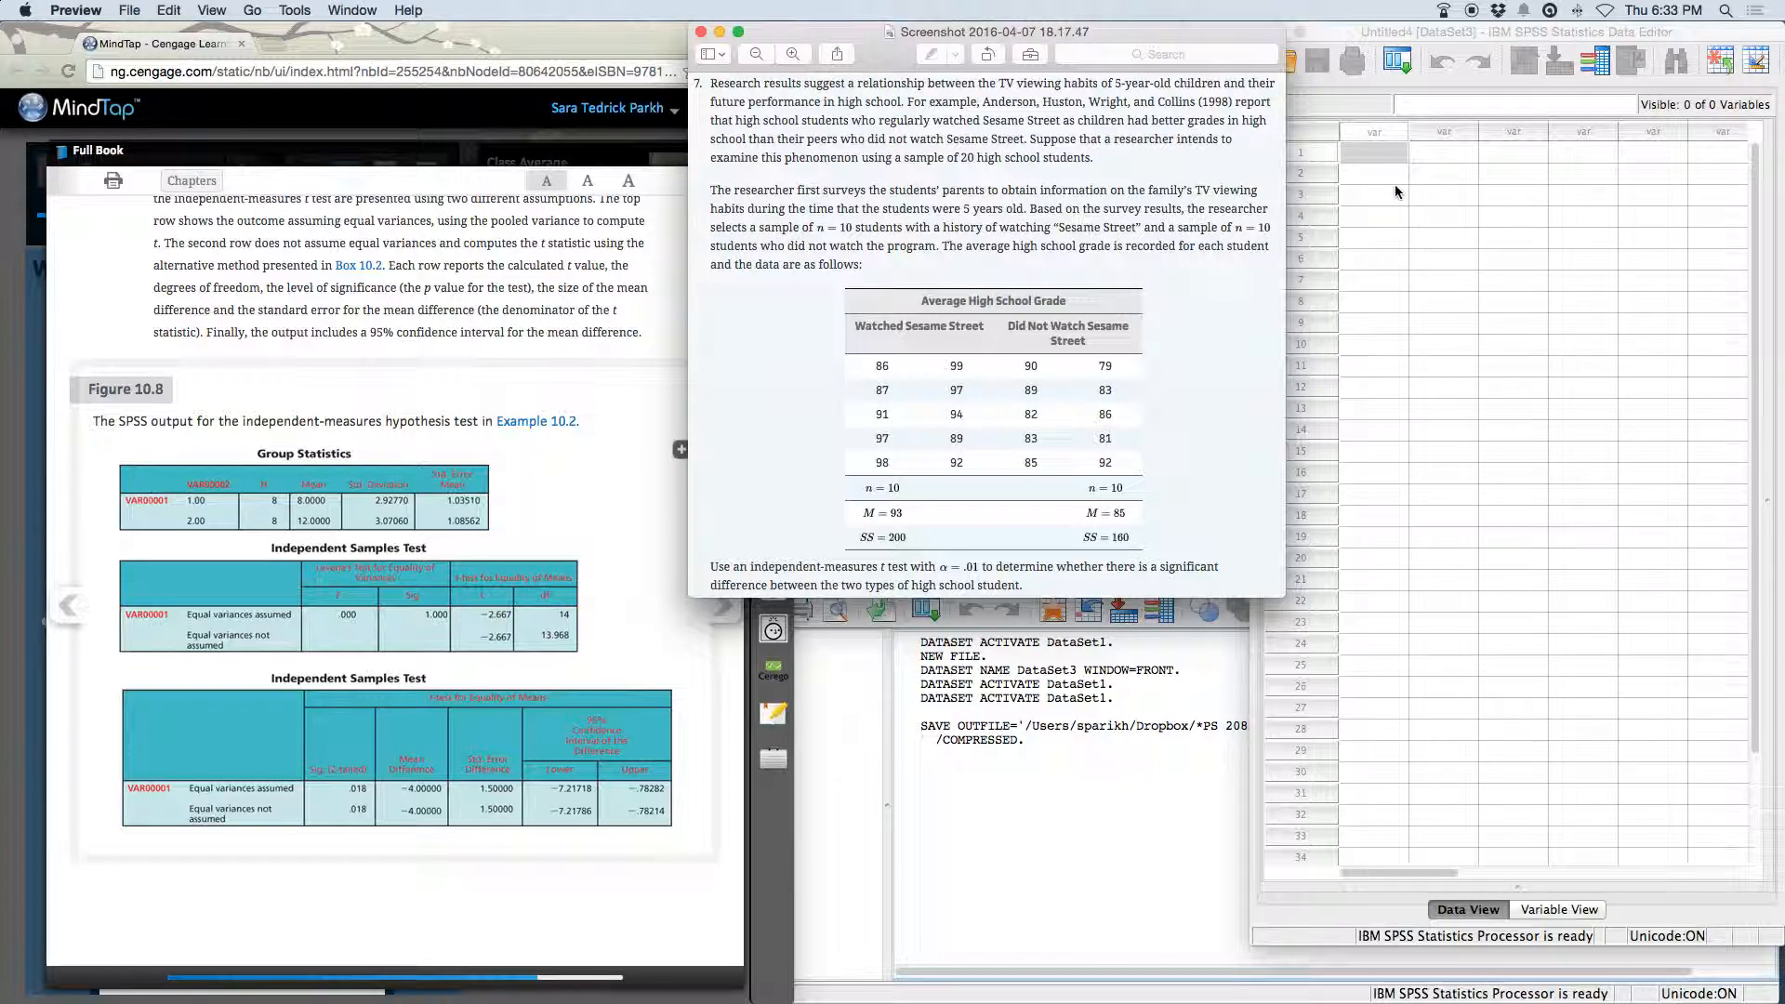
In the SPSS Data Editor, enter the grades 86, 87, 91, 97 and 98 in rows 1 to 5 of the first column.
{"action": "left_click", "coordinate": [1385, 156]}
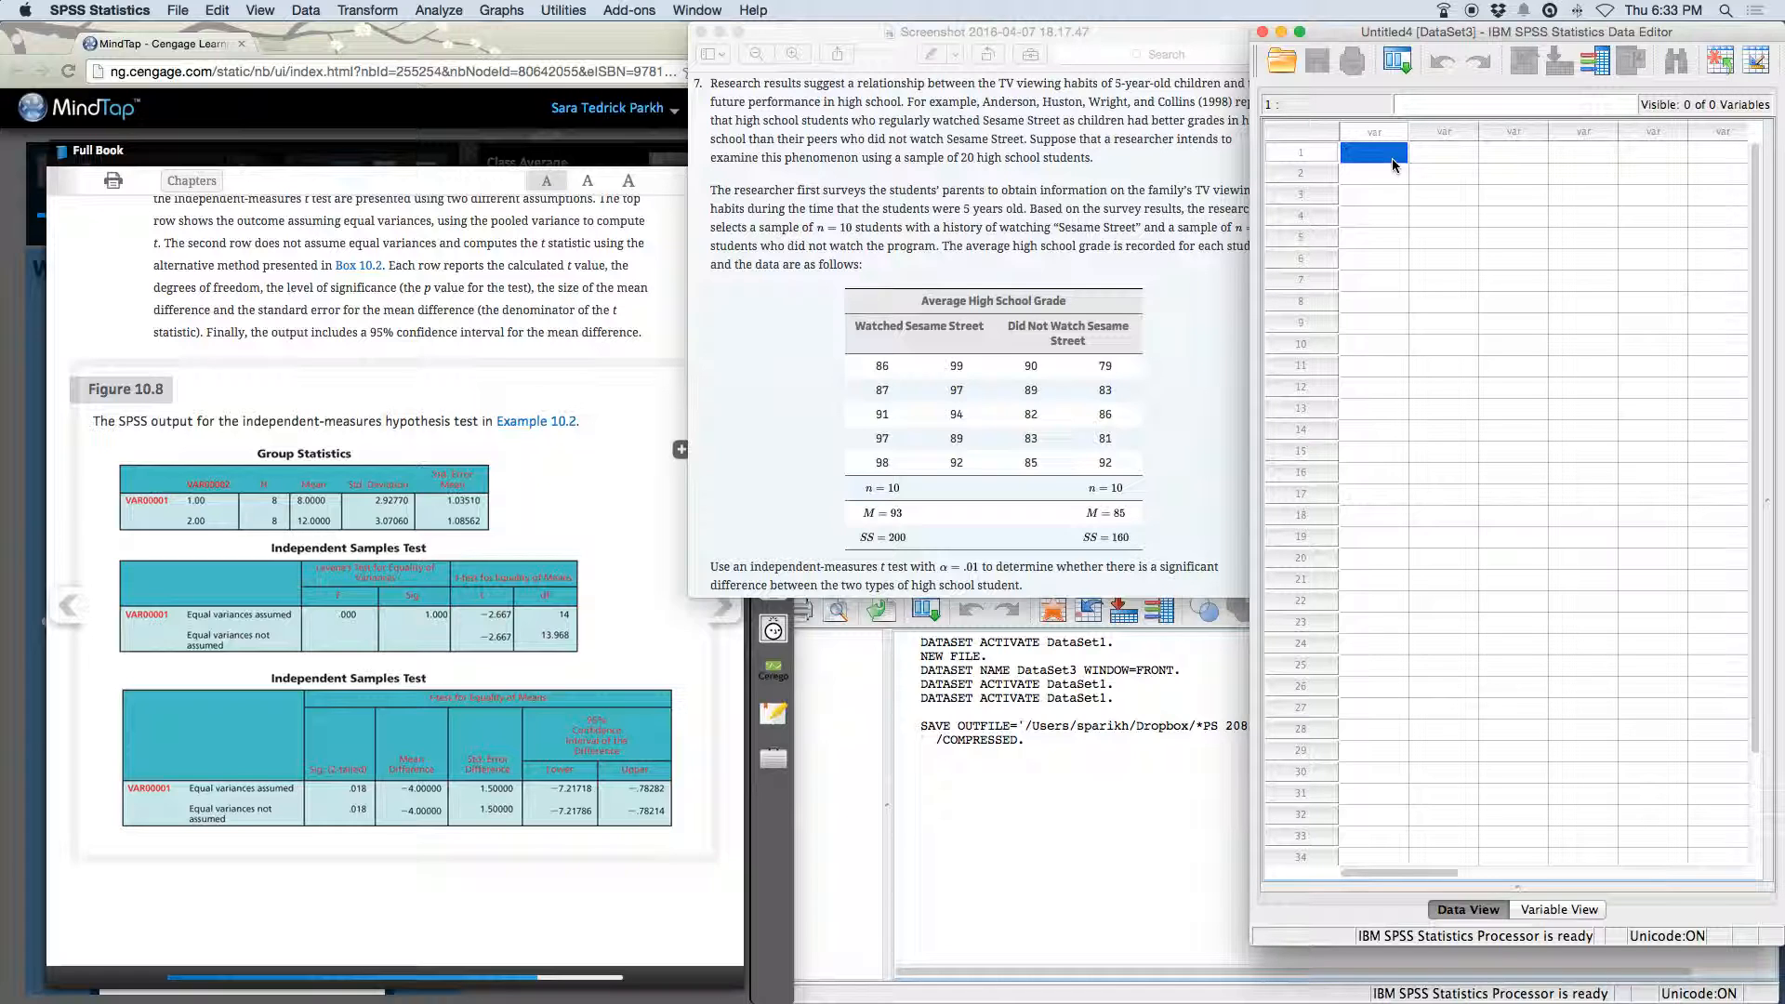
{"action": "type", "text": "86"}
{"action": "key", "text": "Return"}
{"action": "type", "text": "87"}
{"action": "key", "text": "Return"}
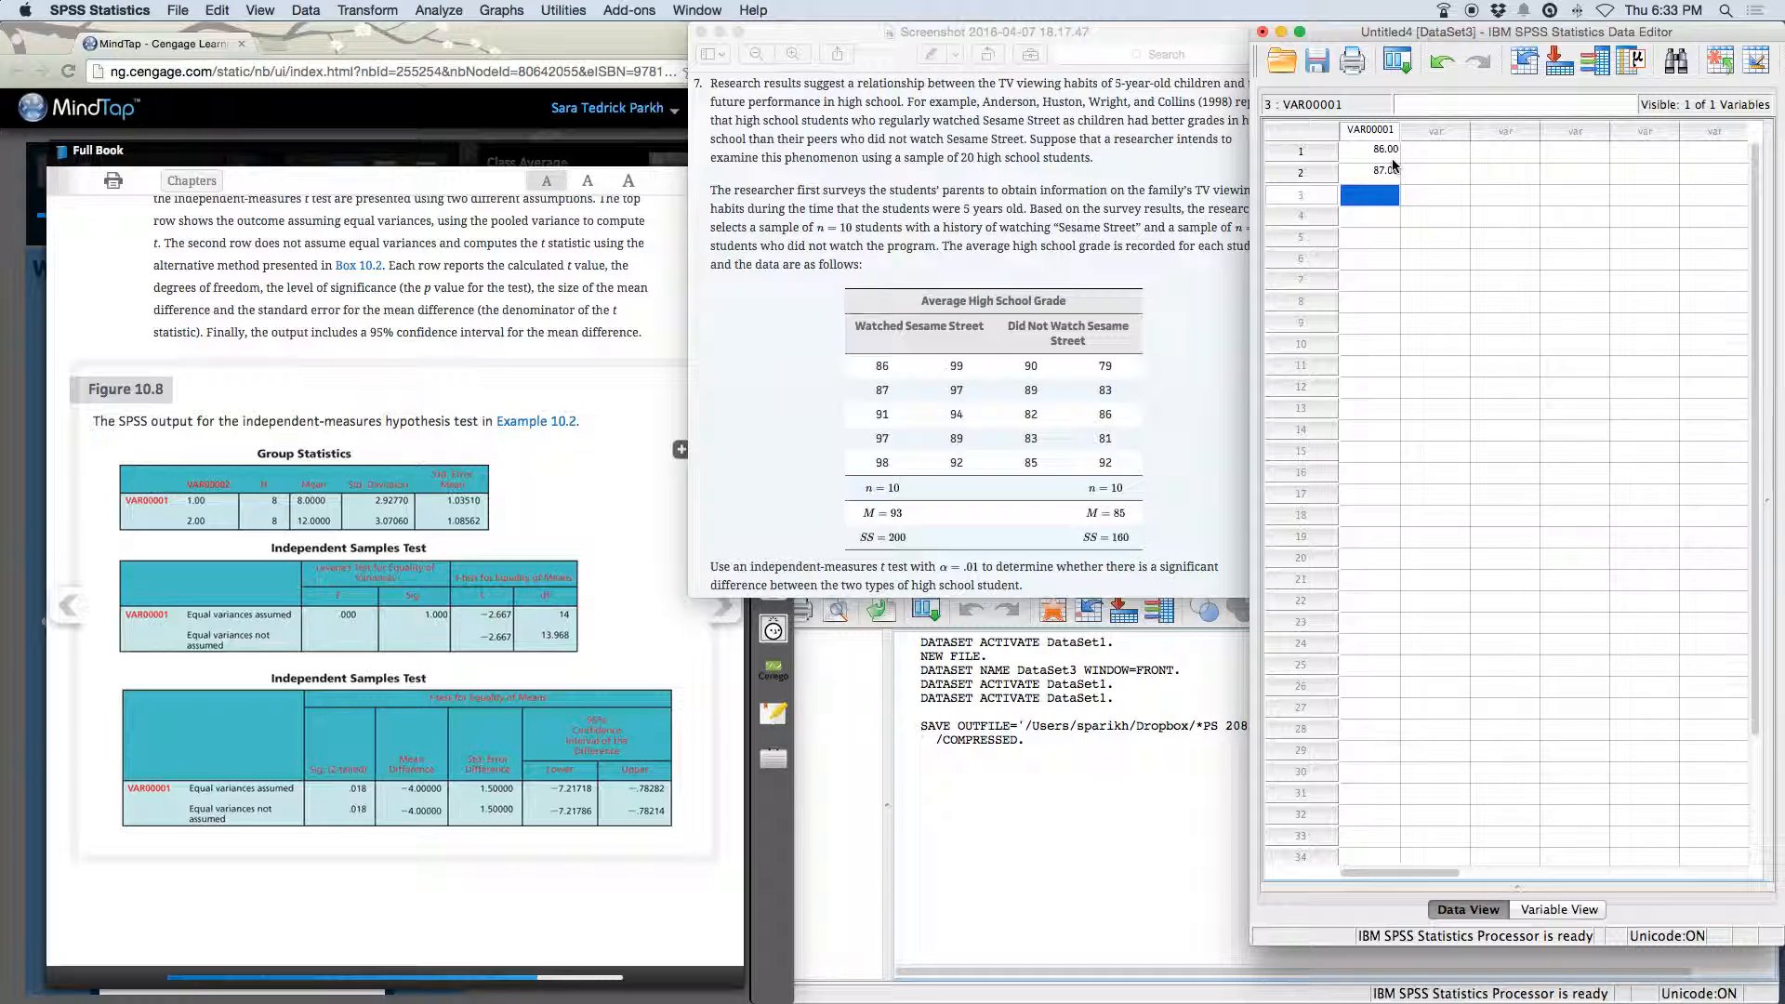
{"action": "type", "text": "91"}
{"action": "key", "text": "Return"}
{"action": "type", "text": "97"}
{"action": "key", "text": "Return"}
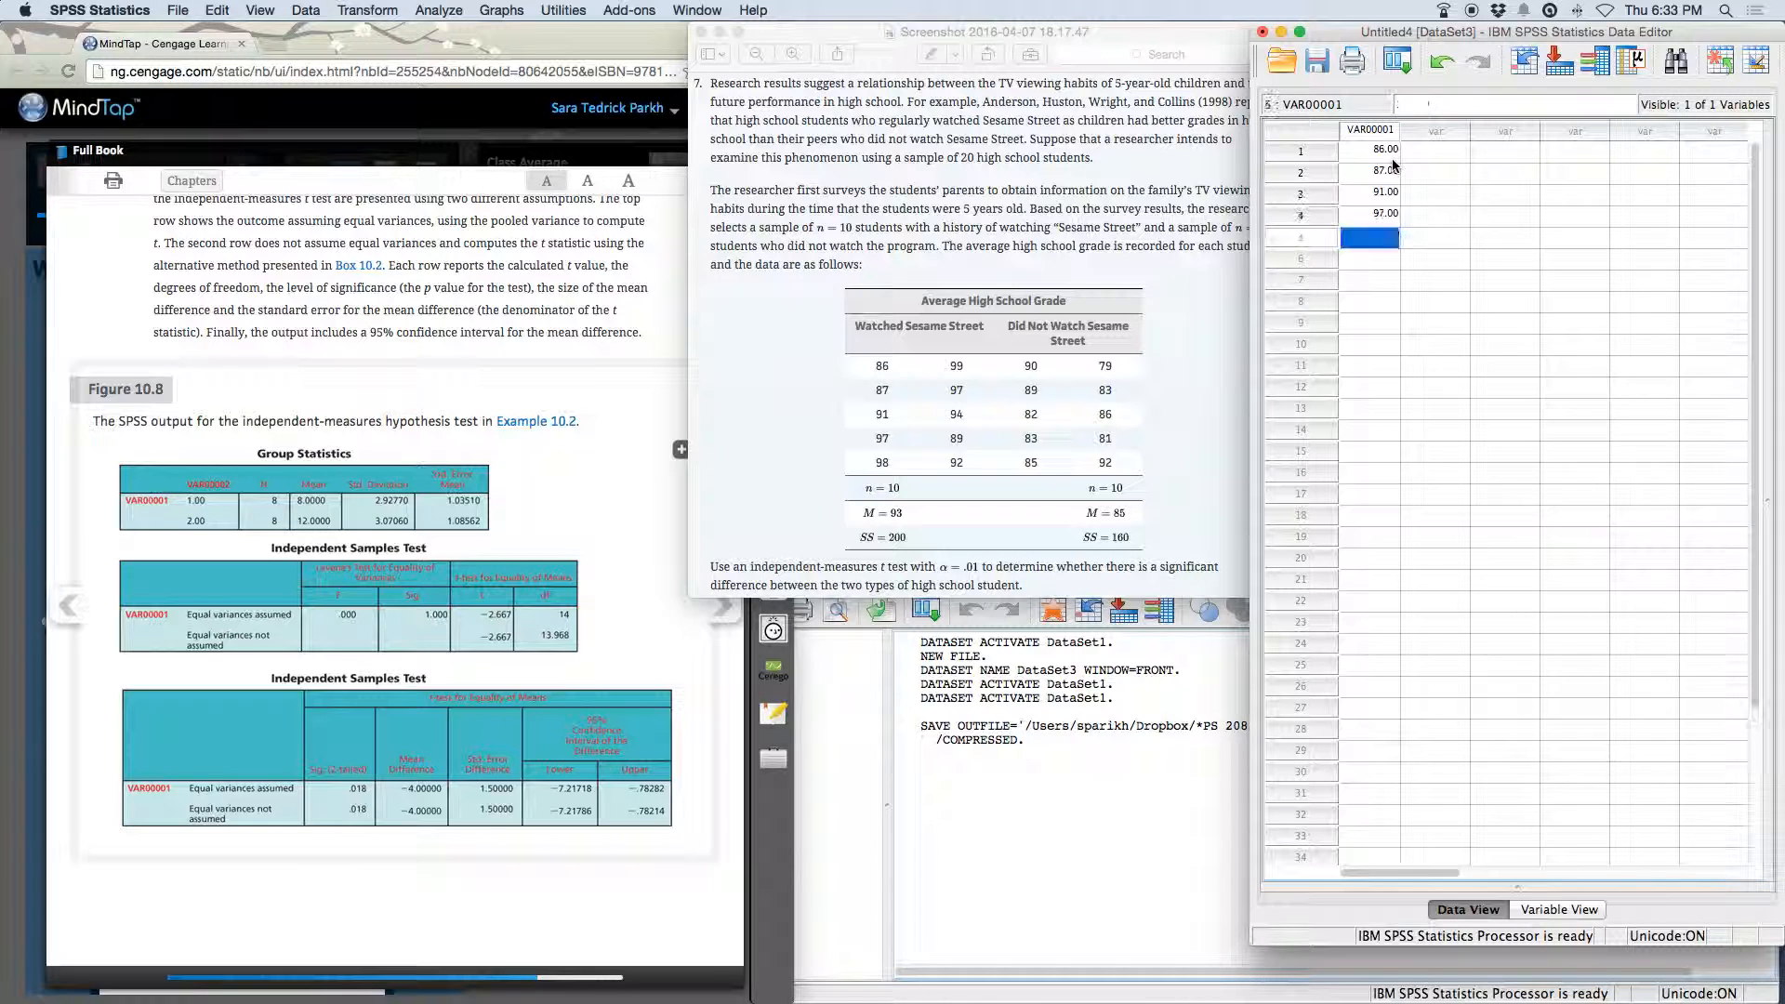
{"action": "type", "text": "98"}
{"action": "key", "text": "Return"}
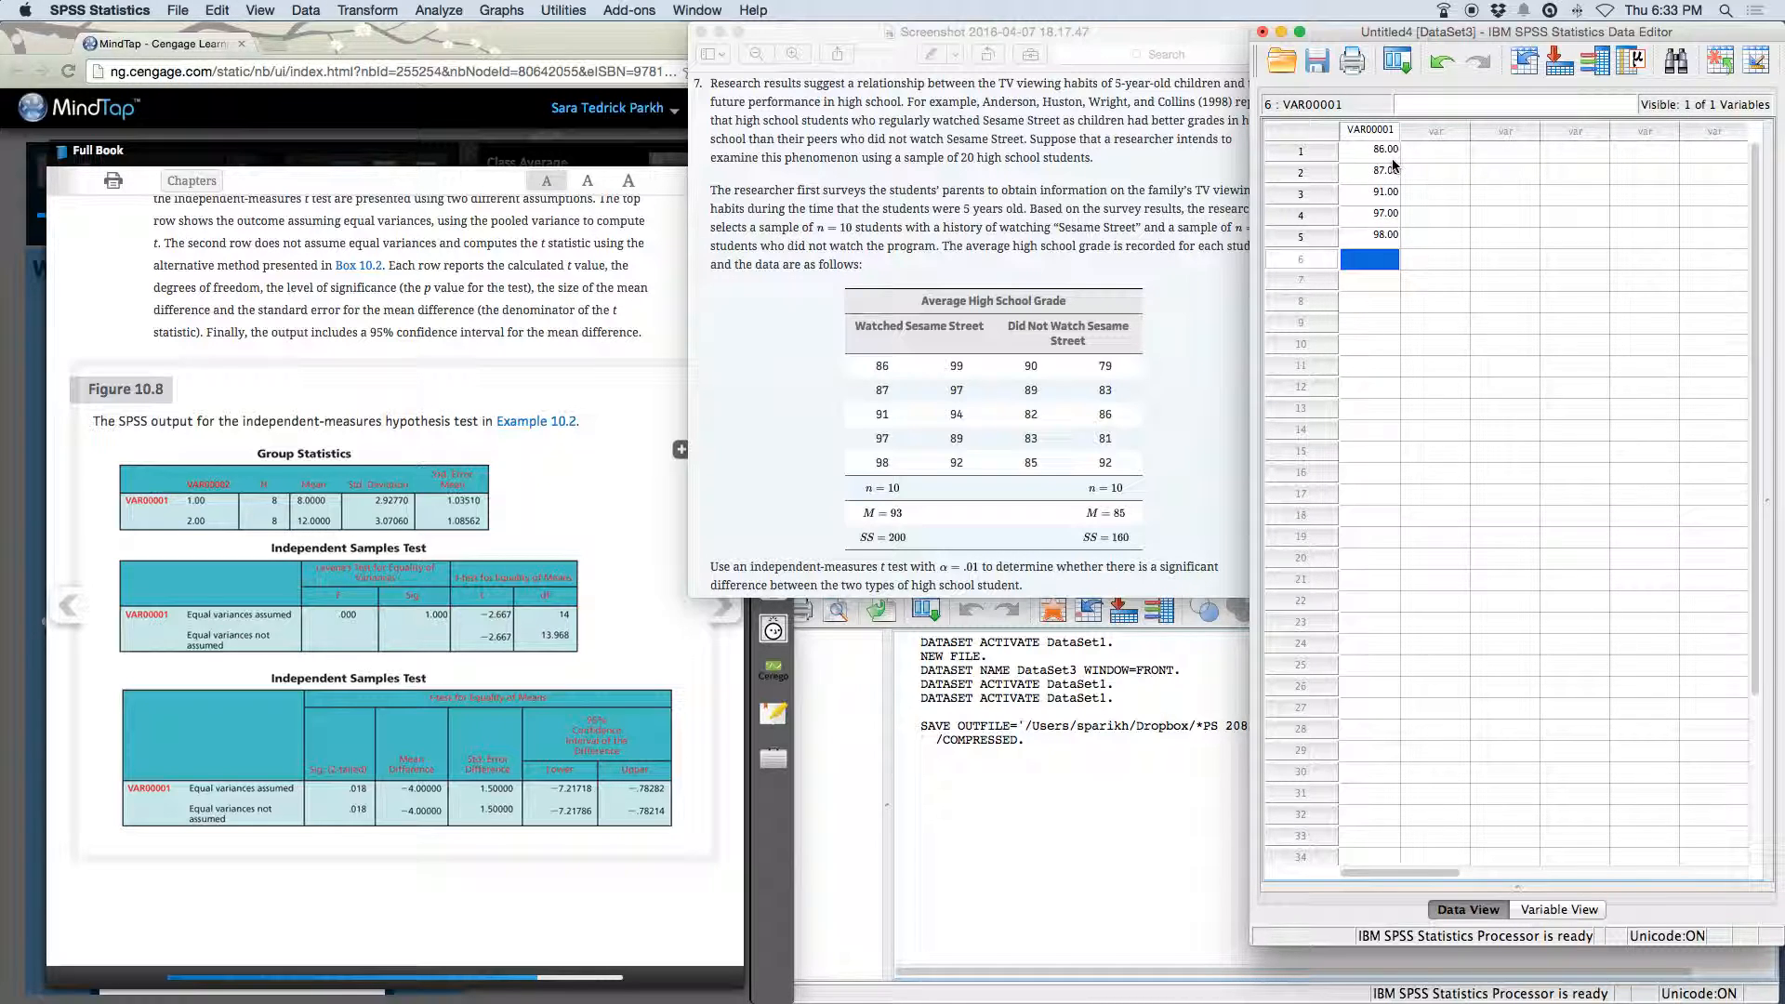
Enter the remaining watched-group grades 99, 97, 94, 89 and 92 in rows 6 to 10 of the same column.
{"action": "type", "text": "99"}
{"action": "key", "text": "Return"}
{"action": "type", "text": "97"}
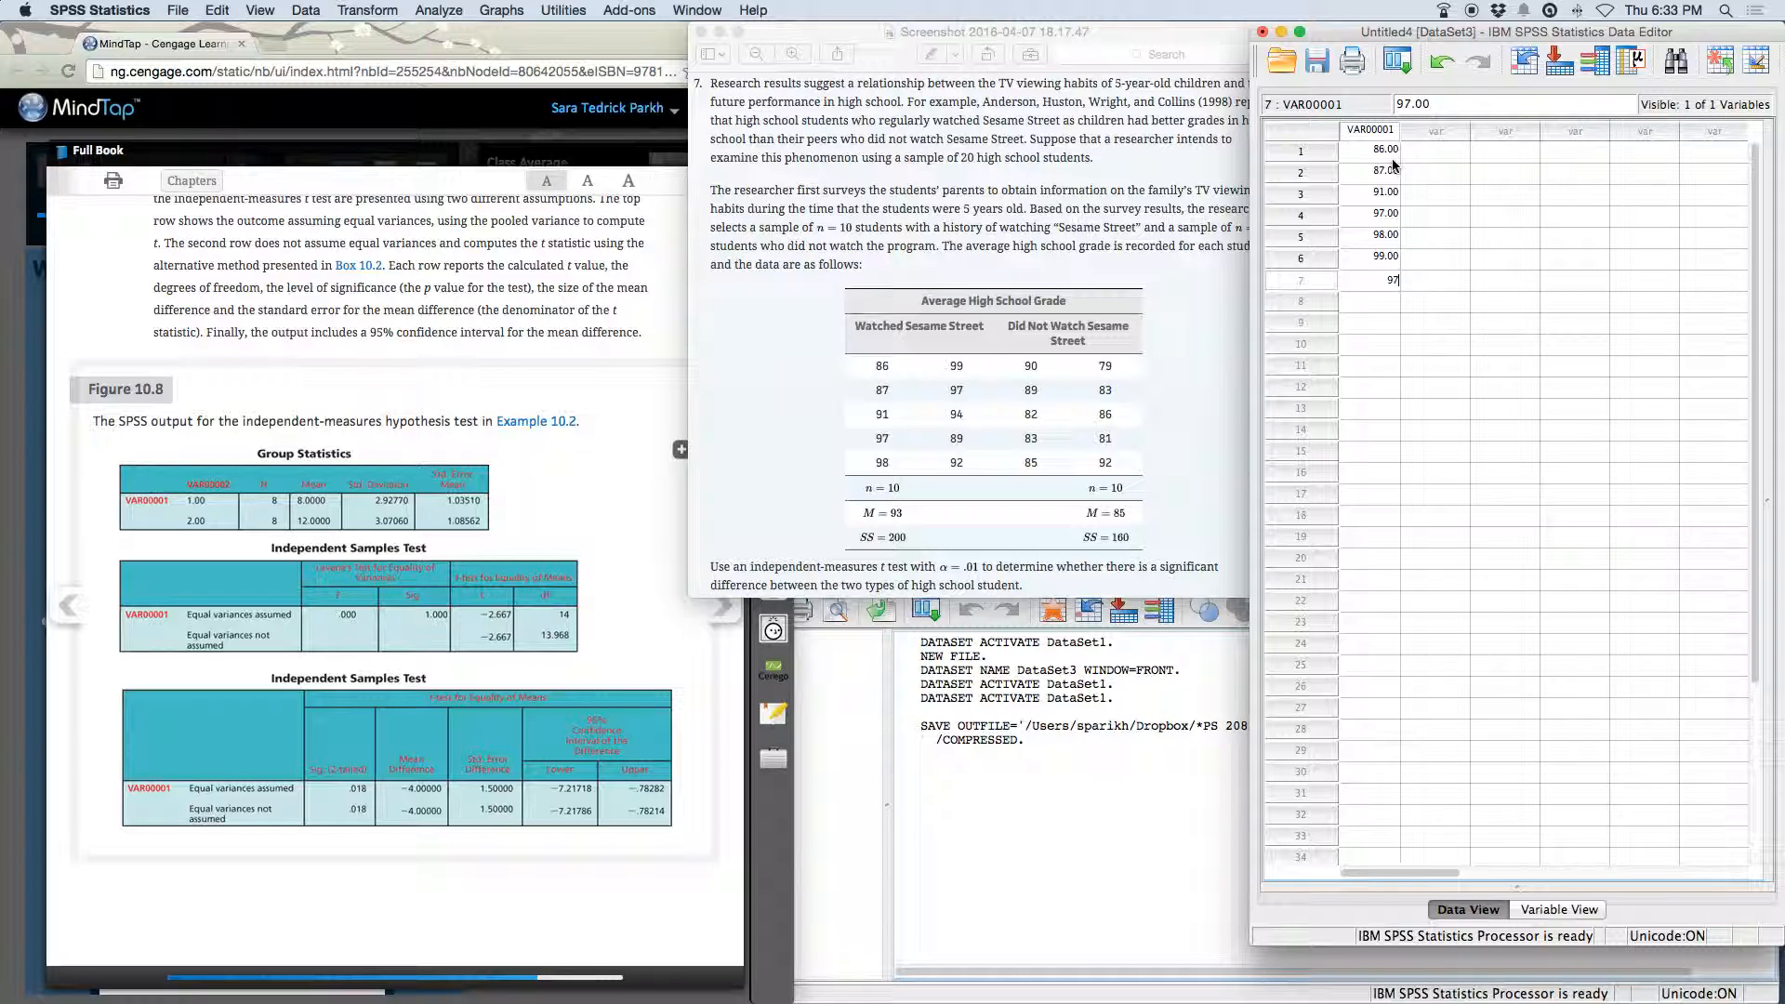
{"action": "key", "text": "Return"}
{"action": "type", "text": "94"}
{"action": "key", "text": "Return"}
{"action": "type", "text": "89"}
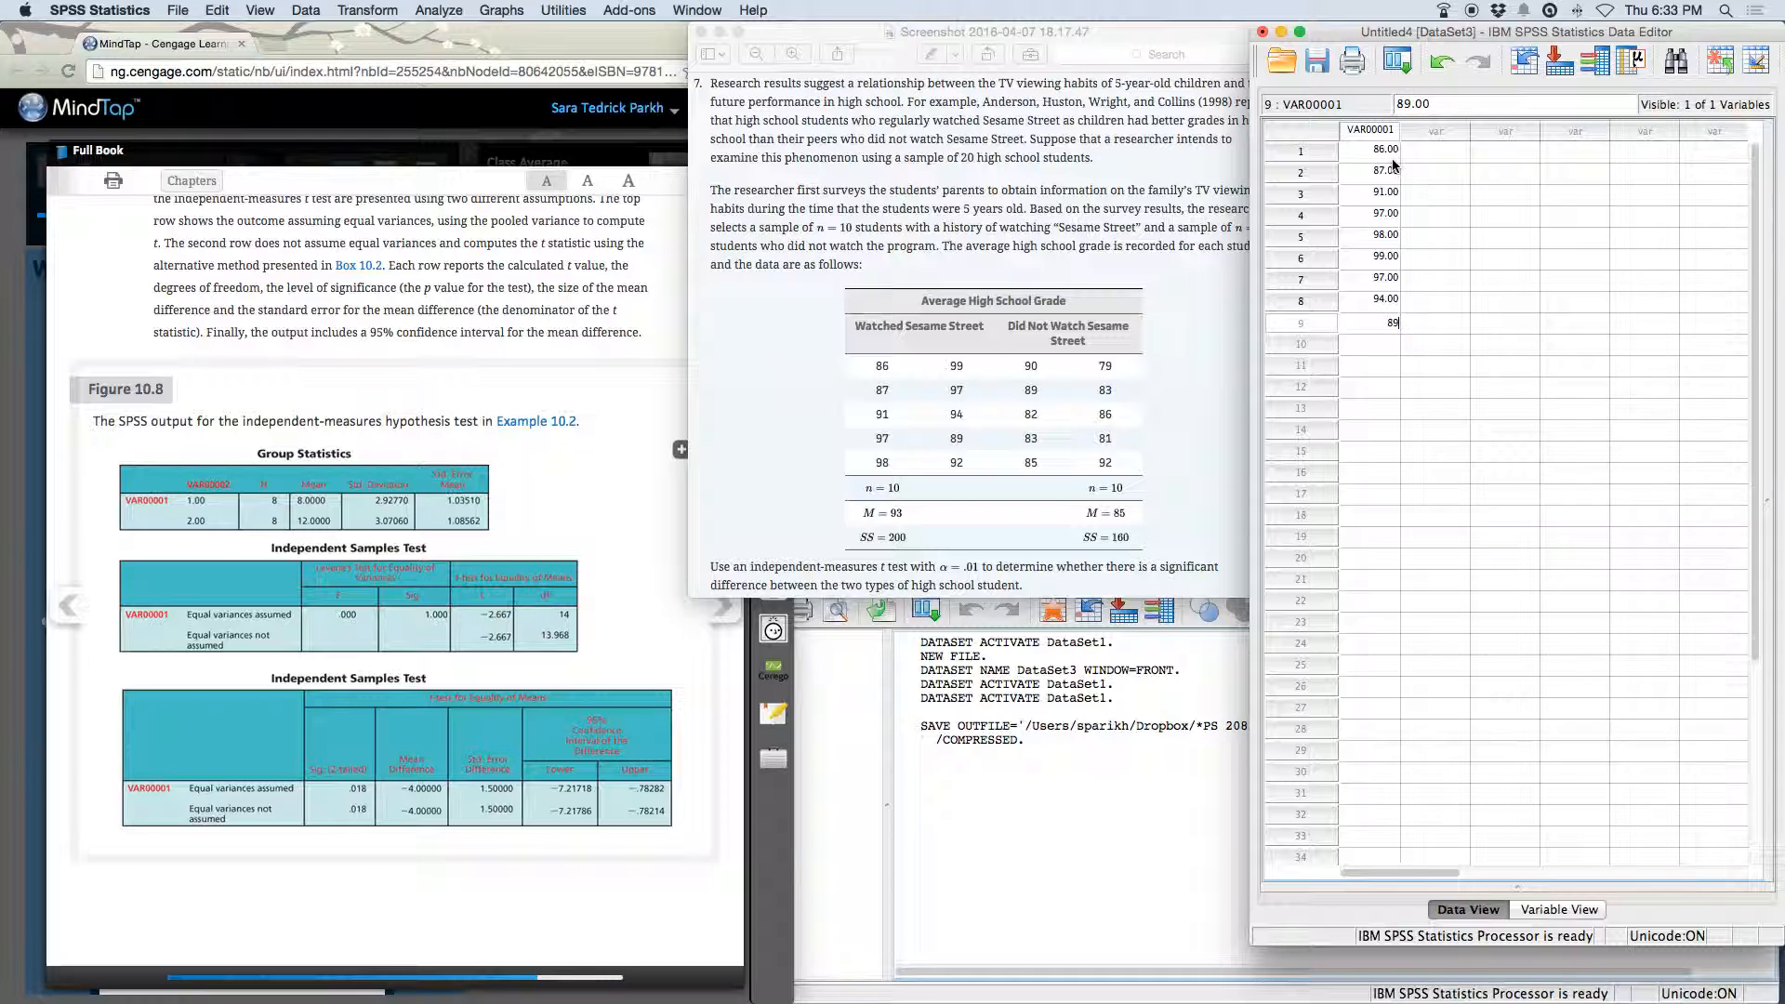
{"action": "key", "text": "Return"}
{"action": "type", "text": "92"}
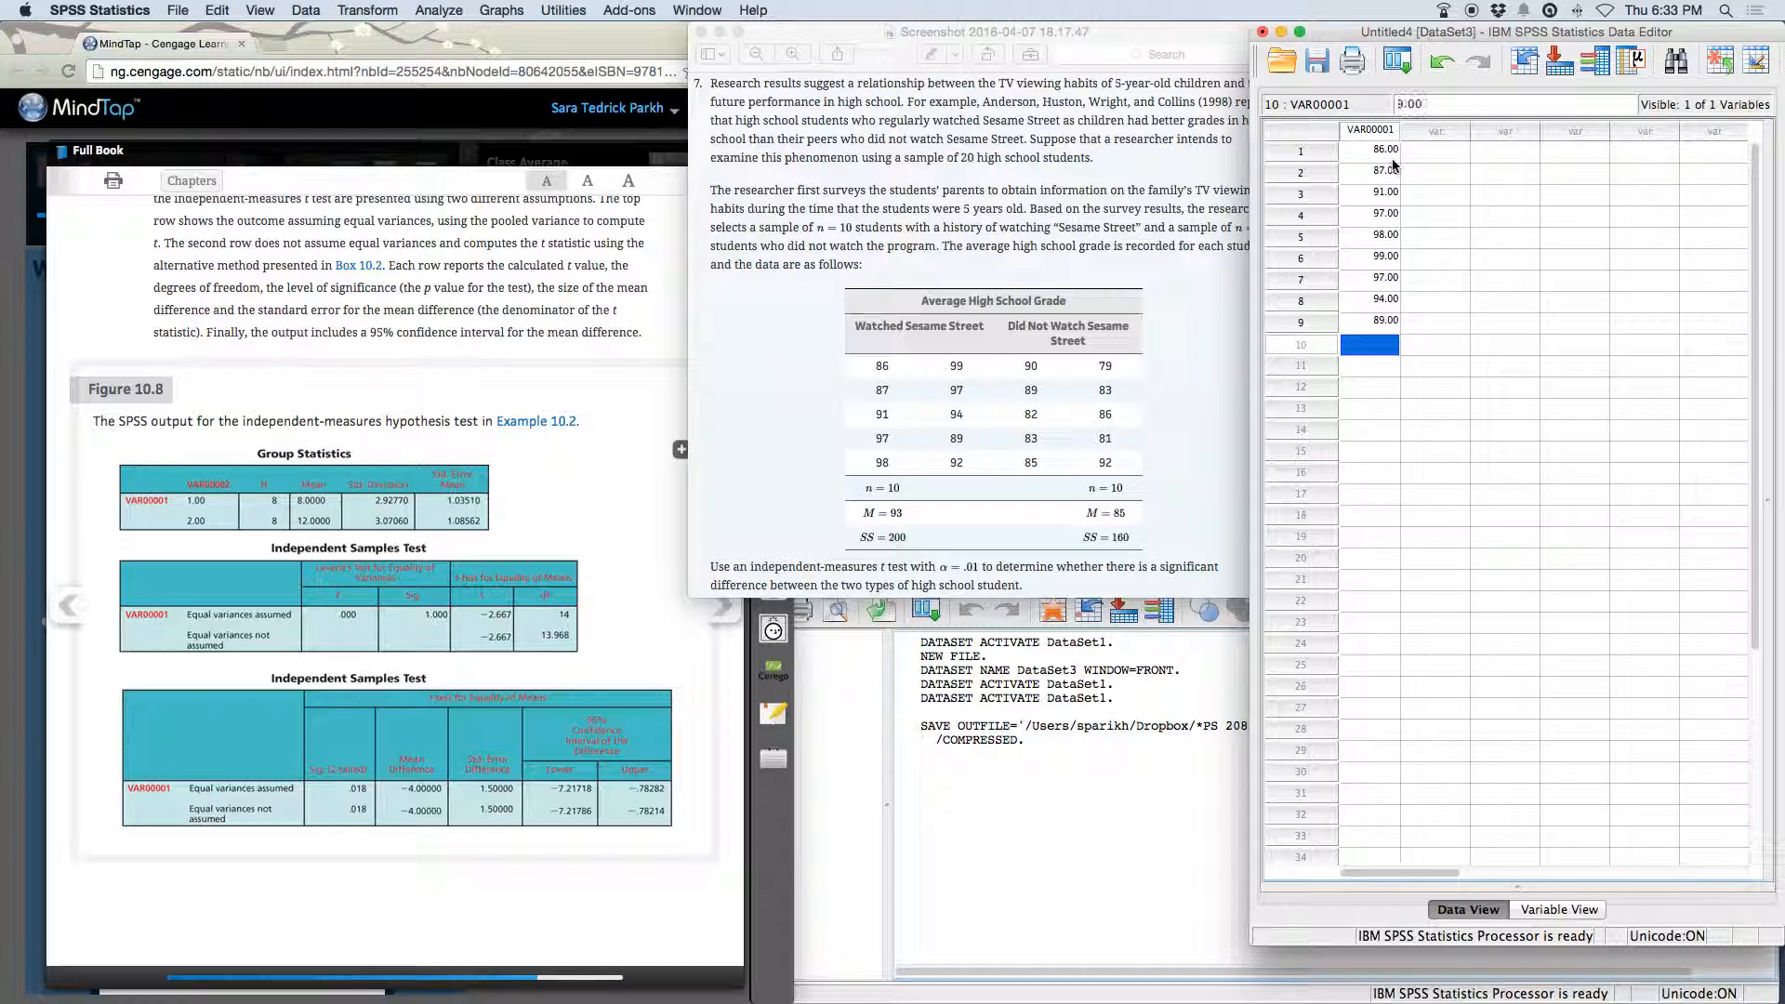
{"action": "key", "text": "Return"}
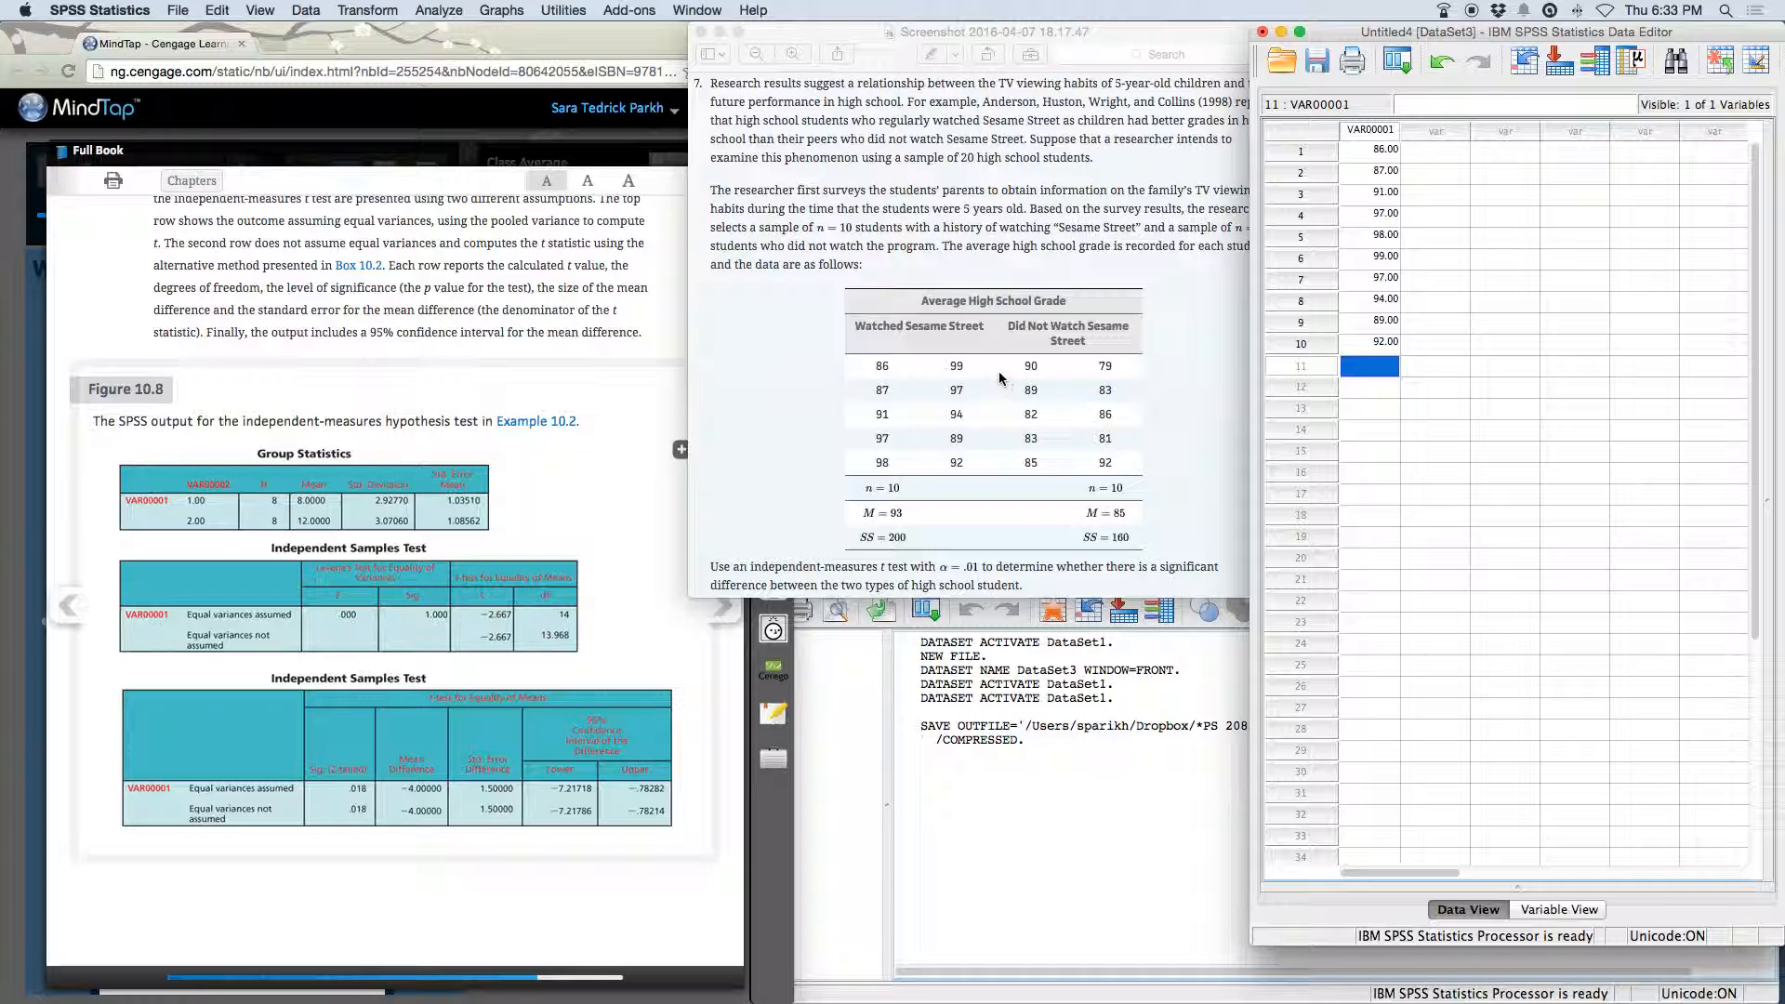
Enter the first five did-not-watch grades 90, 89, 82, 83 and 85 in rows 11 to 15 of the first column.
{"action": "type", "text": "90"}
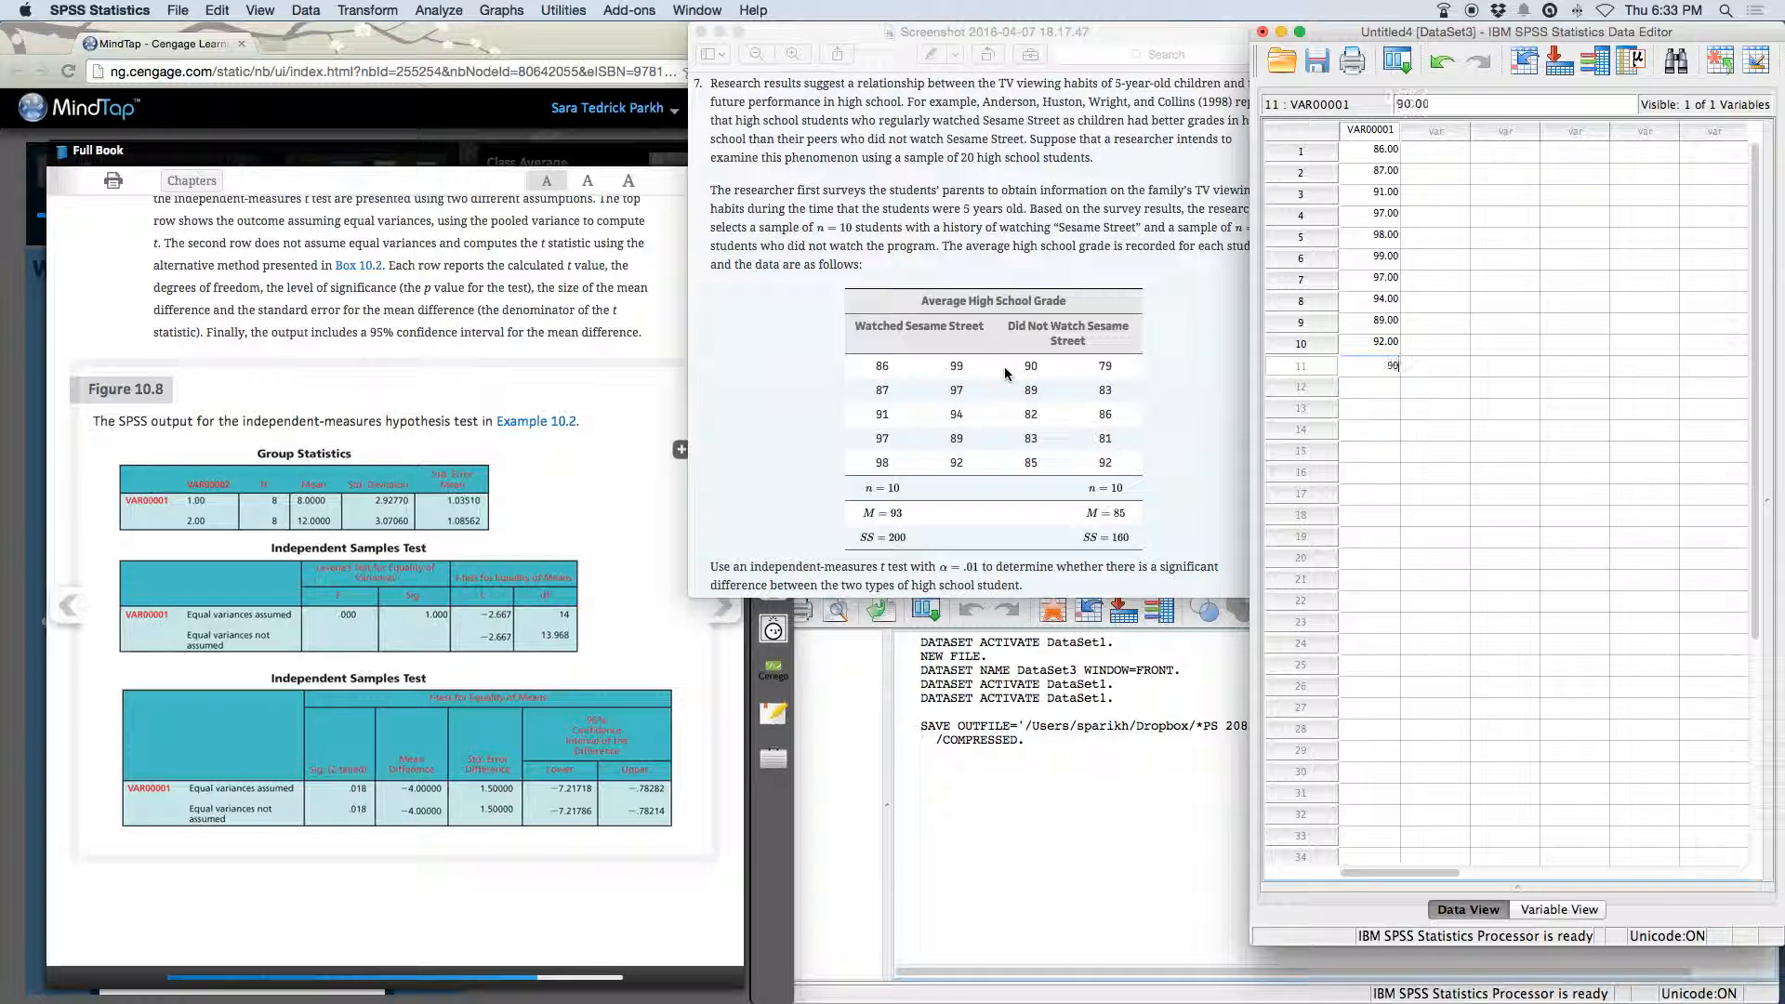
{"action": "key", "text": "Return"}
{"action": "type", "text": "89"}
{"action": "key", "text": "Return"}
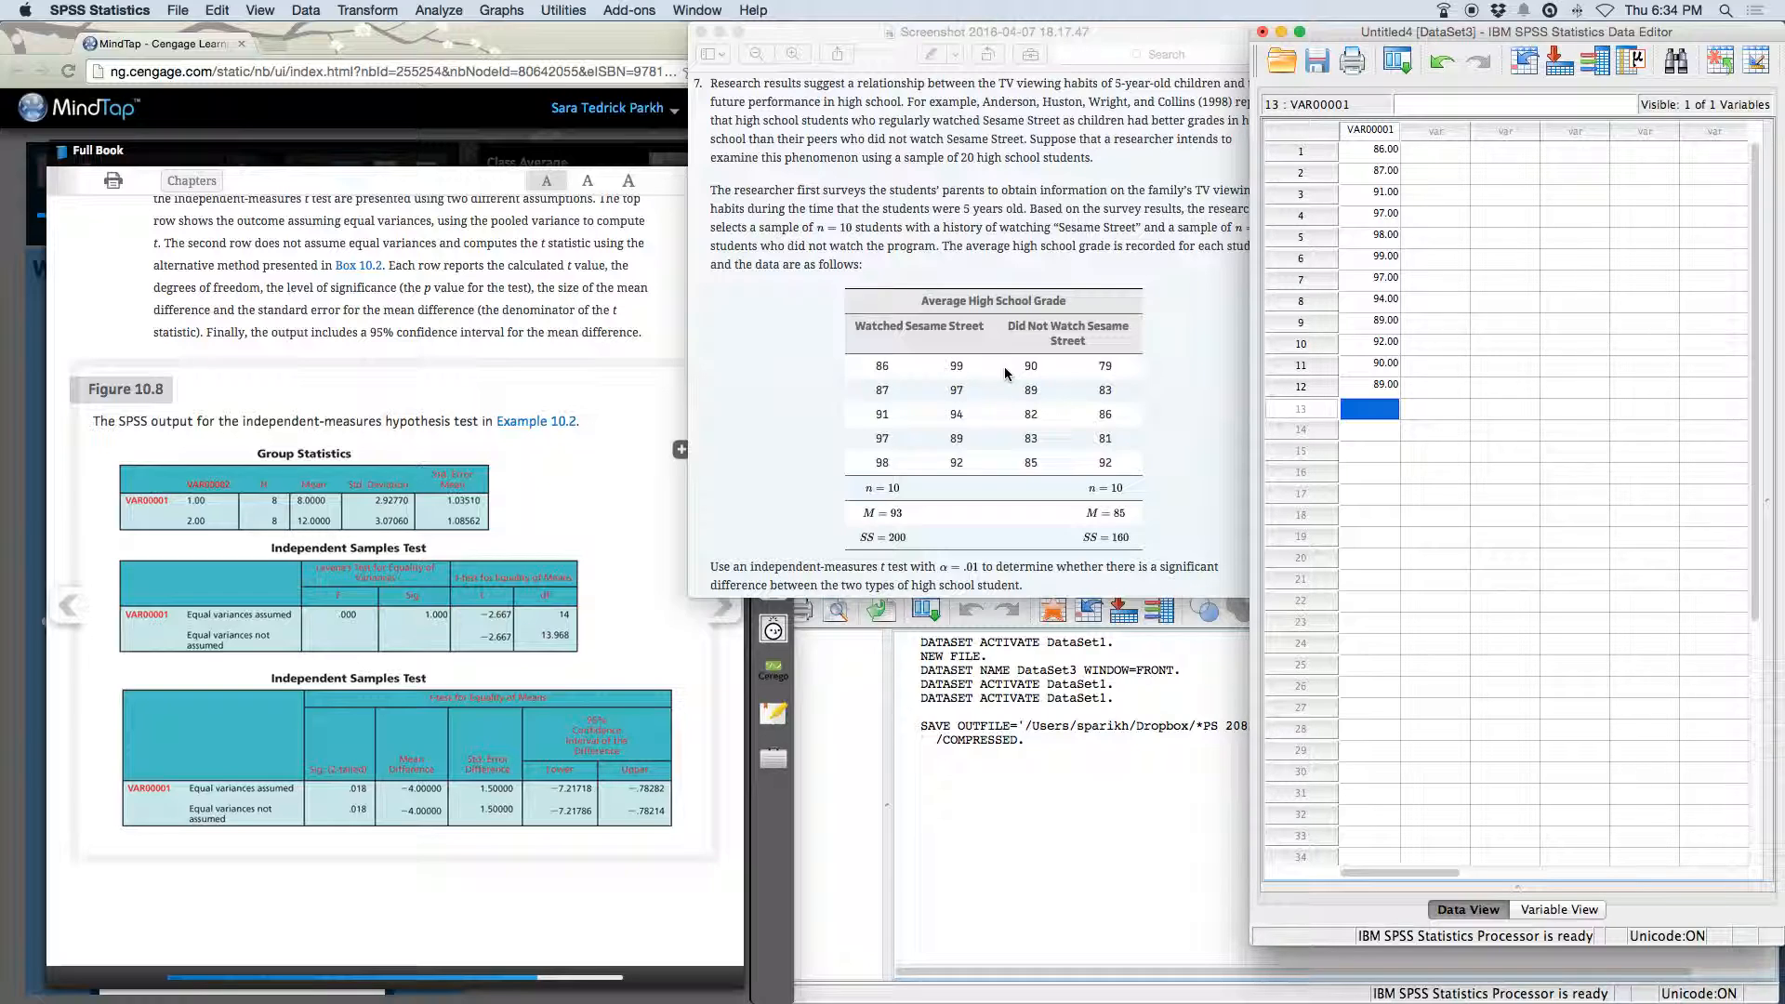
{"action": "type", "text": "82"}
{"action": "key", "text": "Return"}
{"action": "type", "text": "83"}
{"action": "key", "text": "Return"}
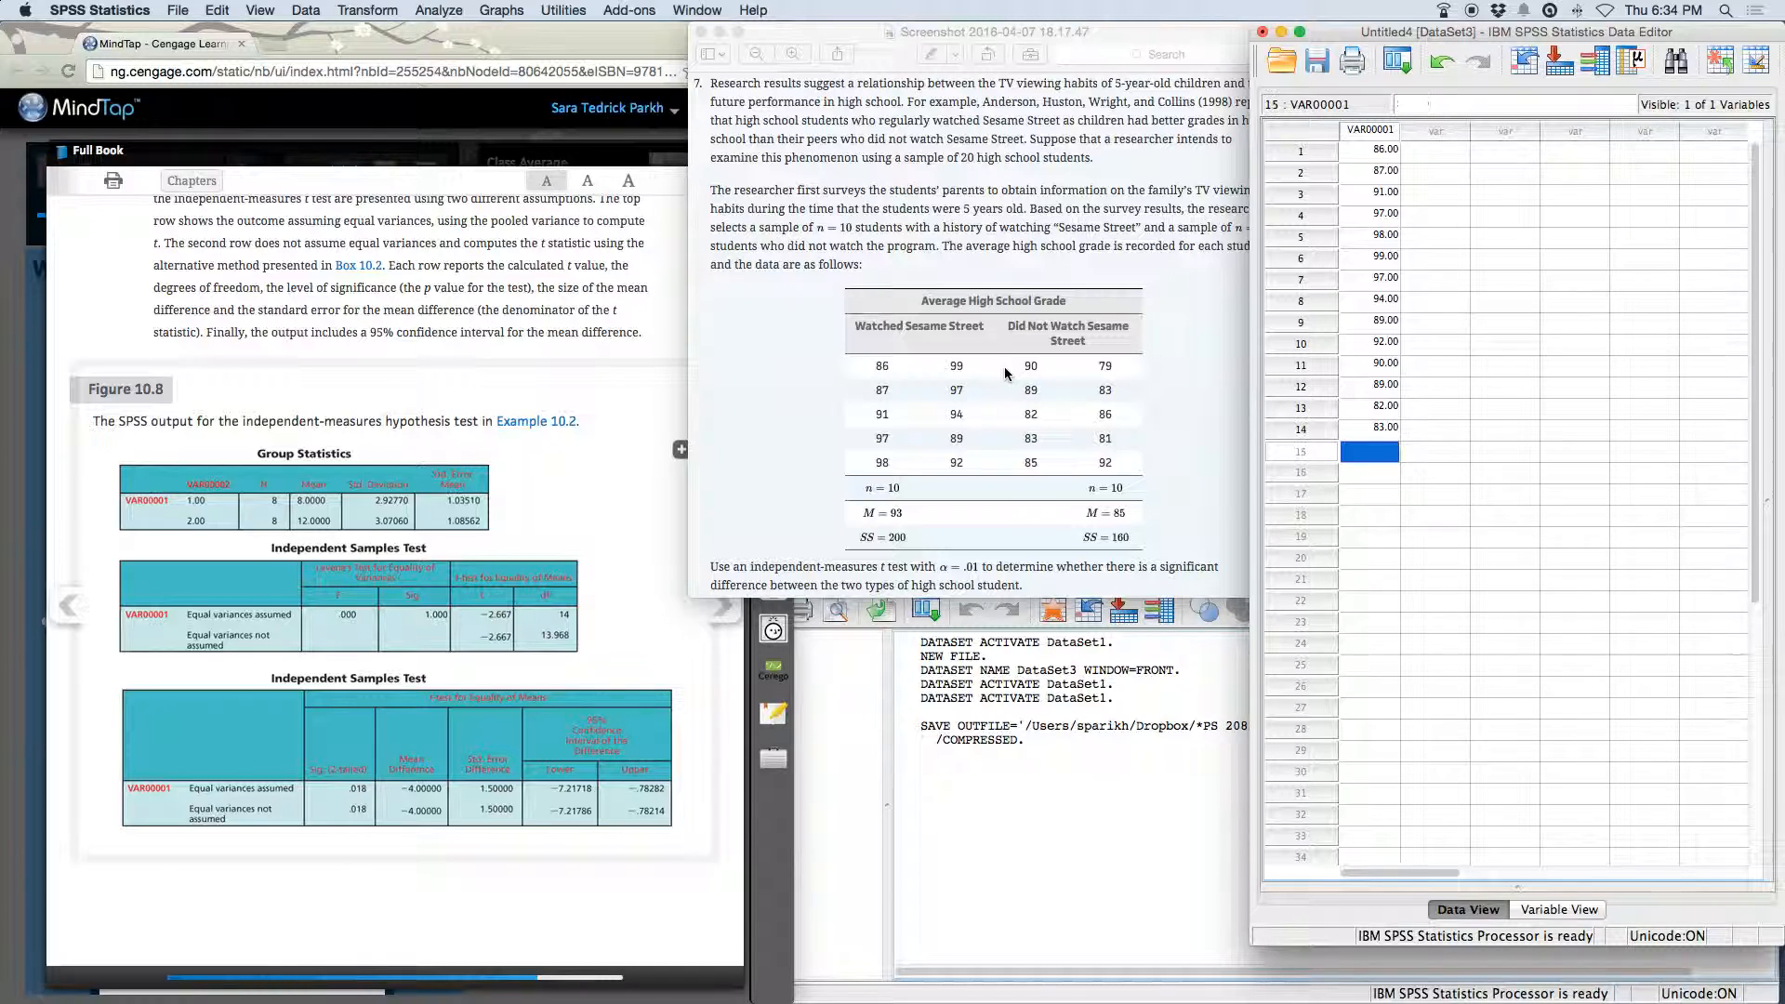
{"action": "type", "text": "85"}
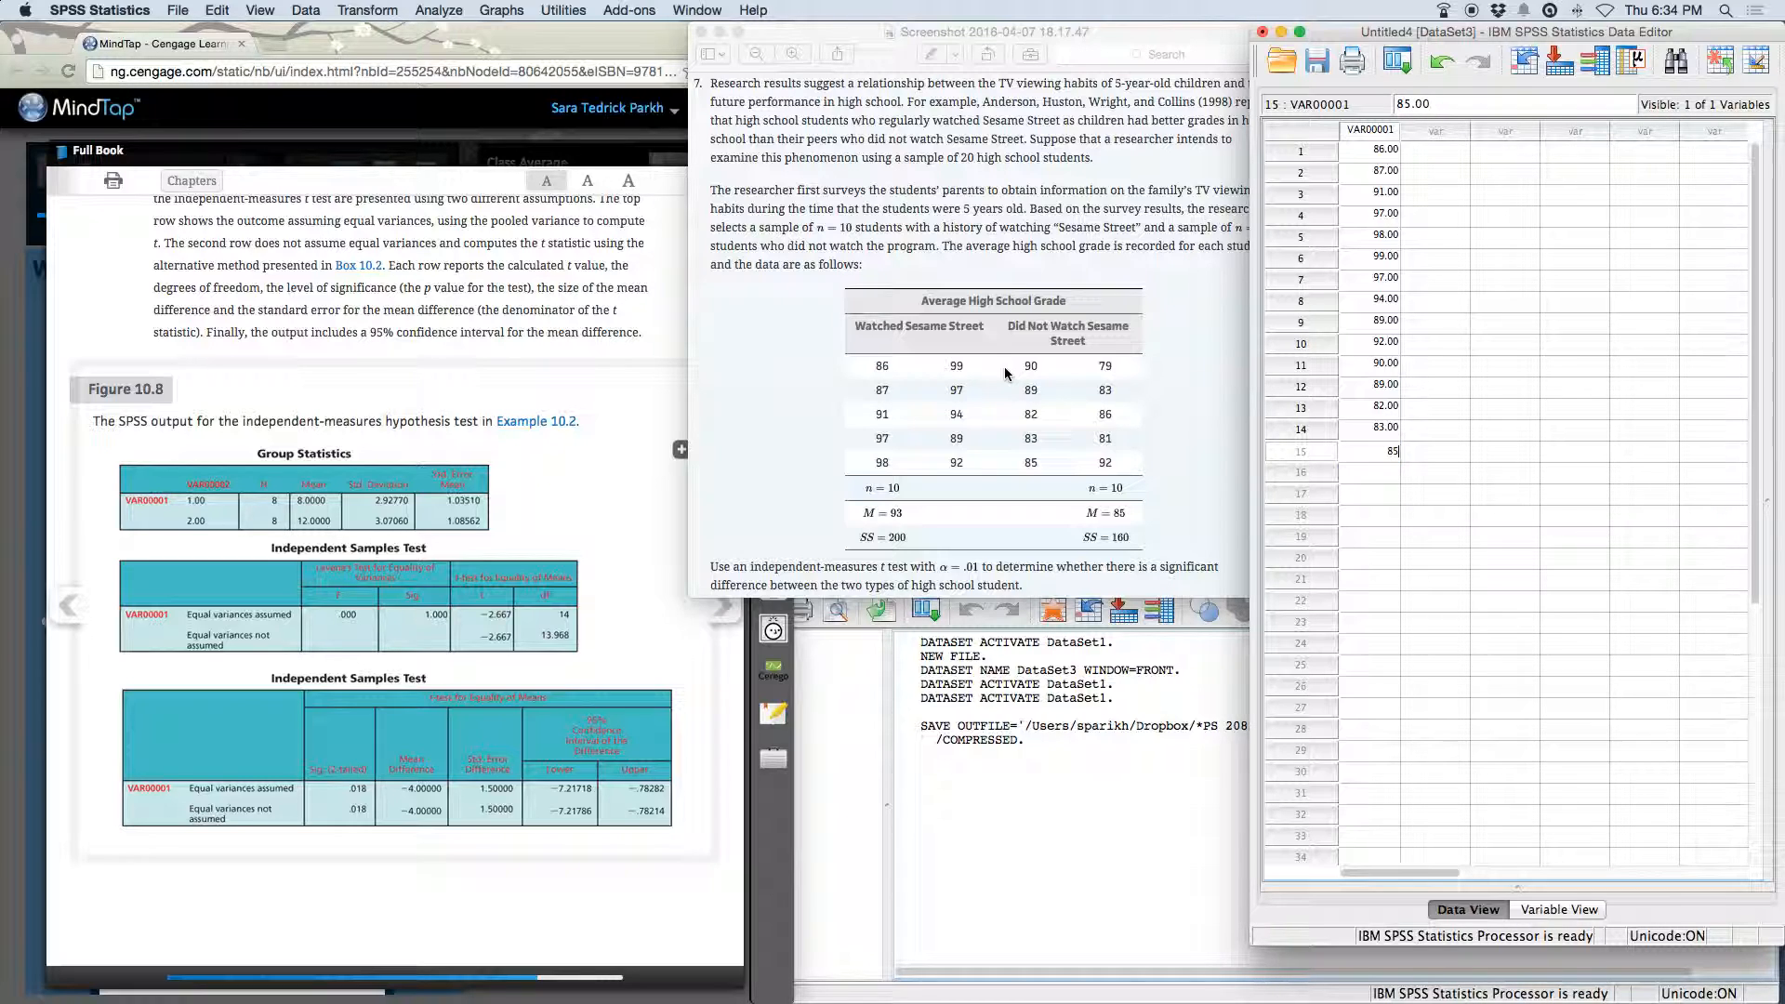
{"action": "key", "text": "Return"}
Enter the remaining did-not-watch grades 79, 83, 86, 81 and 92 in rows 16 to 20 of the first column.
{"action": "type", "text": "79"}
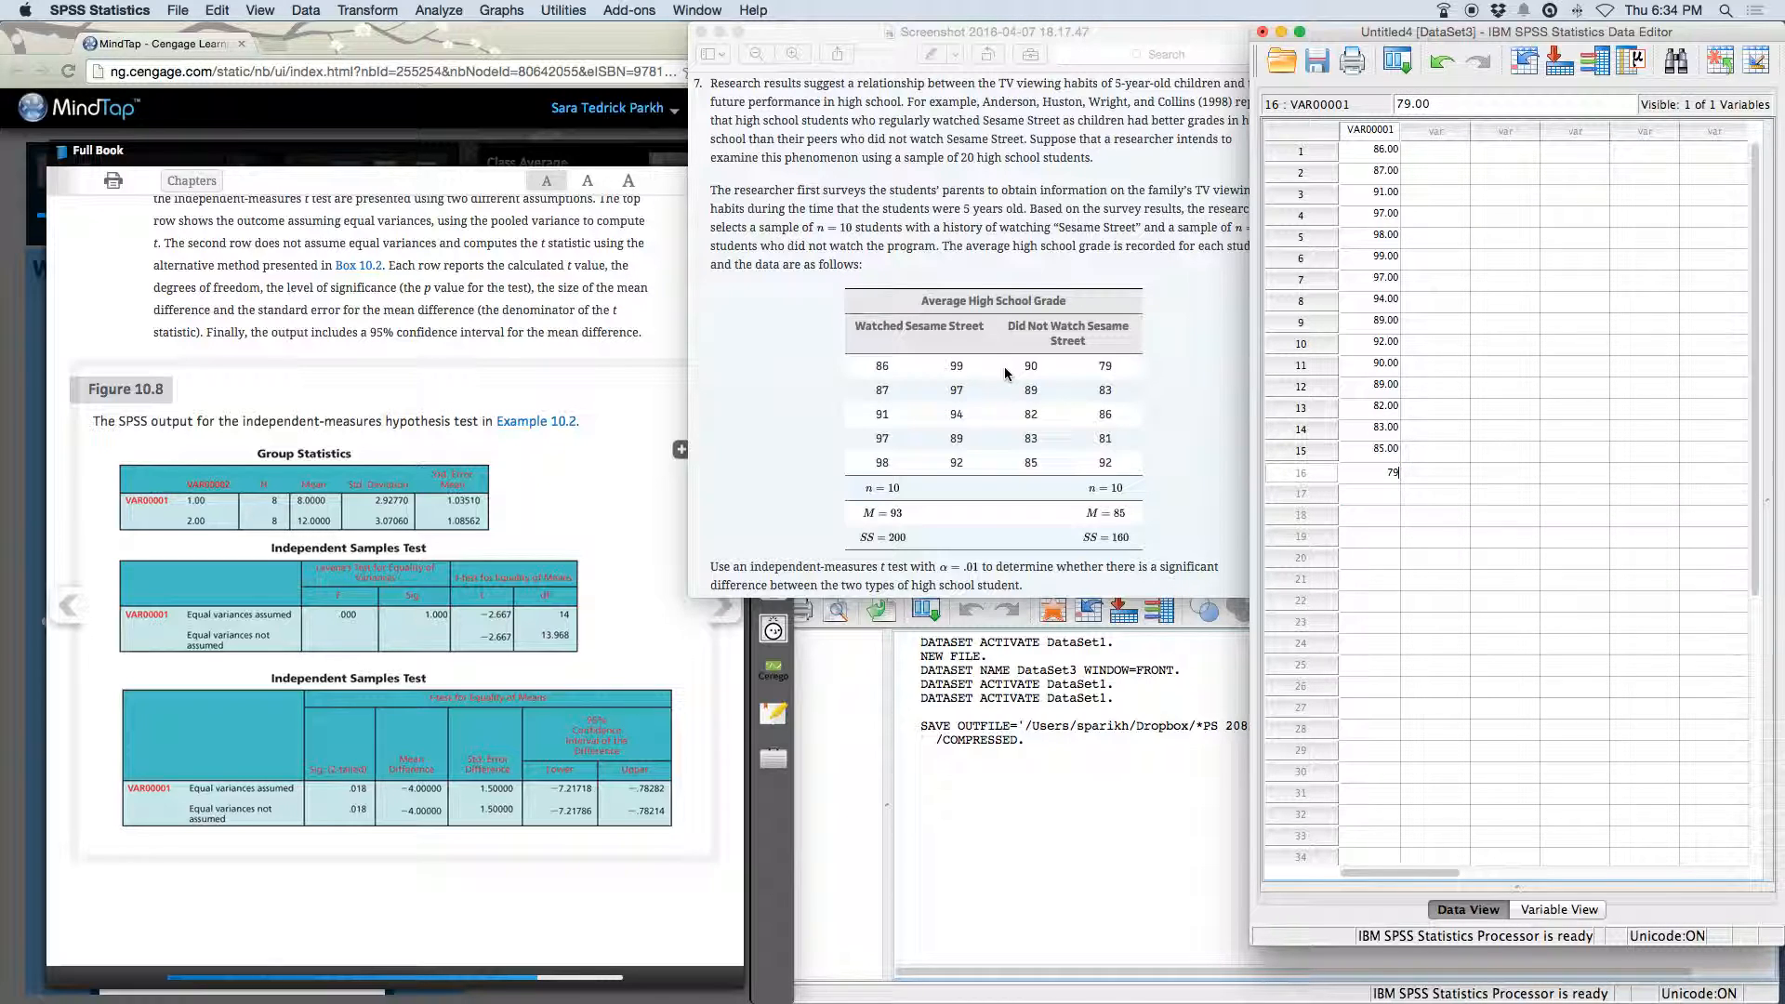
{"action": "key", "text": "Return"}
{"action": "type", "text": "83"}
{"action": "key", "text": "Return"}
{"action": "type", "text": "86"}
{"action": "key", "text": "Return"}
{"action": "type", "text": "81"}
{"action": "key", "text": "Return"}
{"action": "type", "text": "92"}
{"action": "key", "text": "Return"}
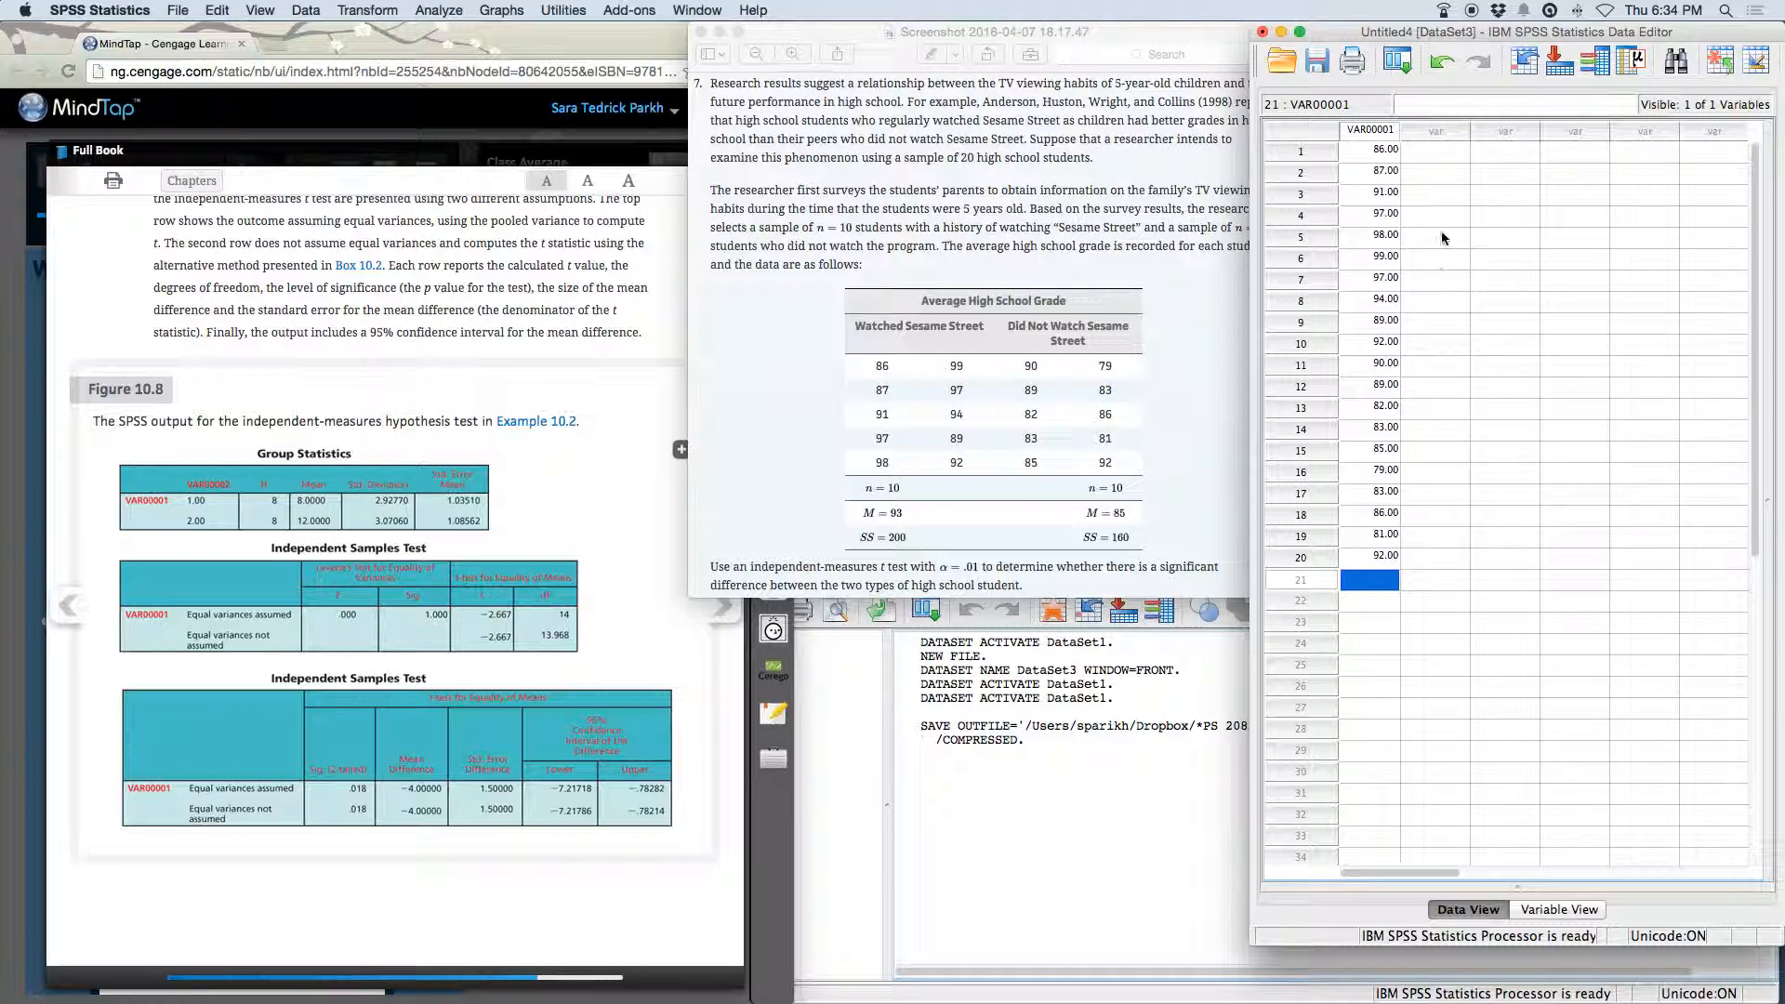
Enter the group code 0 in rows 1 to 3 of the second column.
{"action": "left_click", "coordinate": [1437, 159]}
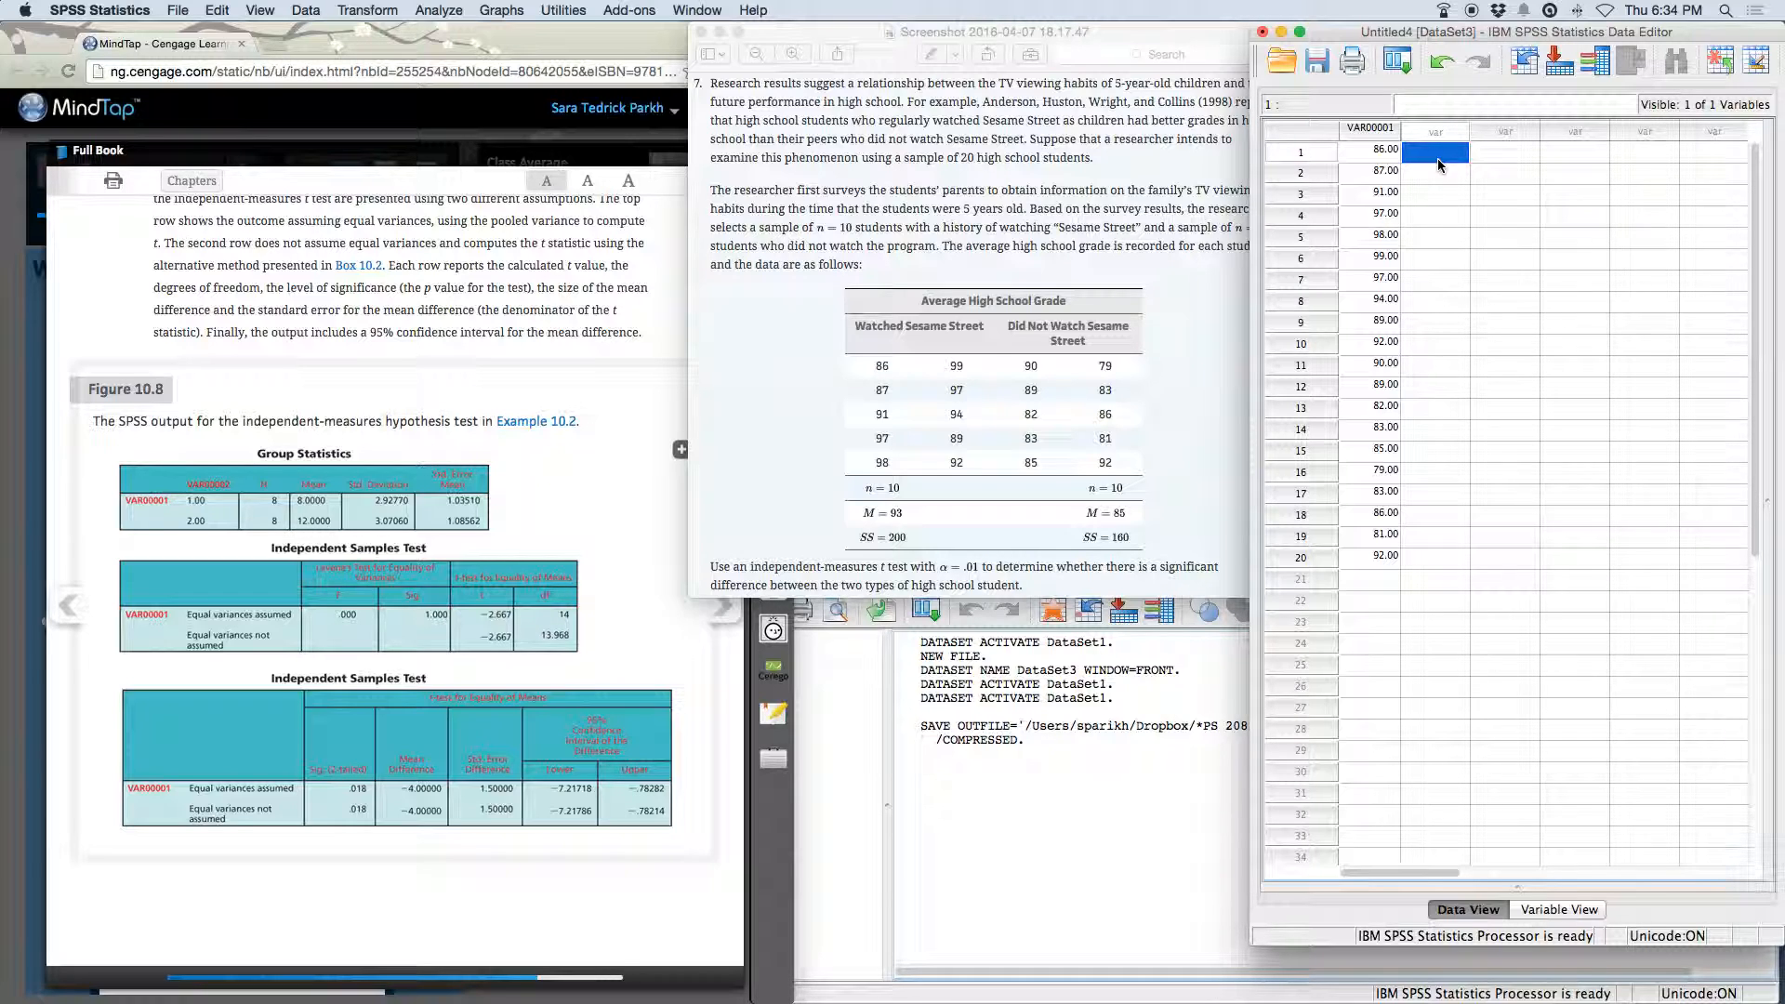
{"action": "type", "text": "0"}
{"action": "key", "text": "Return"}
{"action": "type", "text": "0"}
{"action": "key", "text": "Return"}
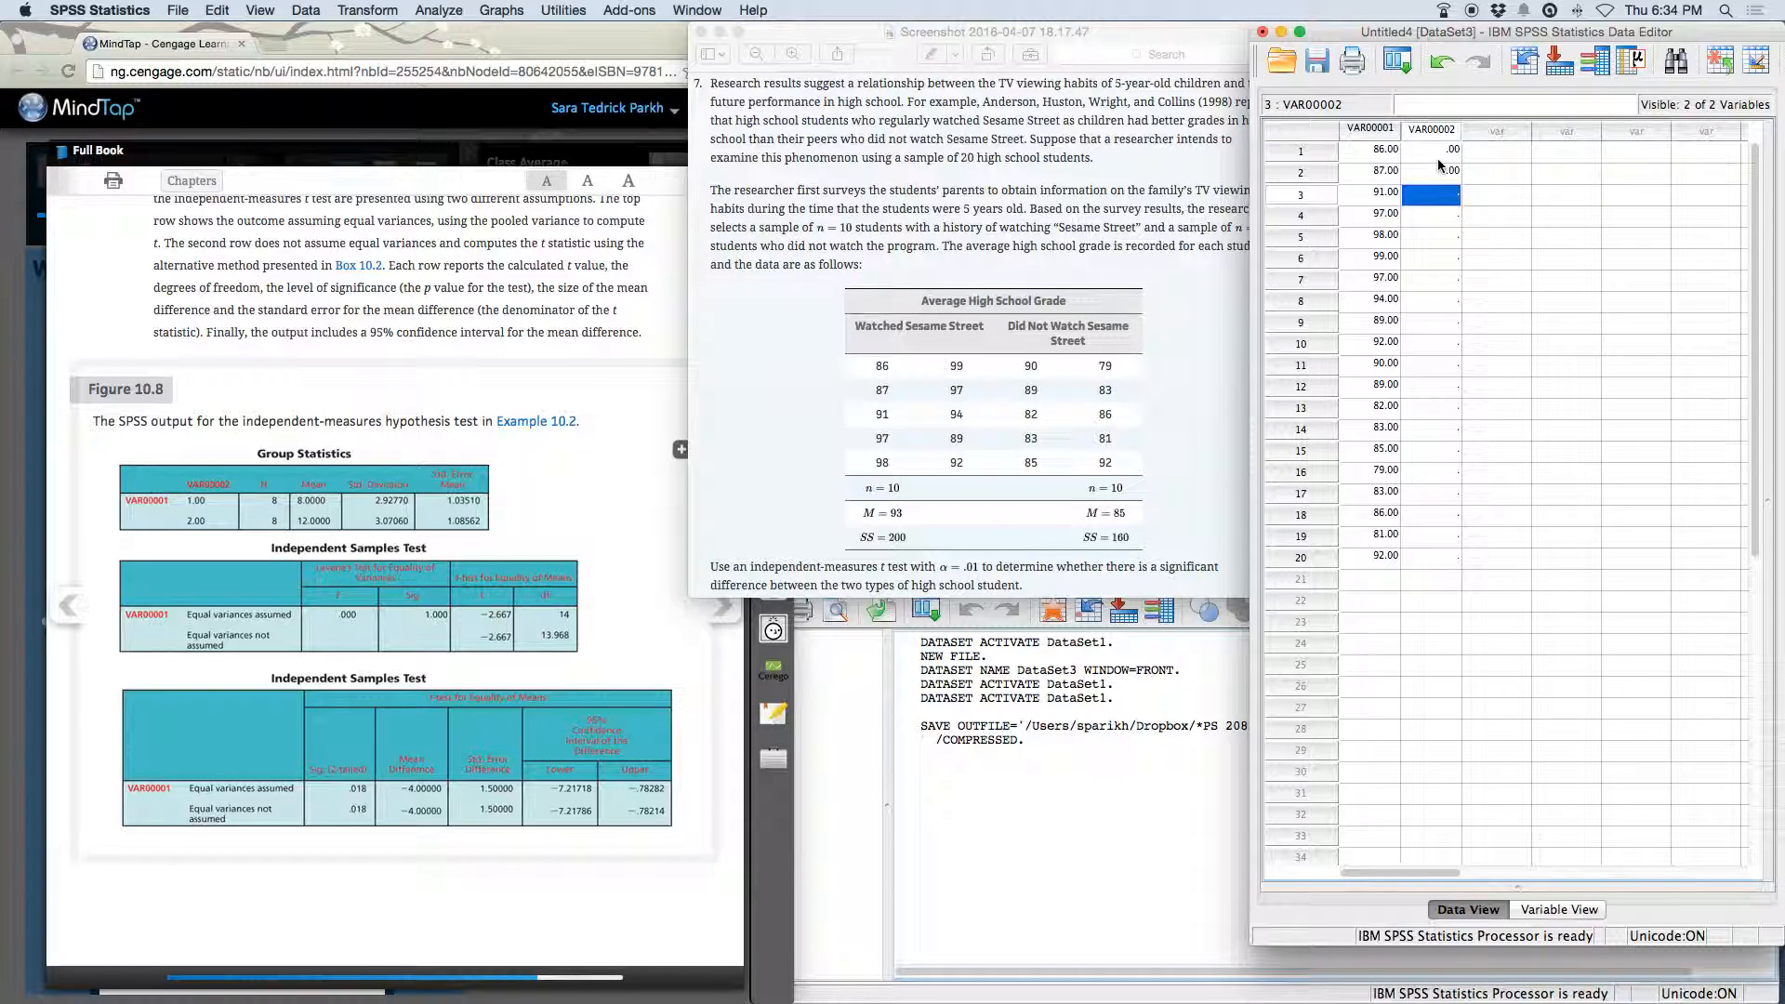
{"action": "type", "text": "0"}
{"action": "key", "text": "Return"}
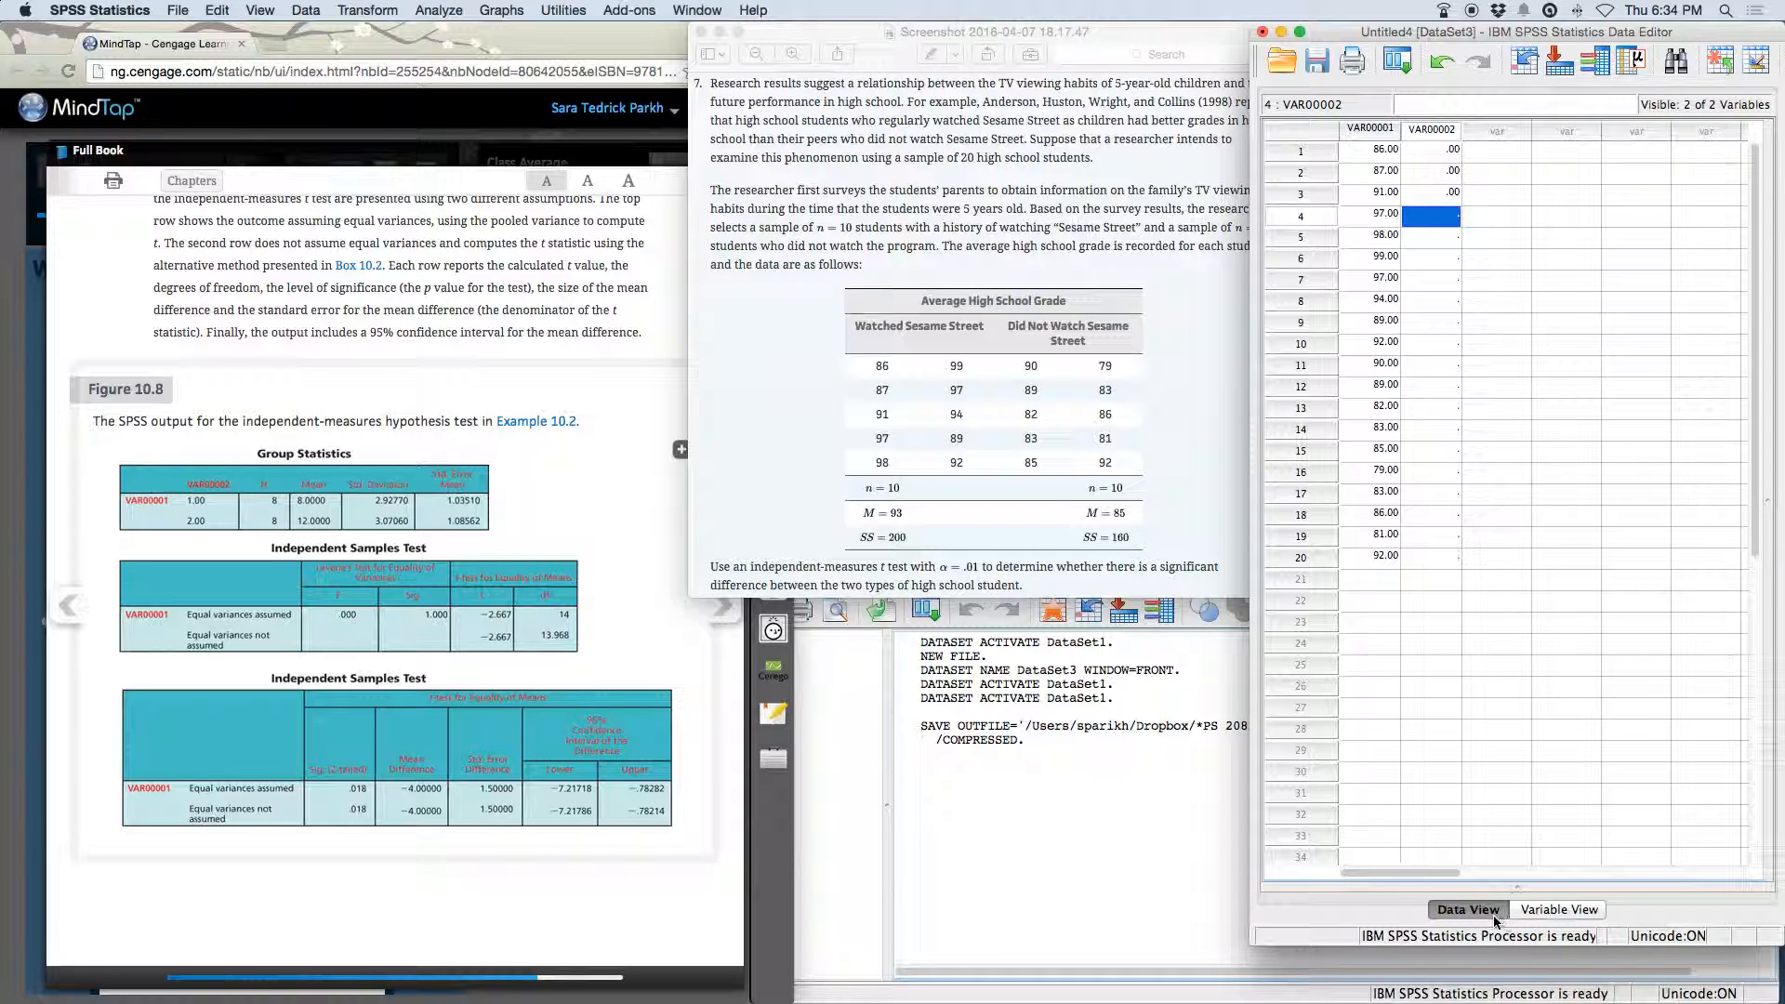
Try to rename the first variable as "HS Grades" in the variable definitions.
{"action": "left_click", "coordinate": [1538, 913]}
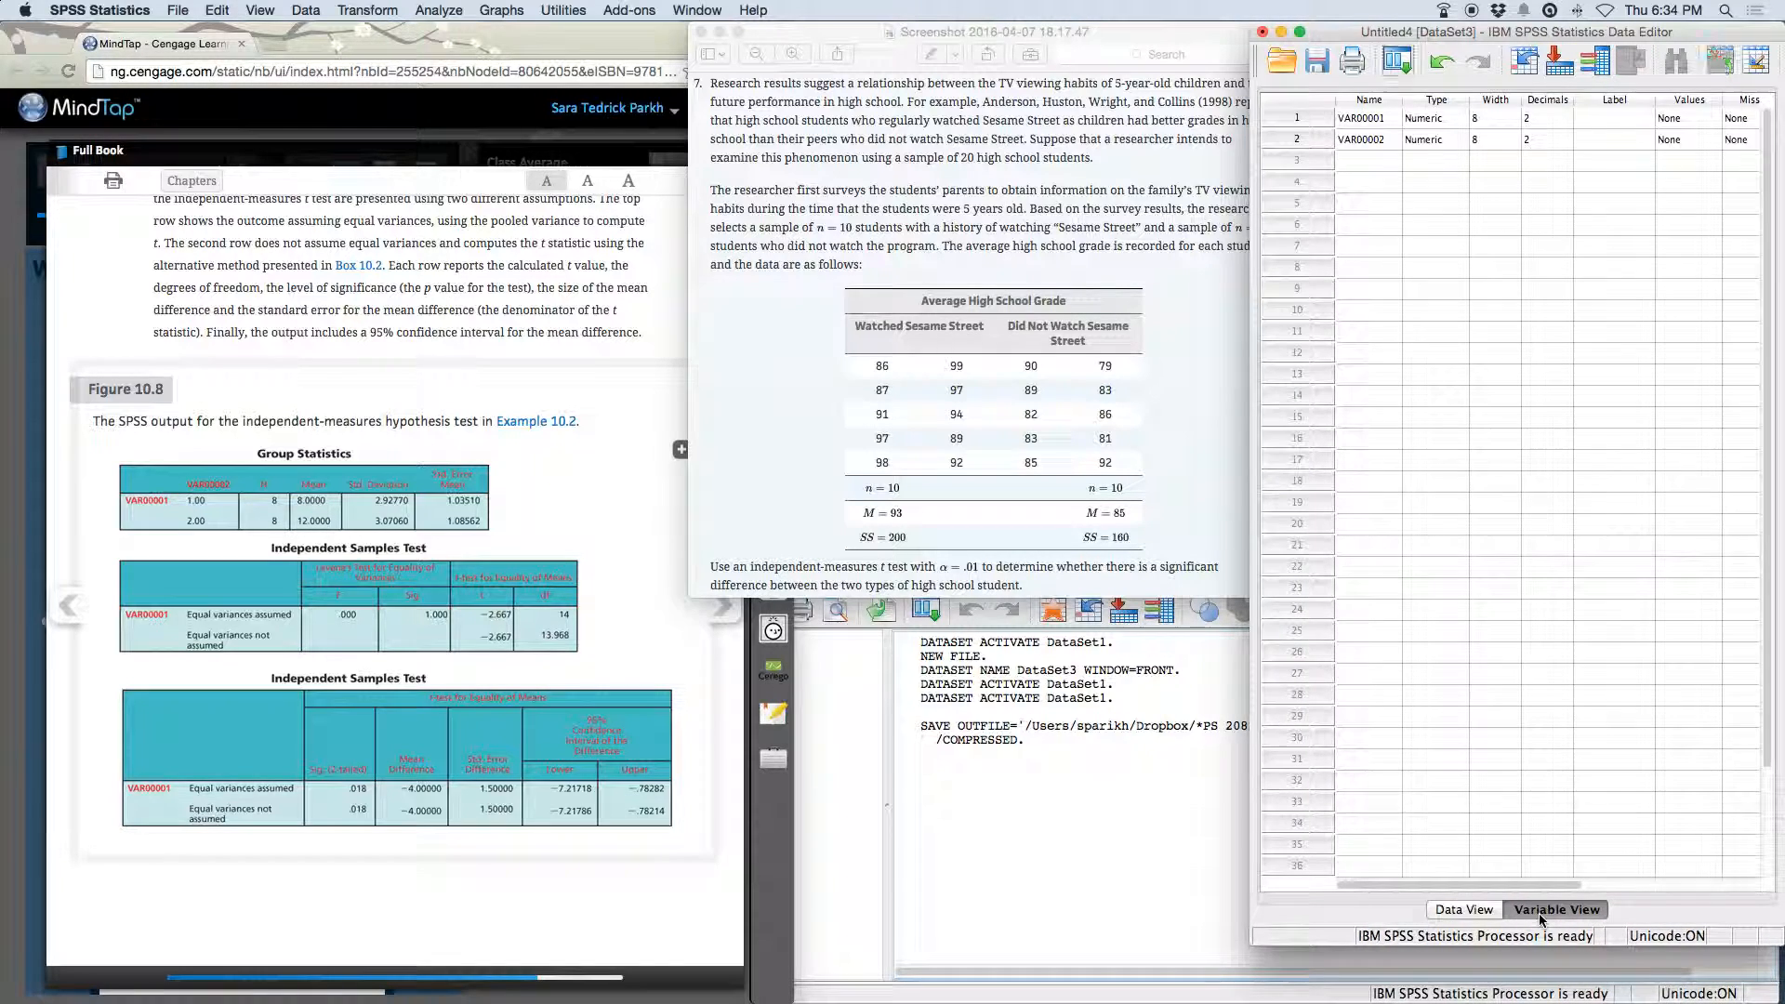
{"action": "double_click", "coordinate": [1368, 119]}
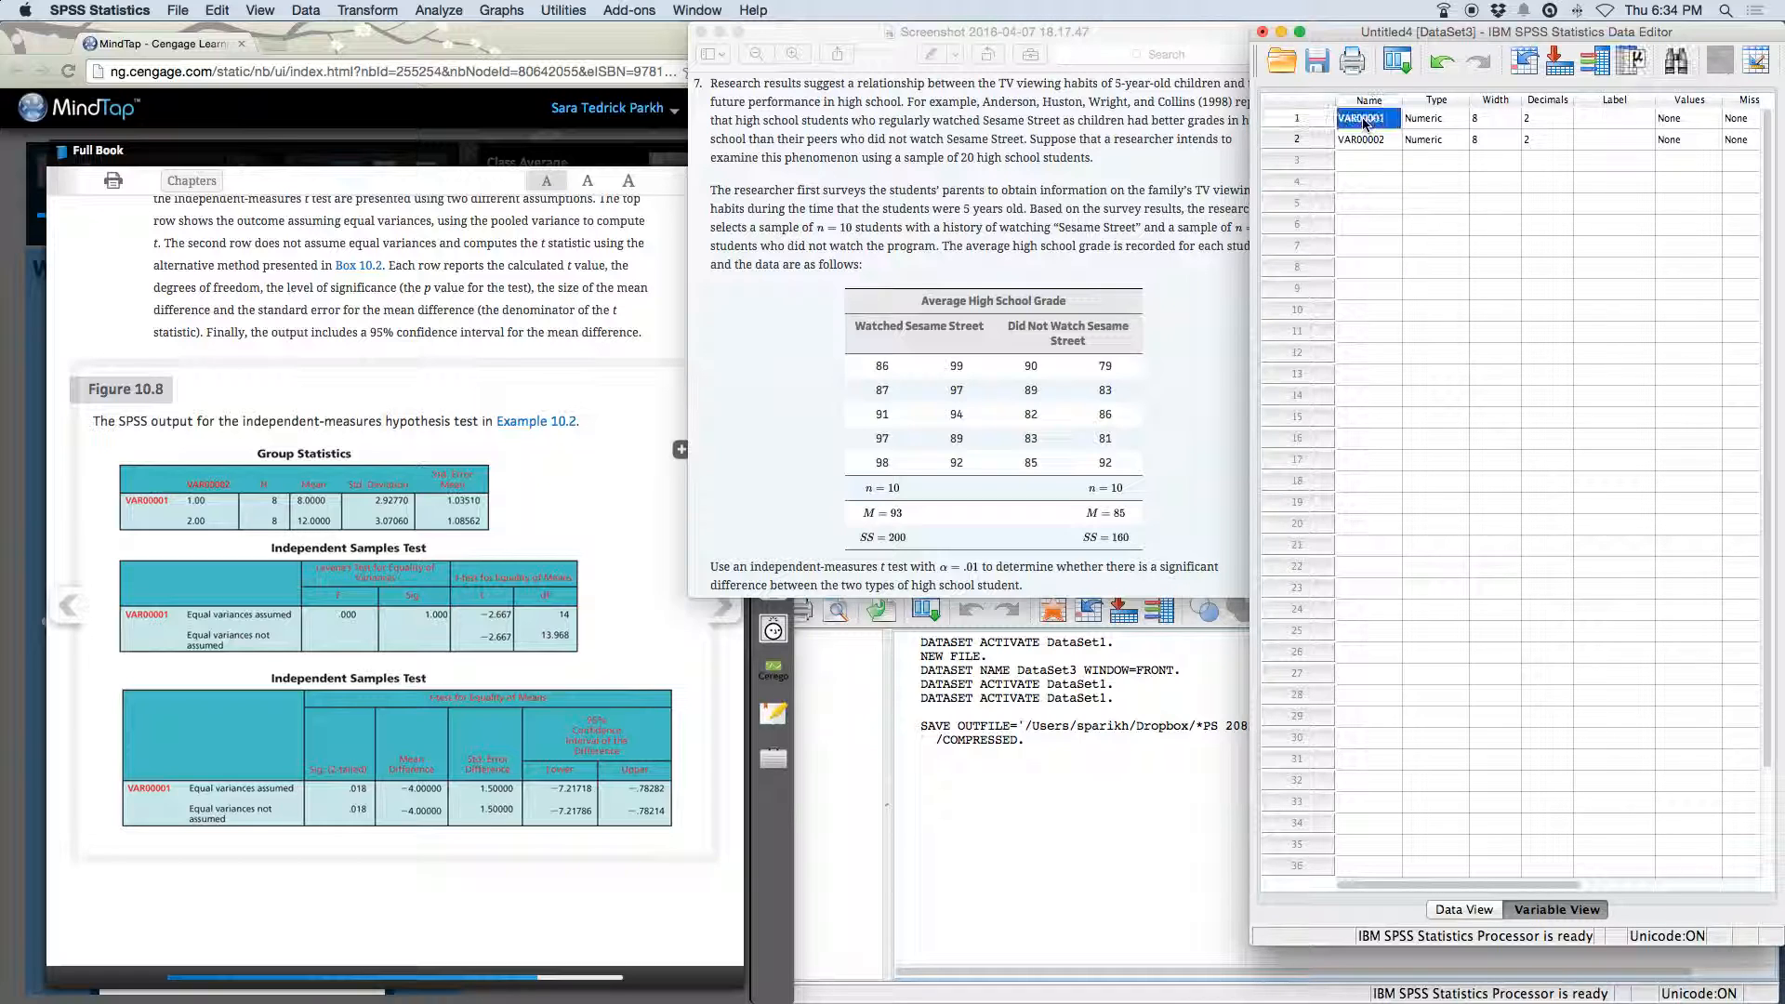
{"action": "left_click_drag", "start_coordinate": [1387, 118], "coordinate": [1338, 120]}
{"action": "key", "text": "BackSpace"}
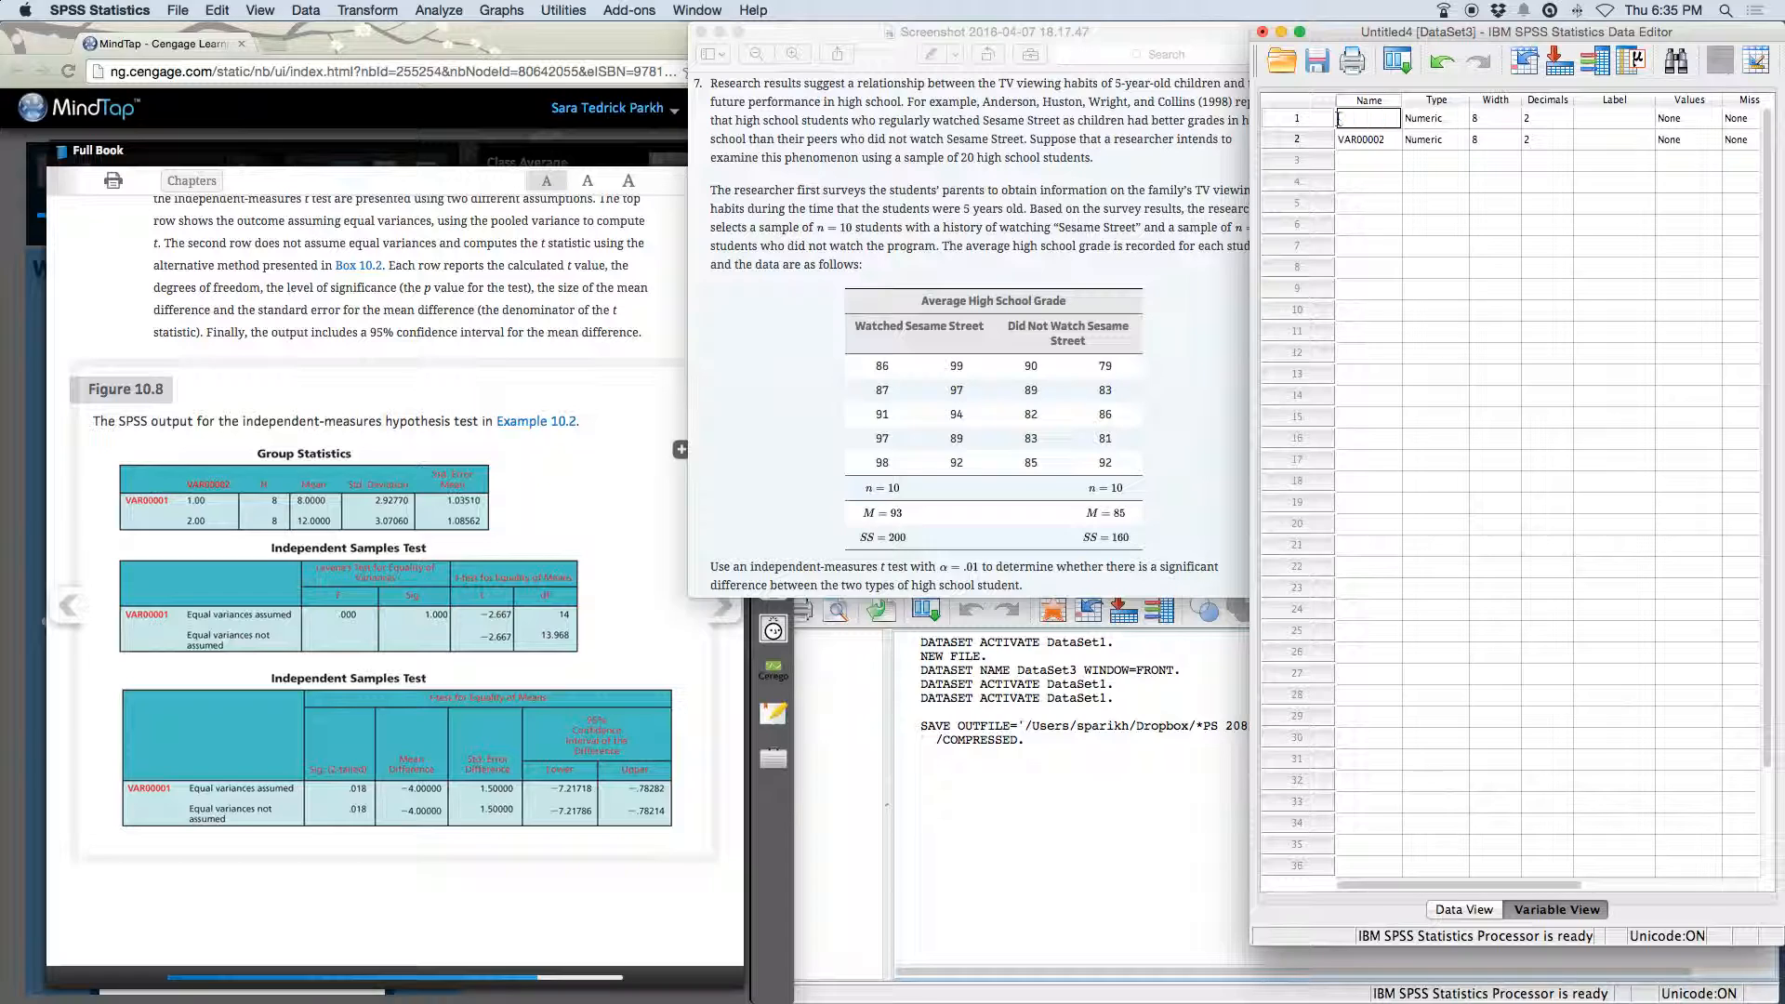
{"action": "type", "text": "Score"}
{"action": "key", "text": "BackSpace"}
{"action": "key", "text": "BackSpace"}
{"action": "key", "text": "BackSpace"}
{"action": "key", "text": "BackSpace"}
{"action": "key", "text": "BackSpace"}
{"action": "type", "text": "Grades"}
{"action": "type", "text": "HS"}
{"action": "key", "text": "Return"}
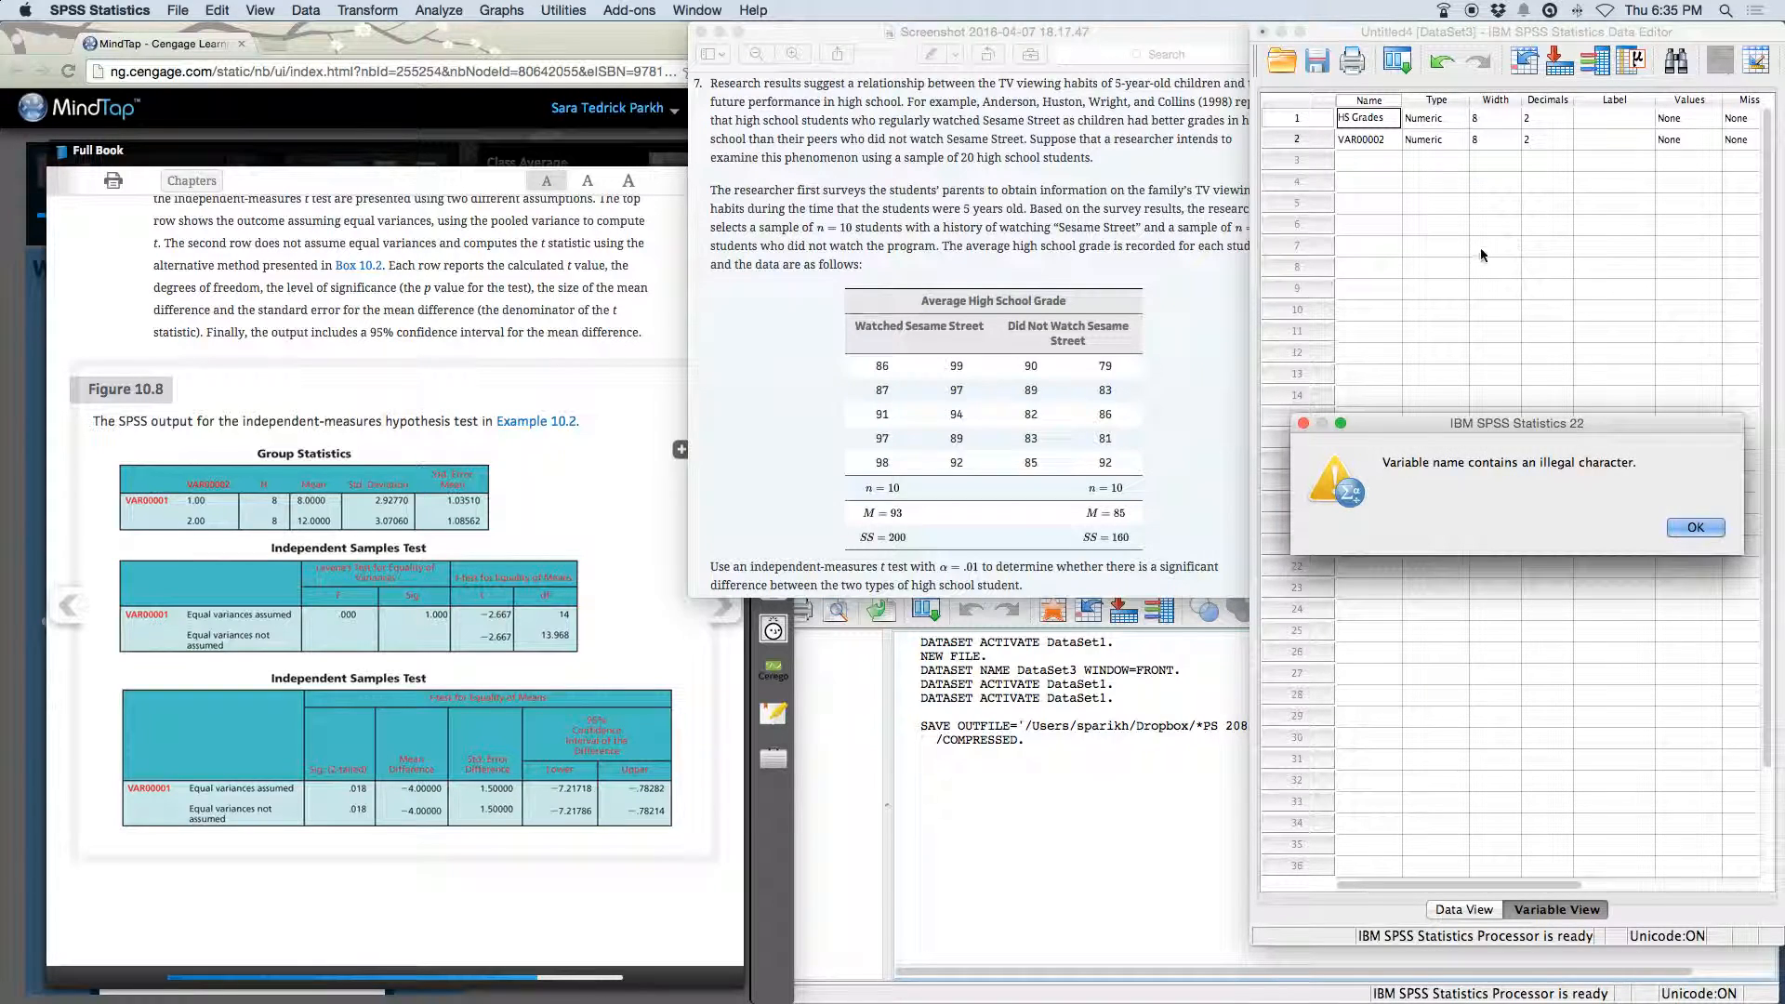
{"action": "left_click", "coordinate": [1694, 526]}
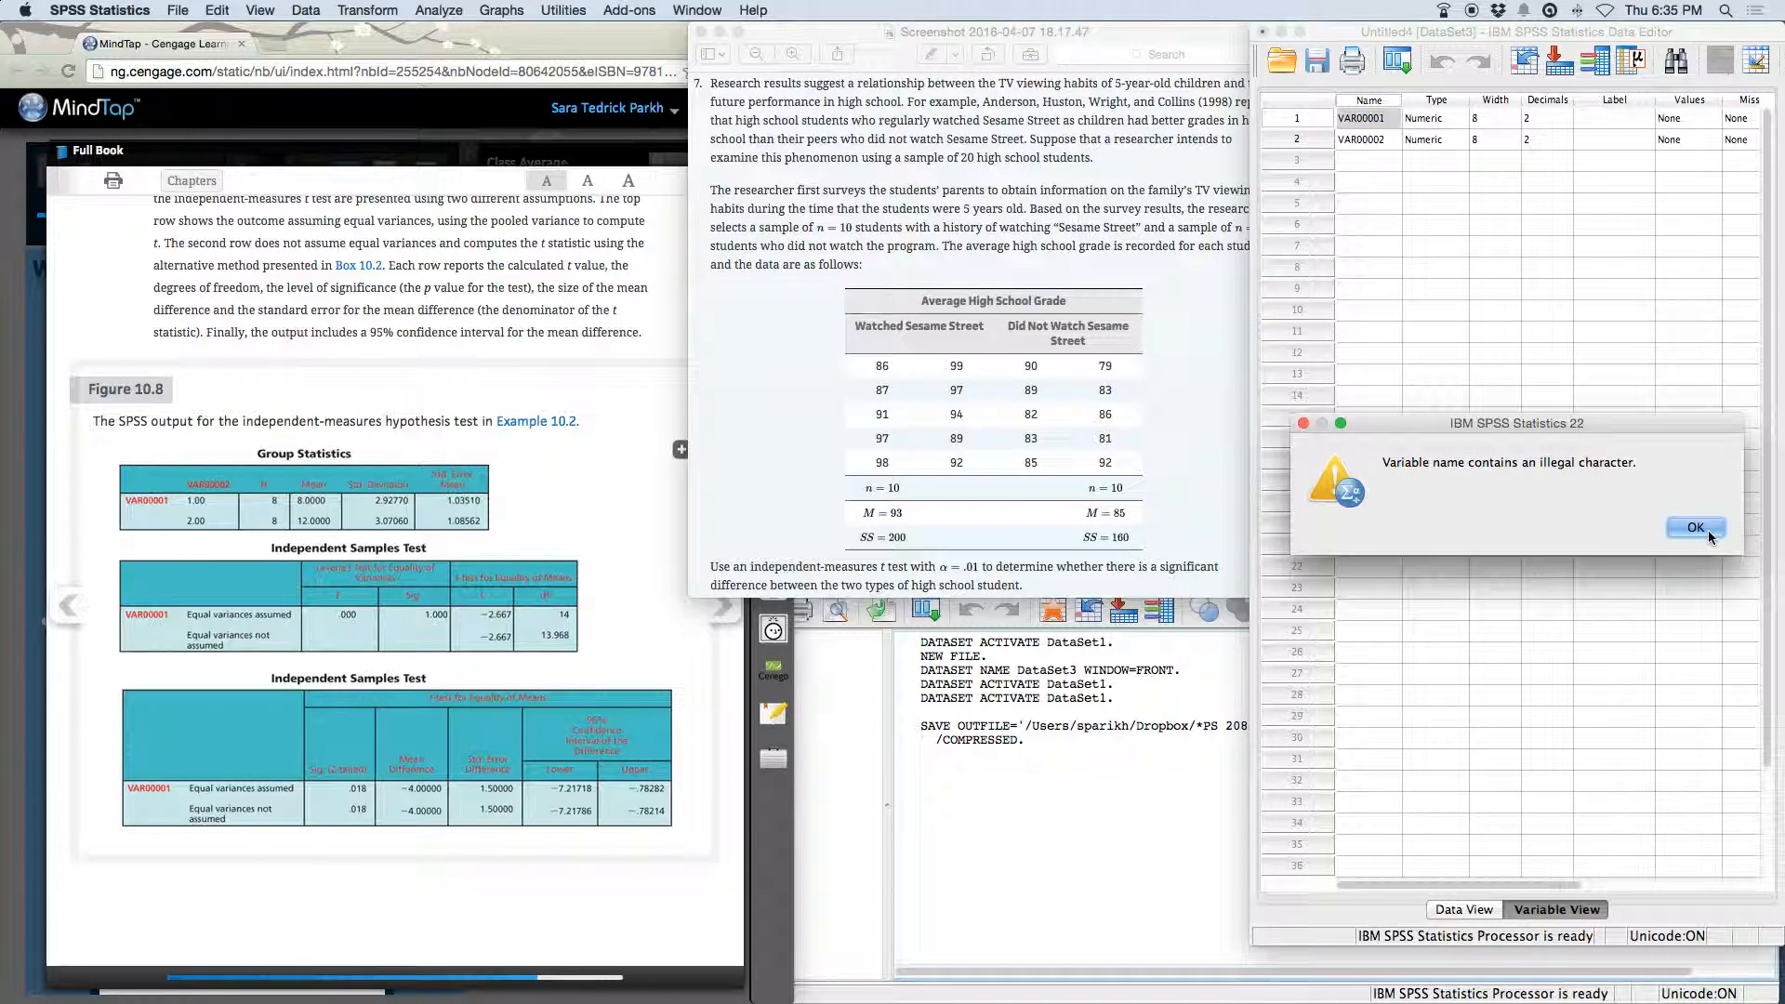
Rename the first variable as HS_Grades.
{"action": "left_click", "coordinate": [1359, 117]}
{"action": "double_click", "coordinate": [1359, 118]}
{"action": "type", "text": "HS"}
{"action": "type", "text": "_"}
{"action": "type", "text": "g"}
{"action": "type", "text": "Grades"}
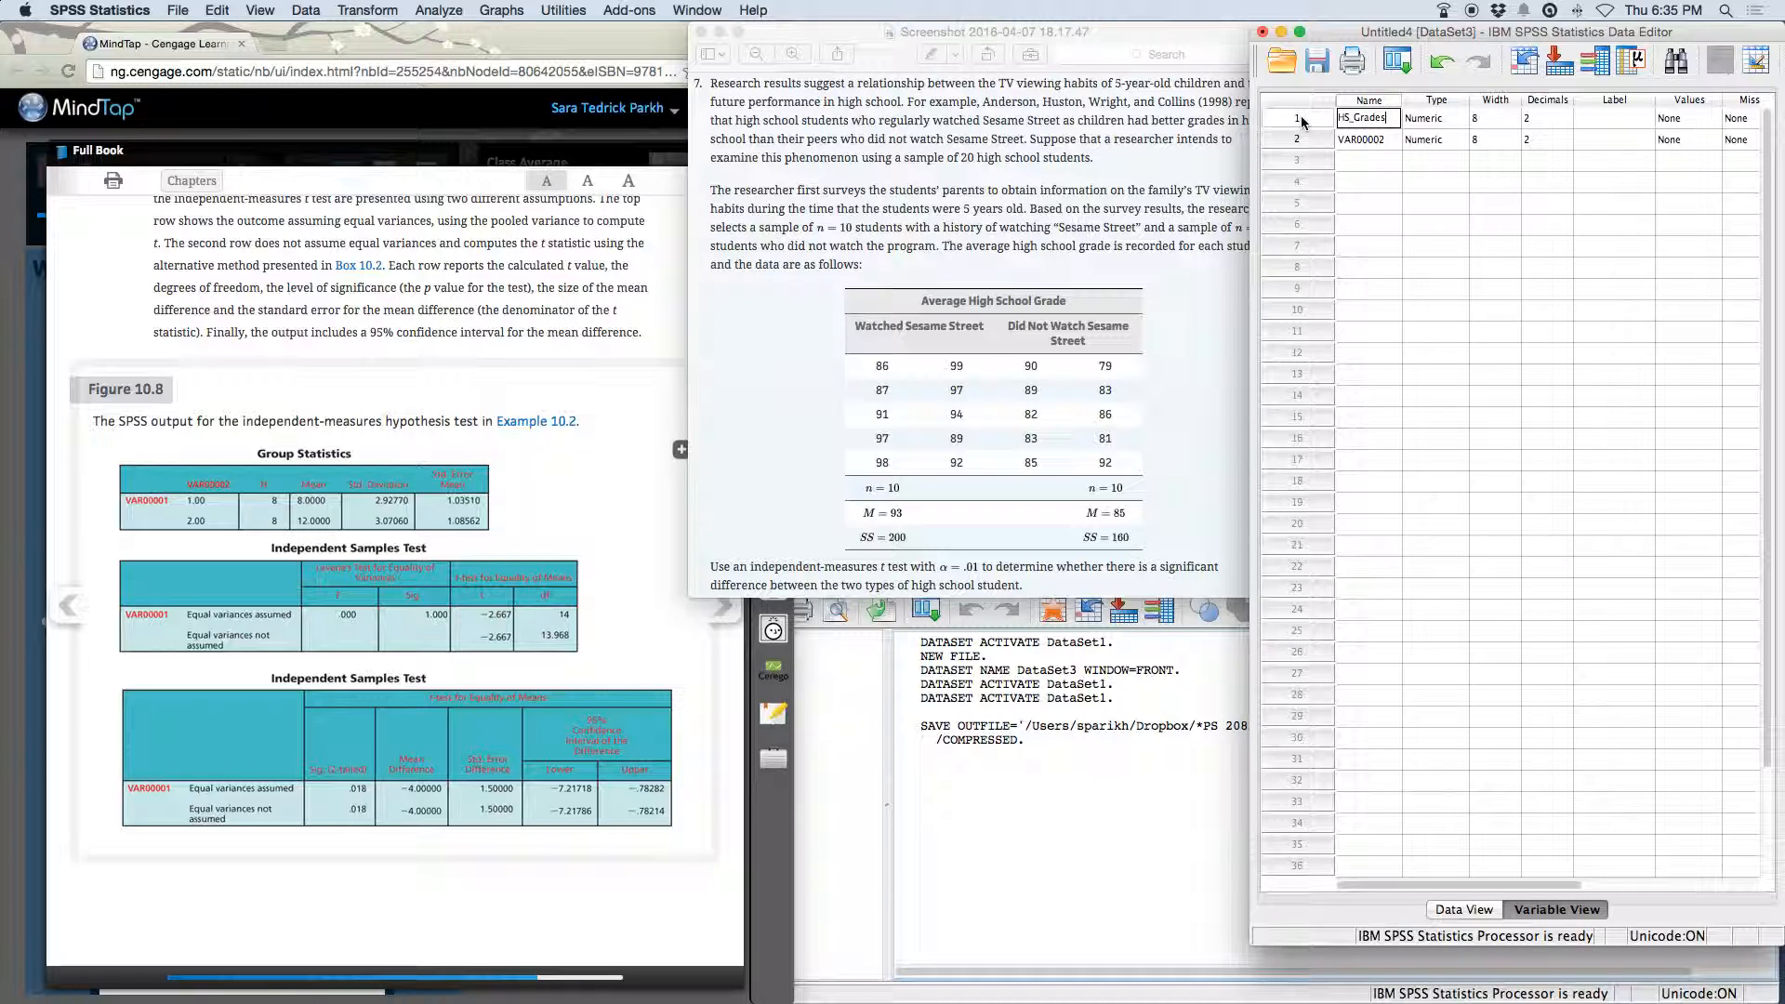
{"action": "key", "text": "Return"}
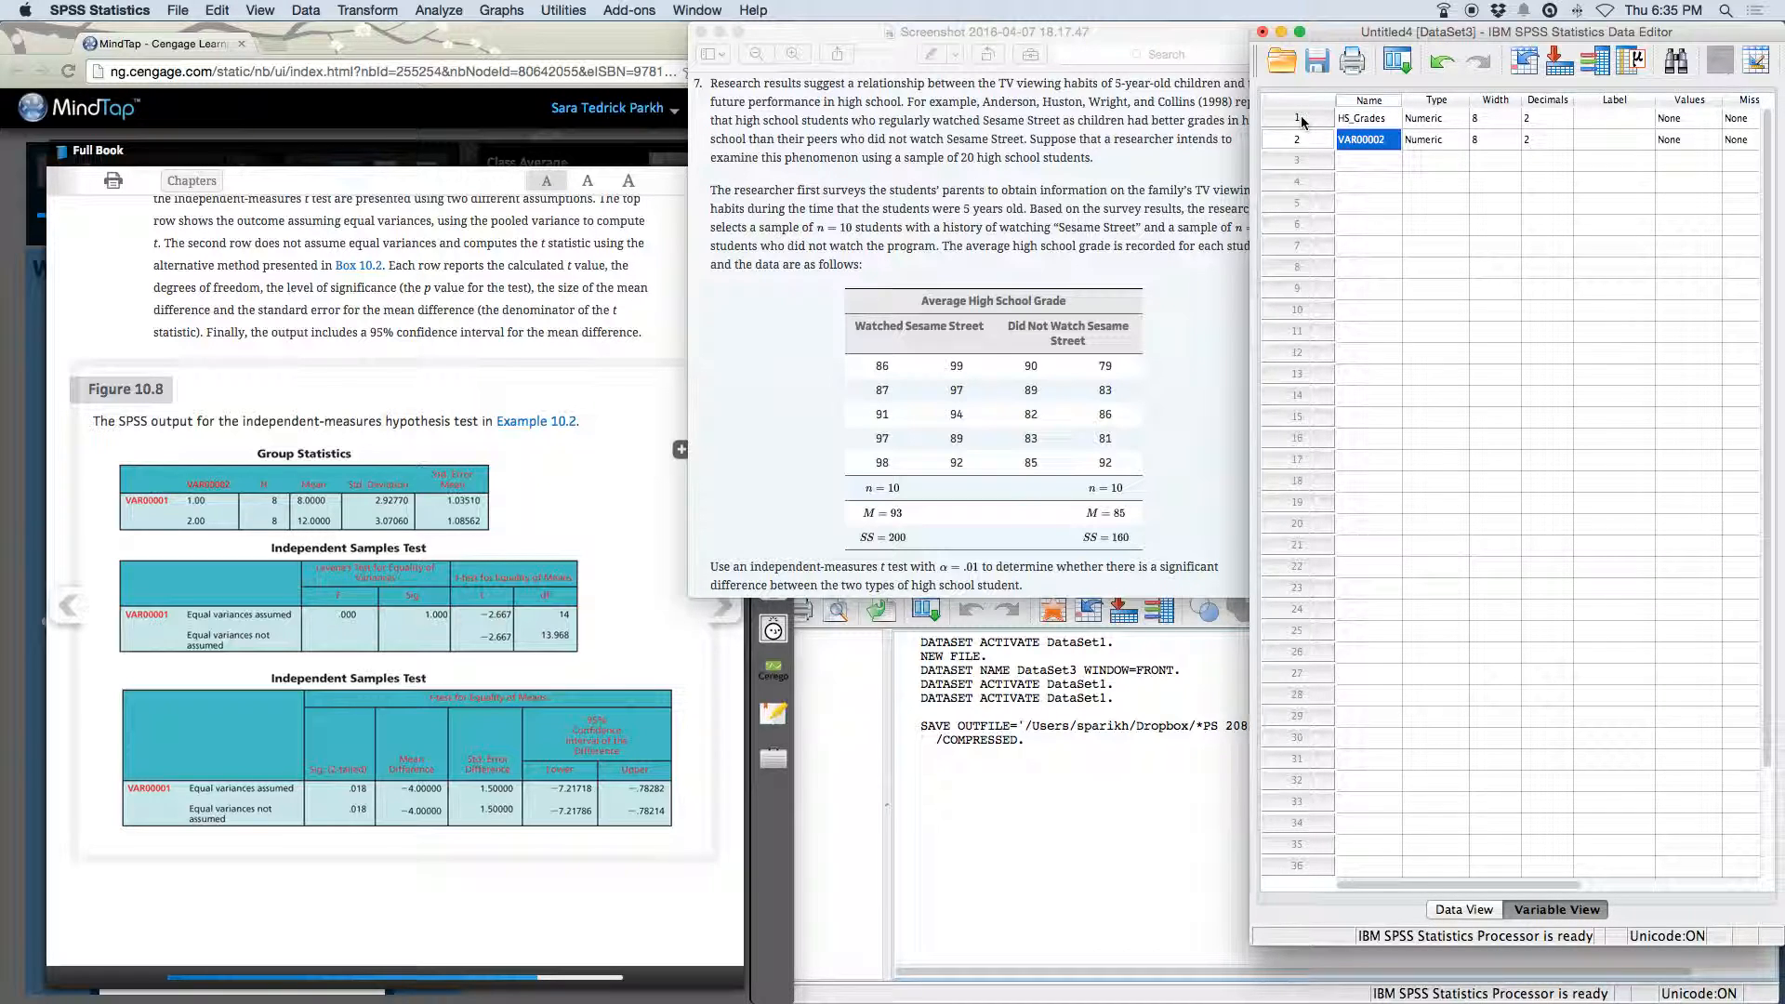
Rename the second variable as Groups.
{"action": "double_click", "coordinate": [1361, 140]}
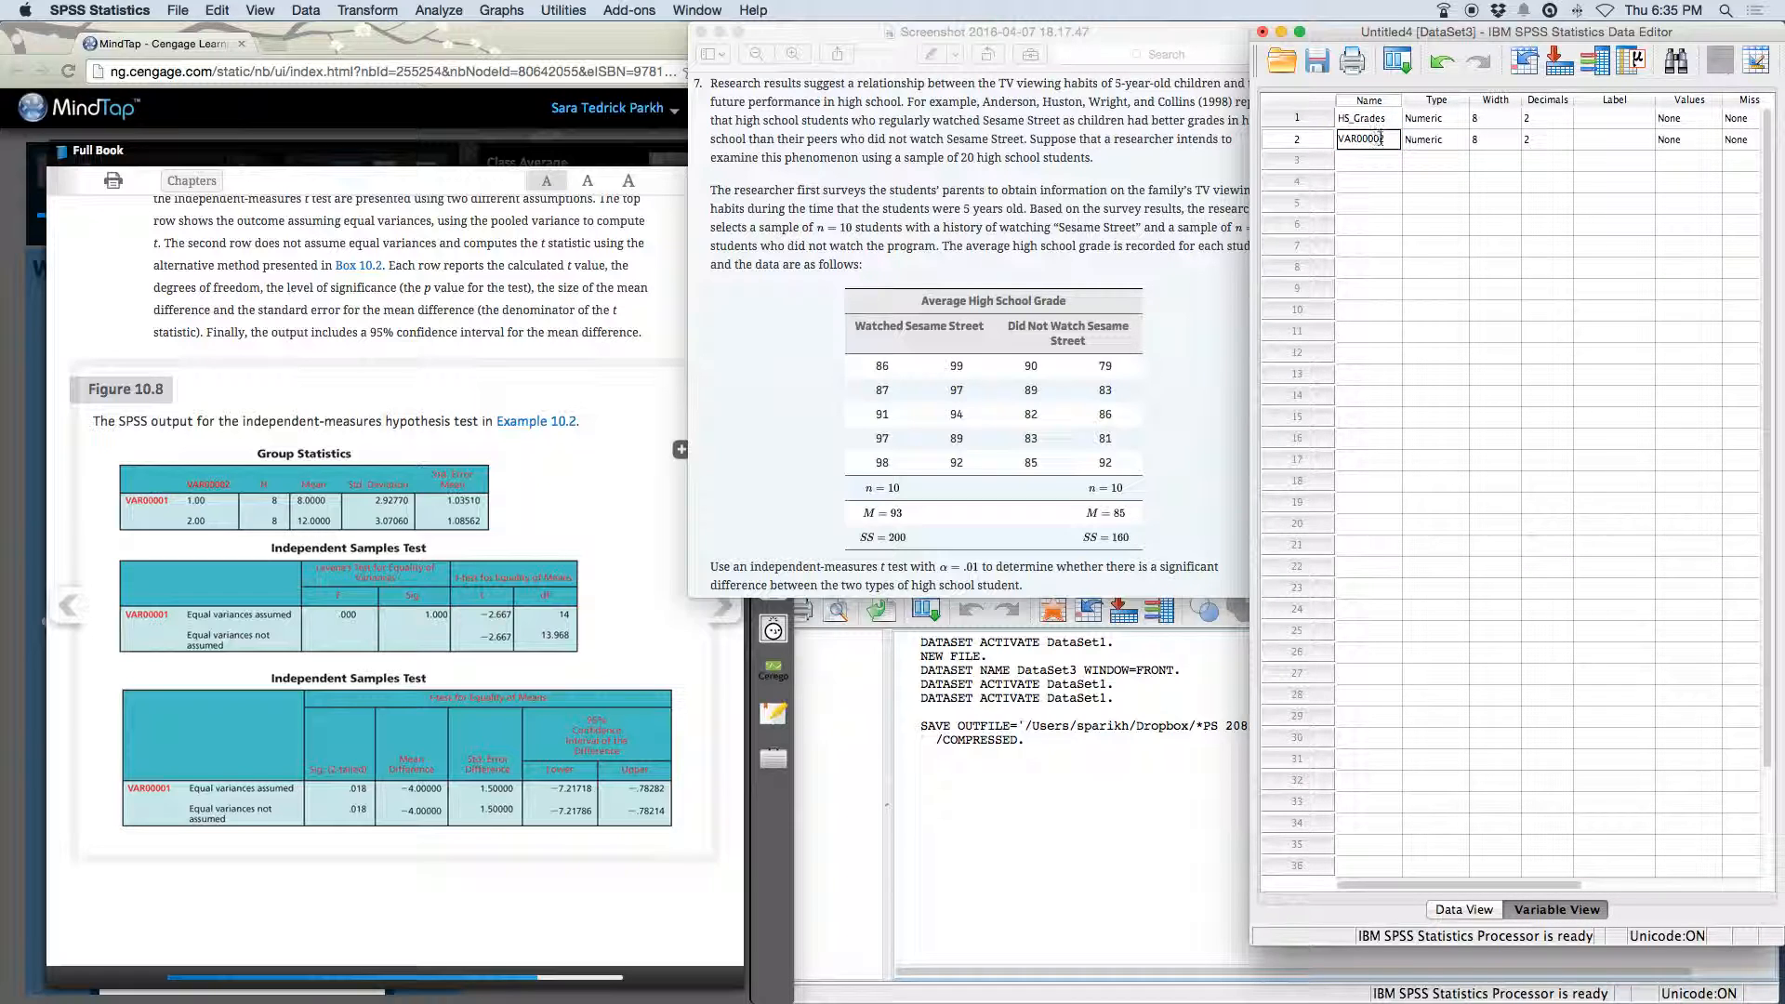
{"action": "left_click_drag", "start_coordinate": [1395, 139], "coordinate": [1326, 141]}
{"action": "type", "text": "Groups"}
Add a value label to the Groups variable that defines 0 as "Watched Sesame Street".
{"action": "left_click", "coordinate": [1708, 141]}
{"action": "left_click", "coordinate": [1708, 140]}
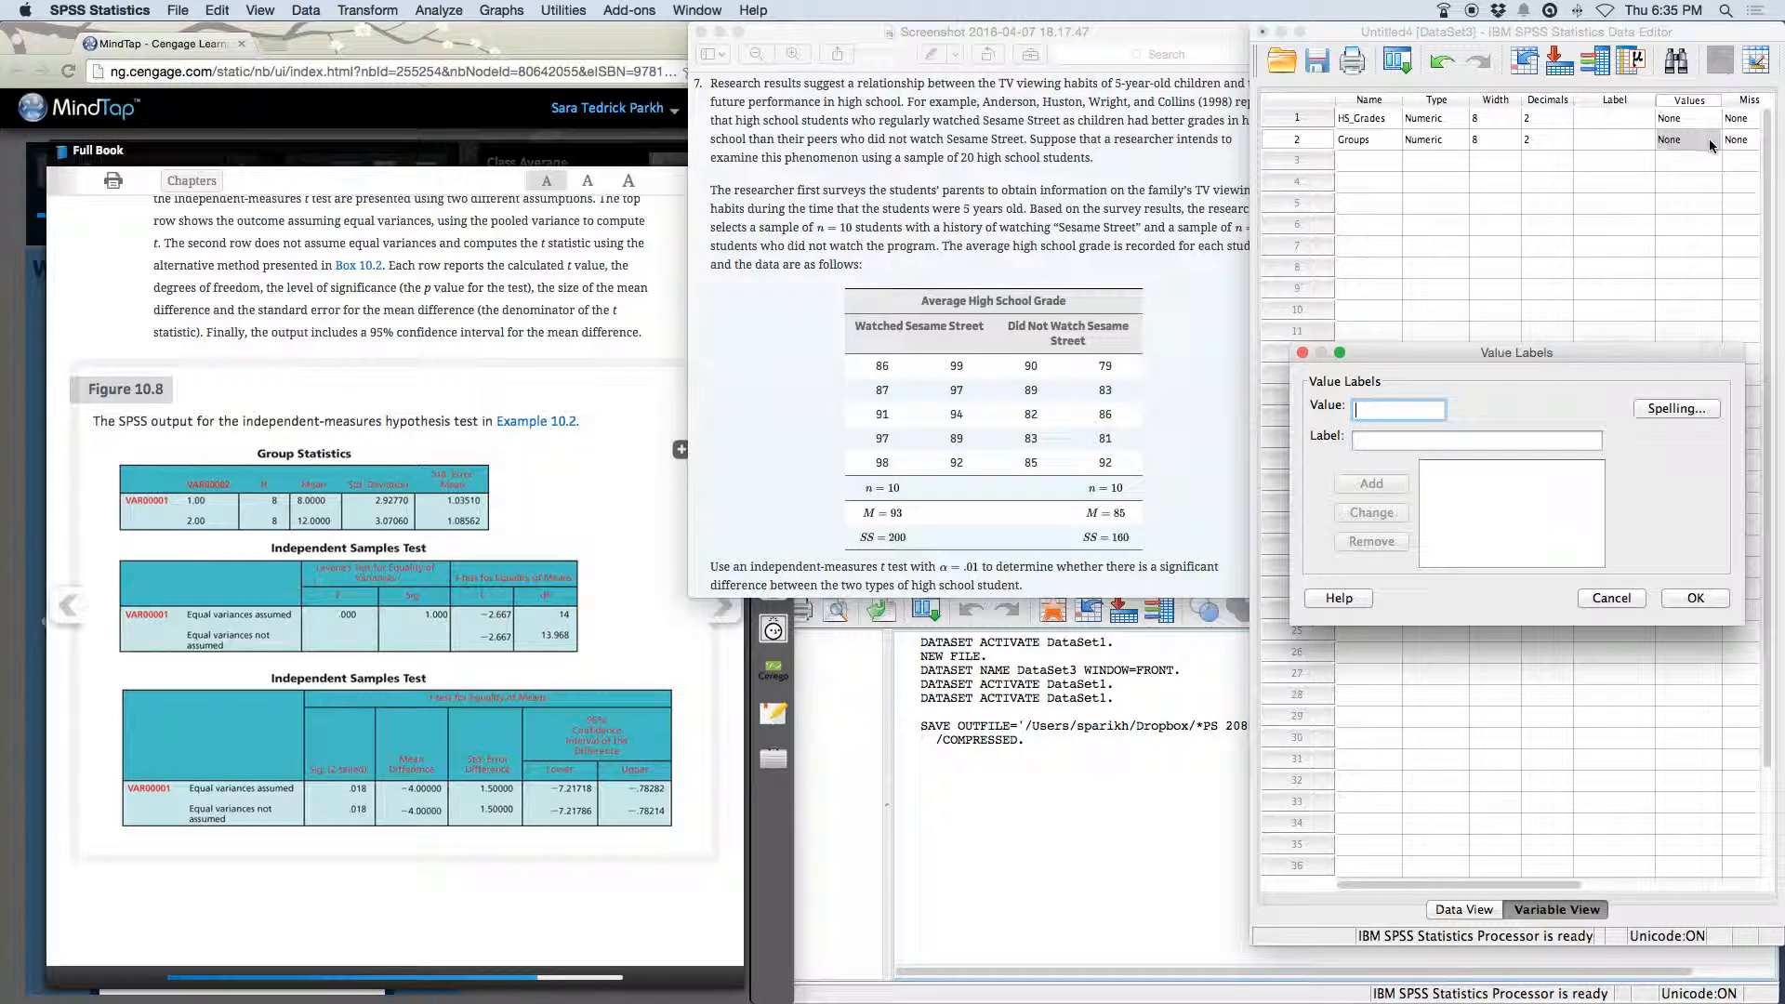
{"action": "type", "text": "0"}
{"action": "key", "text": "Tab"}
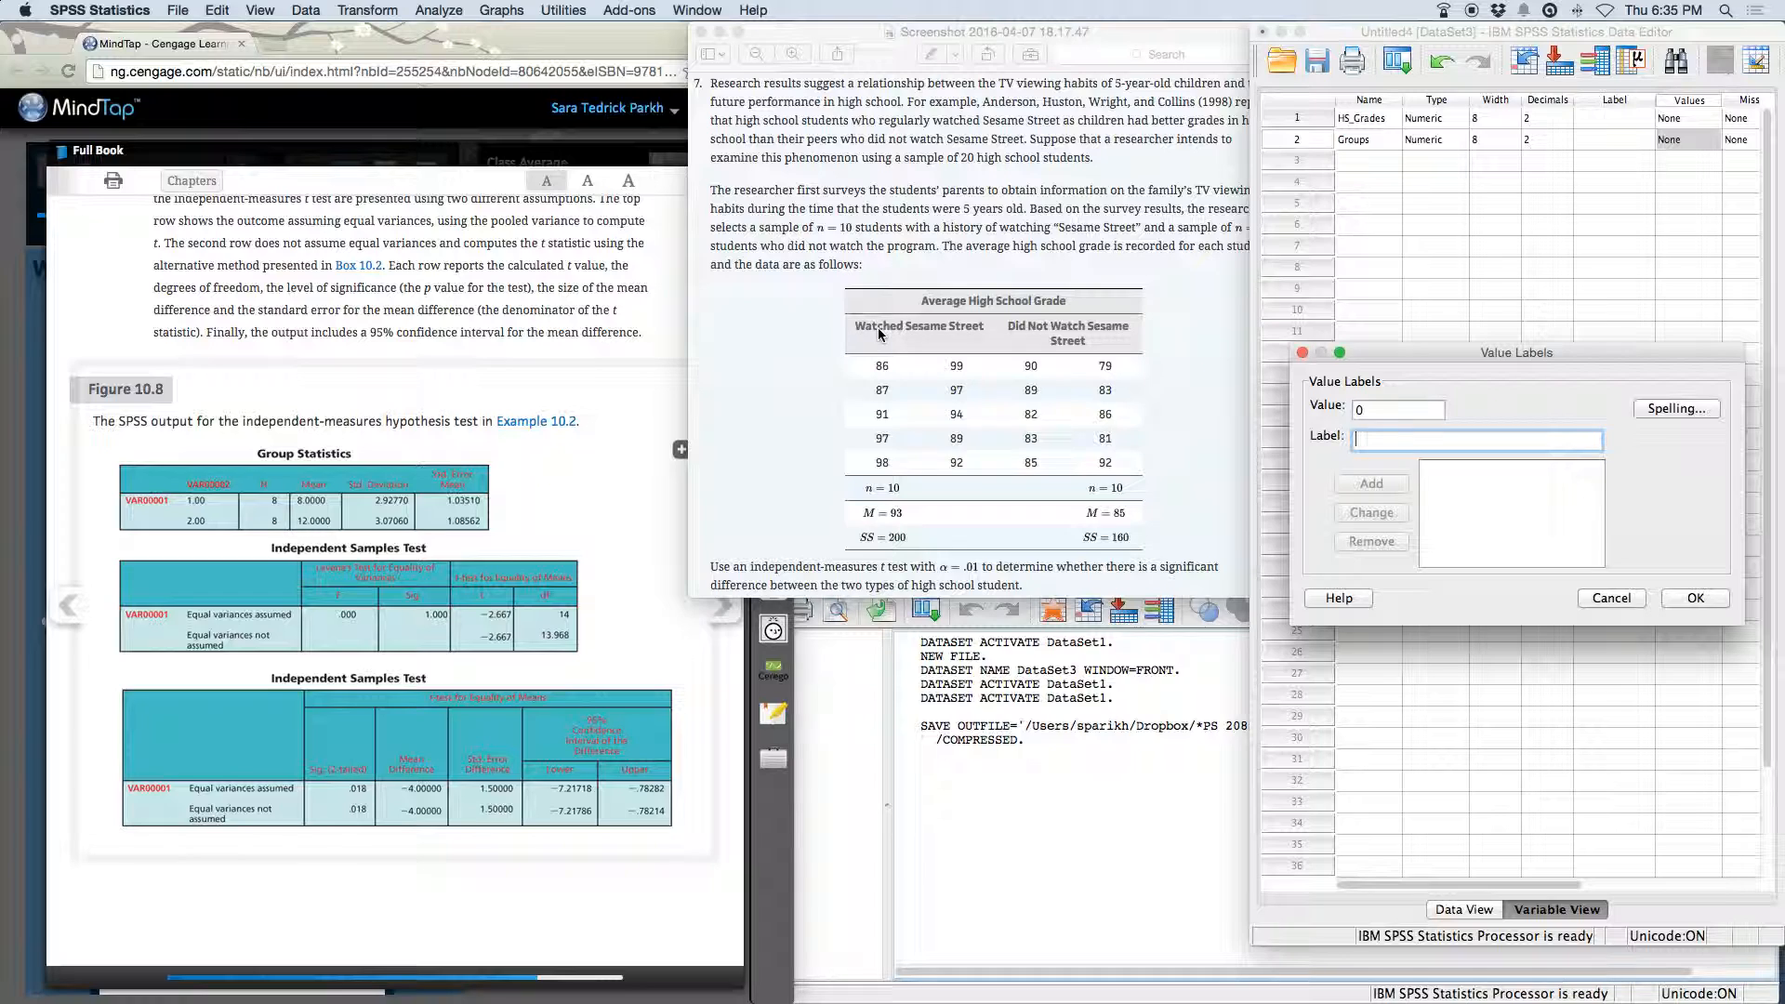
{"action": "type", "text": "Watched Sese"}
{"action": "key", "text": "BackSpace"}
{"action": "type", "text": "ame Street"}
{"action": "key", "text": "Return"}
Define the value 1 of Groups as "No Sesame Street" and apply the value labels.
{"action": "key", "text": "Tab"}
{"action": "type", "text": "Did"}
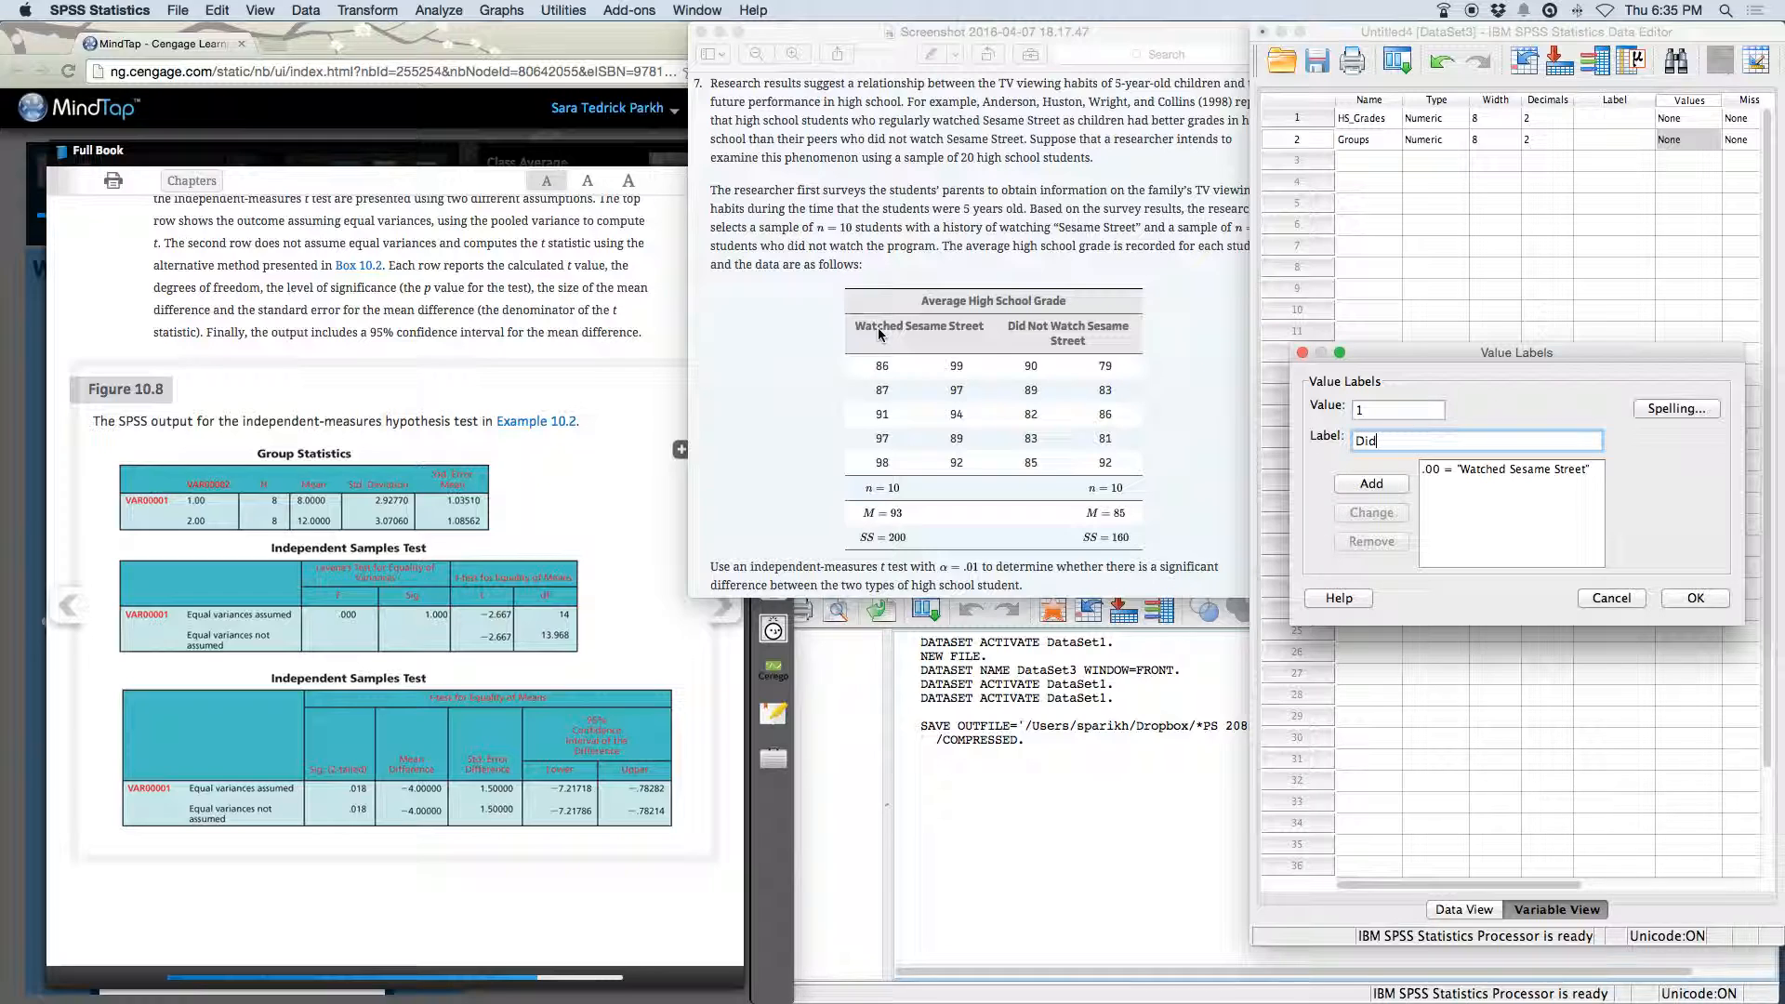
{"action": "key", "text": "BackSpace"}
{"action": "key", "text": "BackSpace"}
{"action": "key", "text": "BackSpace"}
{"action": "key", "text": "BackSpace"}
{"action": "type", "text": "No Sesame Street"}
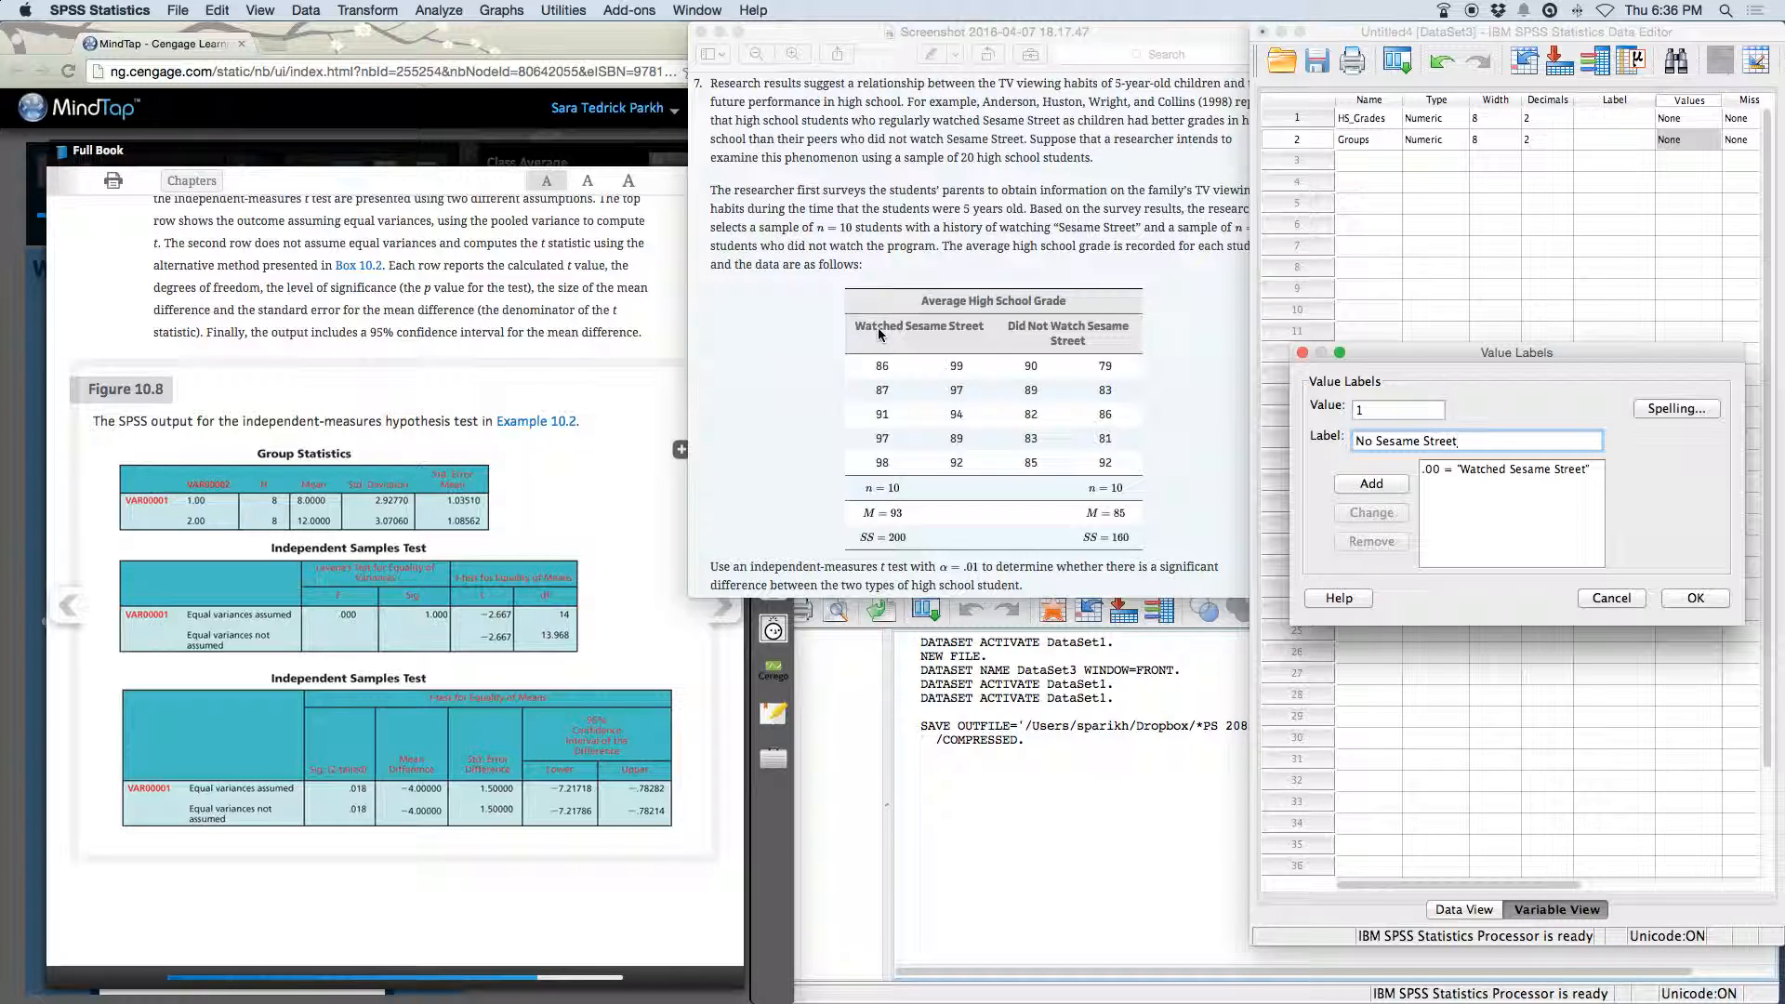
{"action": "left_click", "coordinate": [1372, 483]}
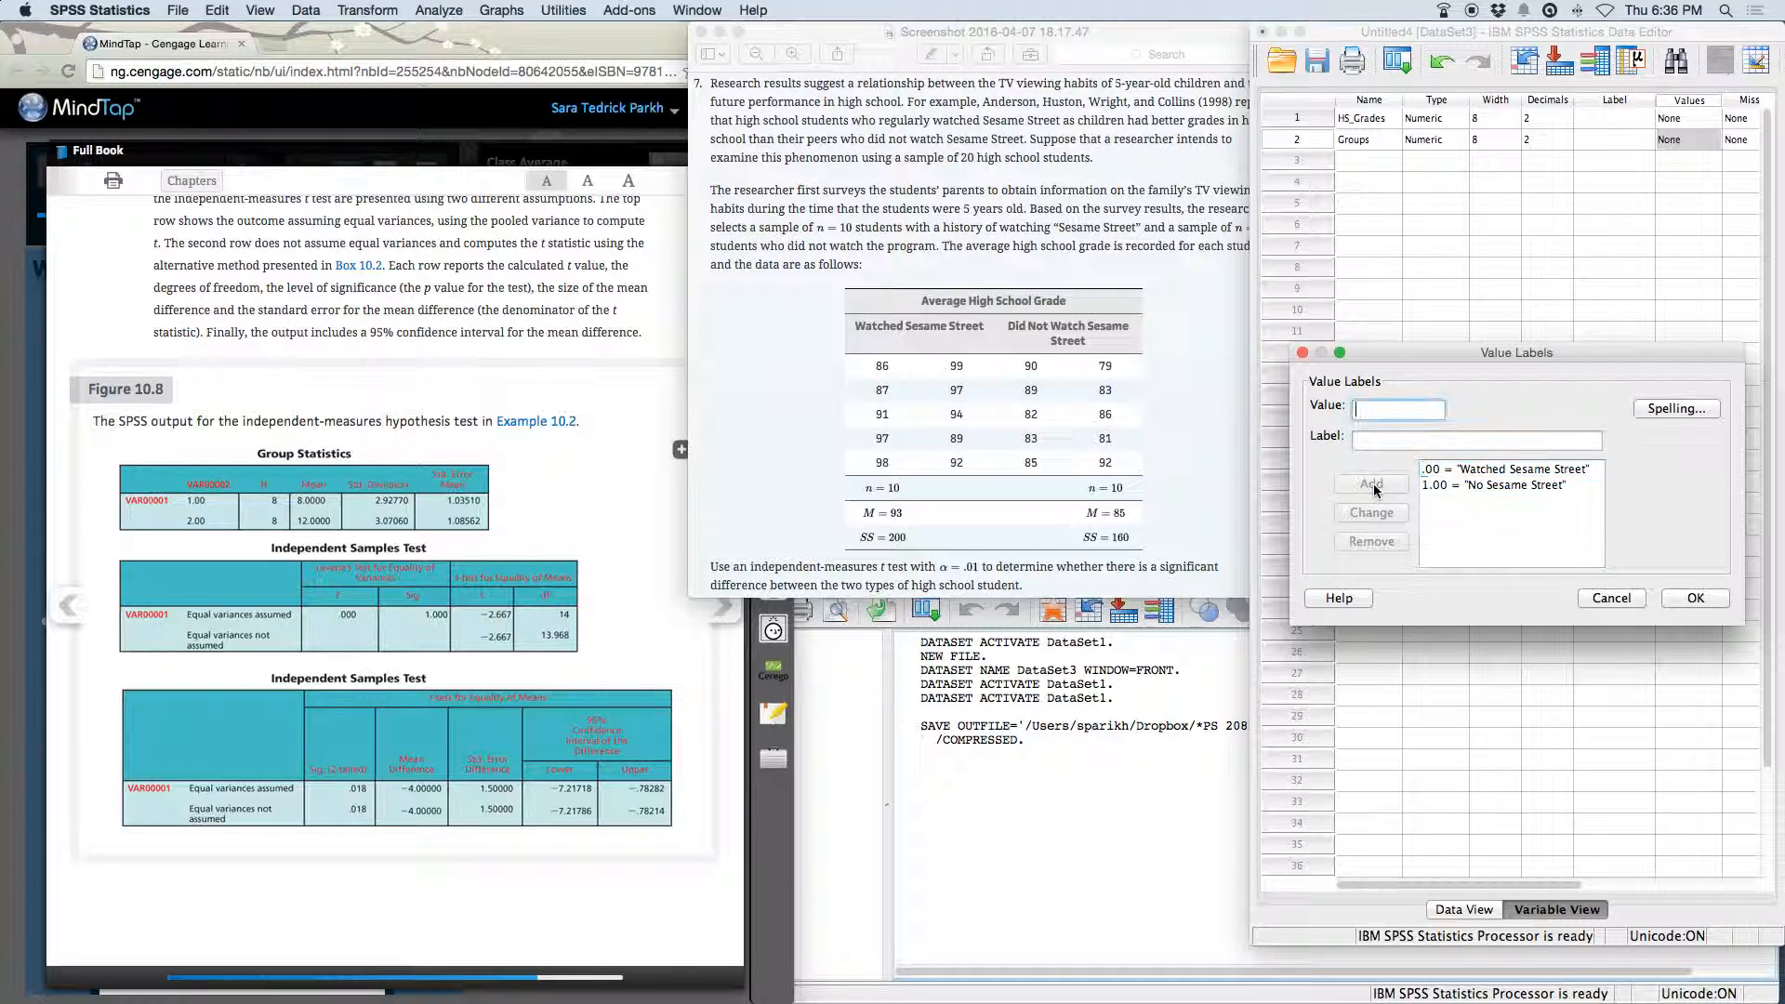
{"action": "left_click", "coordinate": [1711, 599]}
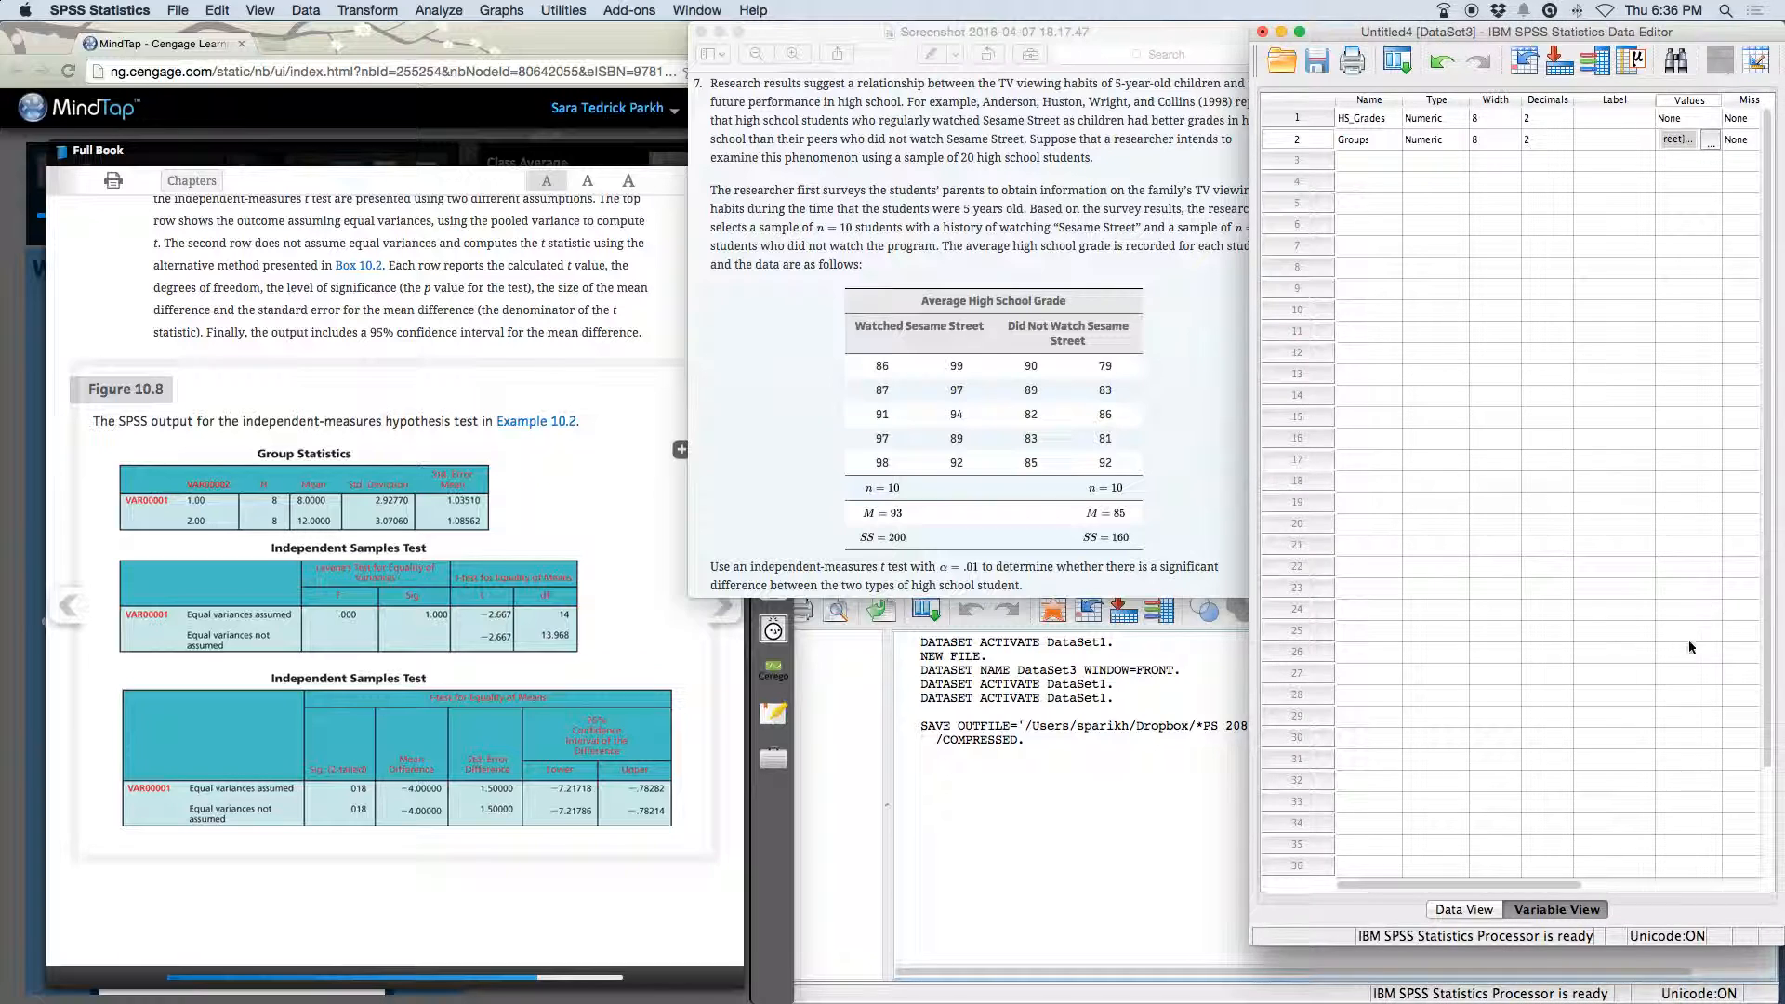
Return to the data grid and enter group code 0 in row 10 and 1 in row 11 of the Groups column.
{"action": "left_click", "coordinate": [1459, 911]}
{"action": "left_click", "coordinate": [1453, 215]}
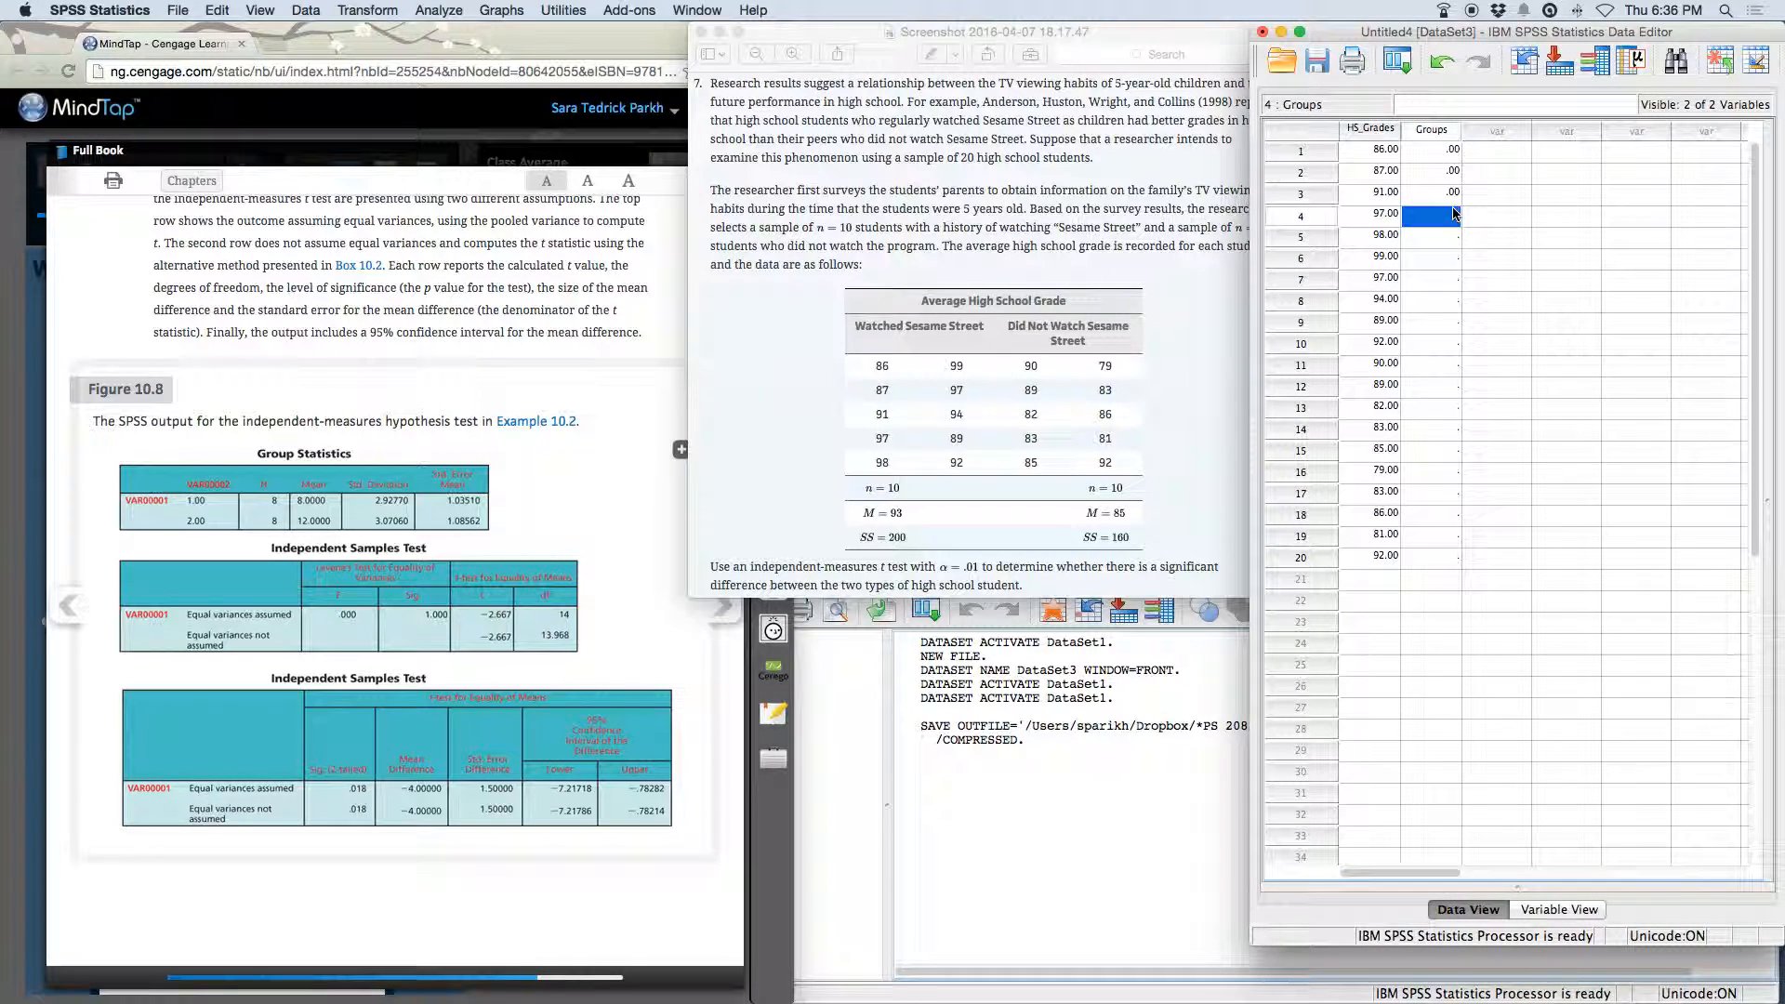
{"action": "left_click", "coordinate": [1432, 344]}
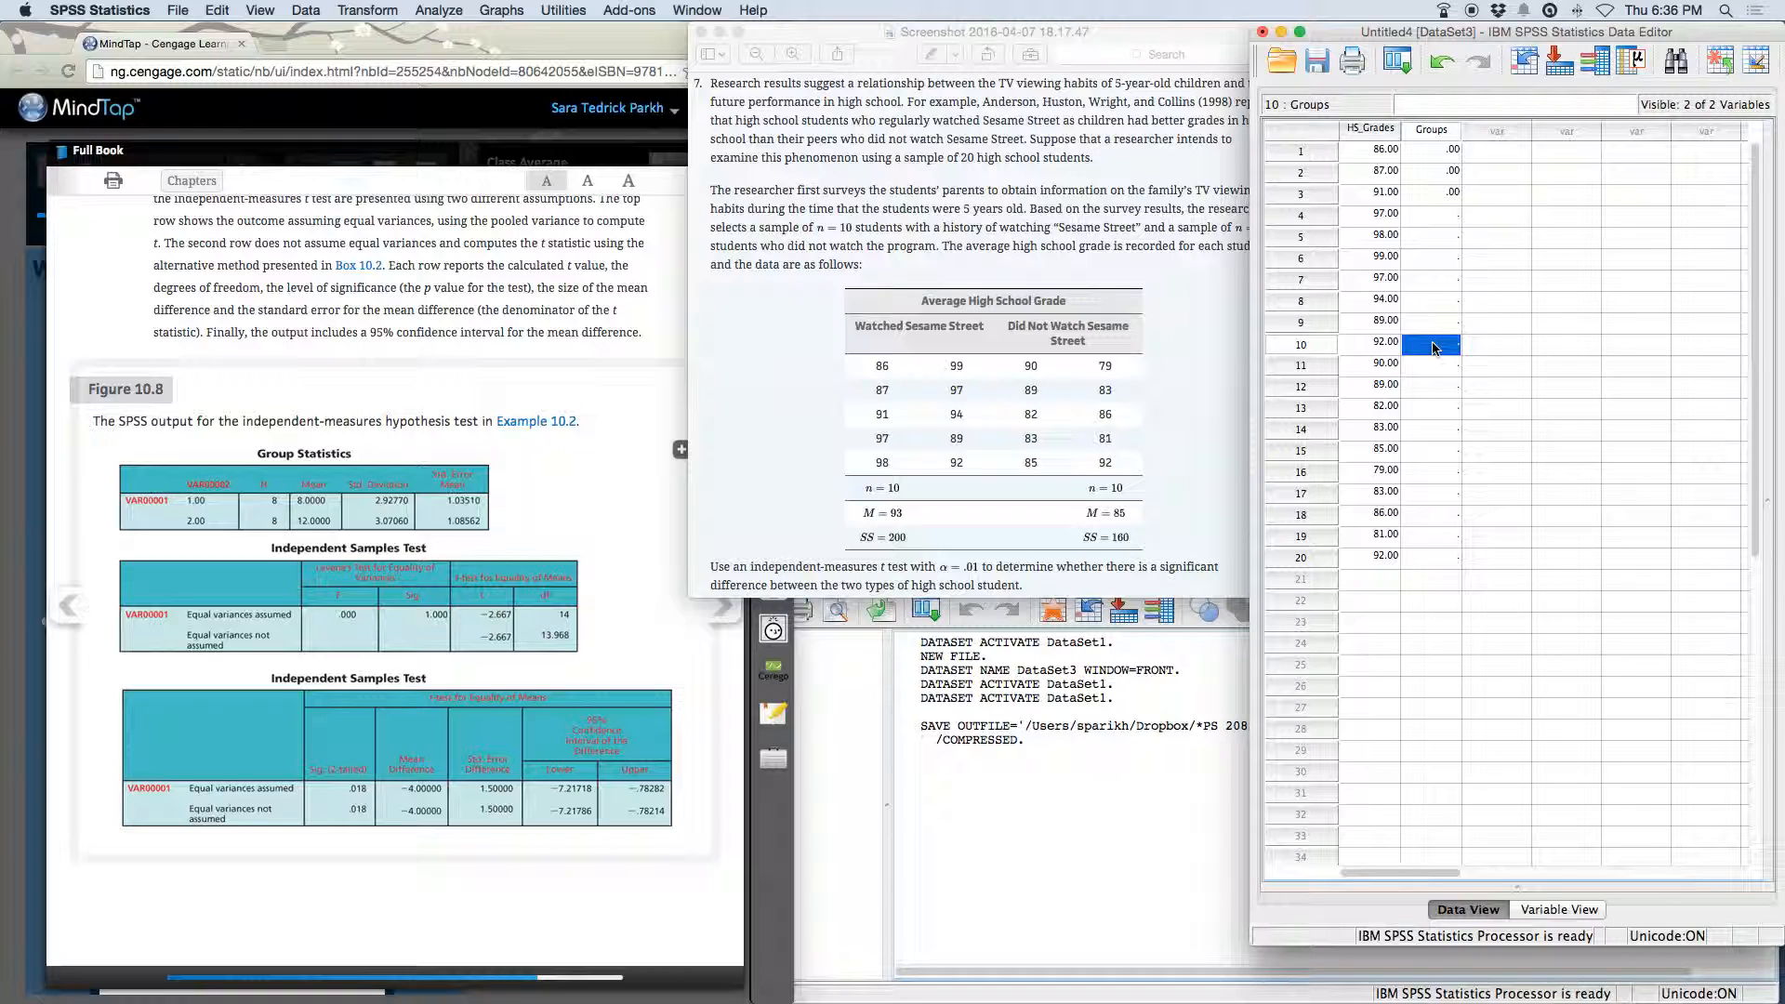
{"action": "type", "text": "0"}
{"action": "key", "text": "Return"}
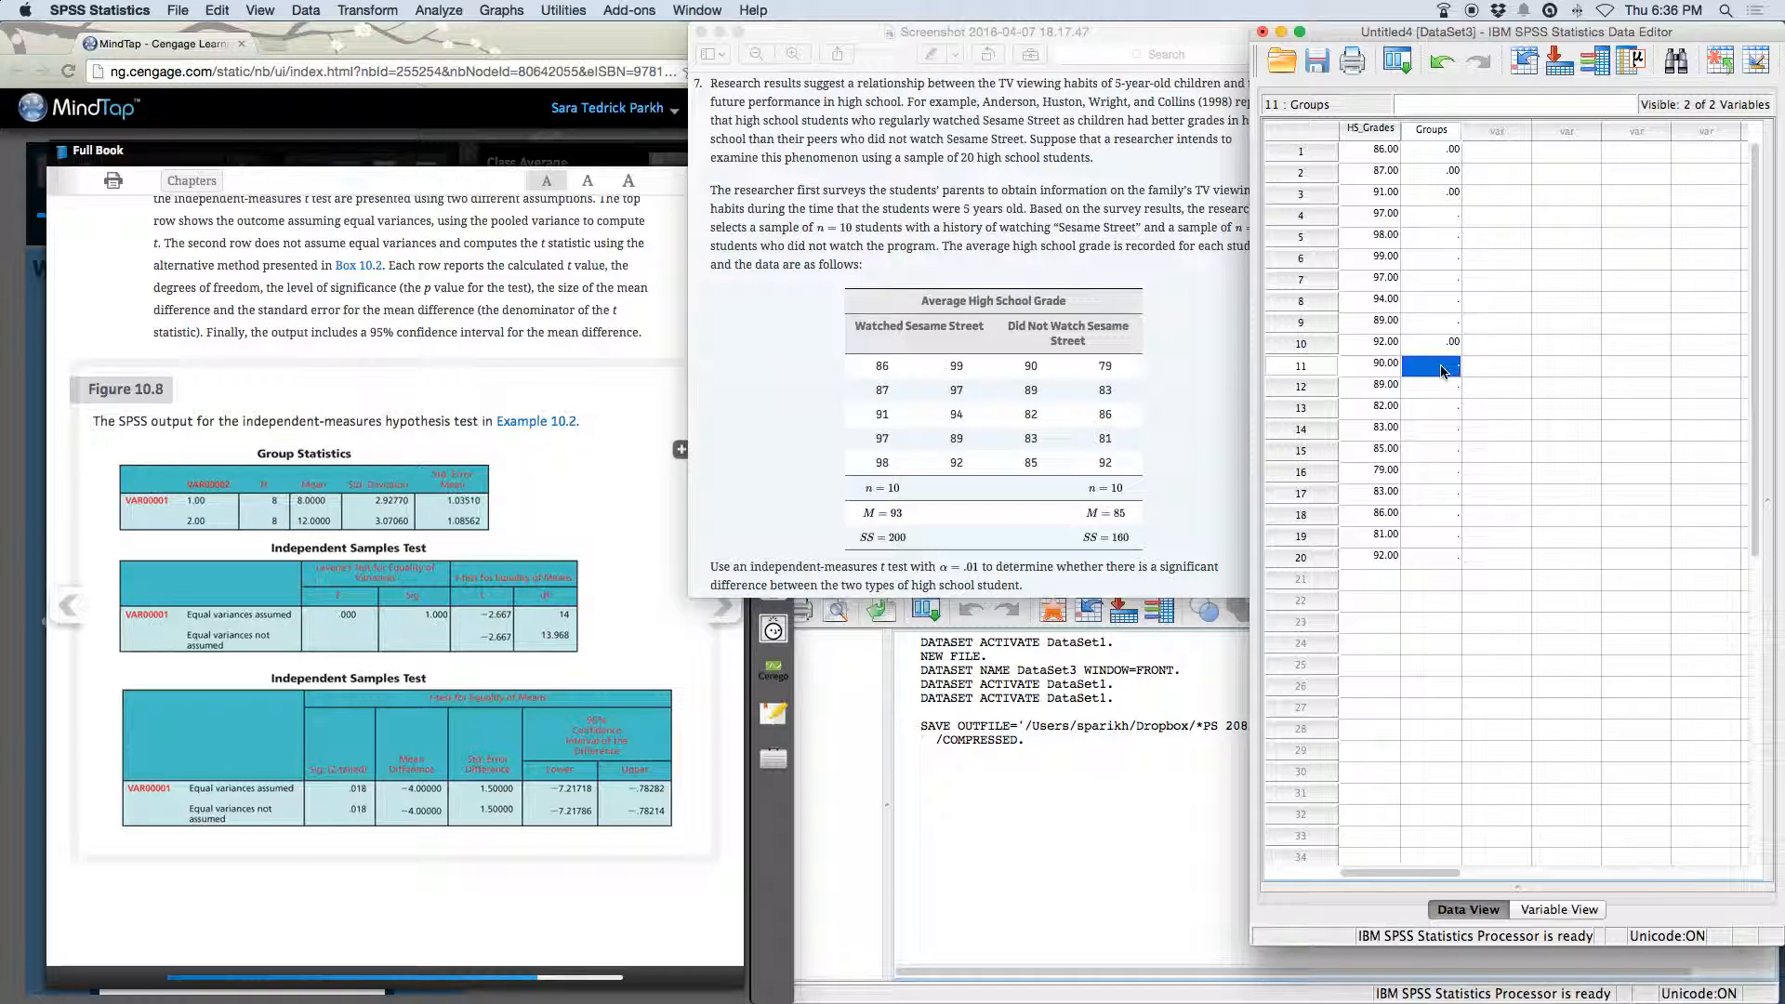
{"action": "type", "text": "1"}
{"action": "key", "text": "Return"}
Fill rows 4 to 9 of the Groups column with the code 0.
{"action": "left_click", "coordinate": [1445, 217]}
{"action": "type", "text": "0"}
{"action": "key", "text": "Return"}
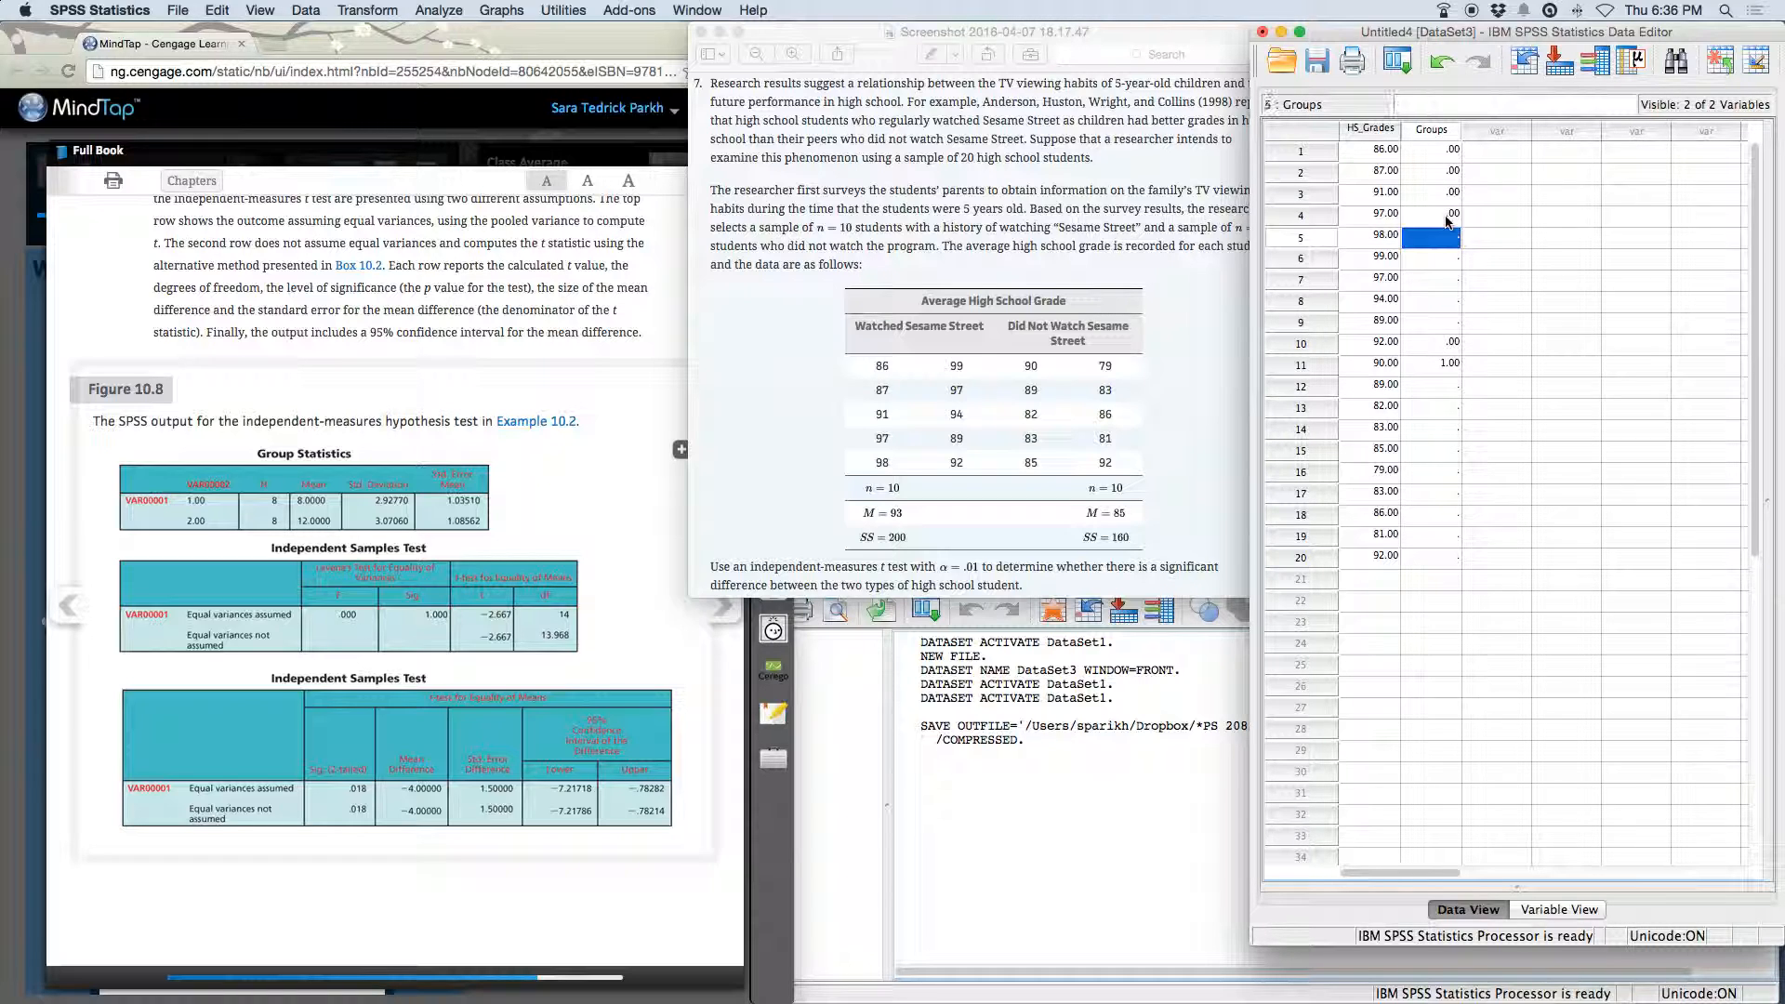
{"action": "type", "text": "0"}
{"action": "key", "text": "Return"}
{"action": "type", "text": "0"}
{"action": "key", "text": "Return"}
{"action": "type", "text": "0"}
{"action": "key", "text": "Return"}
{"action": "type", "text": "0"}
{"action": "key", "text": "Return"}
{"action": "type", "text": "0"}
{"action": "key", "text": "Return"}
Fill rows 12 to 20 of the Groups column with the code 1.
{"action": "key", "text": "Return"}
{"action": "key", "text": "Return"}
{"action": "type", "text": "1"}
{"action": "key", "text": "Return"}
{"action": "type", "text": "1"}
{"action": "key", "text": "Return"}
{"action": "type", "text": "1"}
{"action": "key", "text": "Return"}
{"action": "type", "text": "1"}
{"action": "key", "text": "Return"}
{"action": "type", "text": "1 1 1 1 1"}
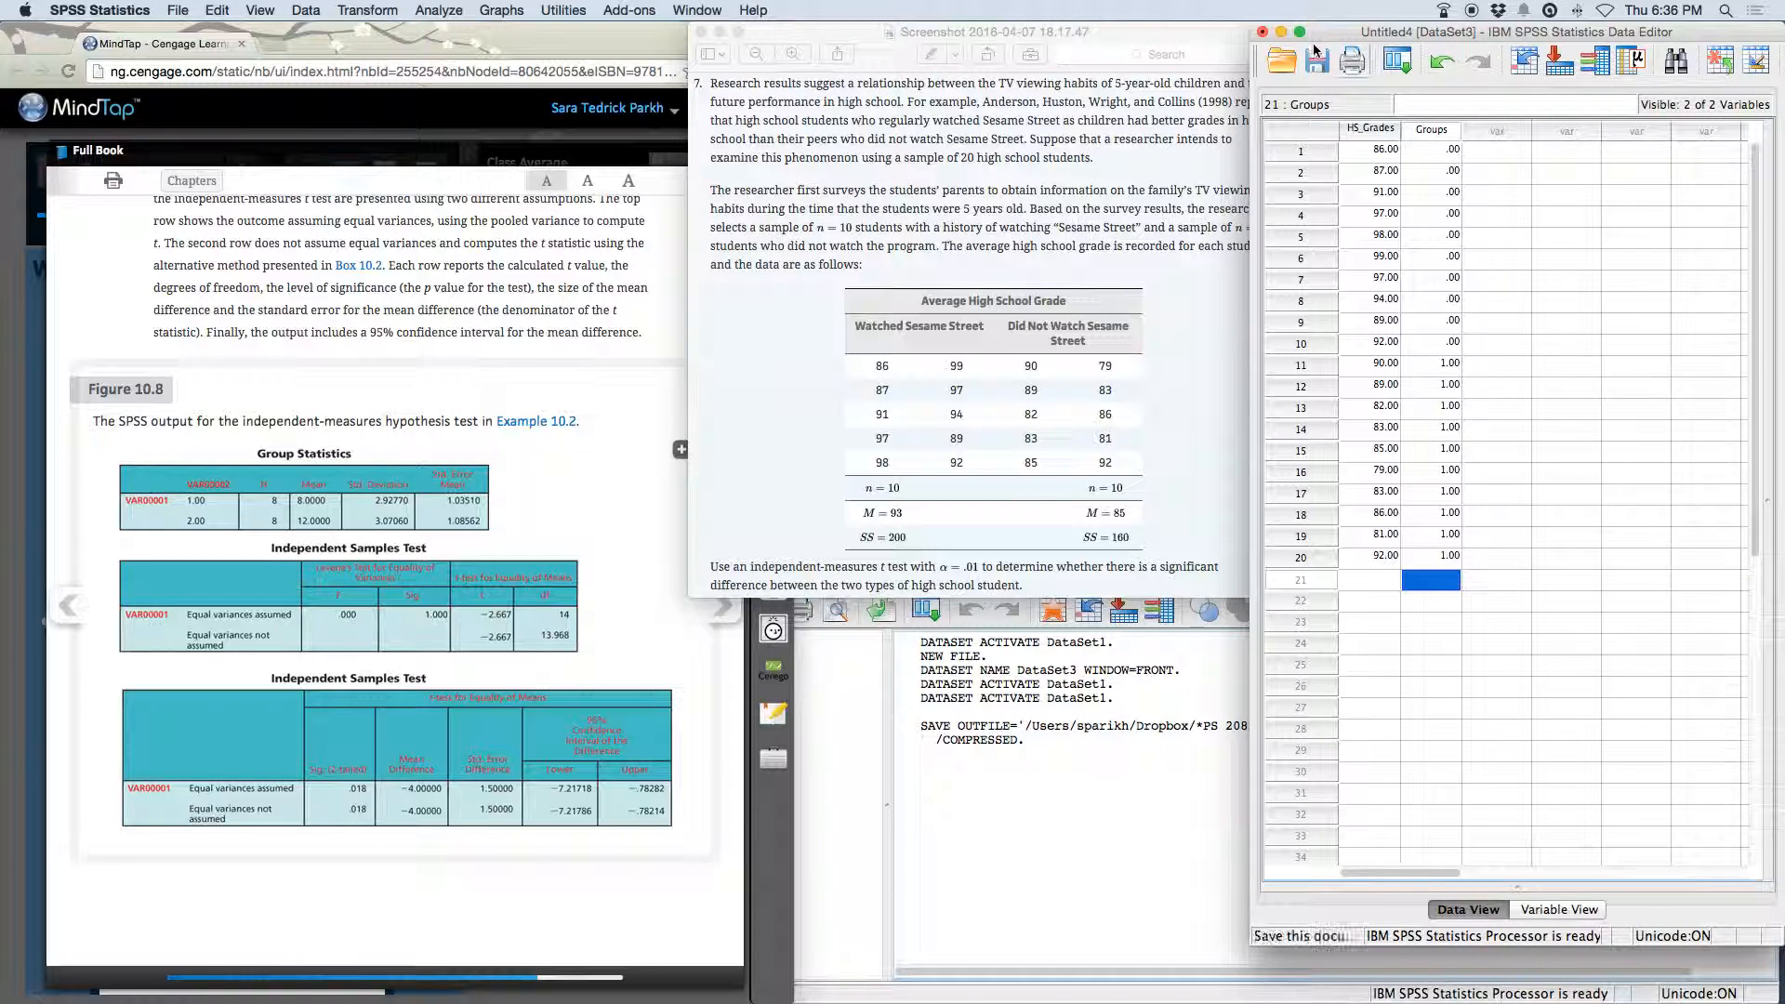
Set up an Independent-Samples T Test with HS_Grades as the test variable.
{"action": "left_click", "coordinate": [392, 10]}
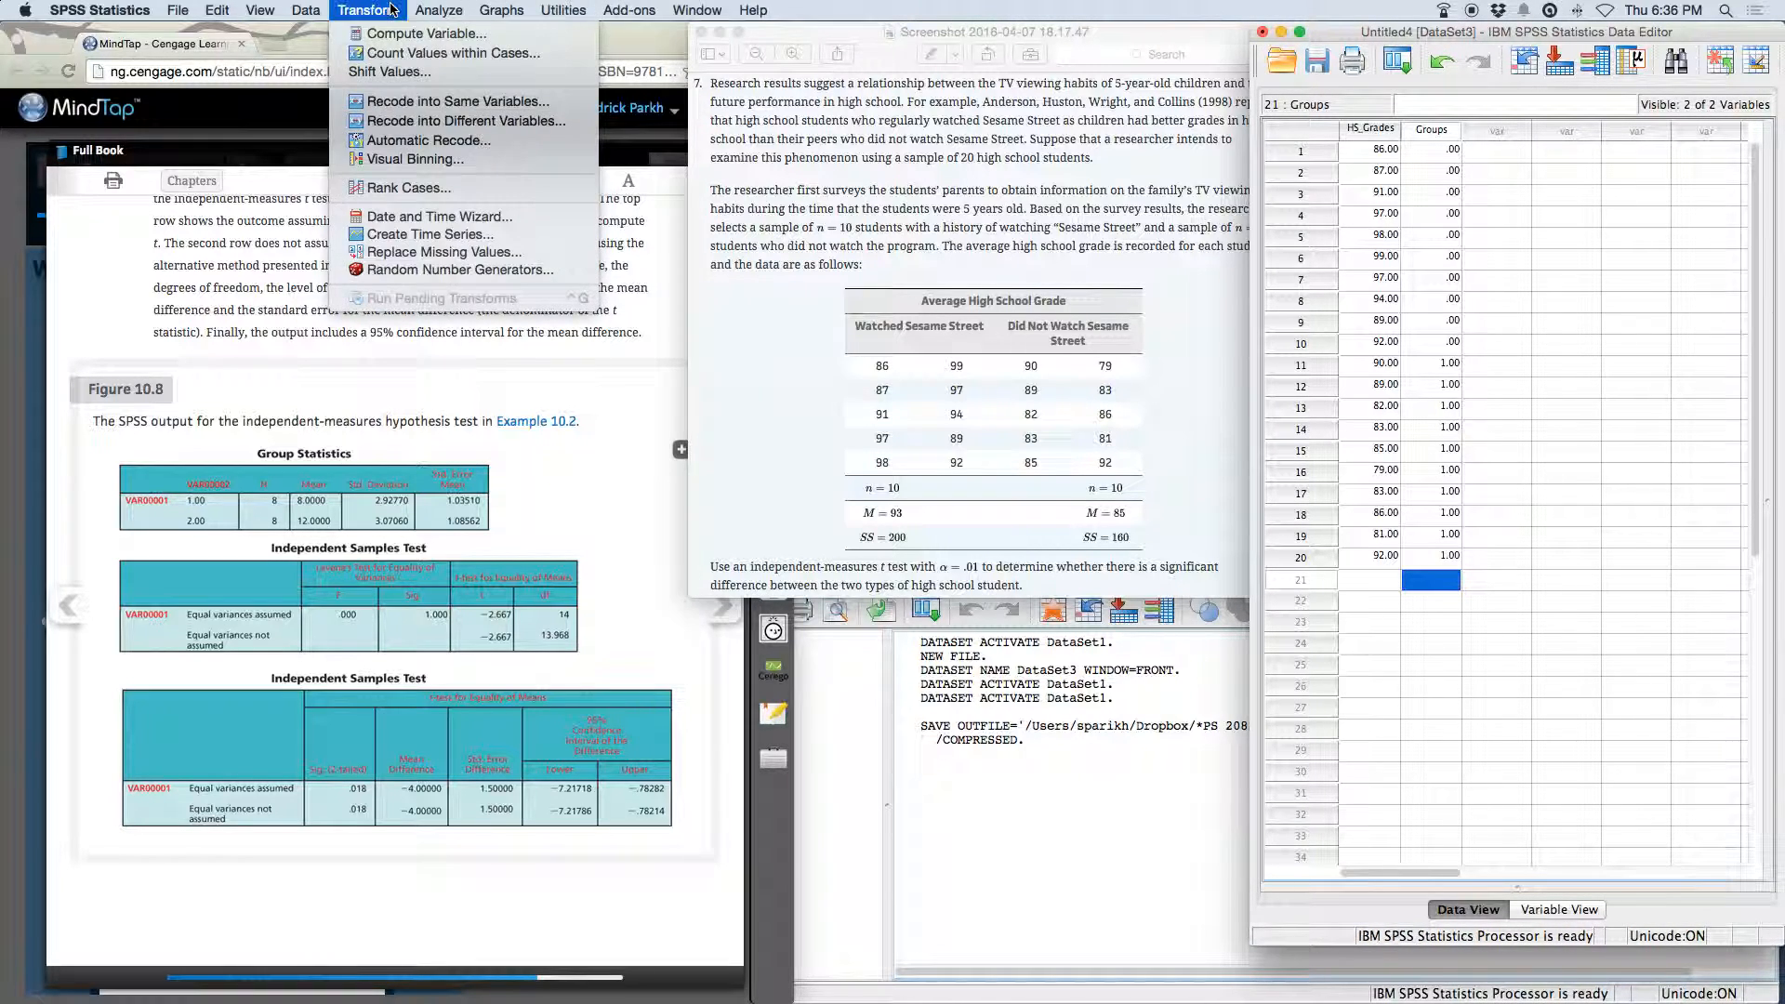
{"action": "mouse_move", "coordinate": [429, 10]}
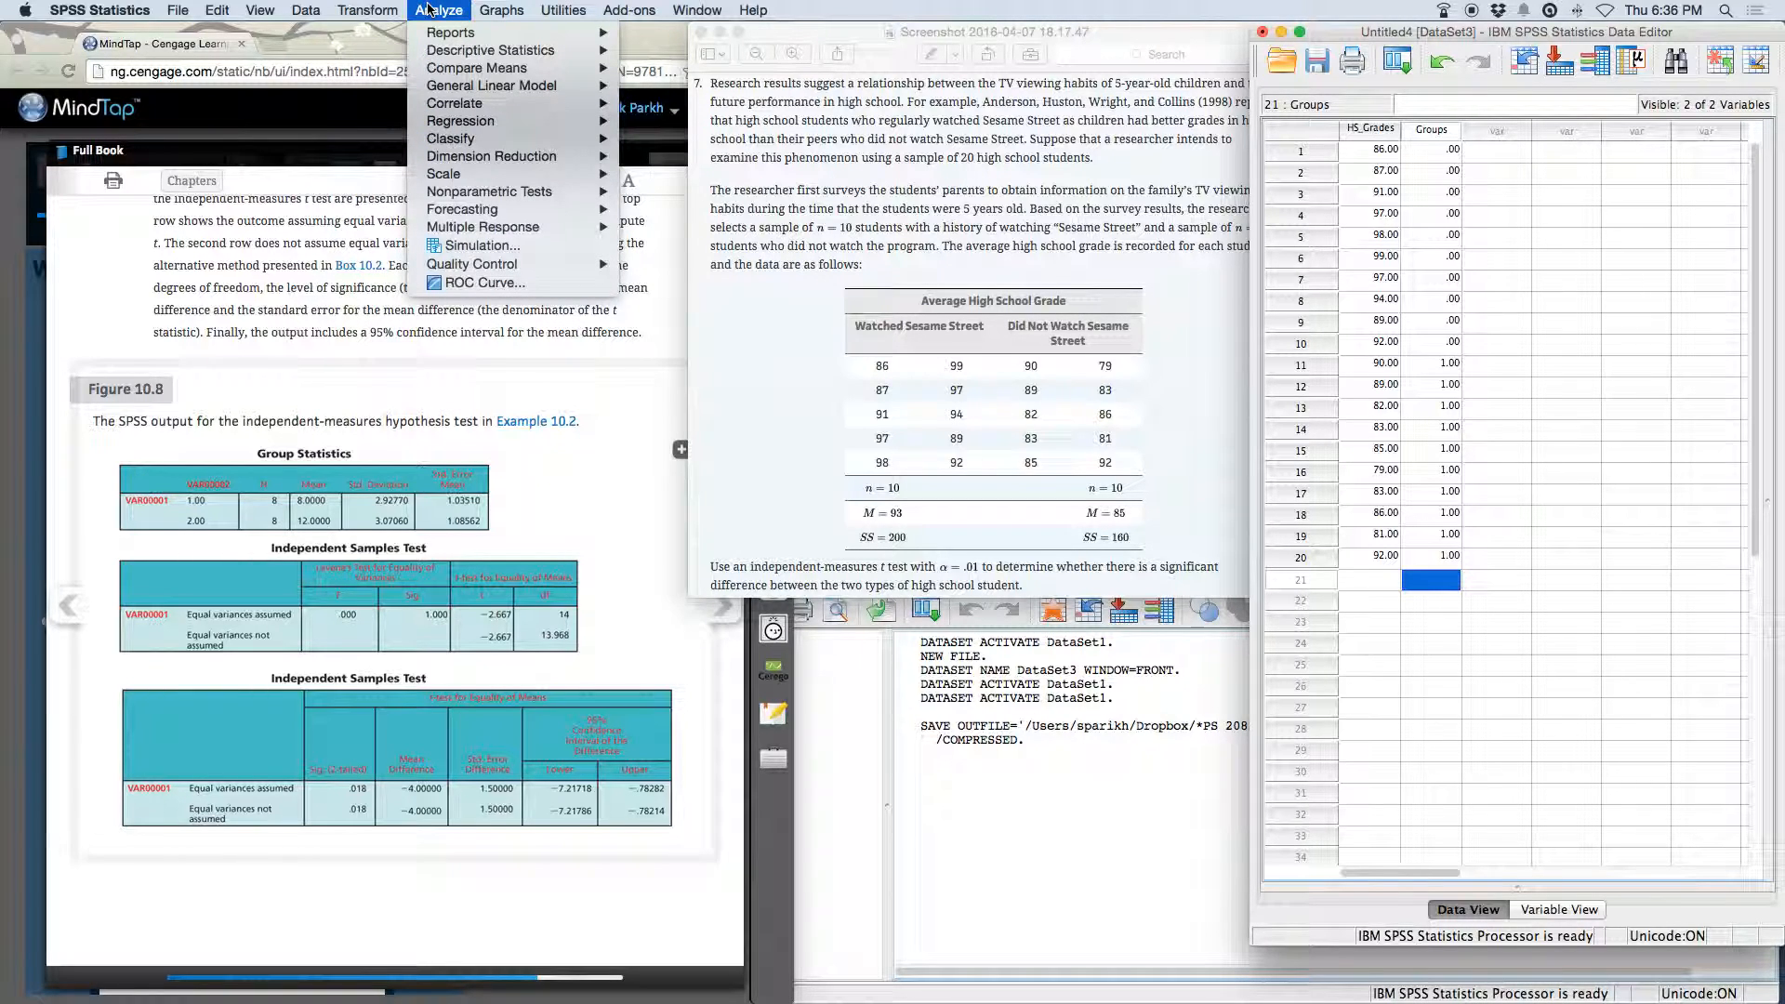
{"action": "mouse_move", "coordinate": [457, 71]}
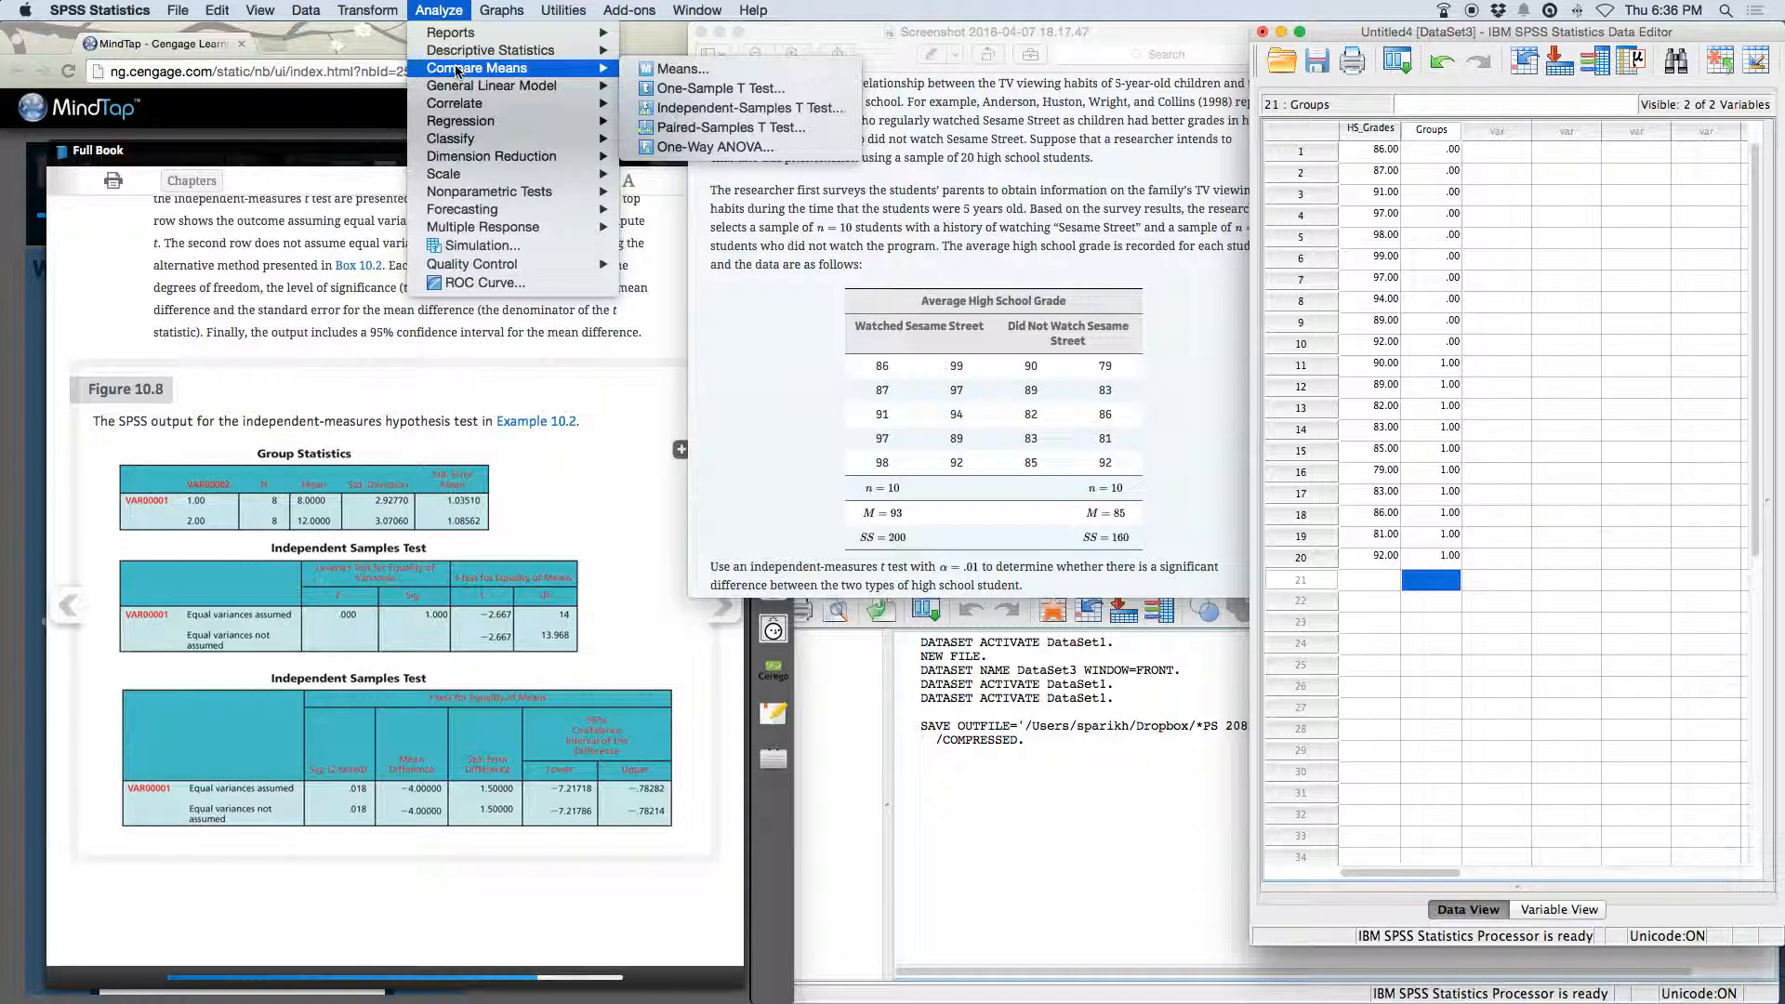
{"action": "left_click", "coordinate": [729, 110]}
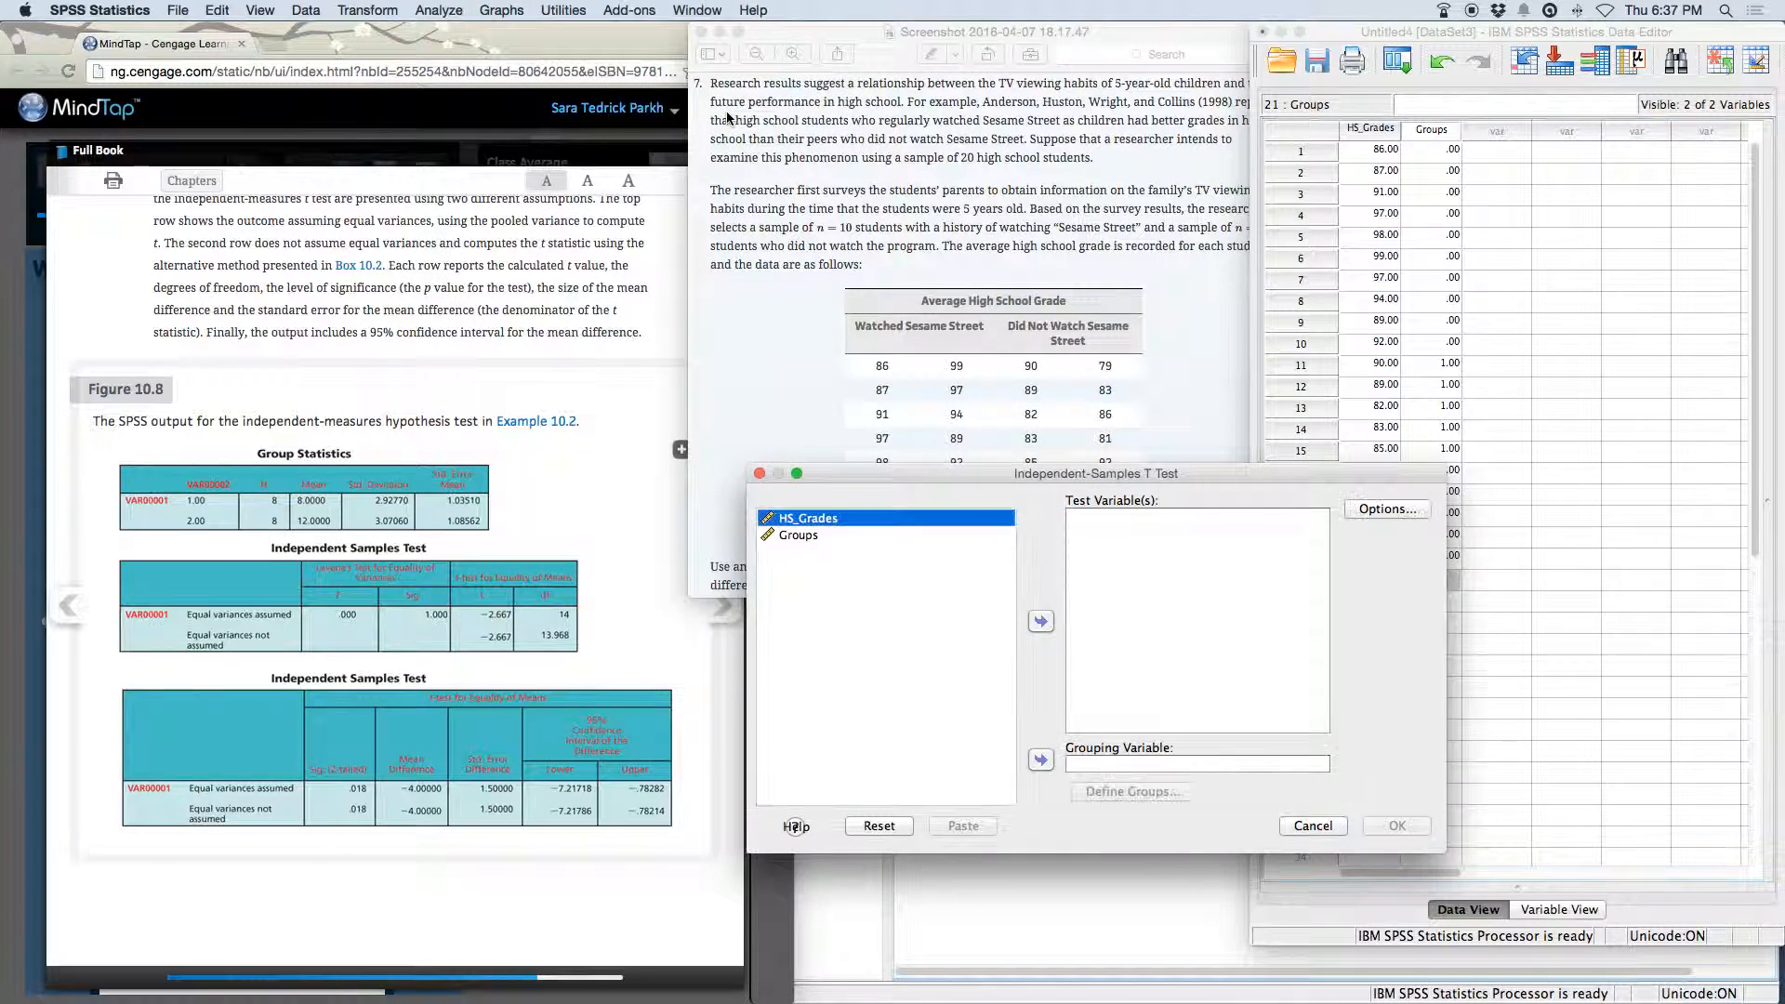
{"action": "left_click_drag", "start_coordinate": [917, 481], "coordinate": [692, 254]}
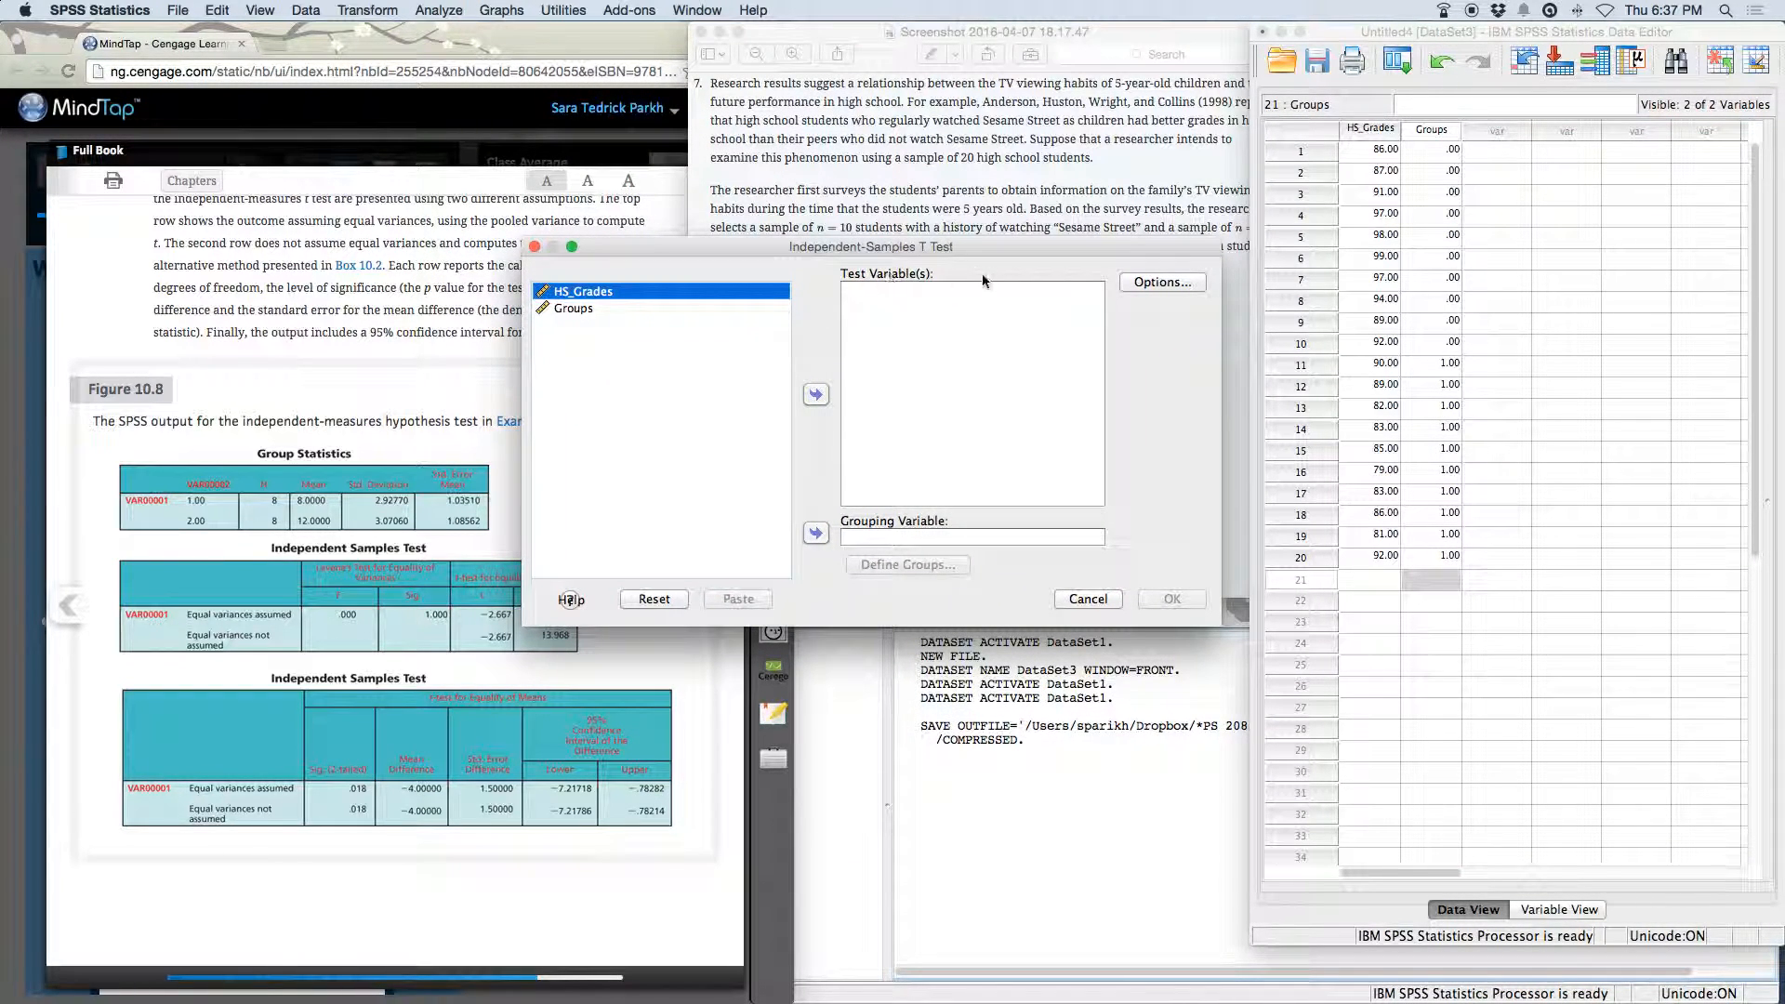
{"action": "left_click", "coordinate": [816, 397]}
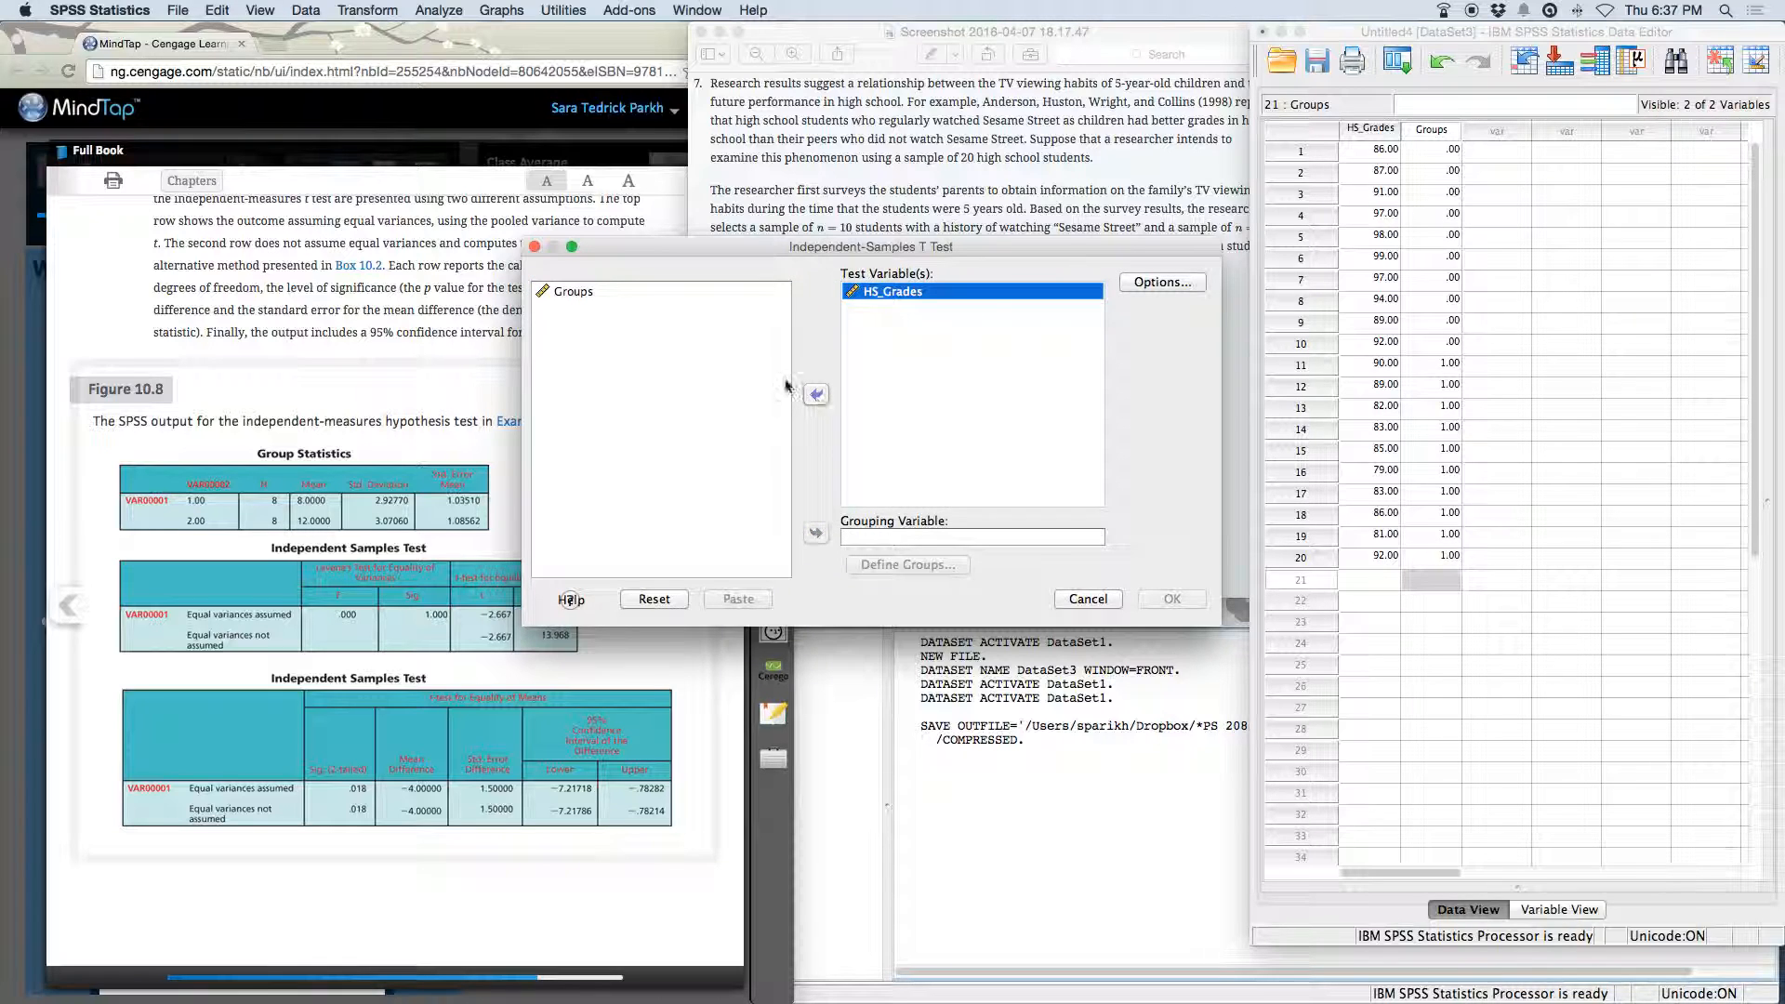
Assign Groups as the grouping variable of the independent-samples t test, keeping only HS_Grades as the test variable.
{"action": "left_click", "coordinate": [636, 296]}
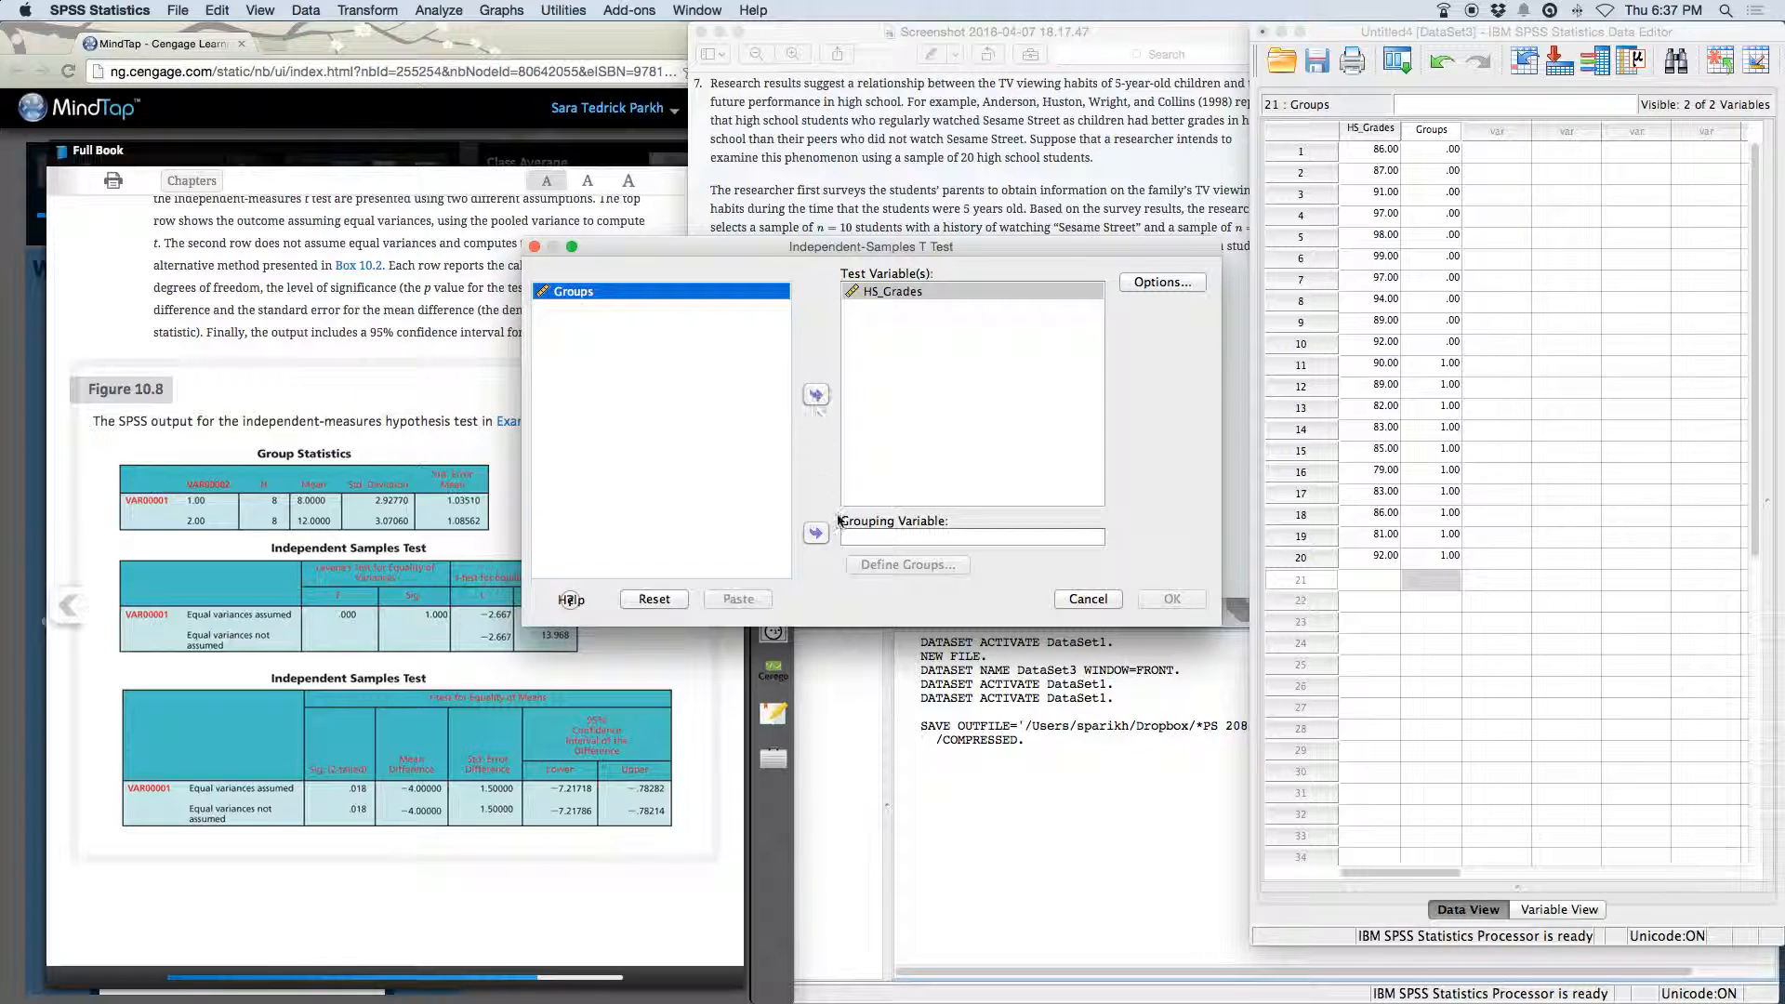
{"action": "left_click", "coordinate": [811, 398]}
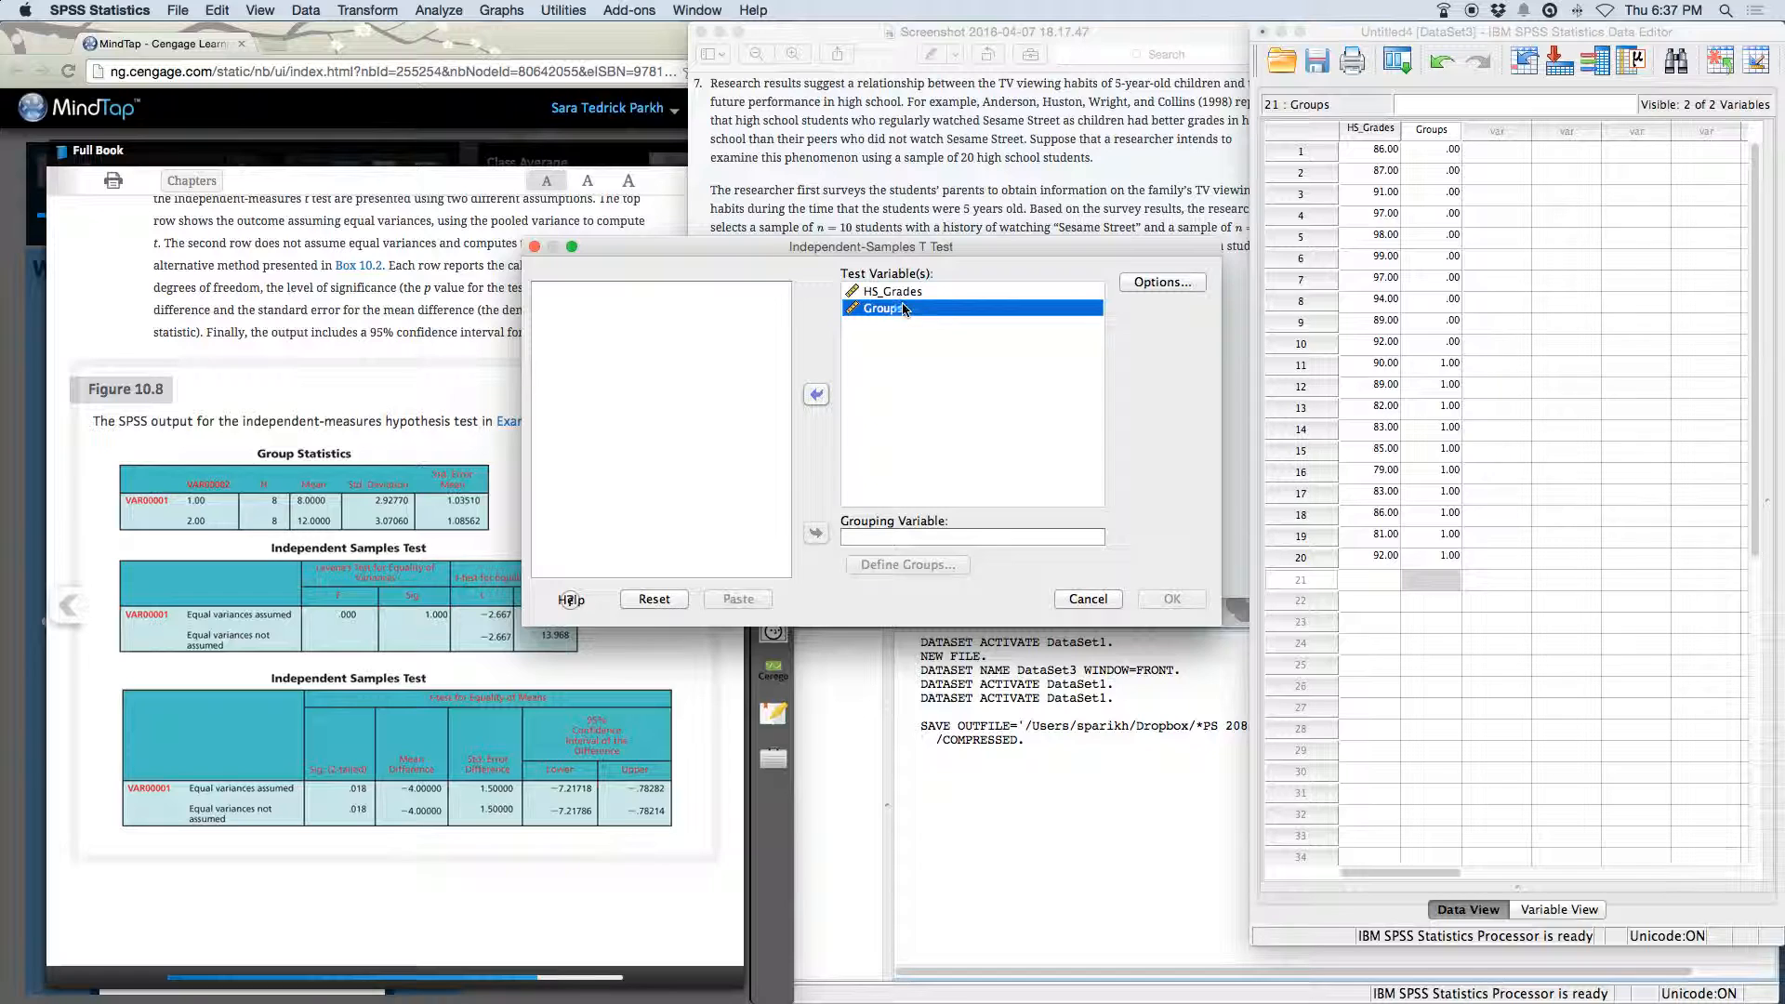
{"action": "left_click", "coordinate": [816, 395]}
{"action": "left_click", "coordinate": [816, 535]}
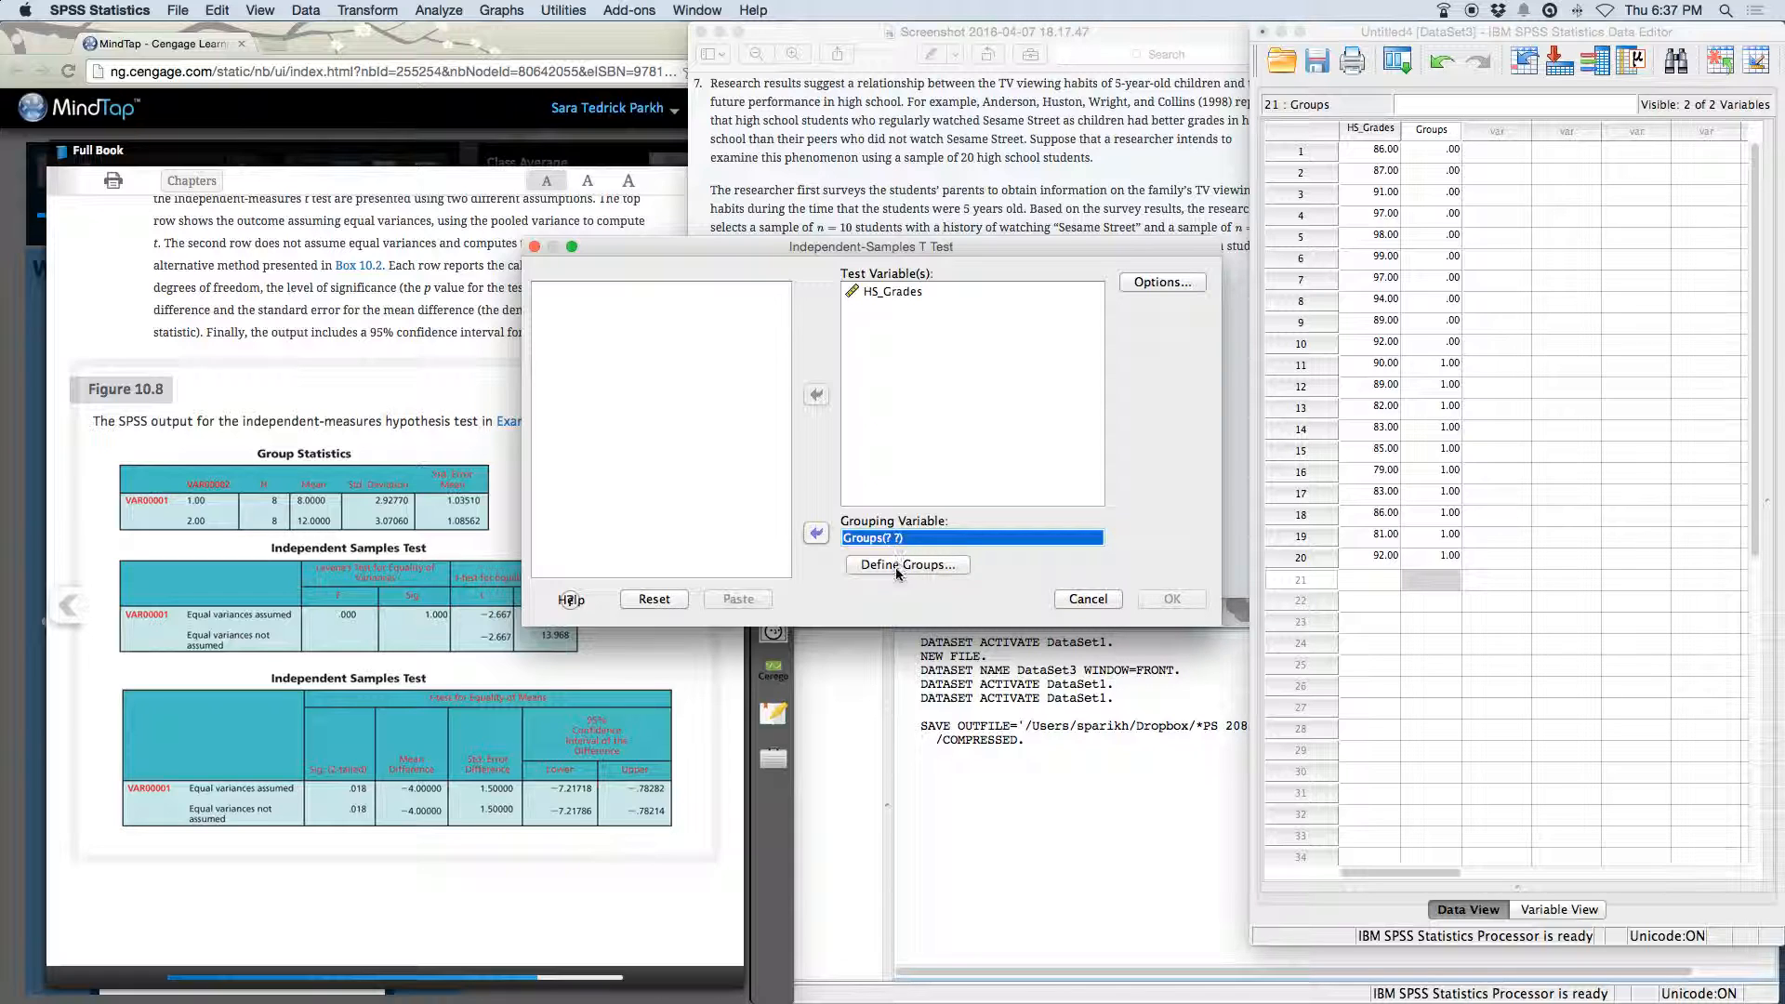
Define the groups of the grouping variable with specified values 0 for Group 1 and 1 for Group 2.
{"action": "left_click", "coordinate": [898, 565]}
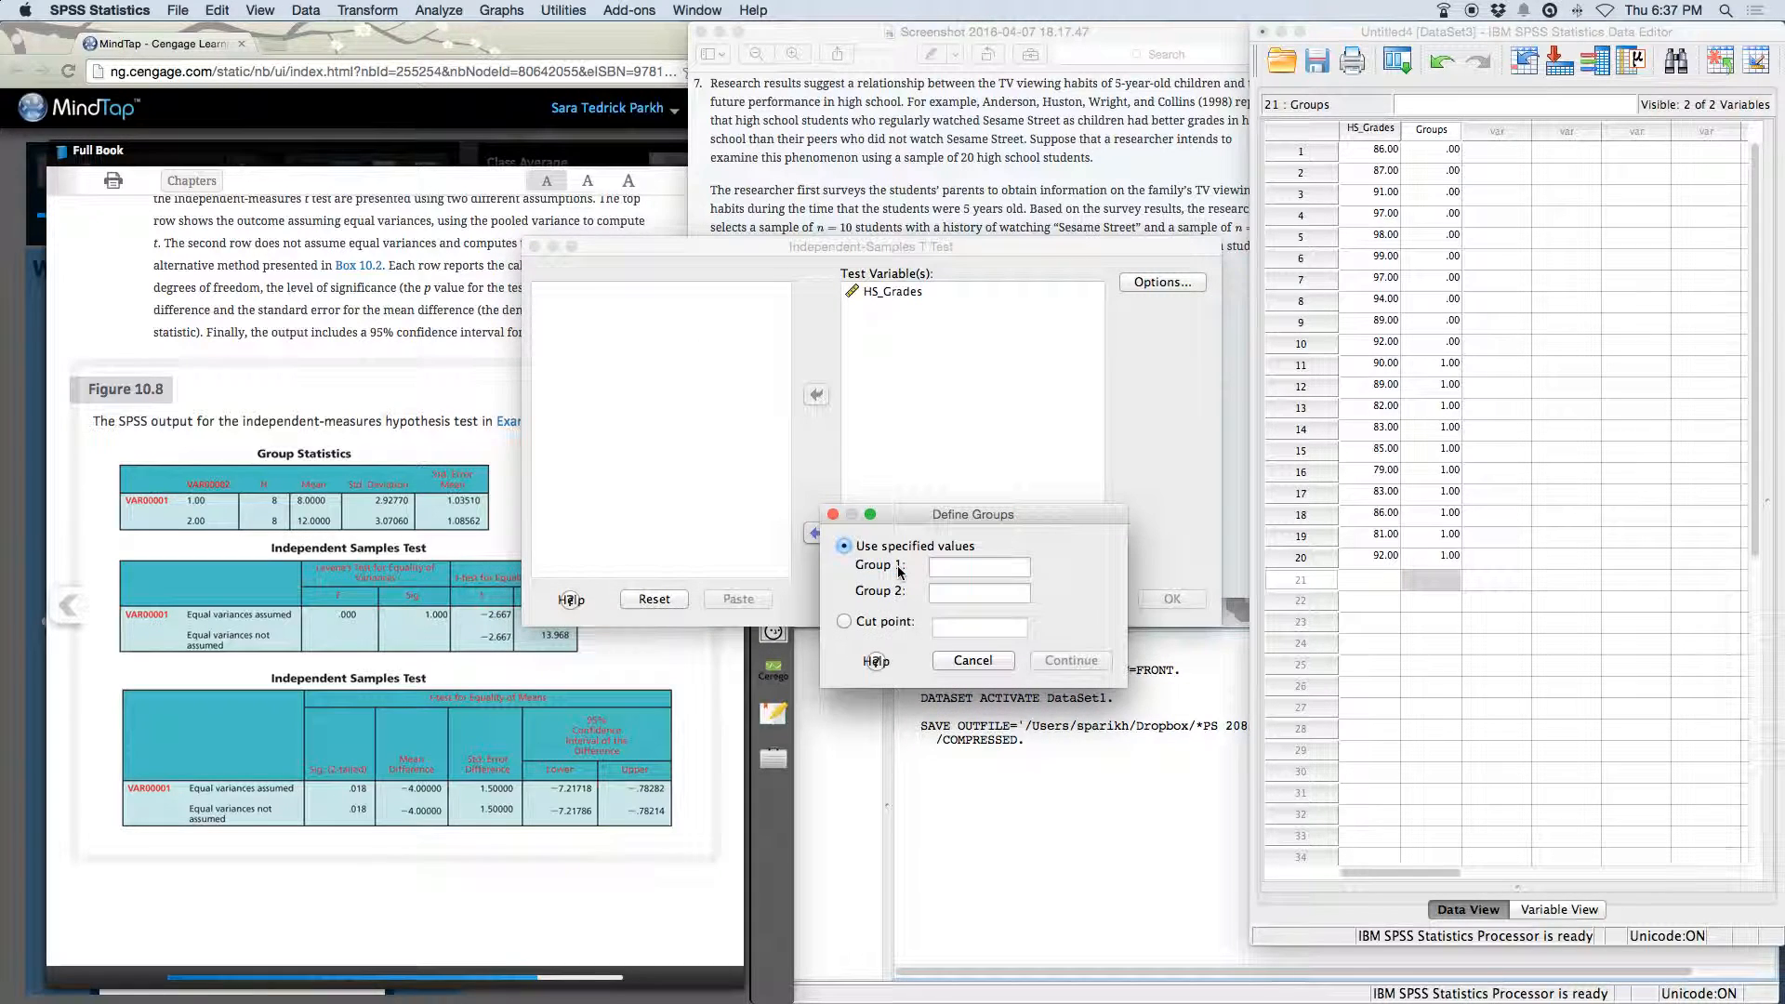
{"action": "left_click", "coordinate": [946, 570]}
{"action": "type", "text": "0"}
{"action": "key", "text": "Tab"}
{"action": "type", "text": "1"}
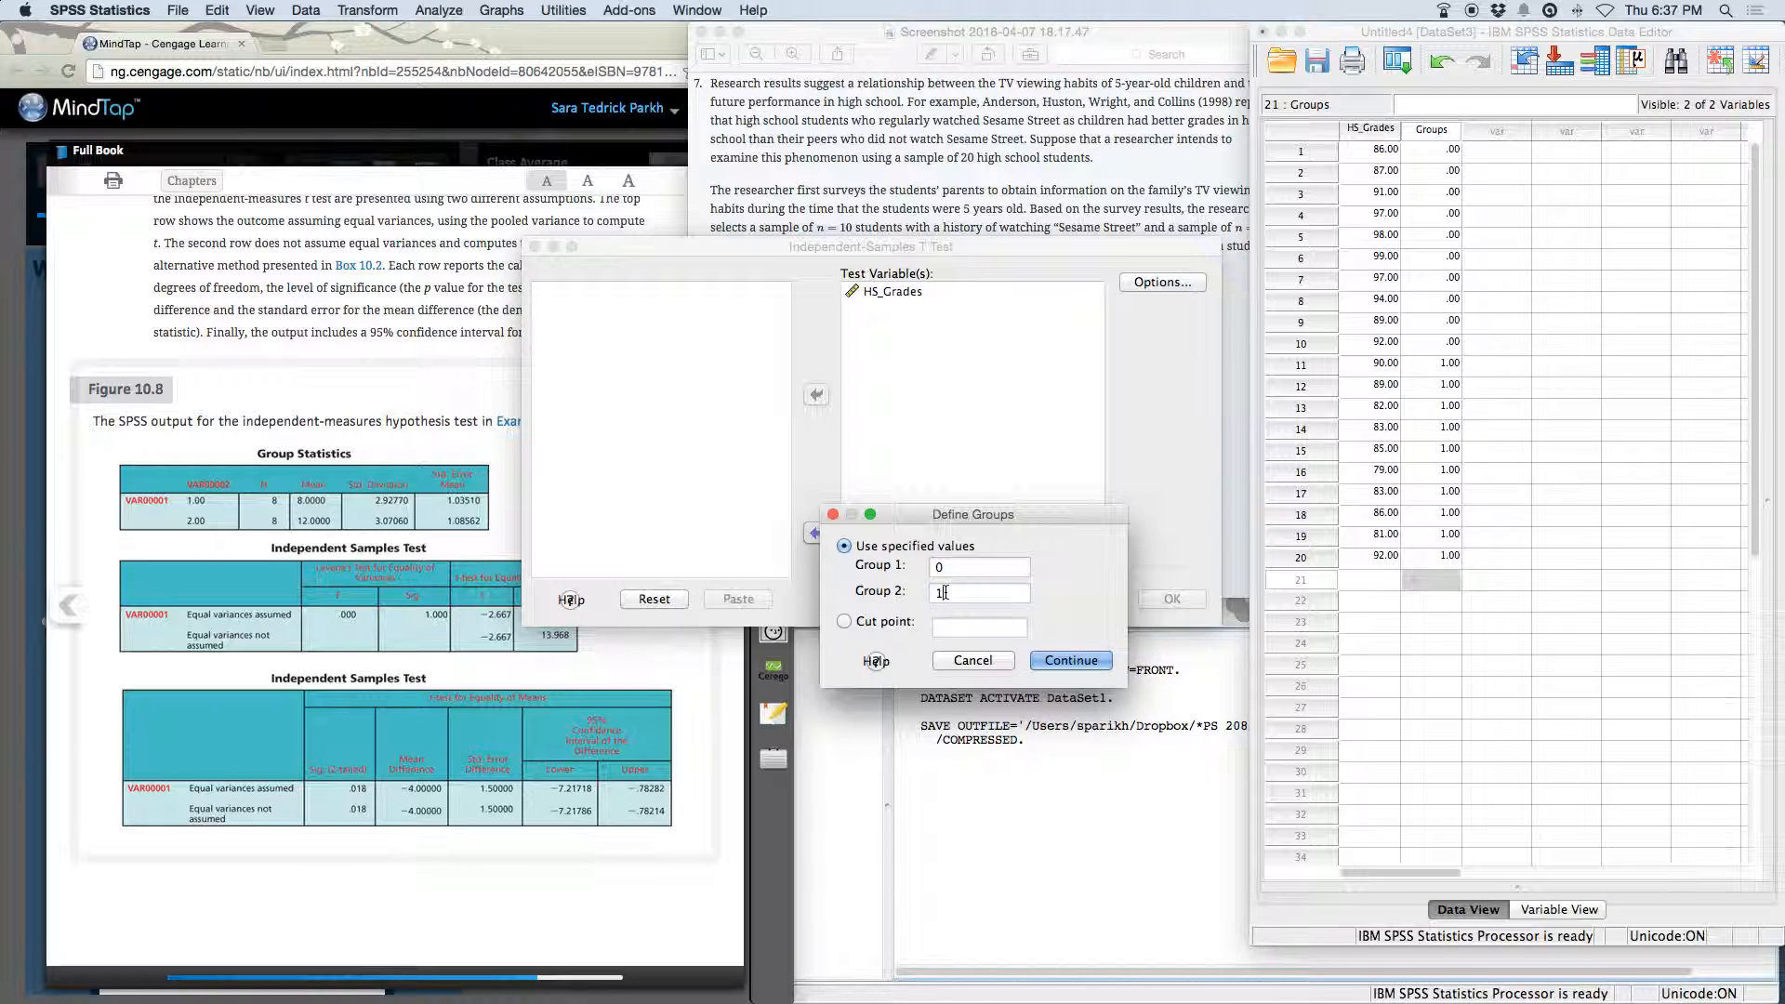
{"action": "left_click", "coordinate": [1084, 664]}
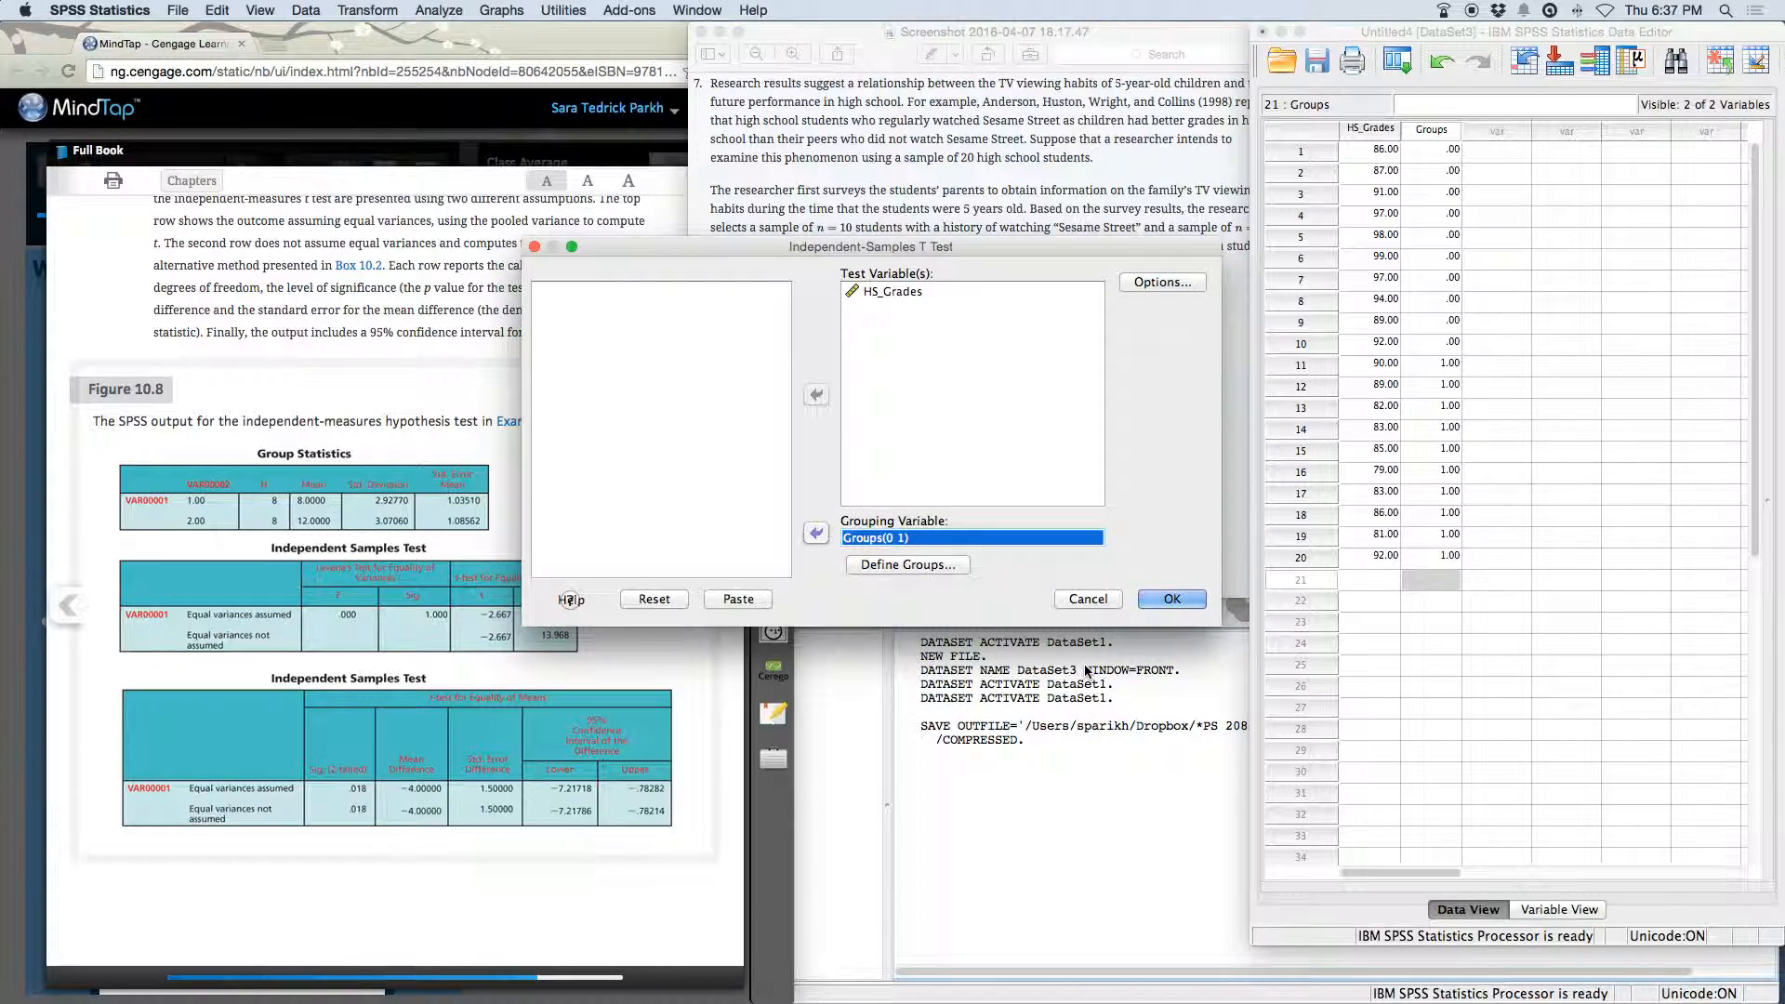
Keep the 95% confidence interval and analysis-by-analysis exclusion of missing values, and run the t test.
{"action": "left_click", "coordinate": [1151, 282]}
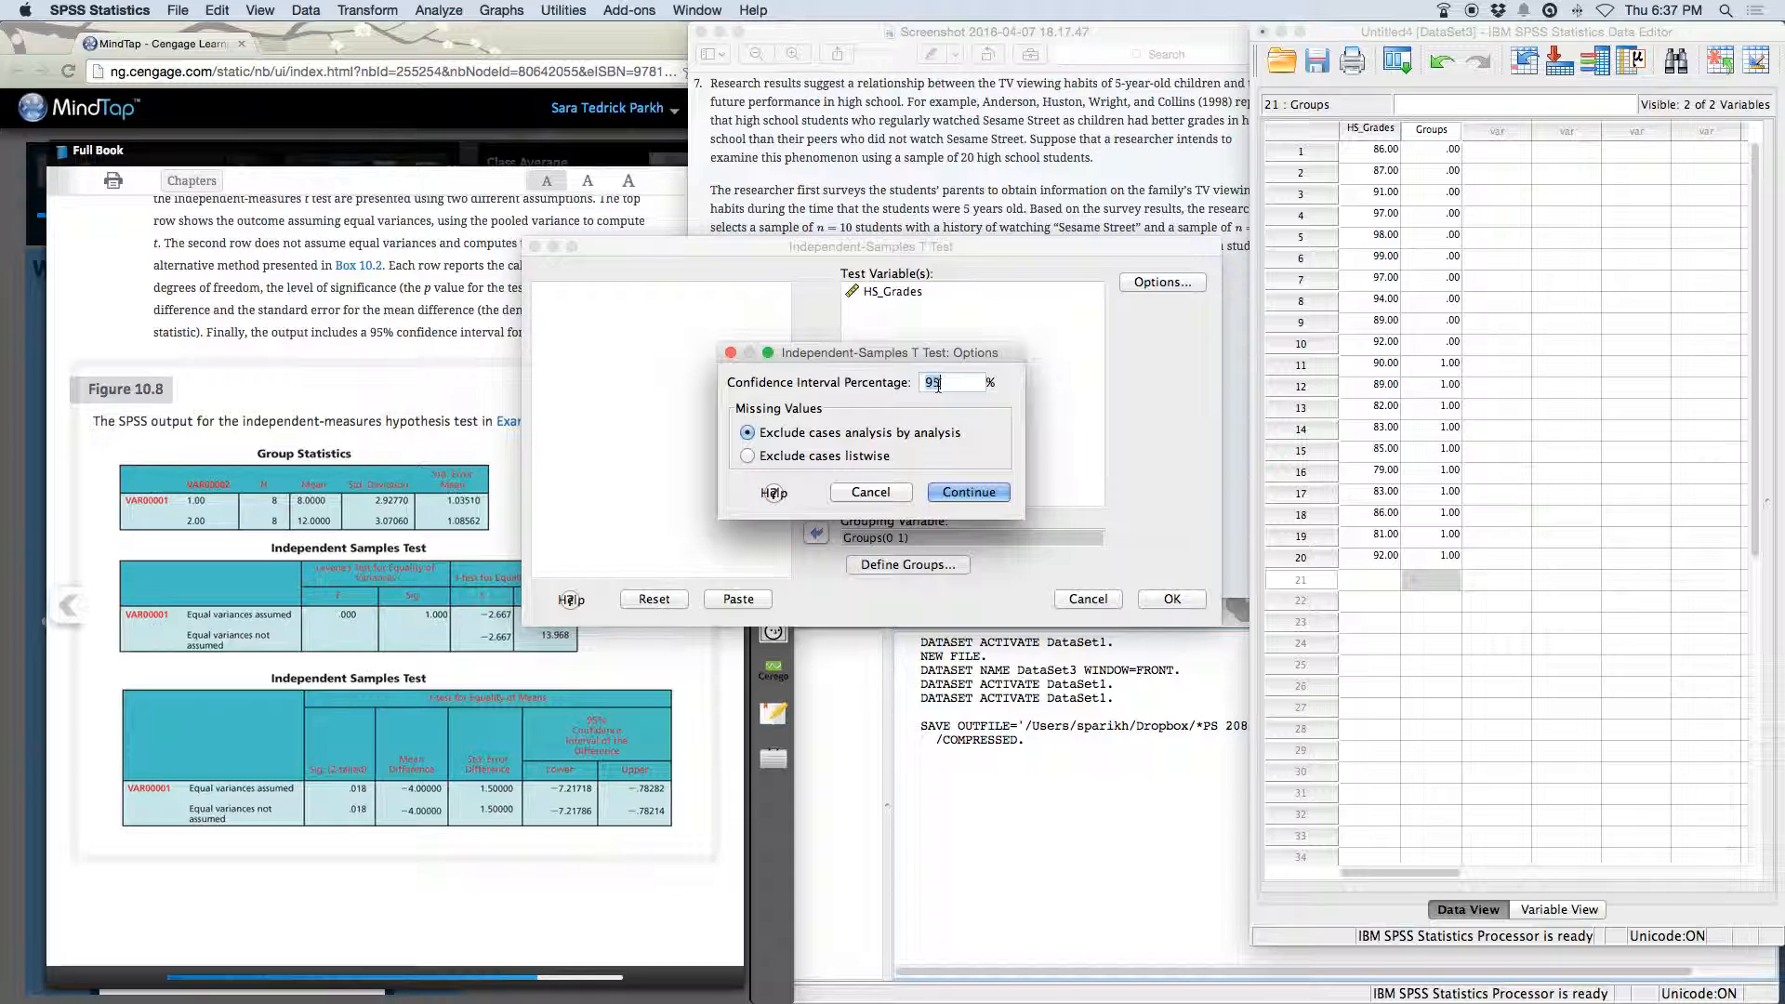
{"action": "left_click", "coordinate": [965, 492]}
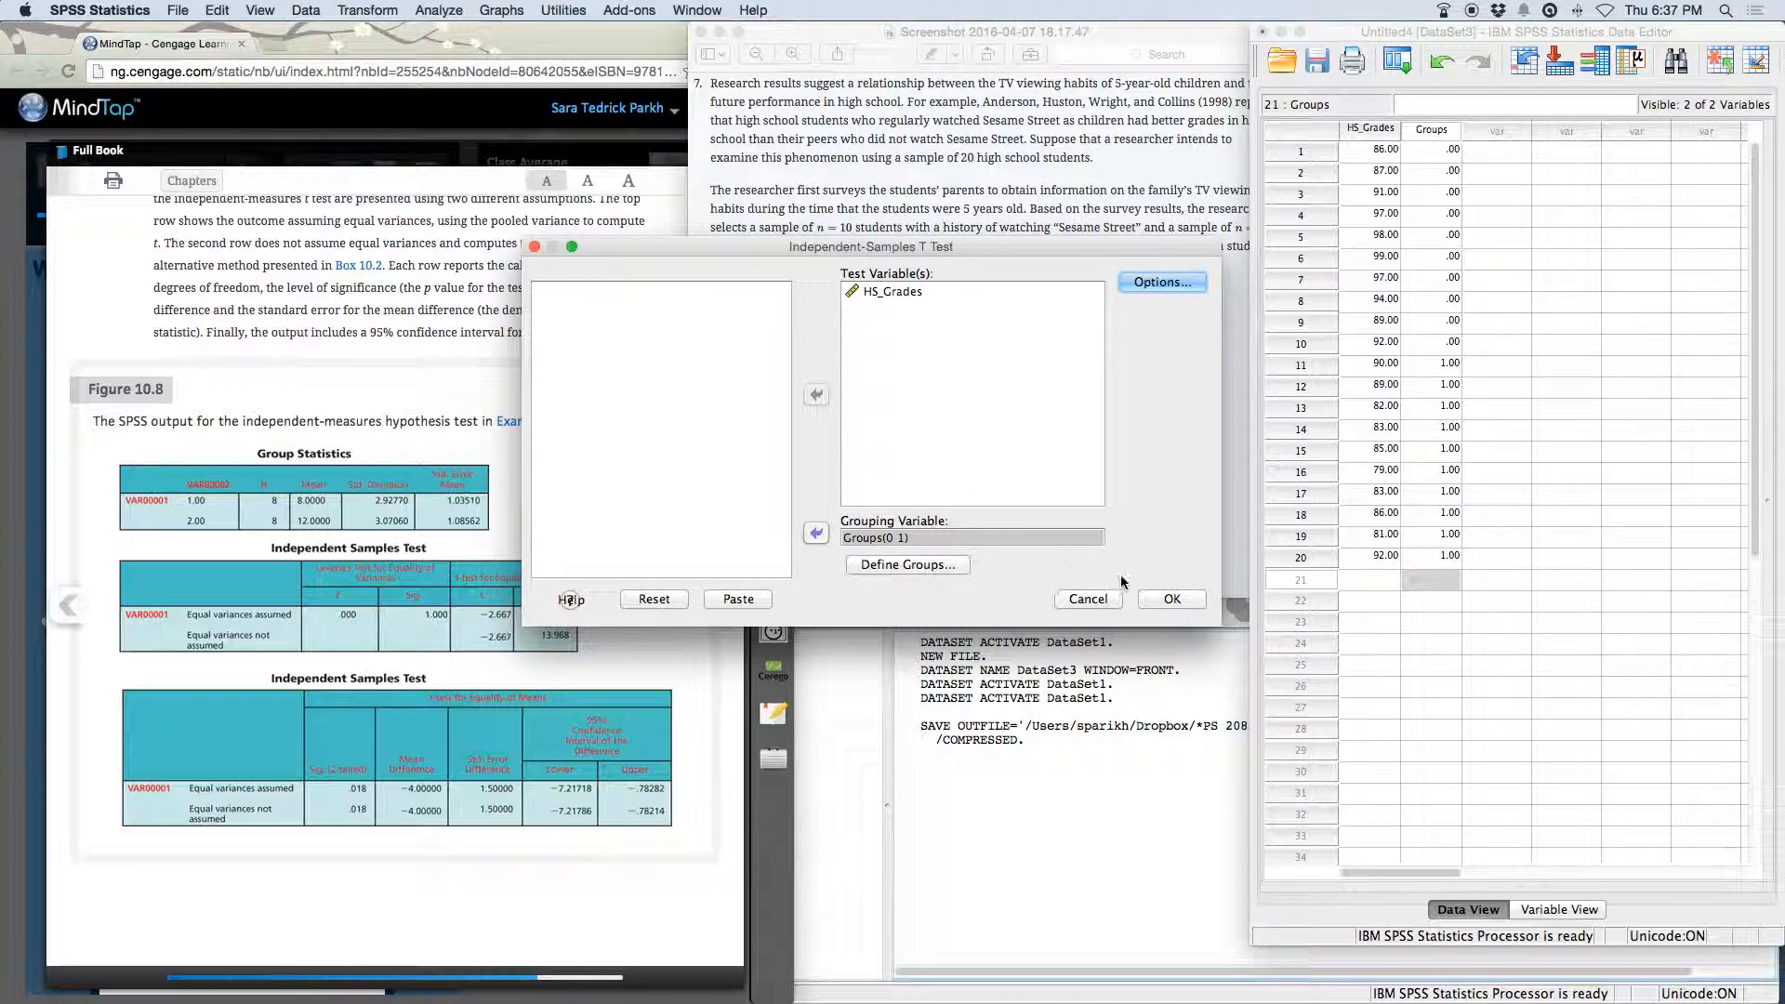
{"action": "left_click", "coordinate": [1177, 600]}
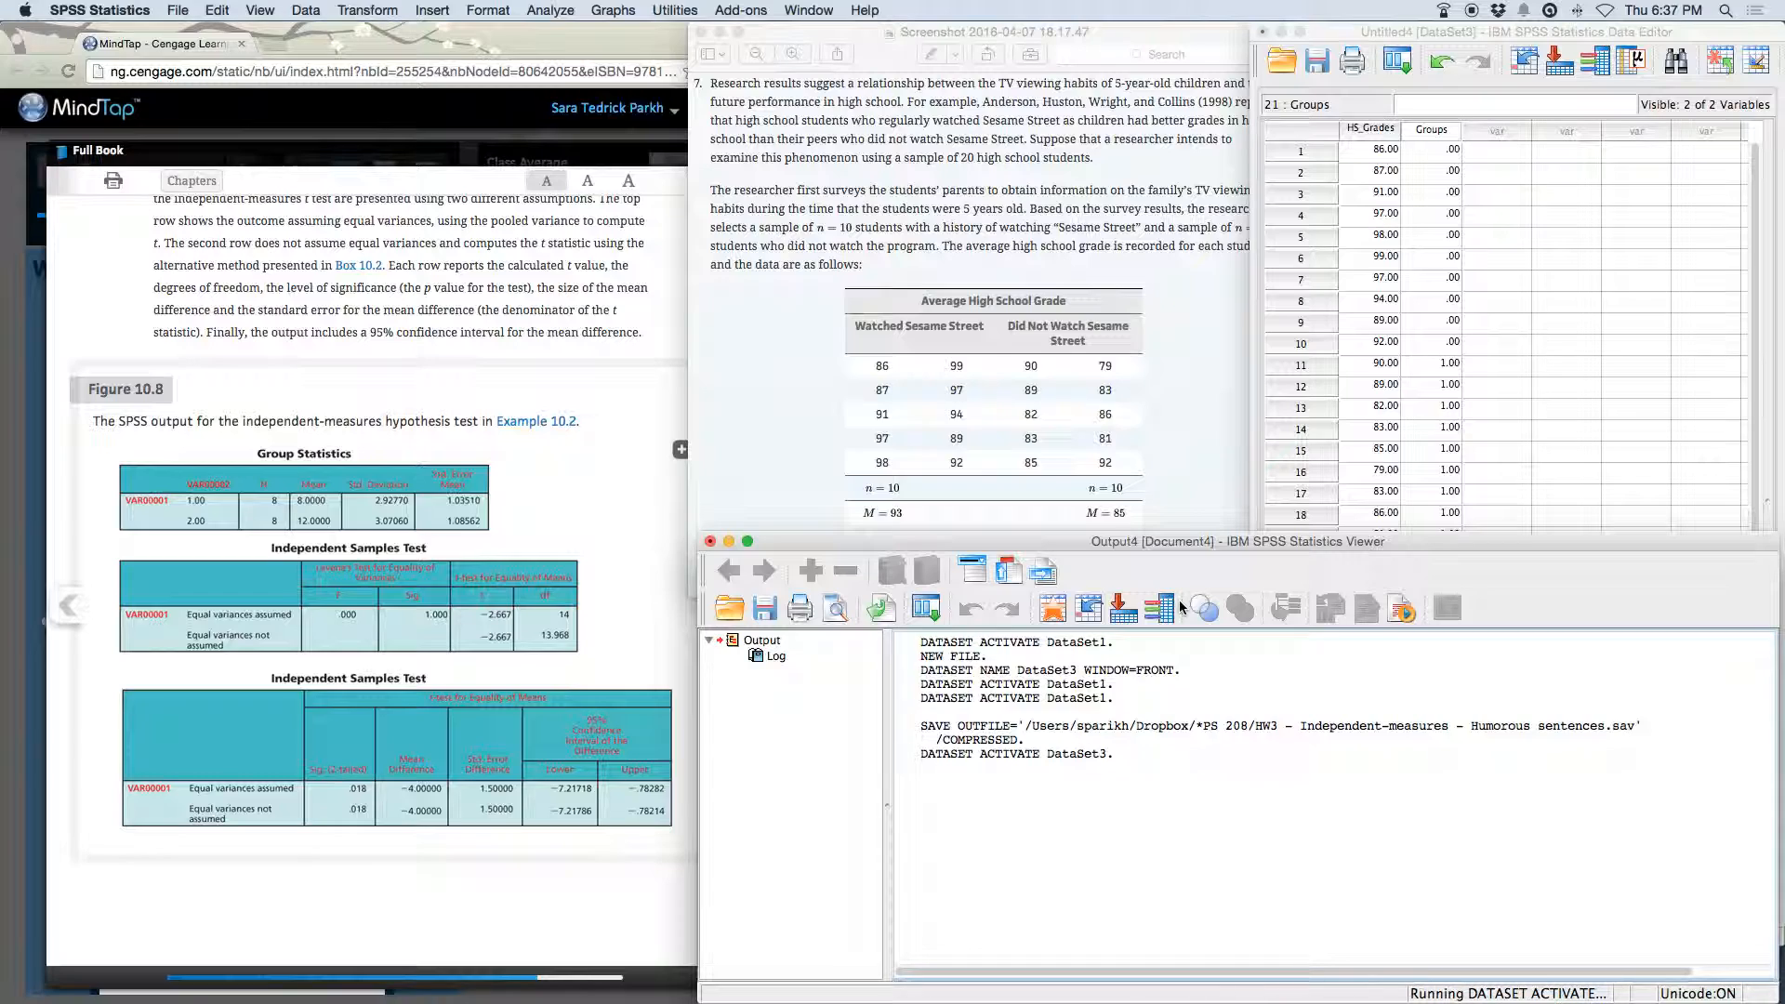
Move and enlarge the output viewer window to fit the complete Group Statistics and Independent Samples Test tables.
{"action": "left_click_drag", "start_coordinate": [1193, 544], "coordinate": [787, 195]}
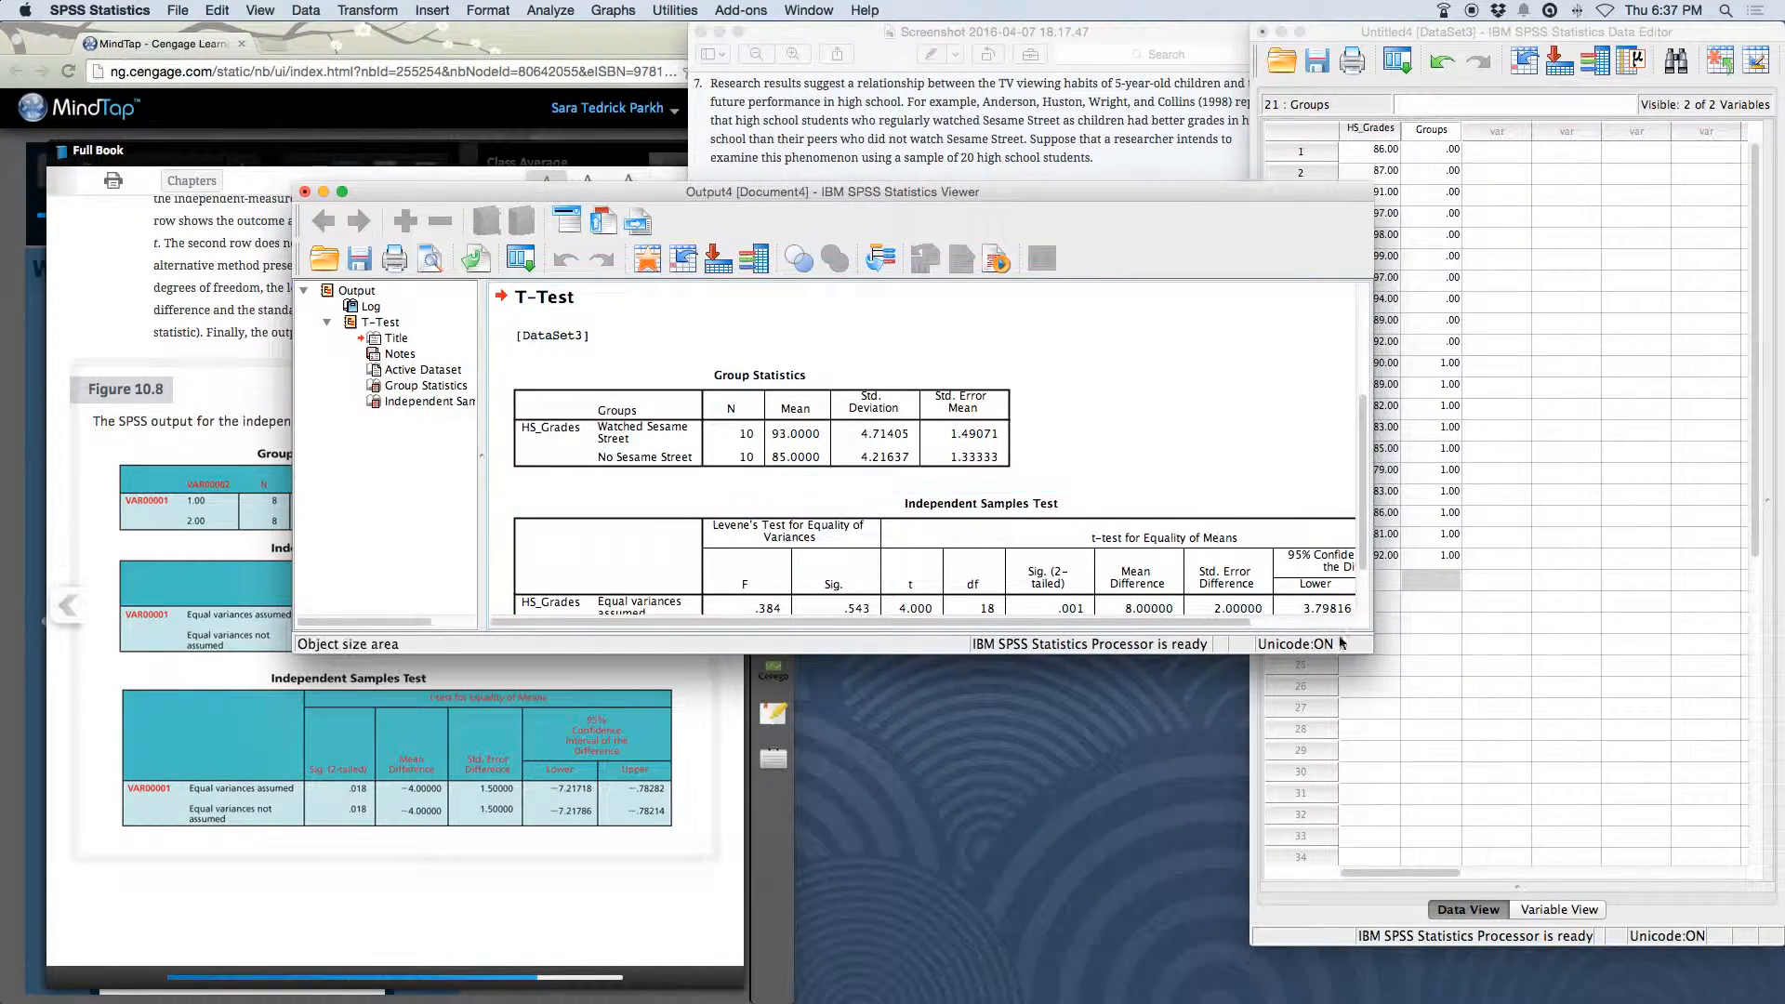
{"action": "left_click_drag", "start_coordinate": [1369, 651], "coordinate": [1636, 955]}
{"action": "left_click", "coordinate": [622, 537]}
{"action": "left_click", "coordinate": [617, 430]}
{"action": "left_click", "coordinate": [648, 558]}
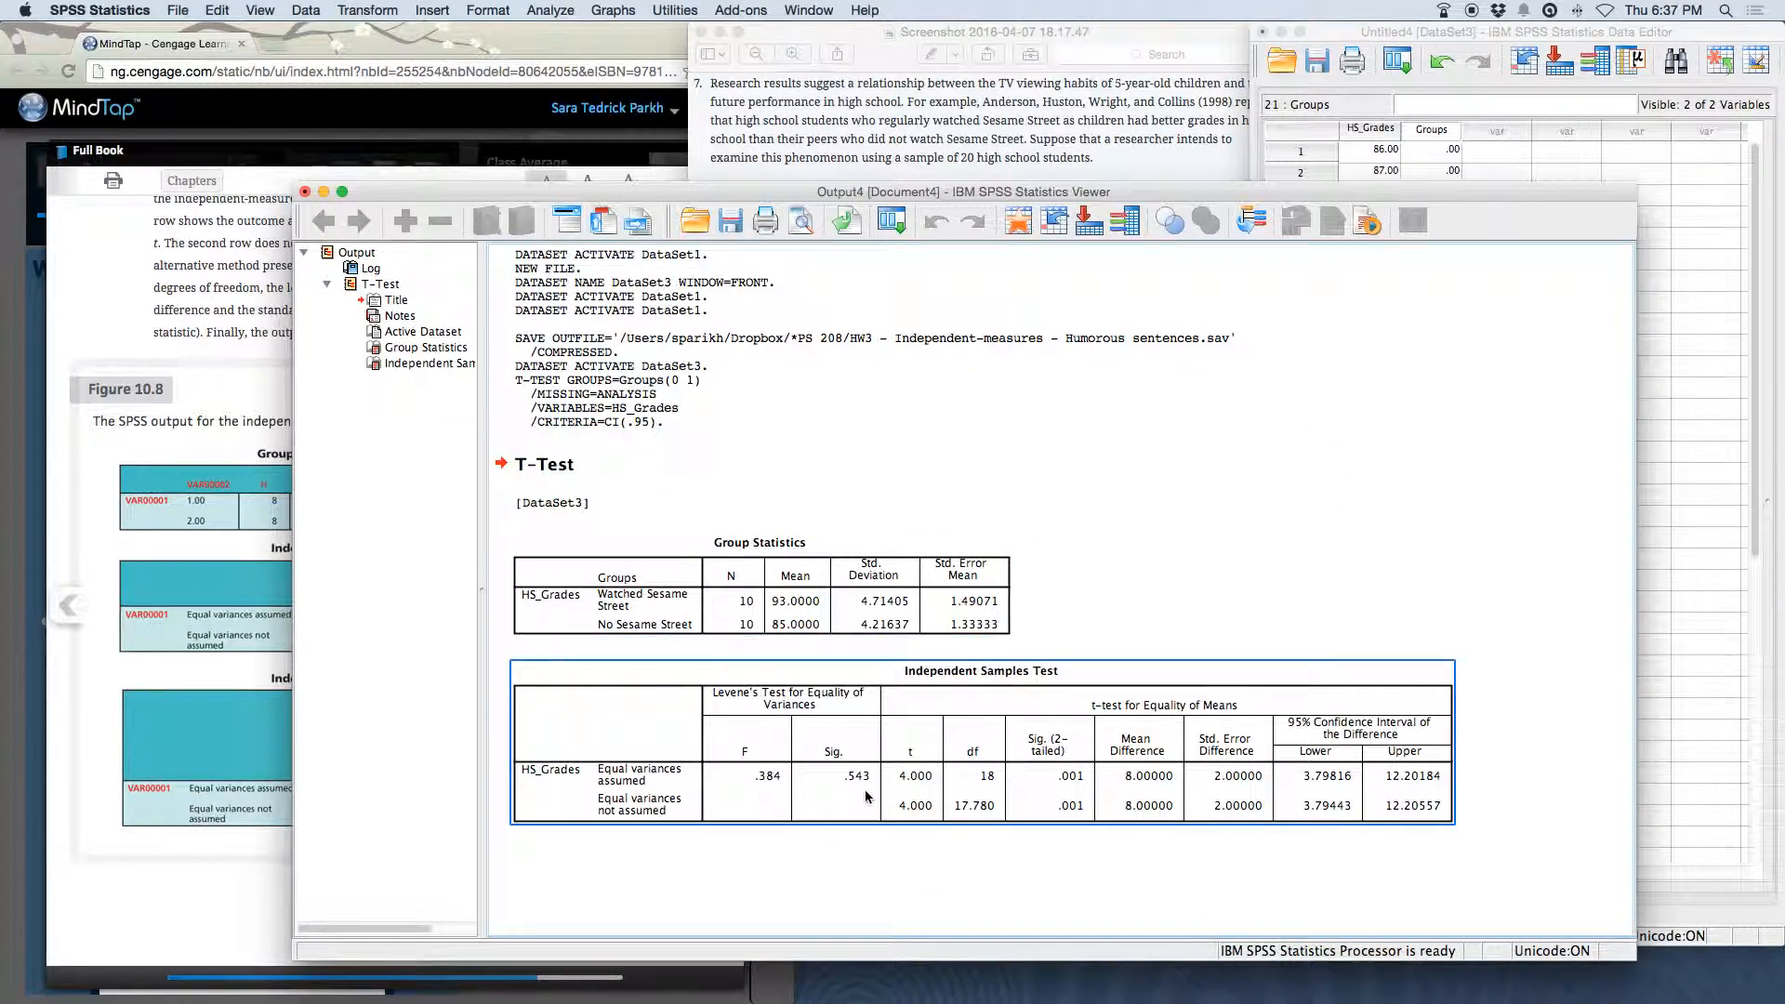
Compare the t-test output with textbook Figure 10.8 in the browser, and widen the output window slightly.
{"action": "left_click", "coordinate": [194, 512]}
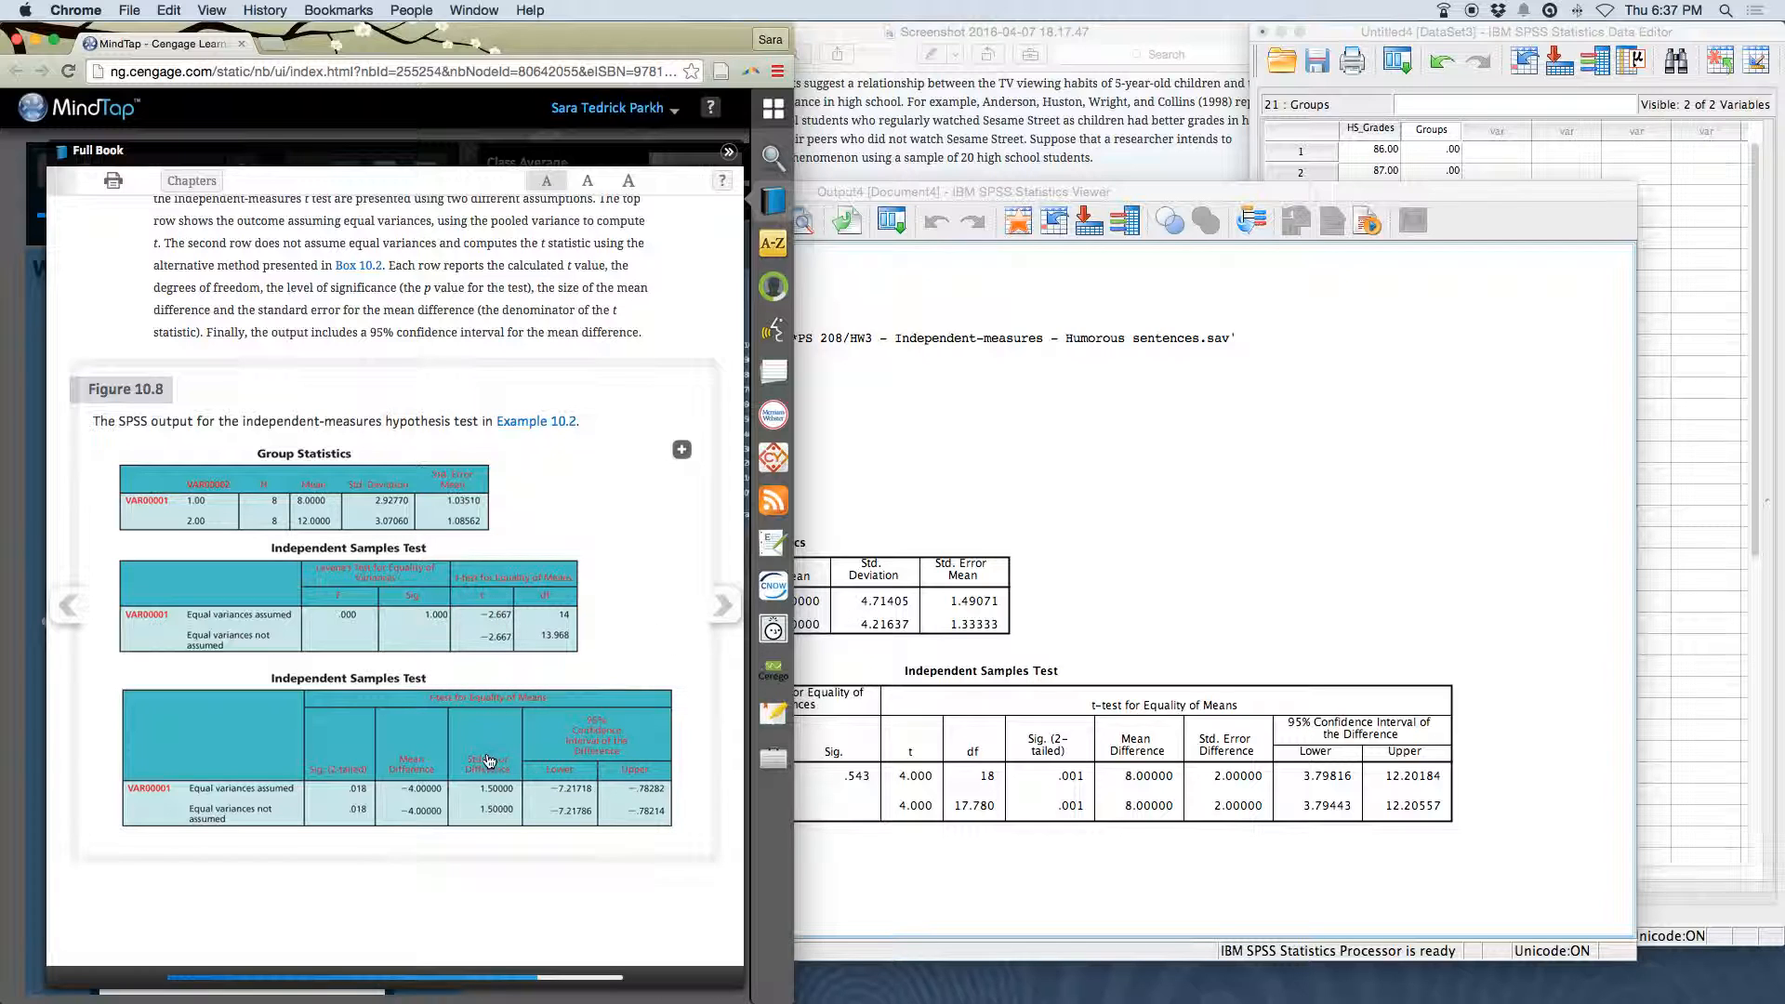
{"action": "left_click", "coordinate": [1541, 658]}
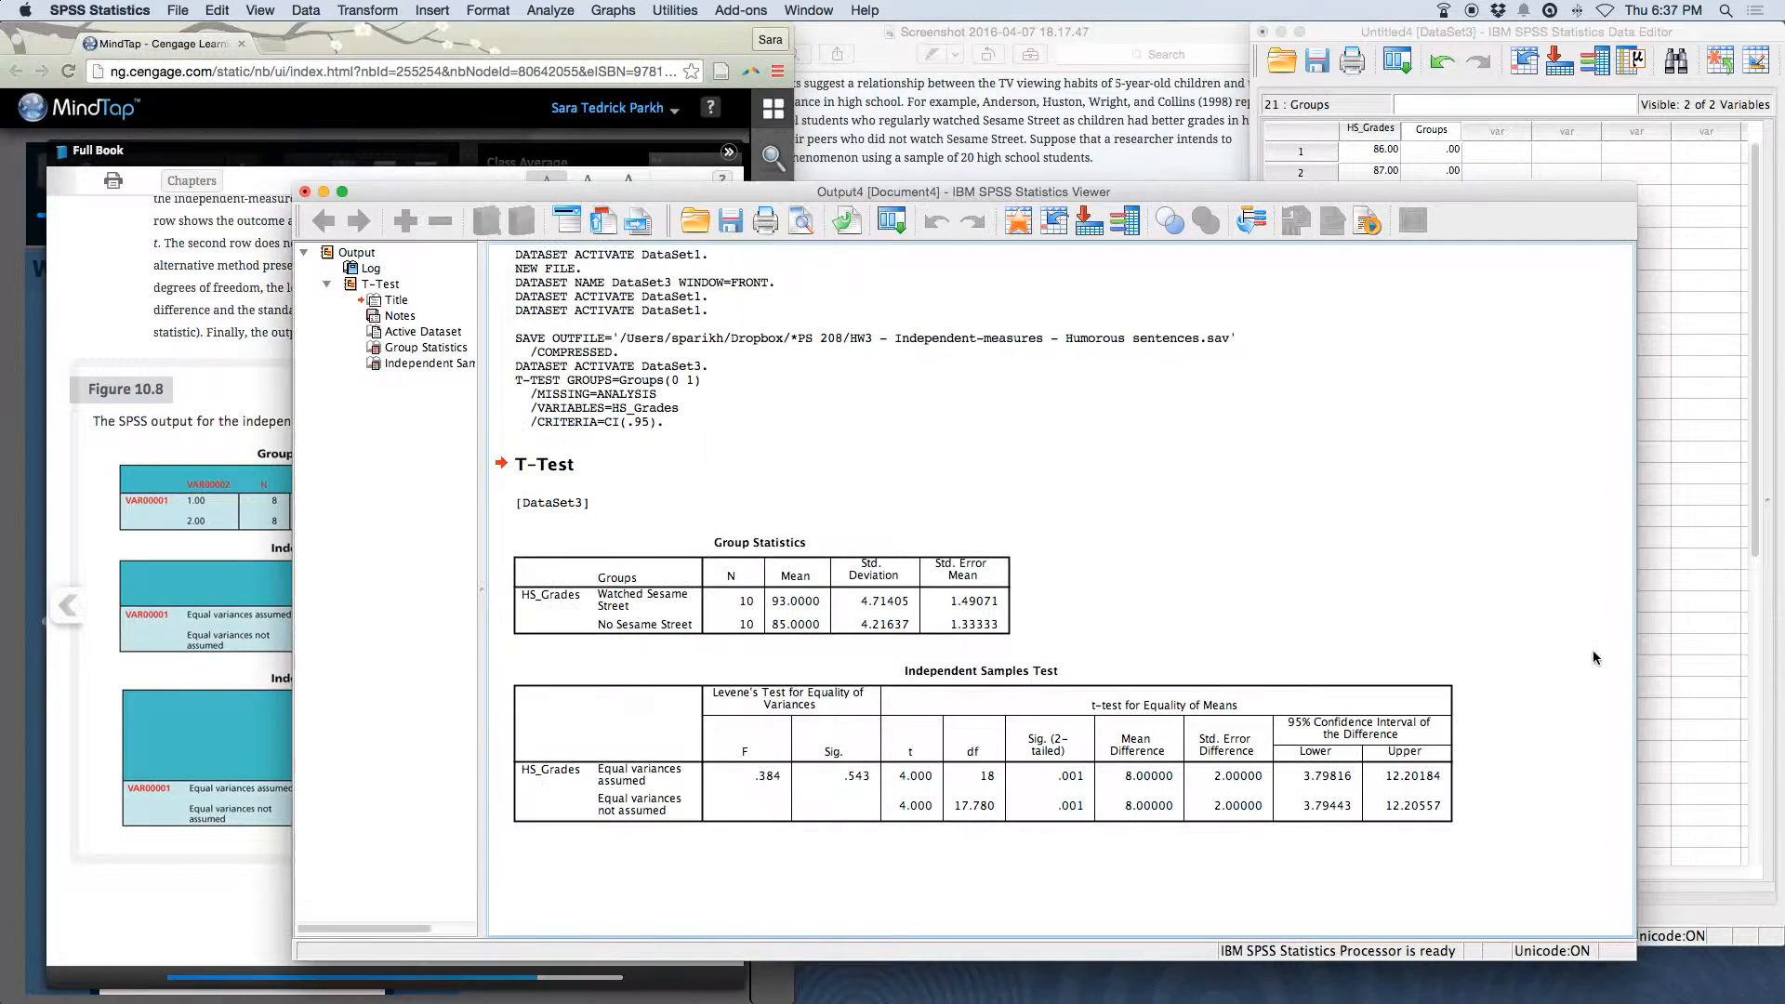
{"action": "left_click_drag", "start_coordinate": [1638, 651], "coordinate": [1728, 669]}
{"action": "left_click", "coordinate": [1188, 664]}
{"action": "left_click", "coordinate": [1197, 647]}
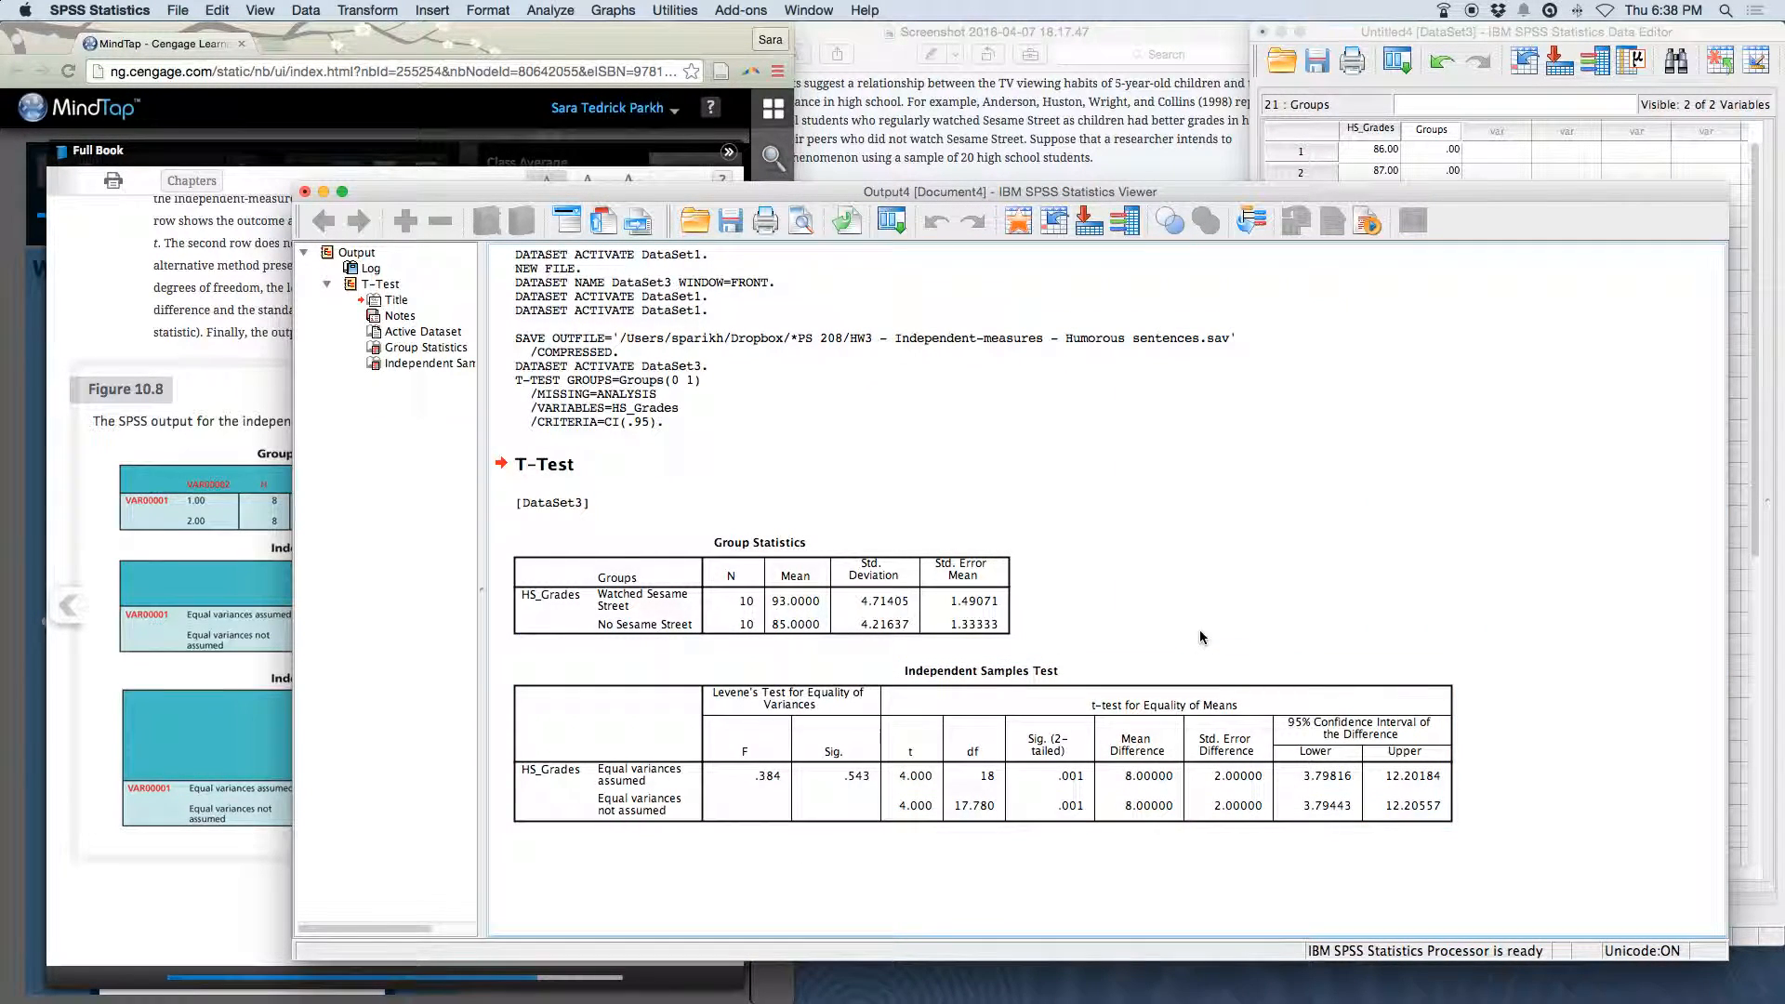
Preview the output as a printed page, compare its table layout with Figure 10.8, and close the preview.
{"action": "left_click", "coordinate": [173, 12]}
{"action": "left_click", "coordinate": [243, 349]}
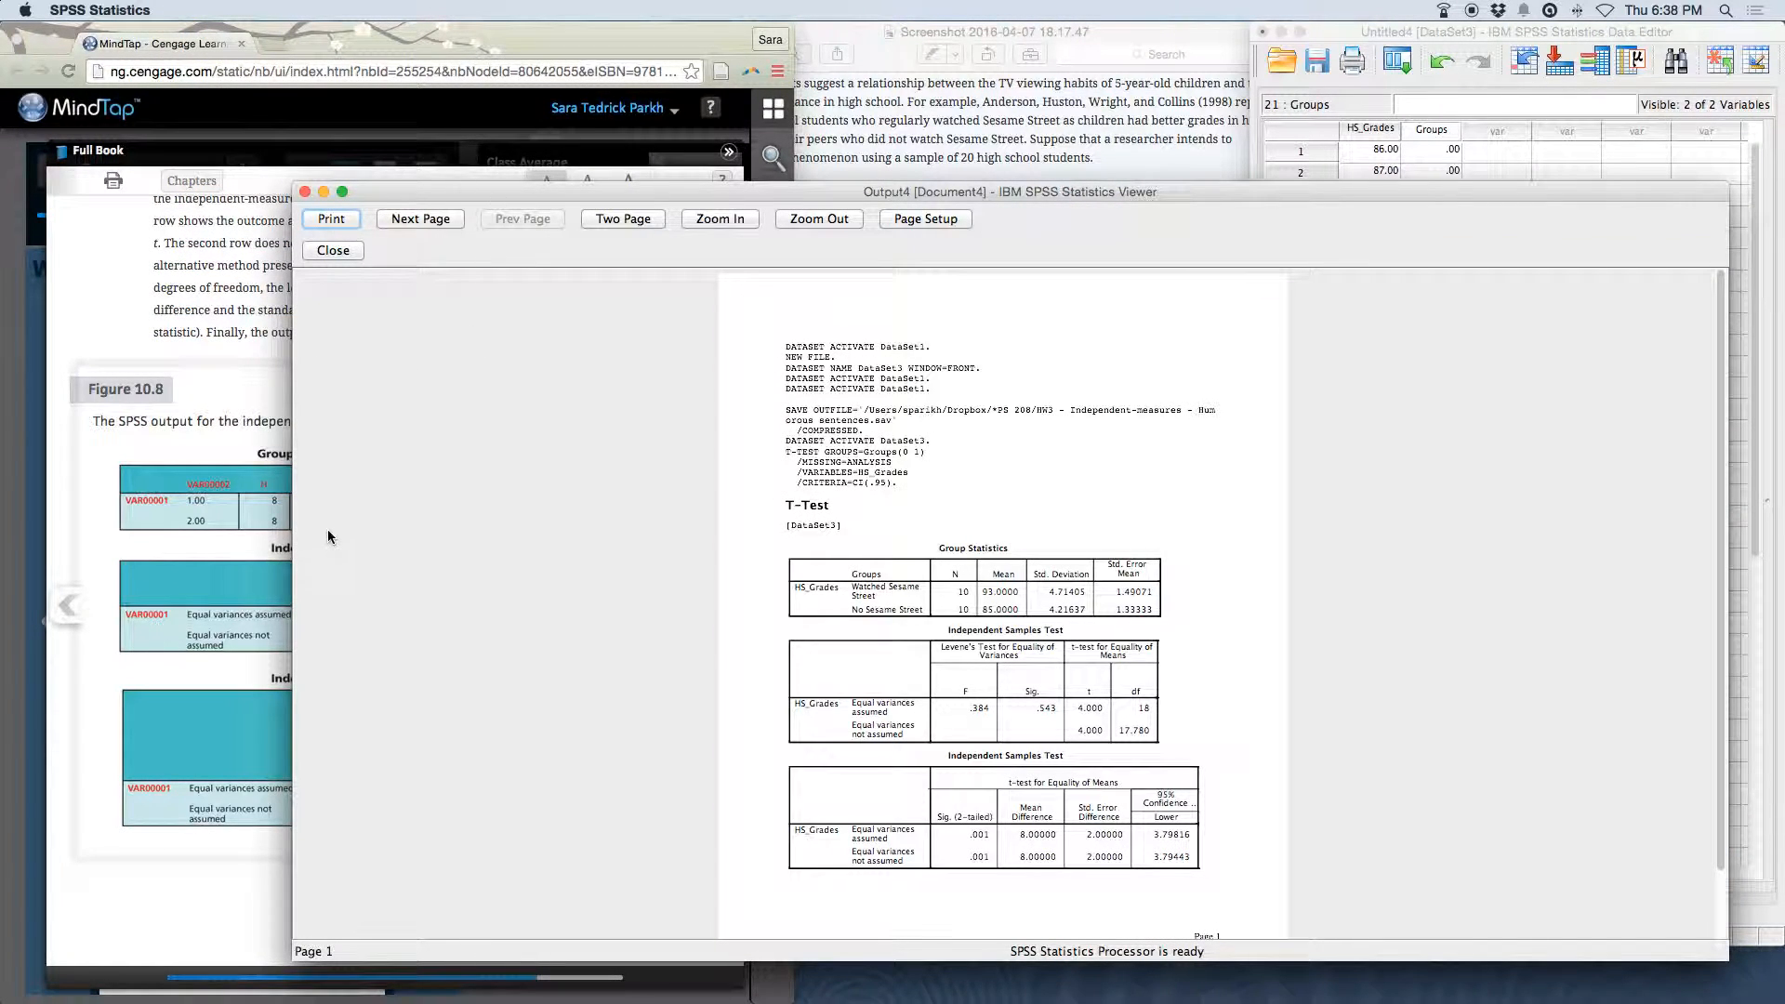
{"action": "left_click", "coordinate": [259, 729]}
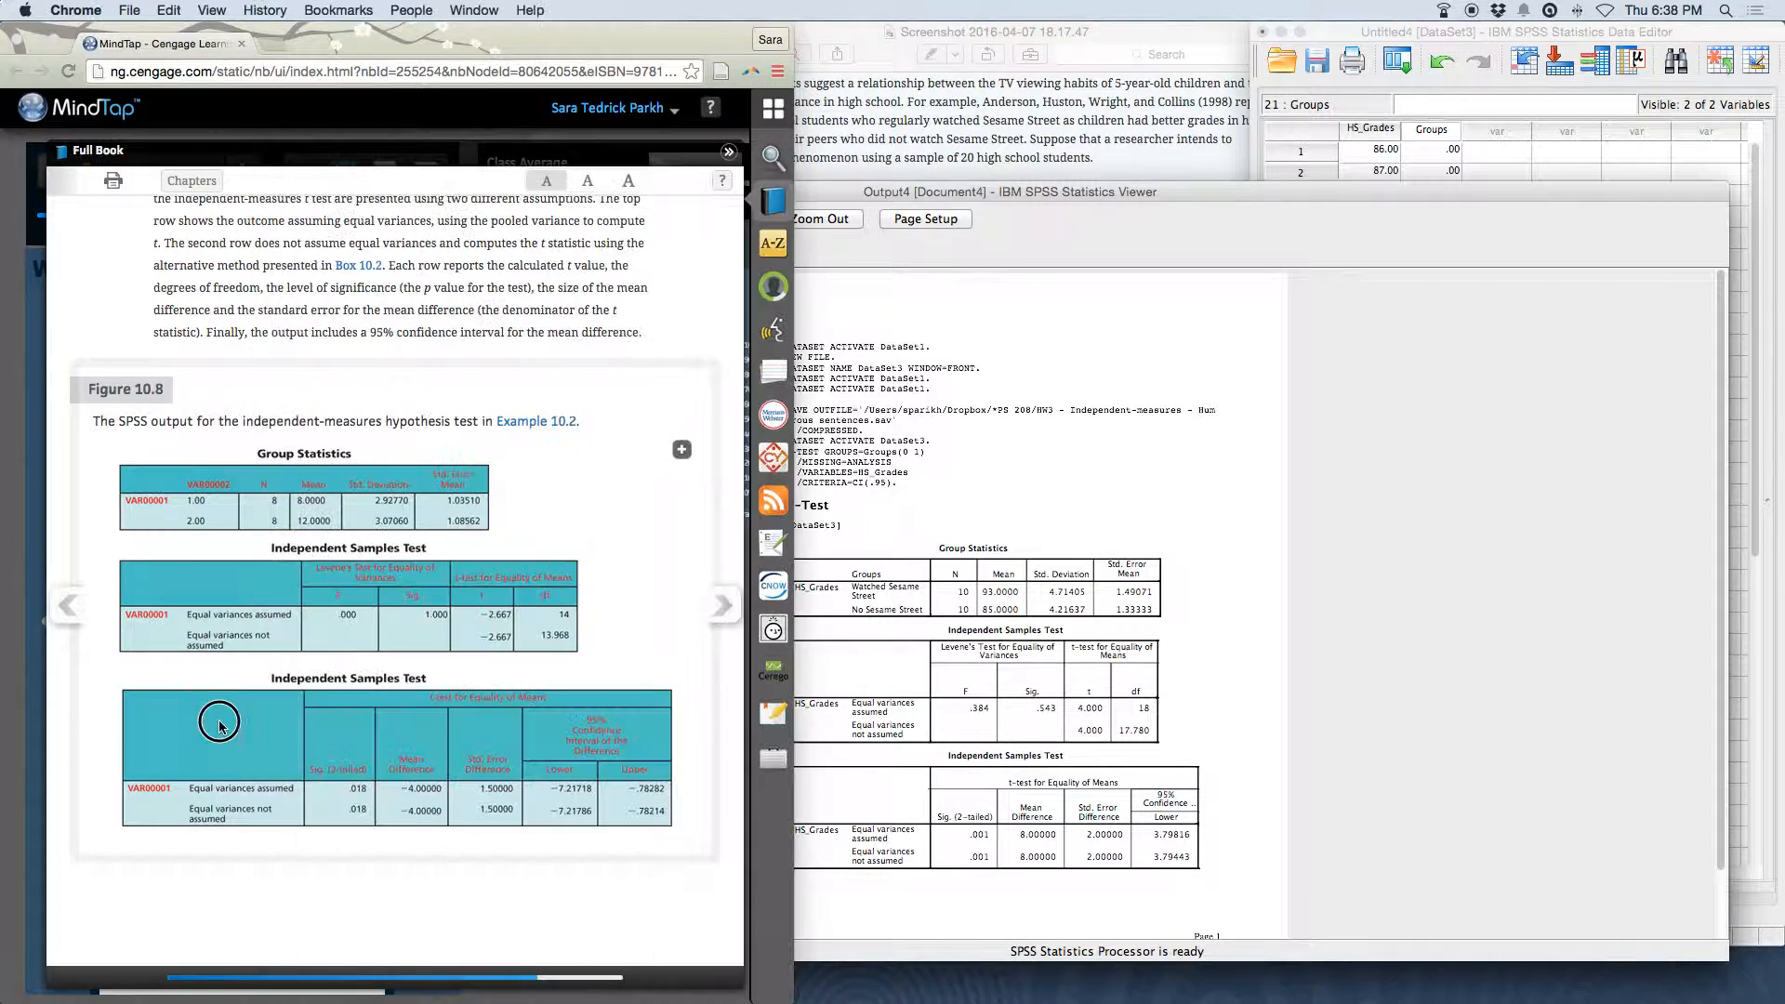
{"action": "left_click", "coordinate": [1125, 757]}
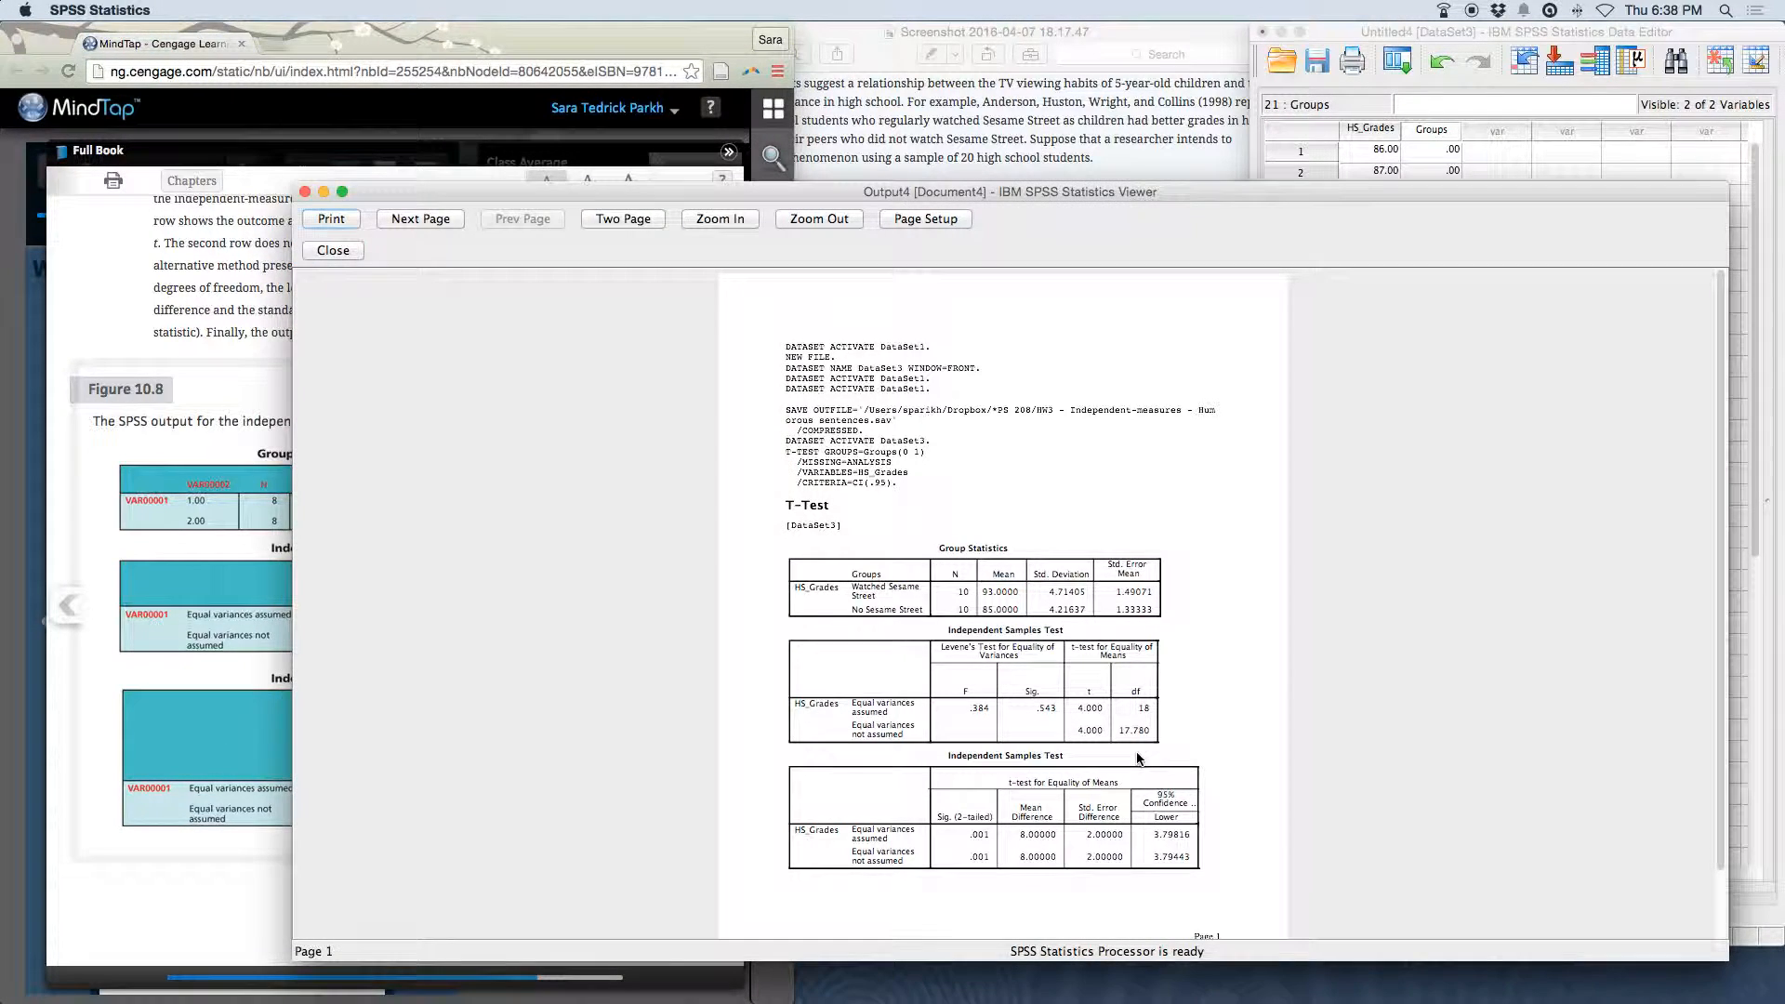
{"action": "scroll", "coordinate": [1088, 745], "scroll_direction": "down", "scroll_amount": 2}
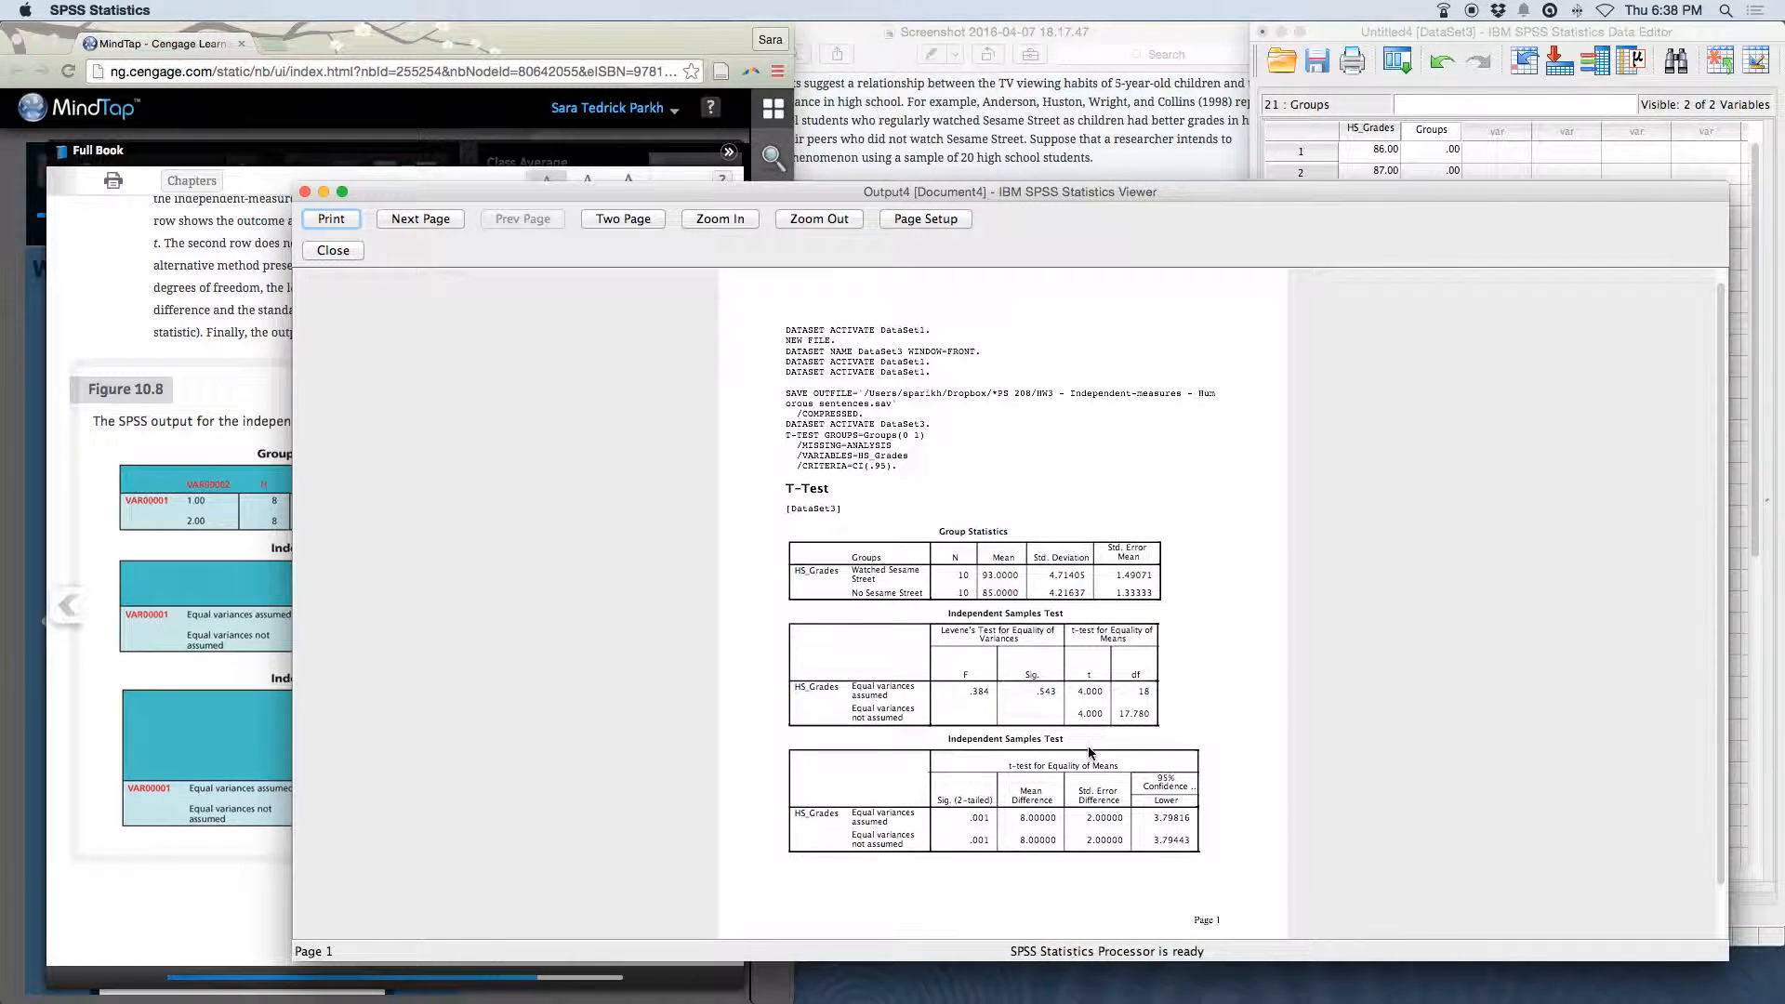
{"action": "left_click", "coordinate": [333, 250]}
Examine the group means, t value, degrees of freedom and two-tailed significance across the two t-test output tables.
{"action": "left_click", "coordinate": [1030, 805]}
{"action": "left_click", "coordinate": [603, 624]}
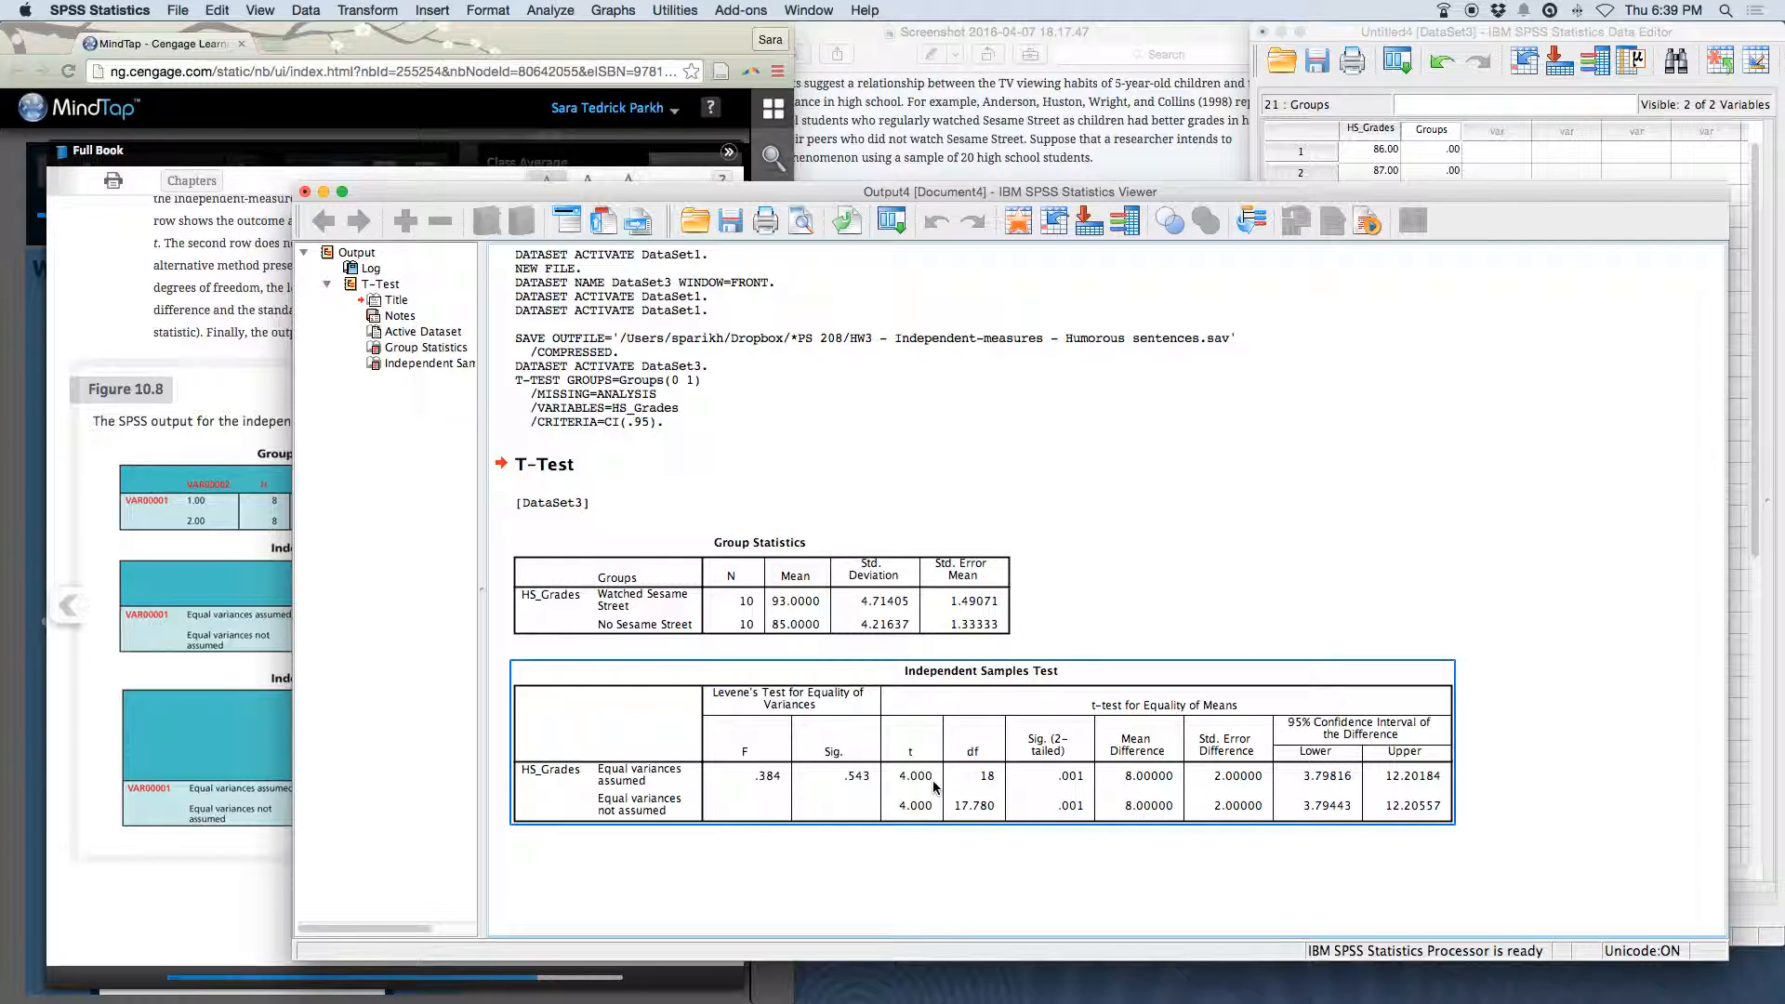
{"action": "left_click", "coordinate": [770, 626]}
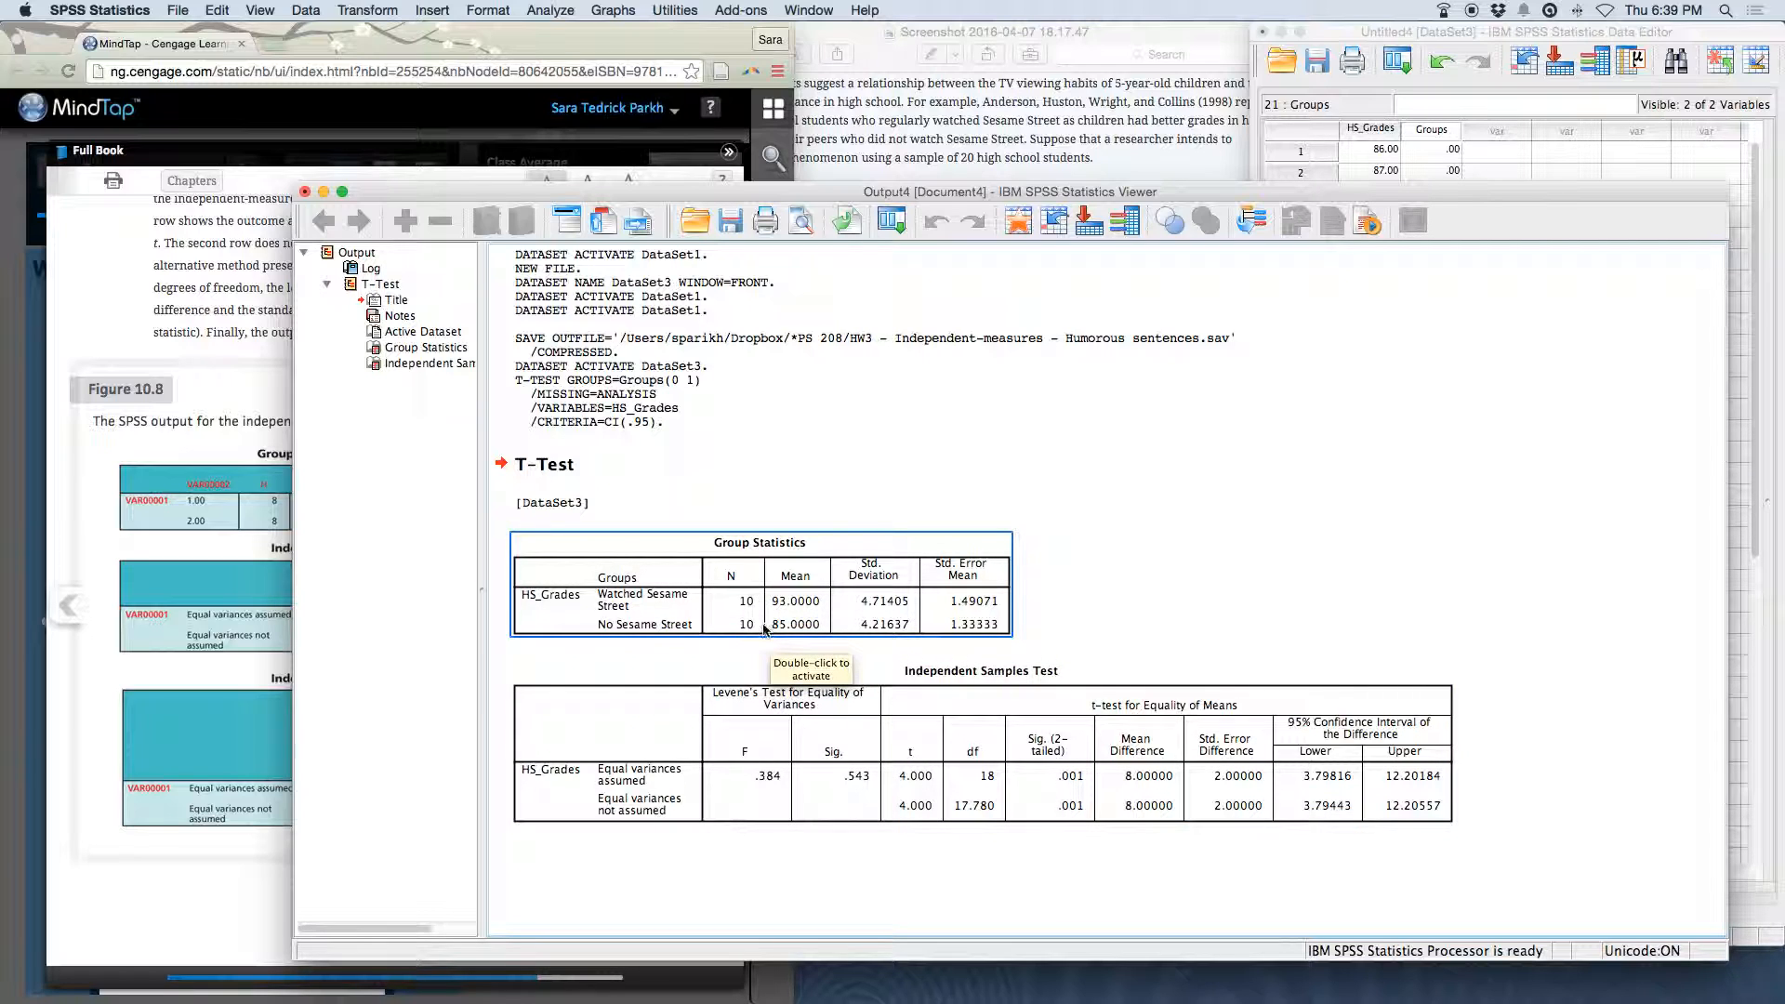
{"action": "left_click", "coordinate": [876, 739]}
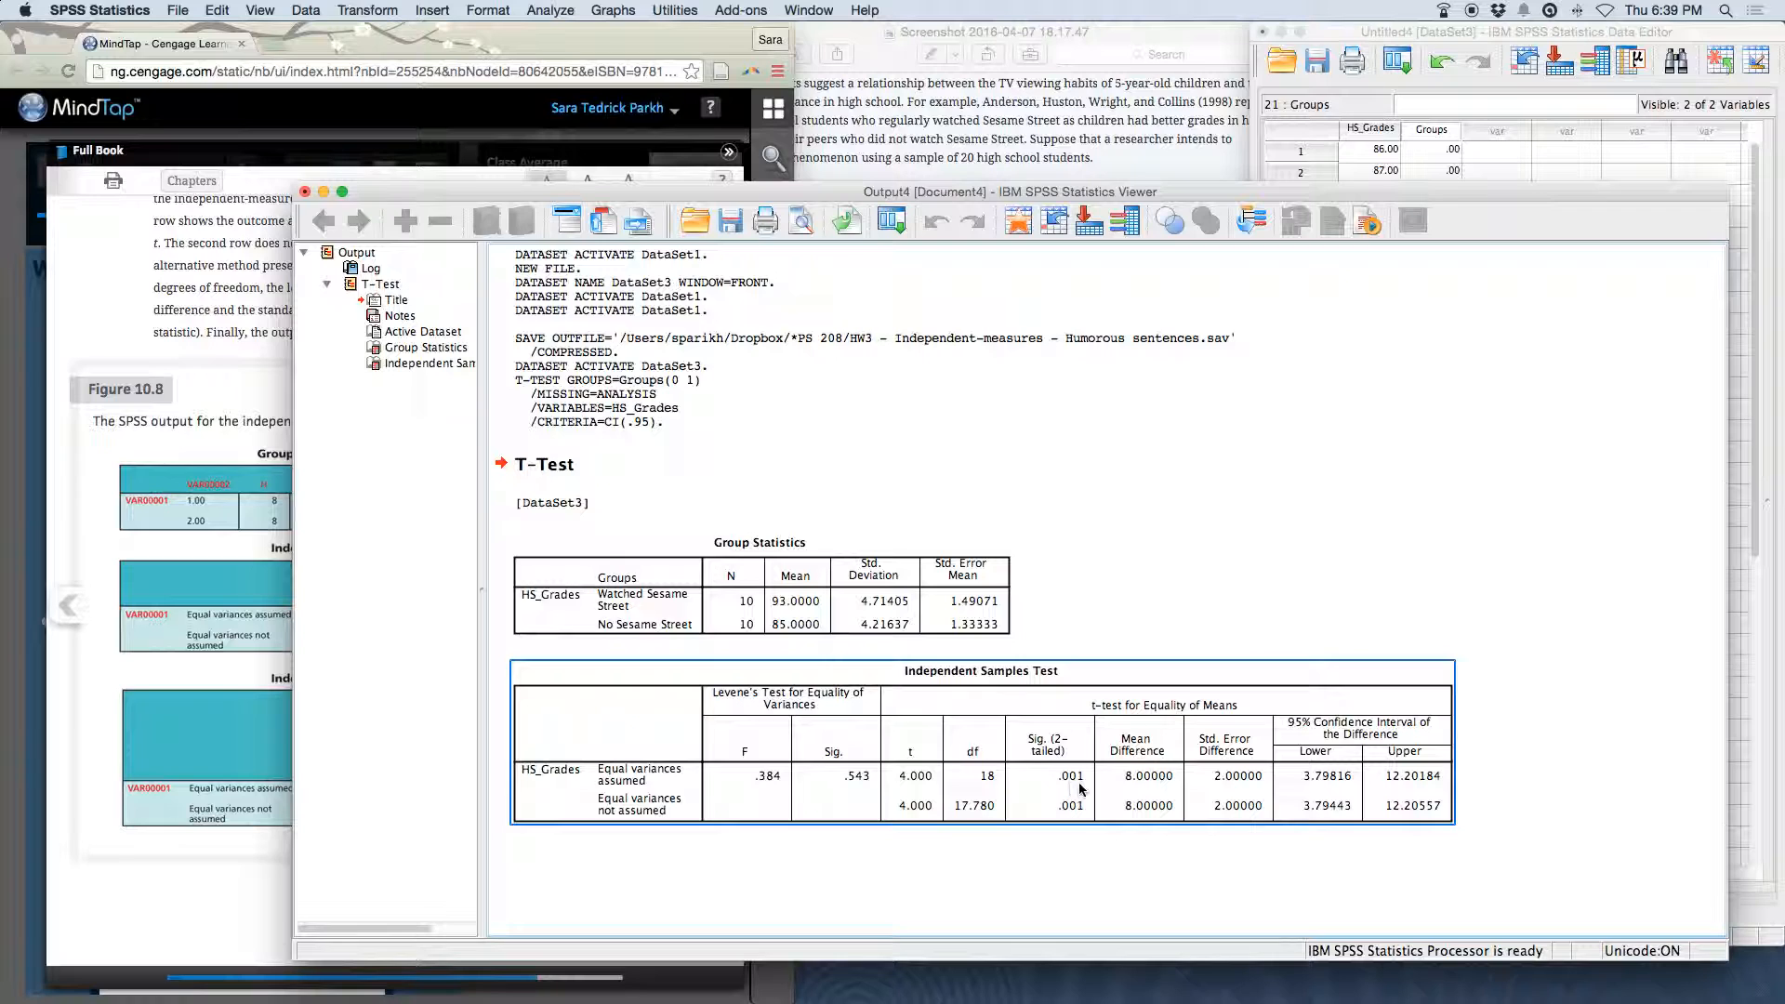
{"action": "left_click", "coordinate": [834, 616]}
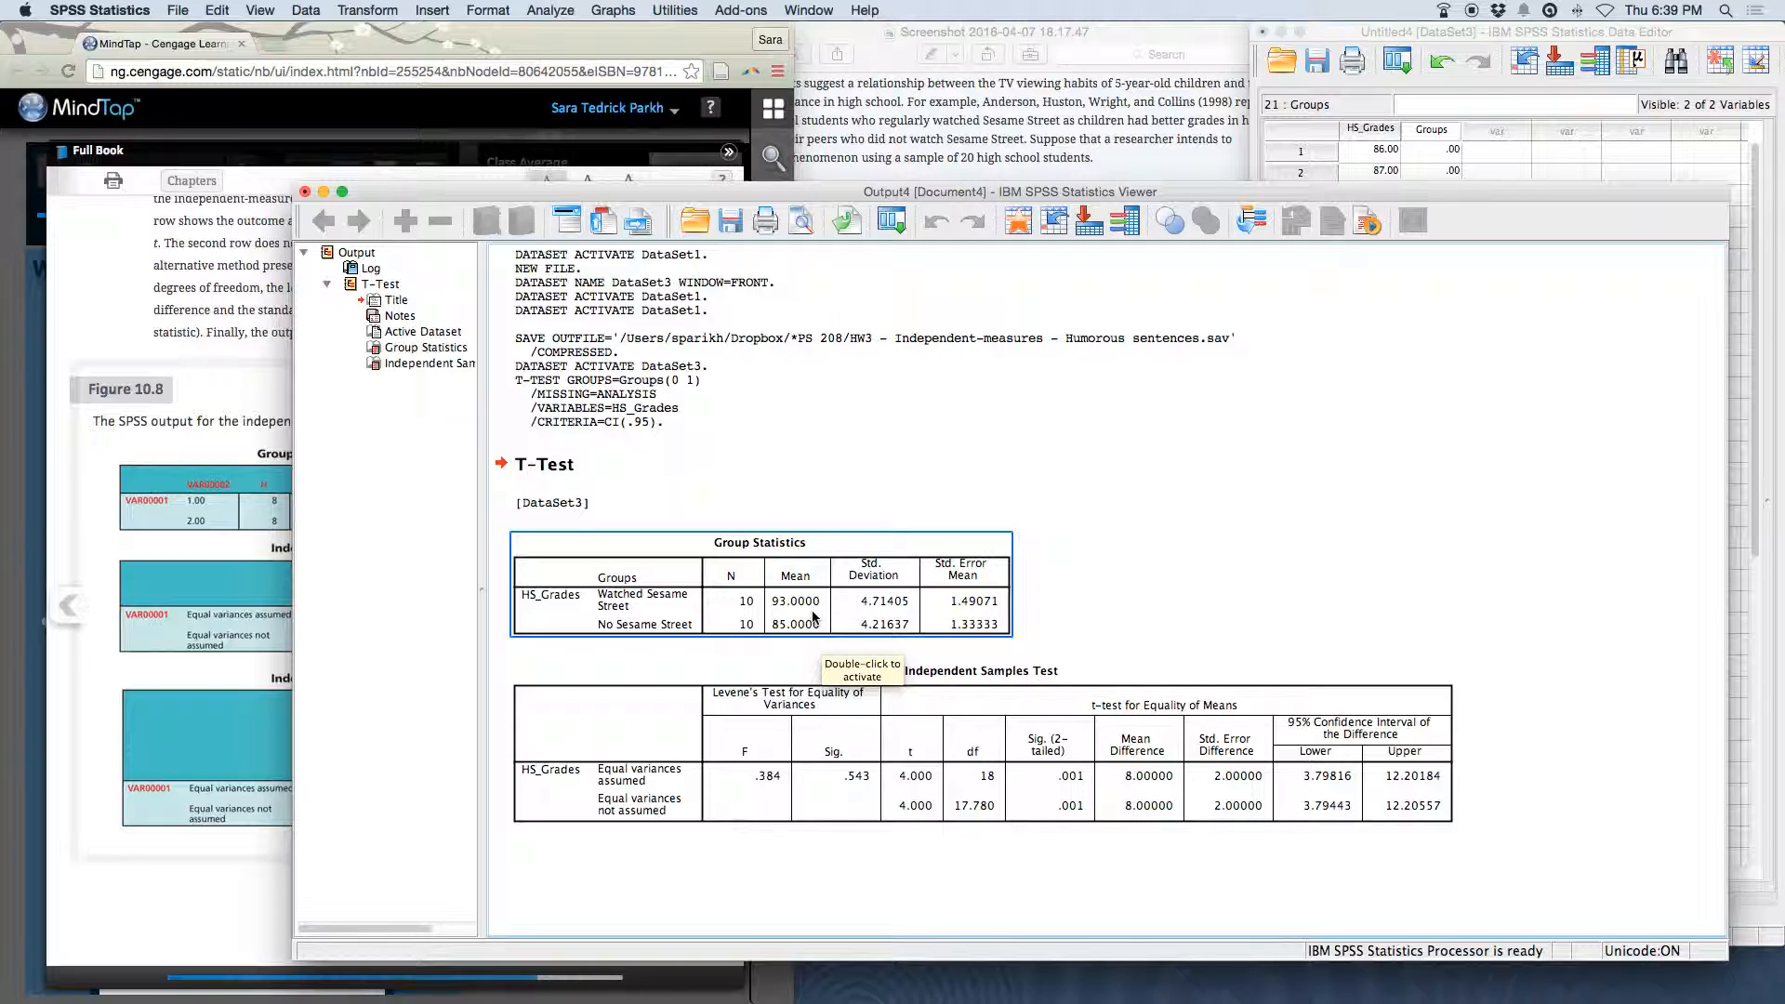
{"action": "left_click", "coordinate": [1129, 783]}
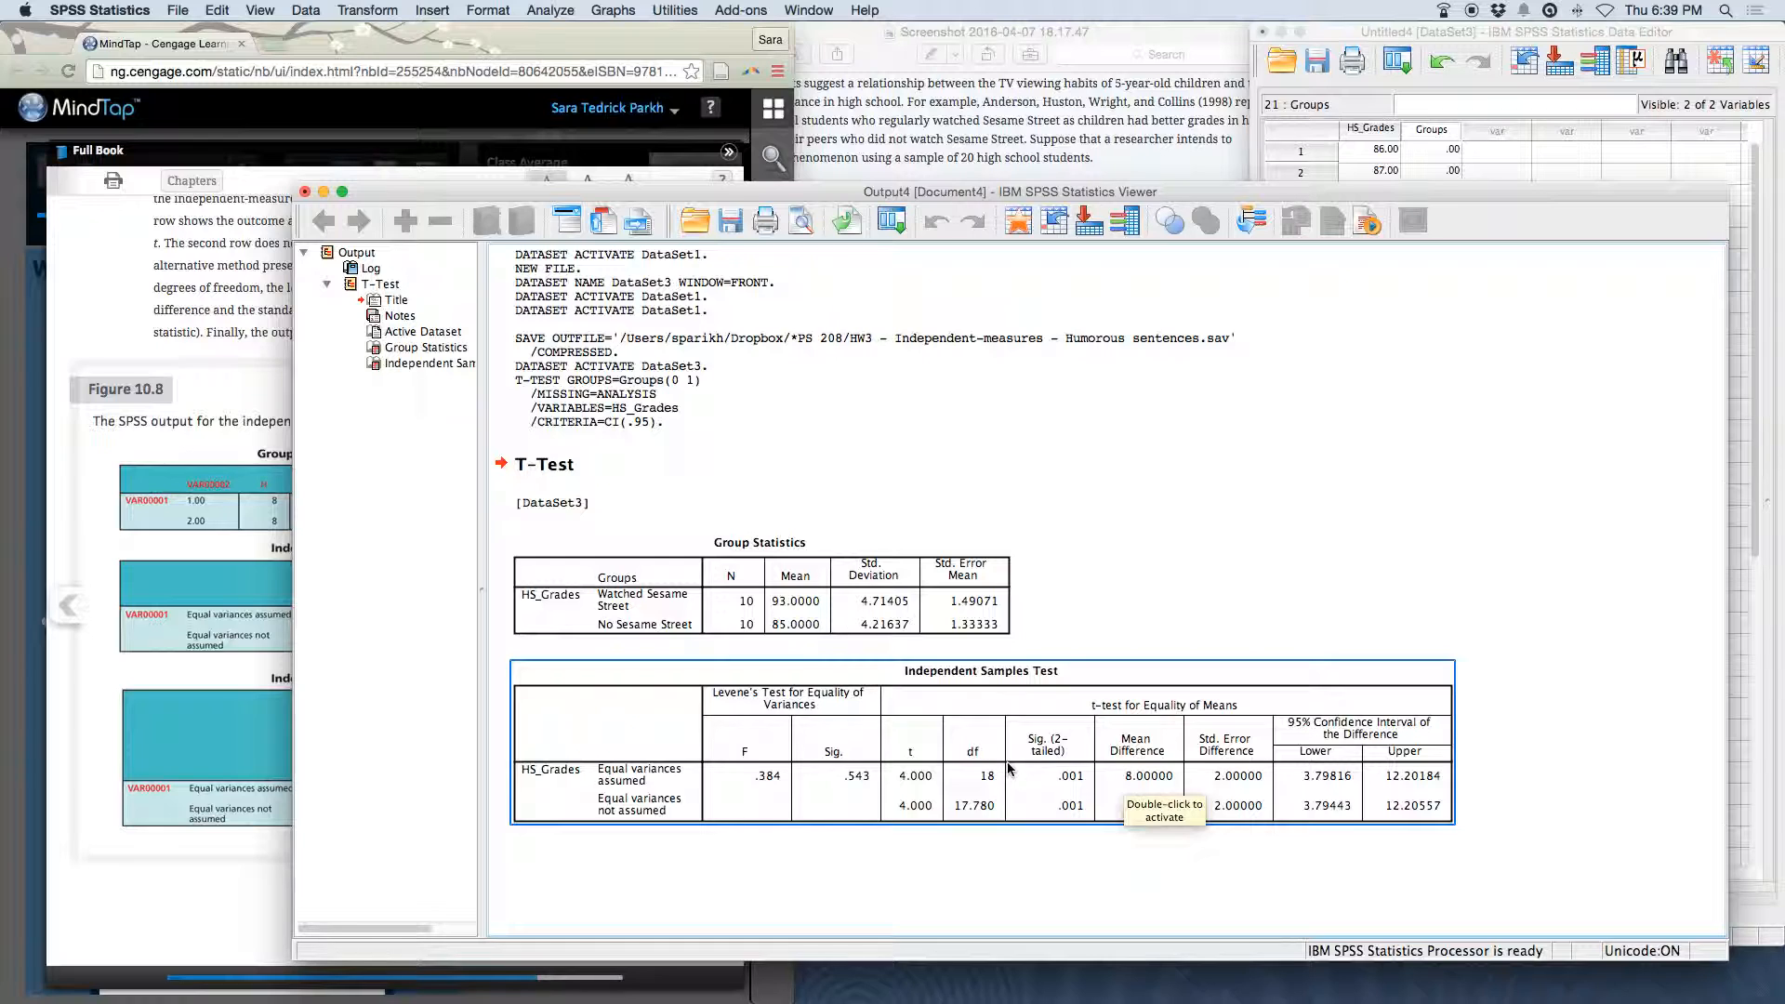
{"action": "left_click", "coordinate": [870, 627]}
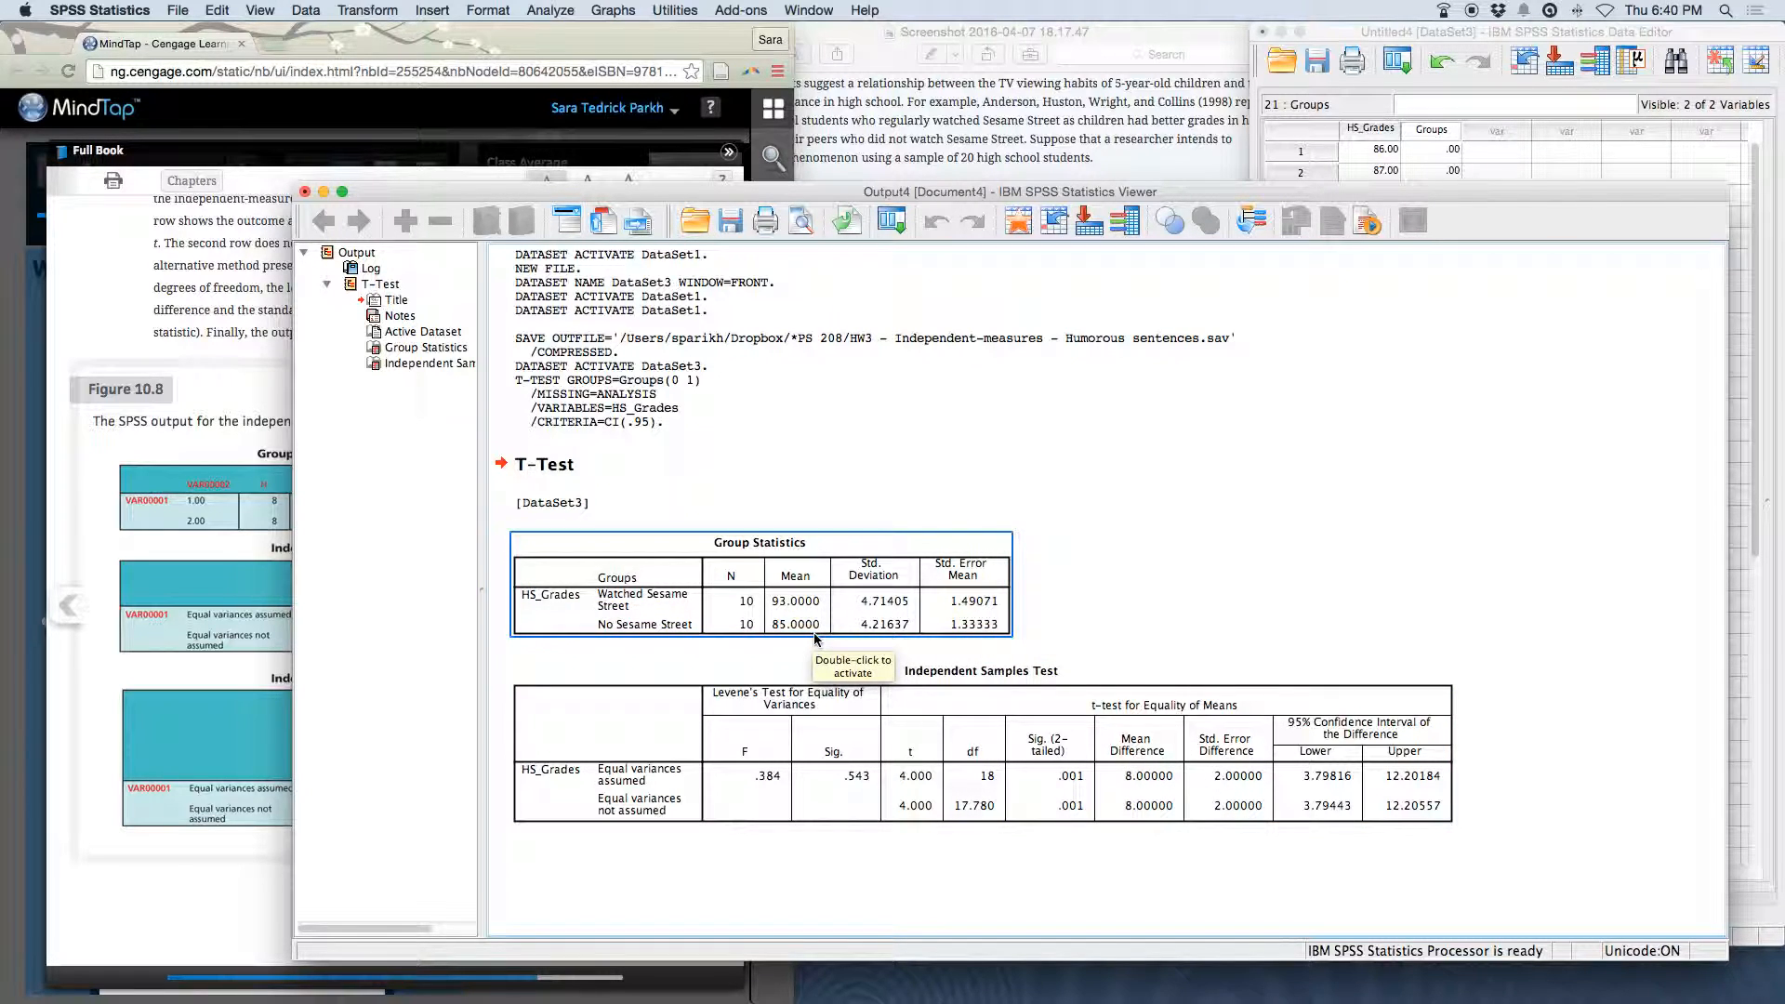
{"action": "left_click", "coordinate": [1102, 739]}
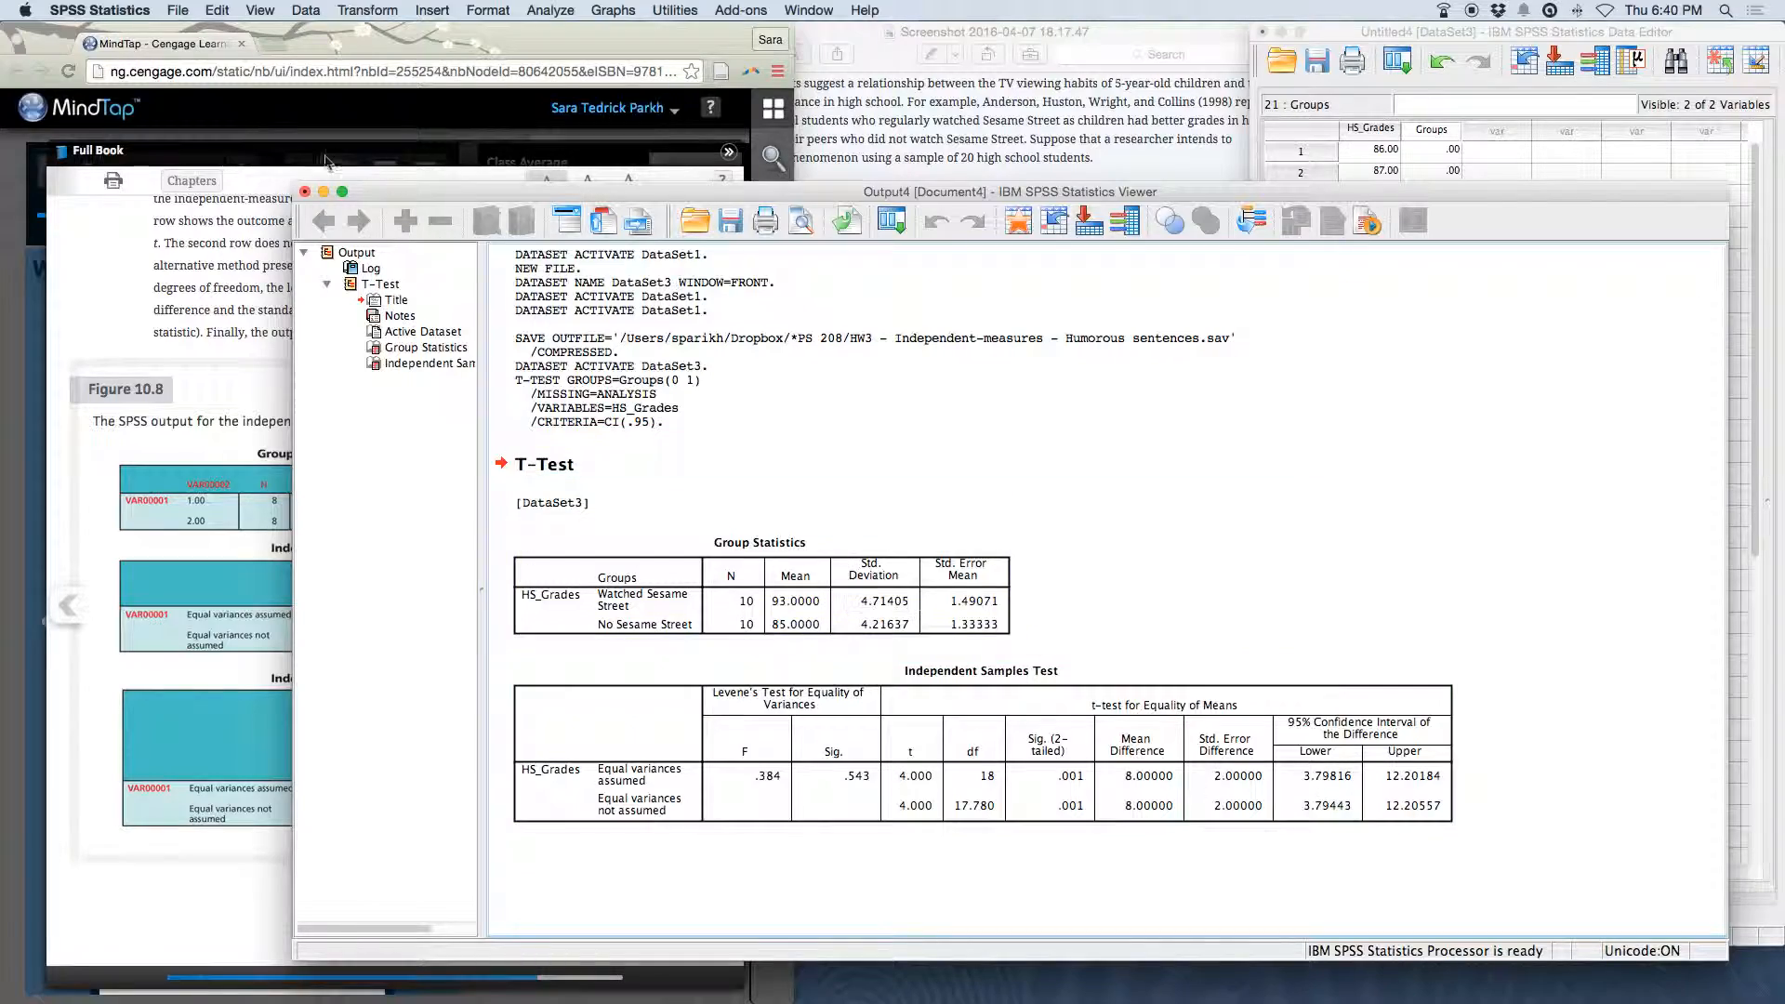
Put away the output viewer and the Sesame Street problem screenshot, and return to the data editor.
{"action": "left_click", "coordinate": [325, 192]}
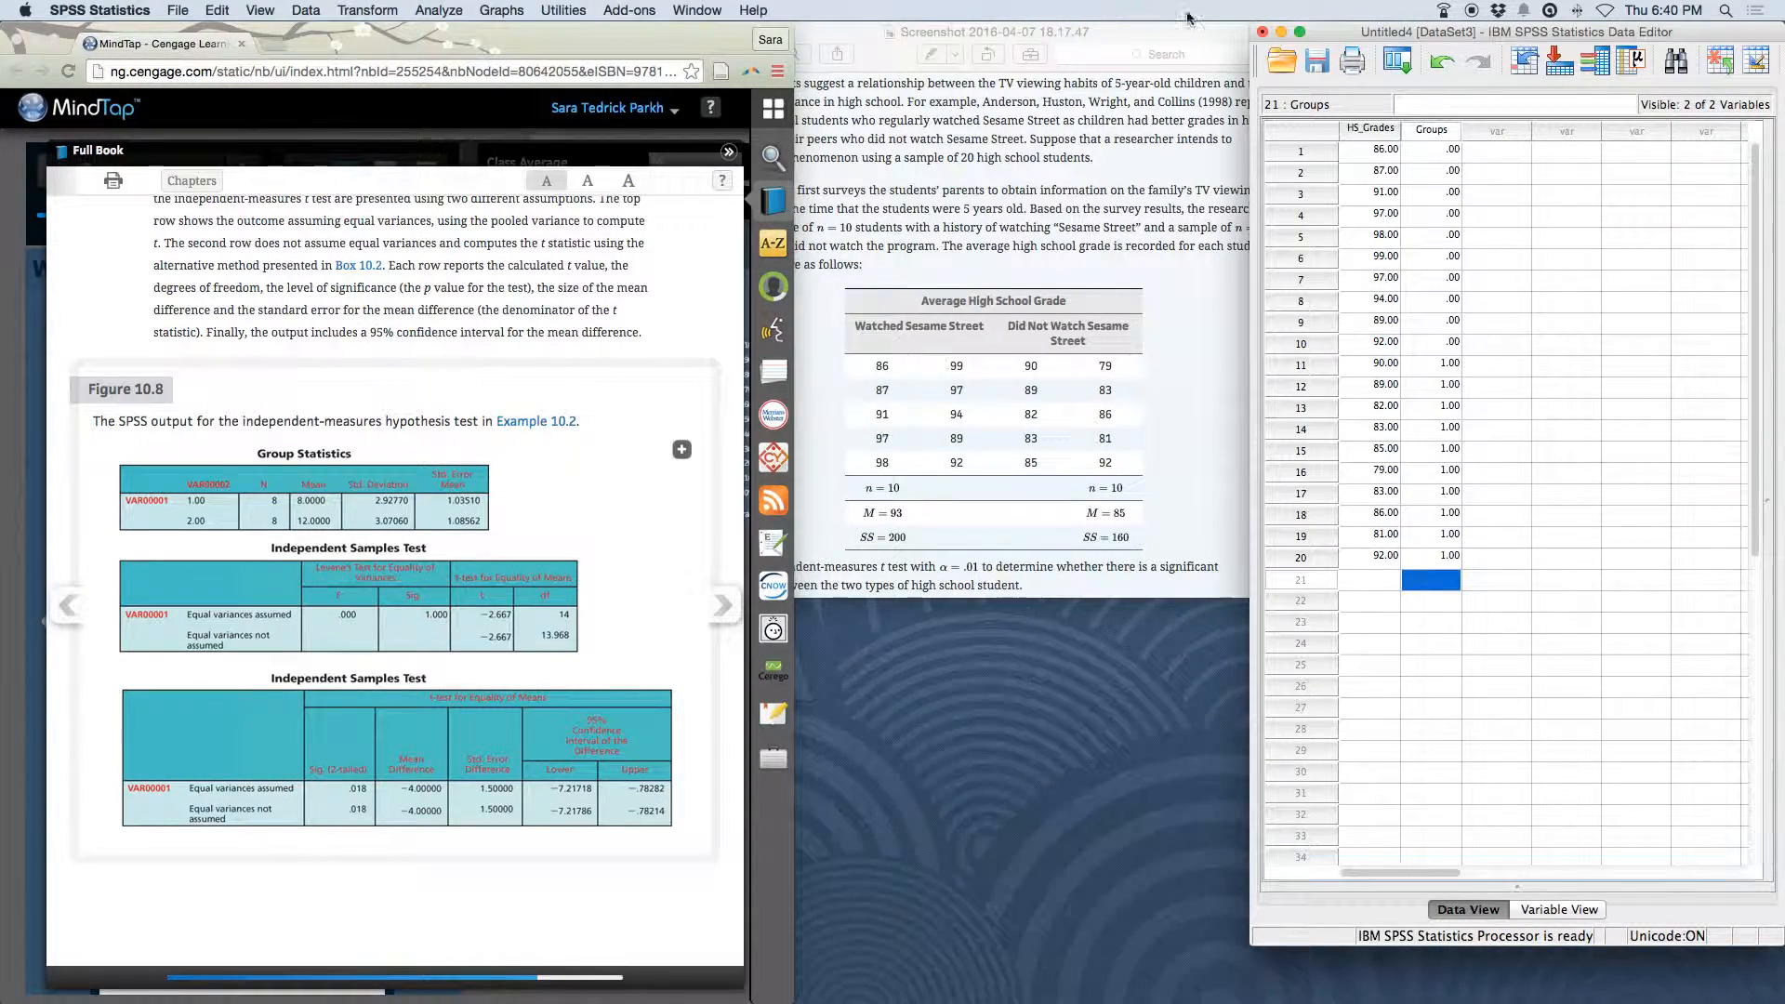
{"action": "left_click", "coordinate": [1062, 249]}
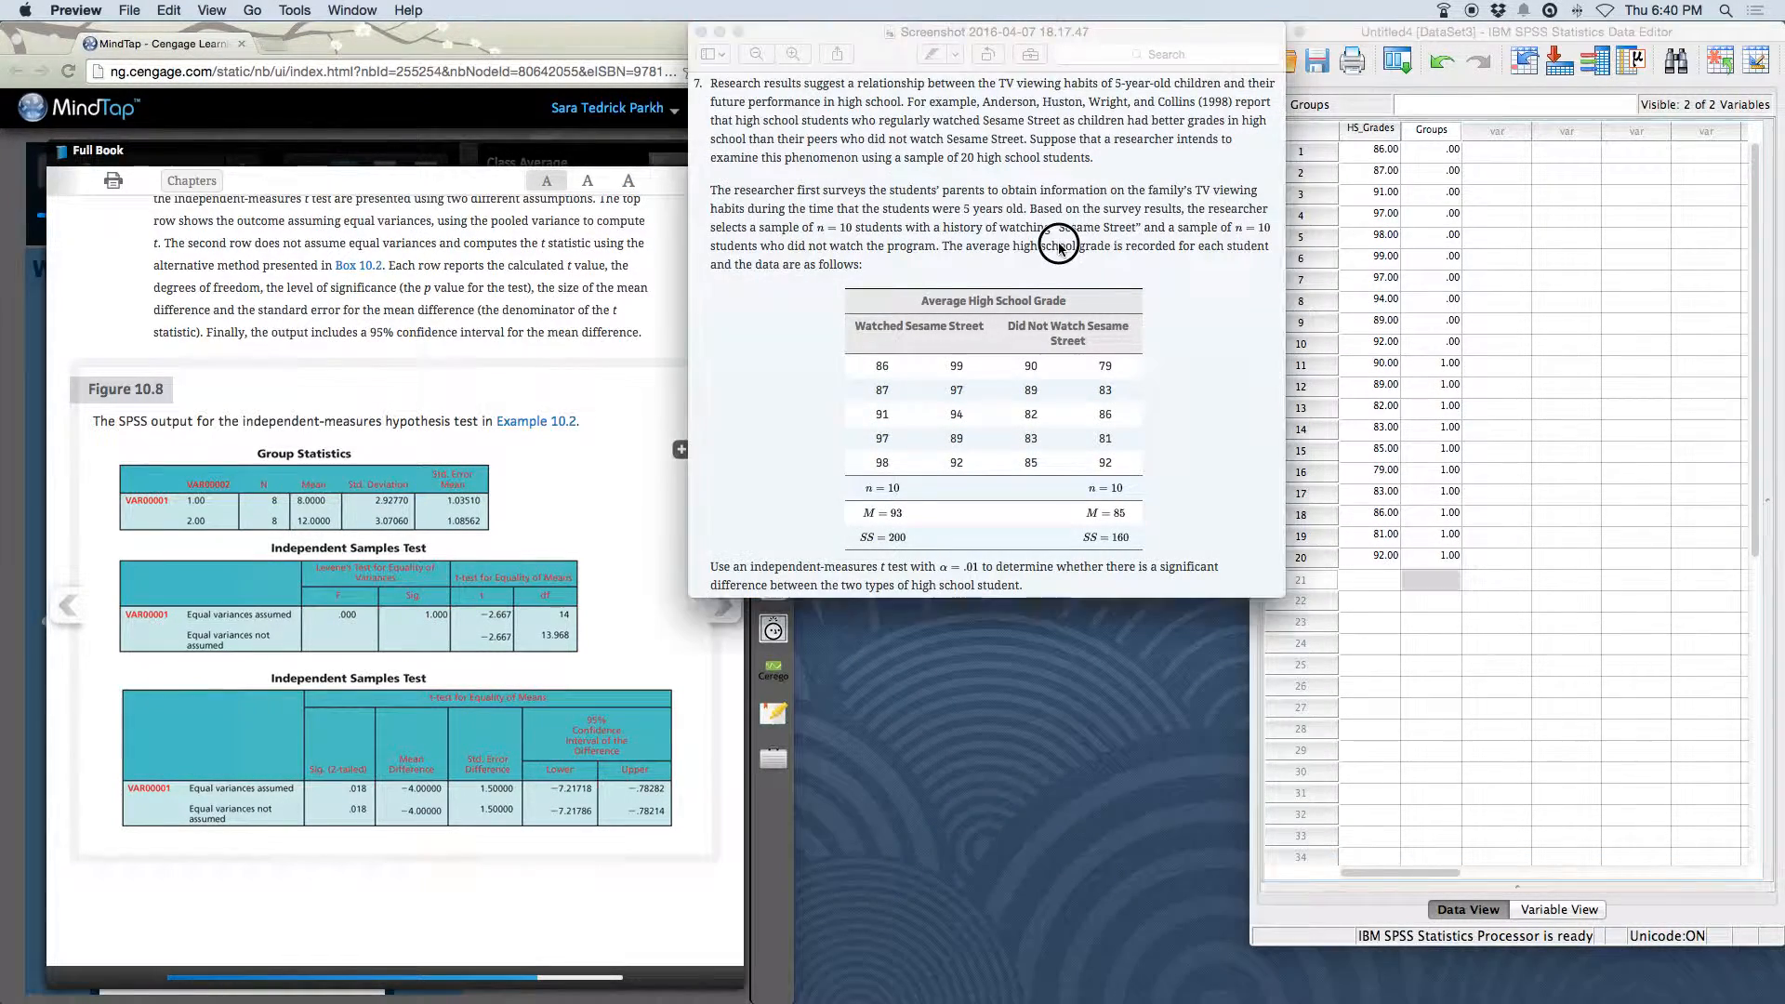
{"action": "left_click", "coordinate": [725, 41]}
{"action": "left_click", "coordinate": [1323, 35]}
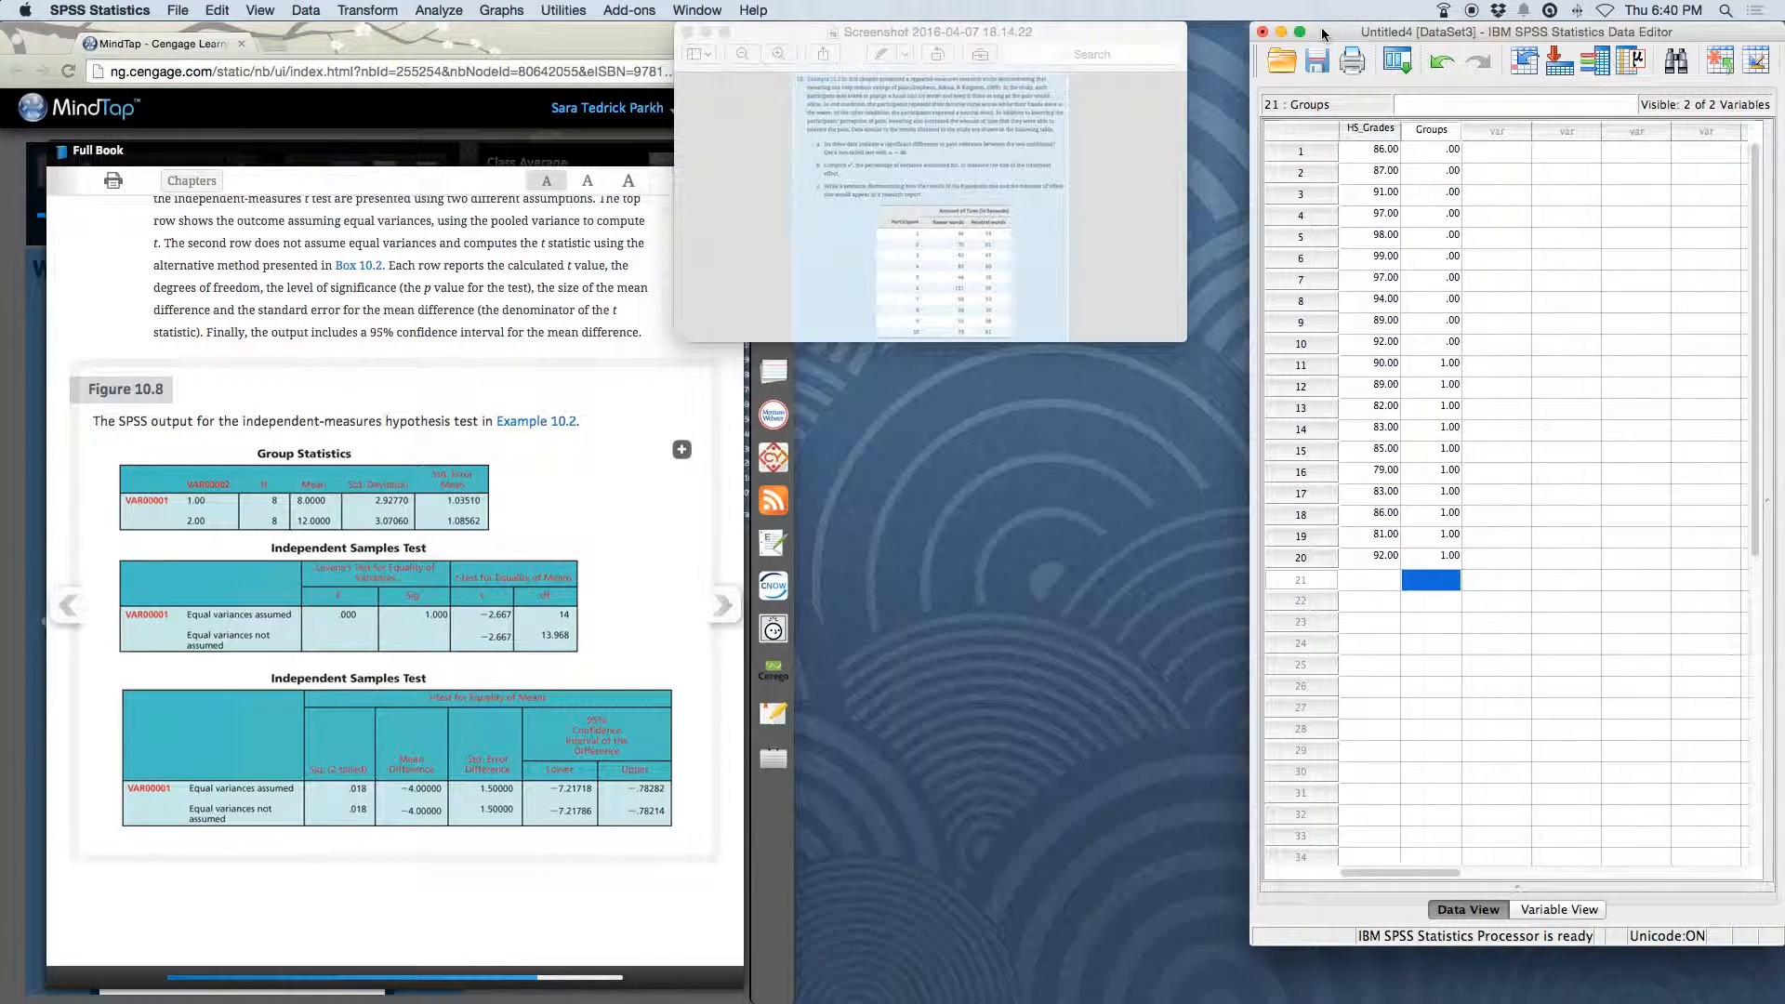
Start saving the dataset, using the *PS 208 folder inside Dropbox as the location.
{"action": "left_click", "coordinate": [1316, 61]}
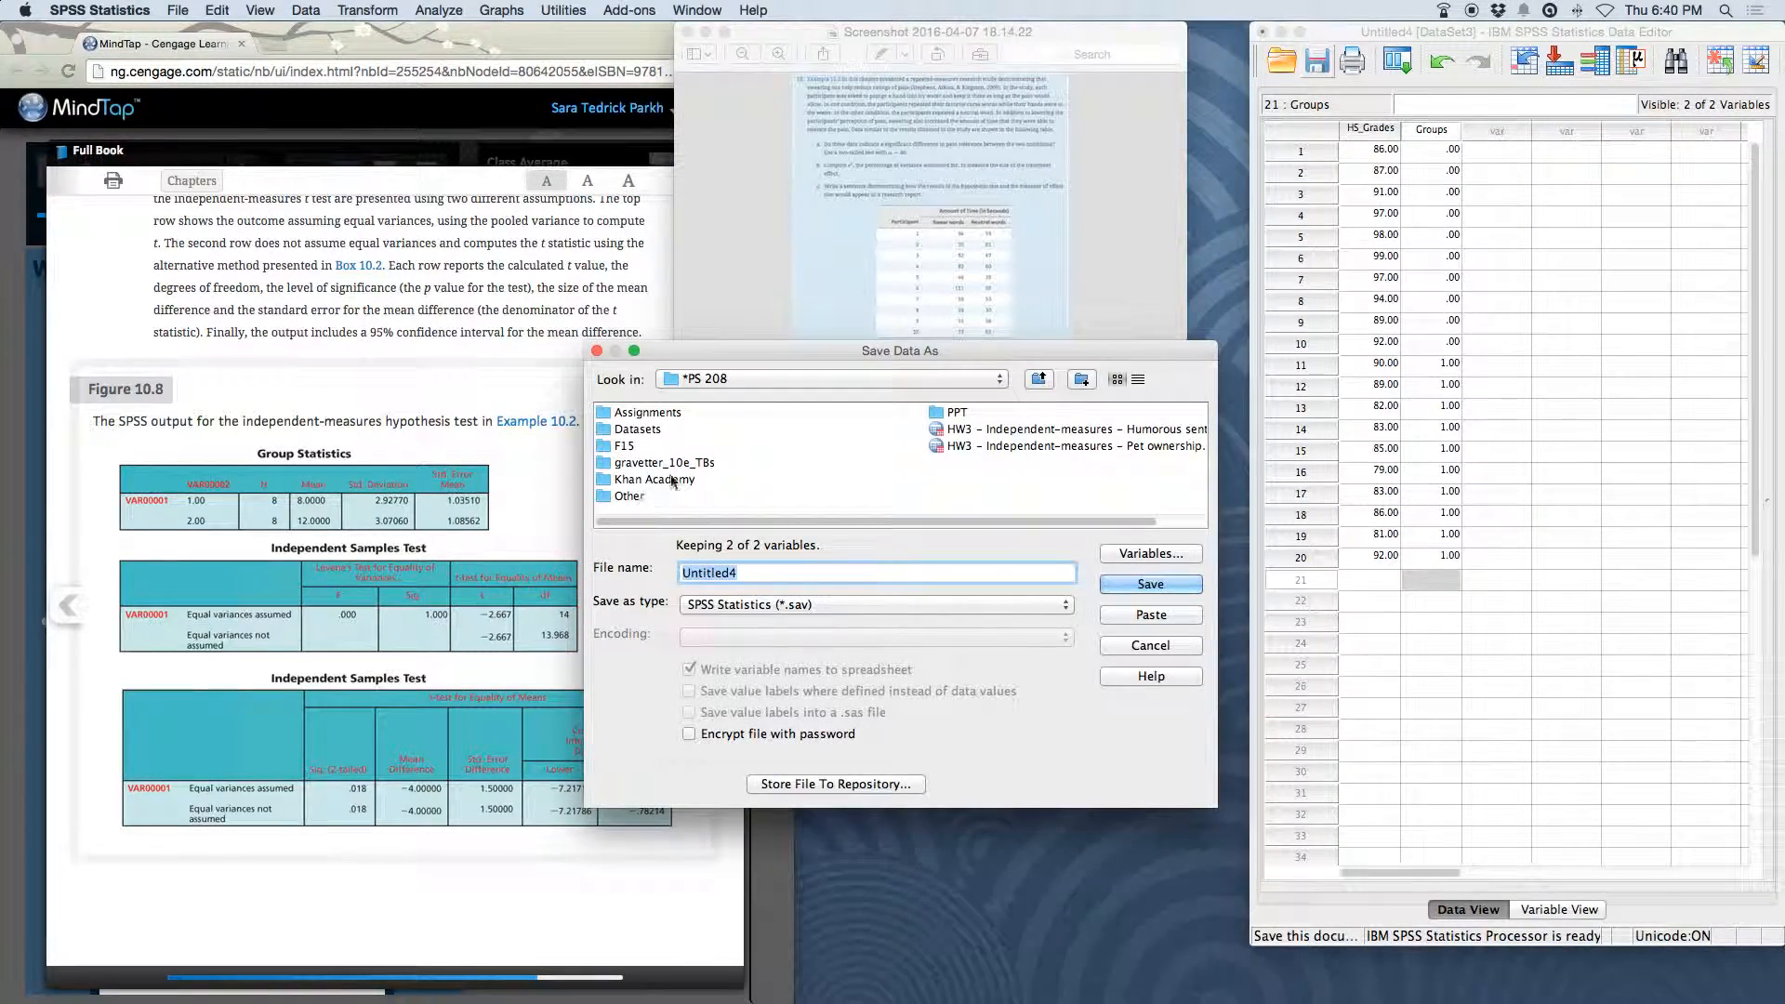
{"action": "left_click", "coordinate": [762, 379]}
{"action": "left_click", "coordinate": [767, 362]}
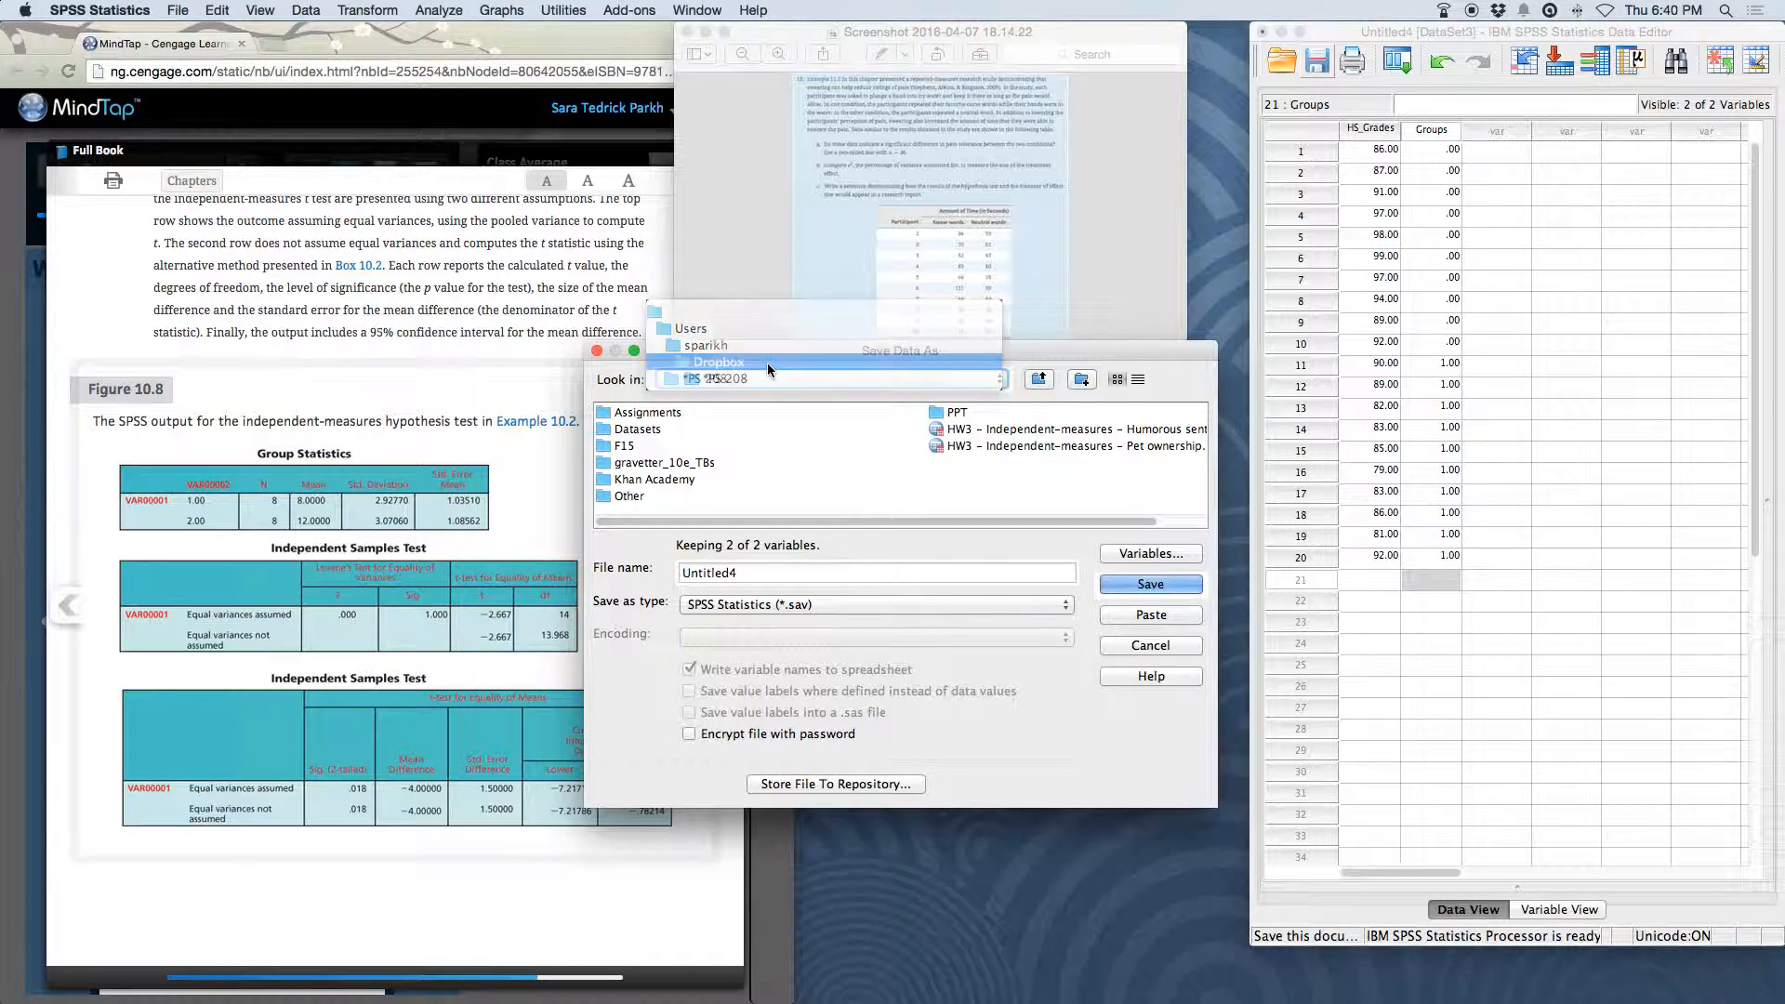
{"action": "double_click", "coordinate": [846, 415]}
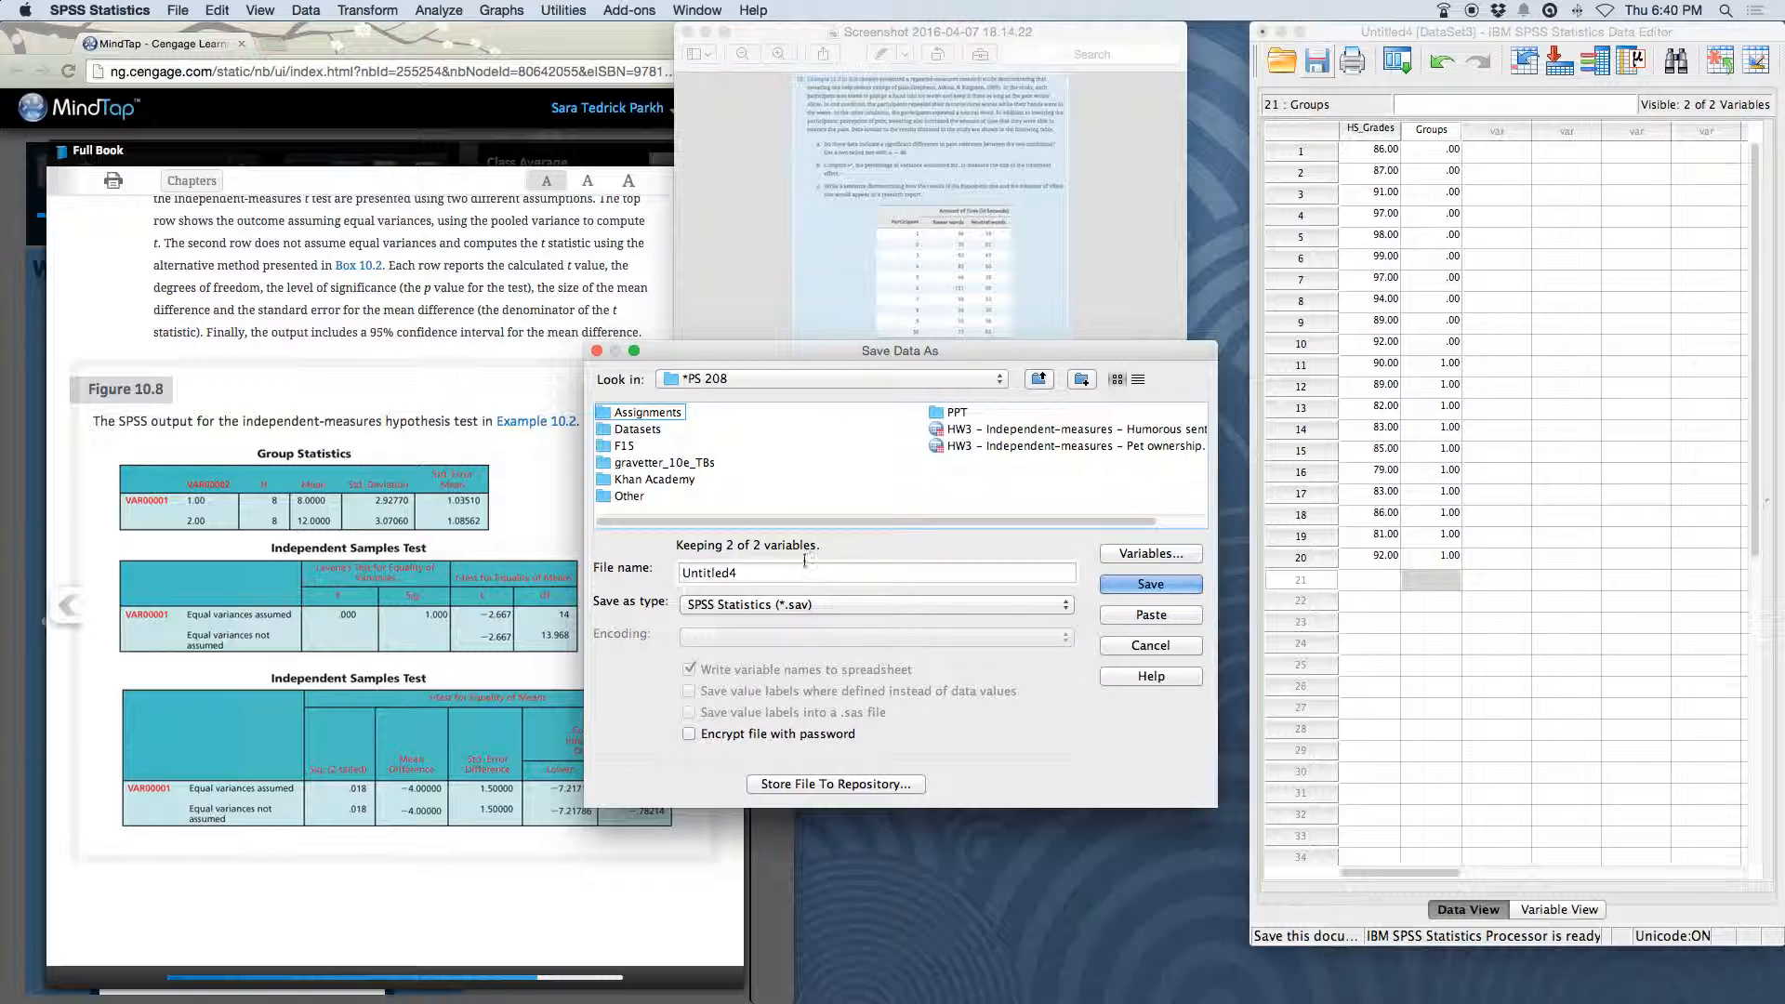
Name the dataset file "Demo - Sesame Street" in the *PS 208 folder.
{"action": "left_click", "coordinate": [970, 449]}
{"action": "left_click", "coordinate": [986, 571]}
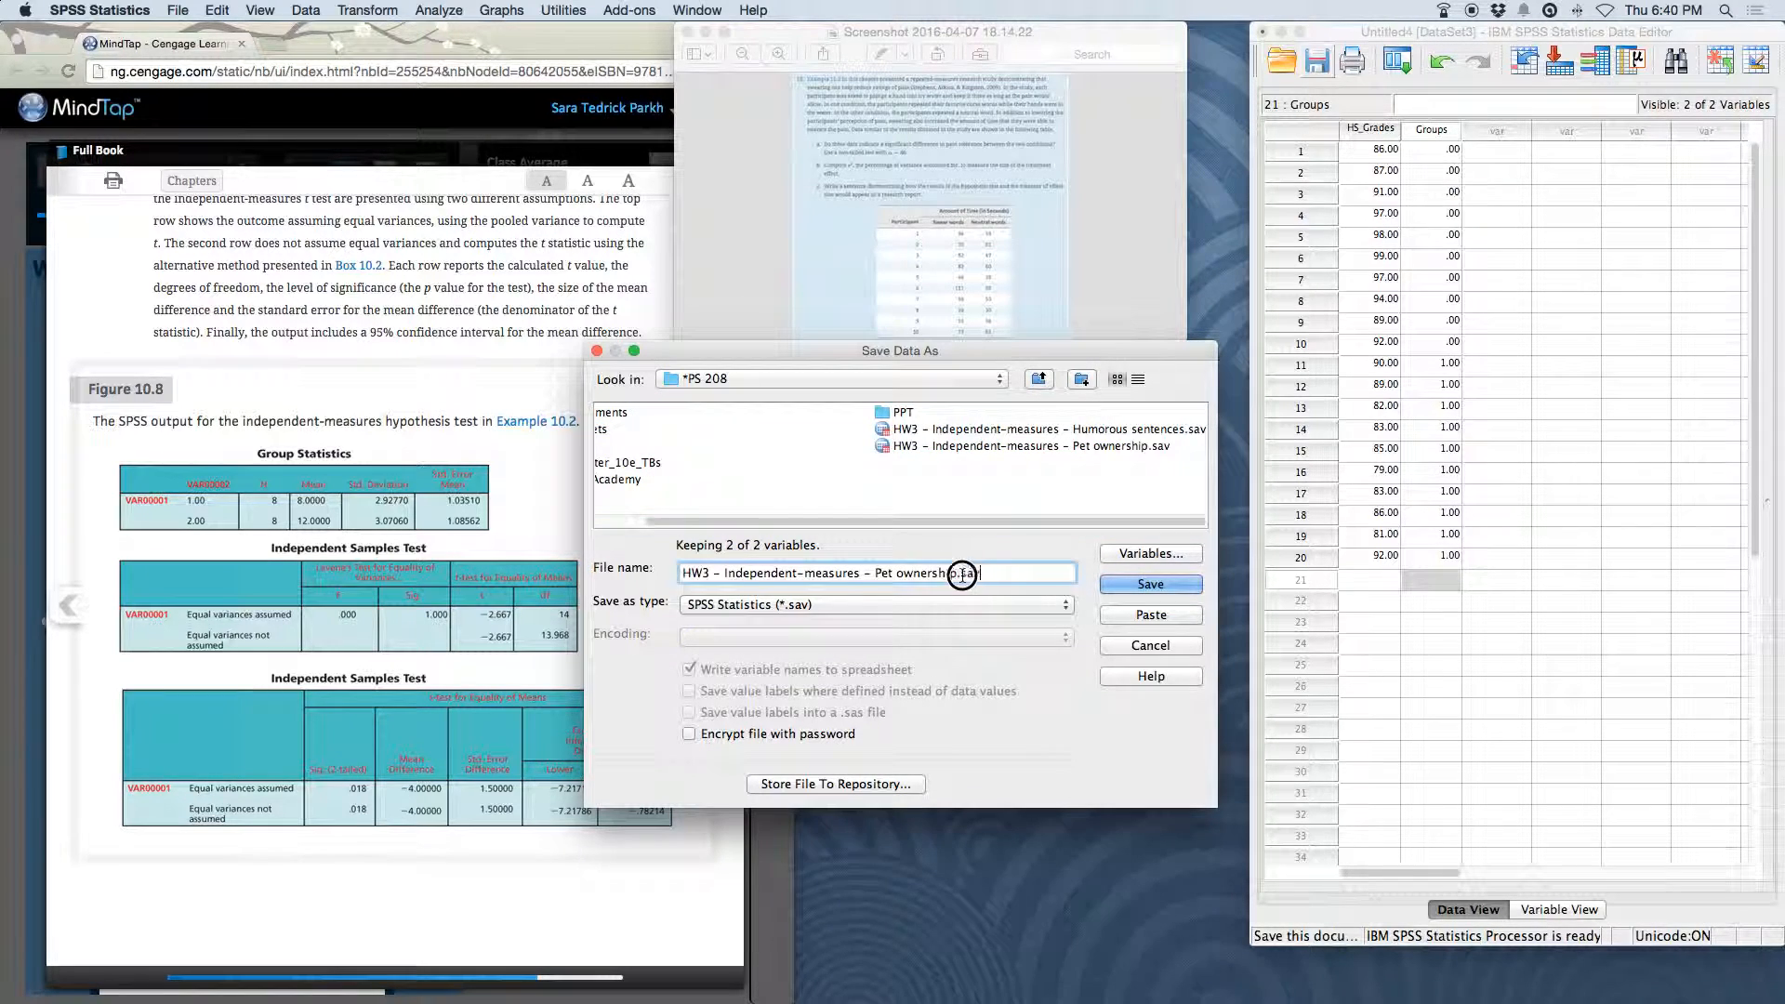
{"action": "left_click_drag", "start_coordinate": [570, 589], "coordinate": [677, 572]}
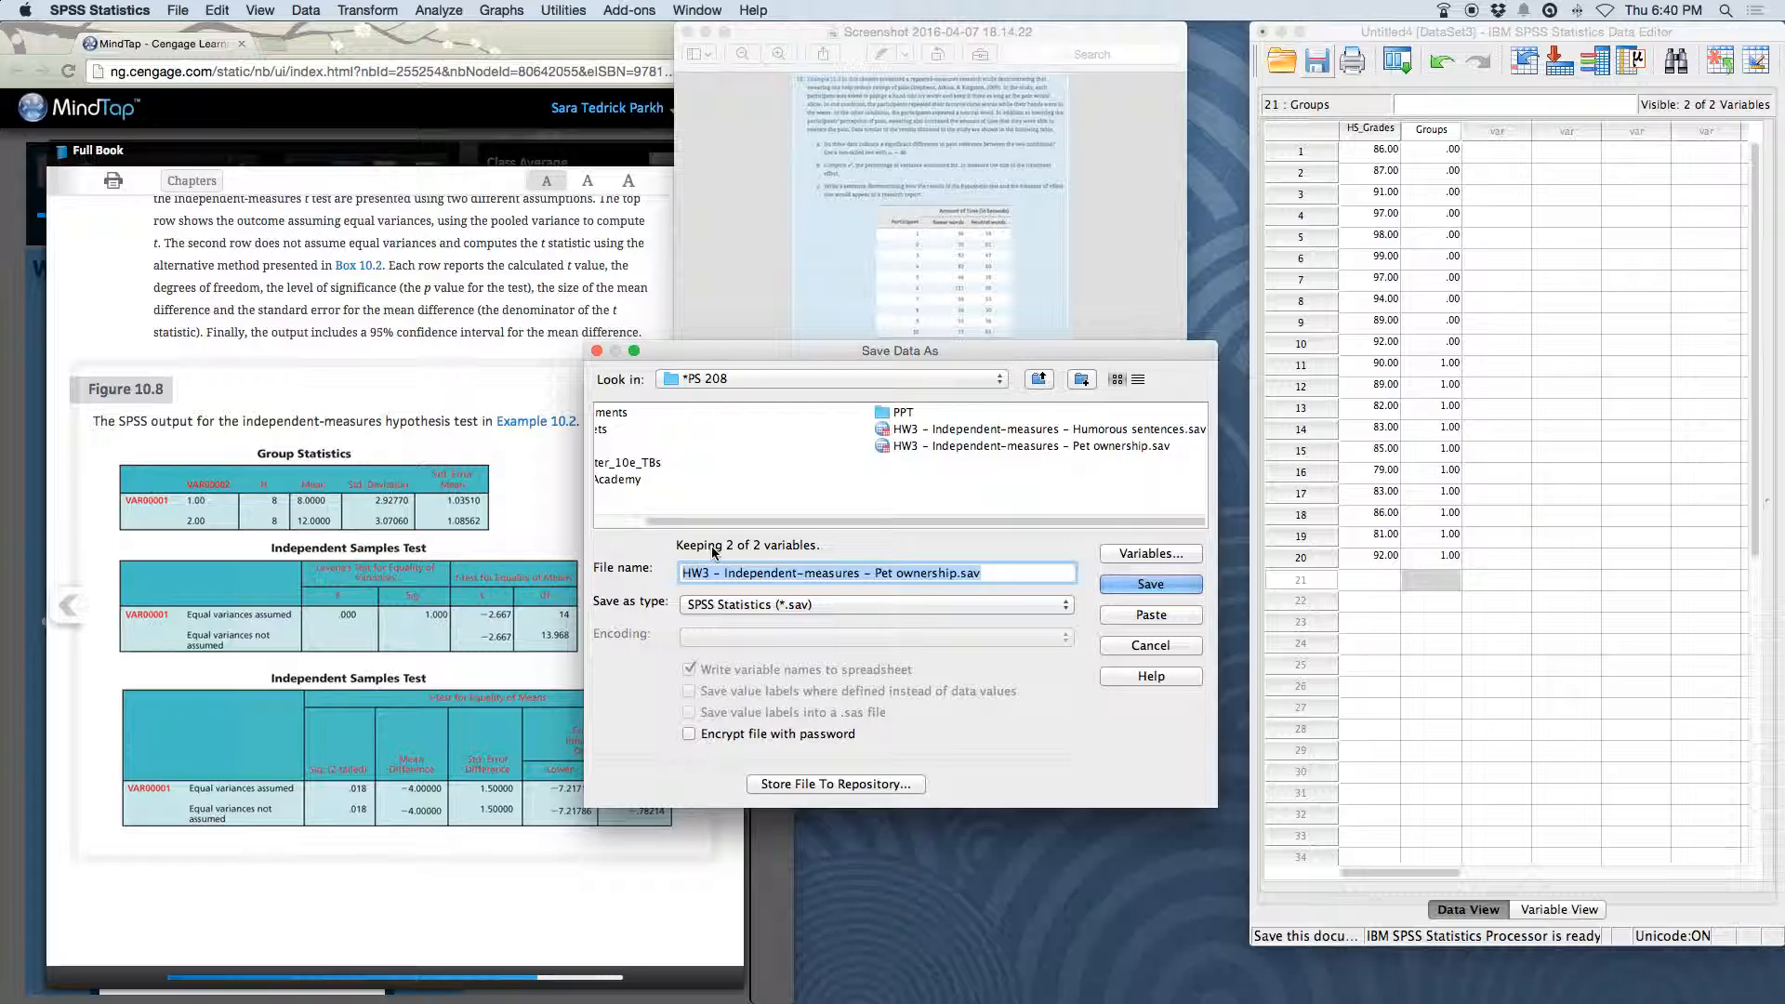
{"action": "type", "text": "emo"}
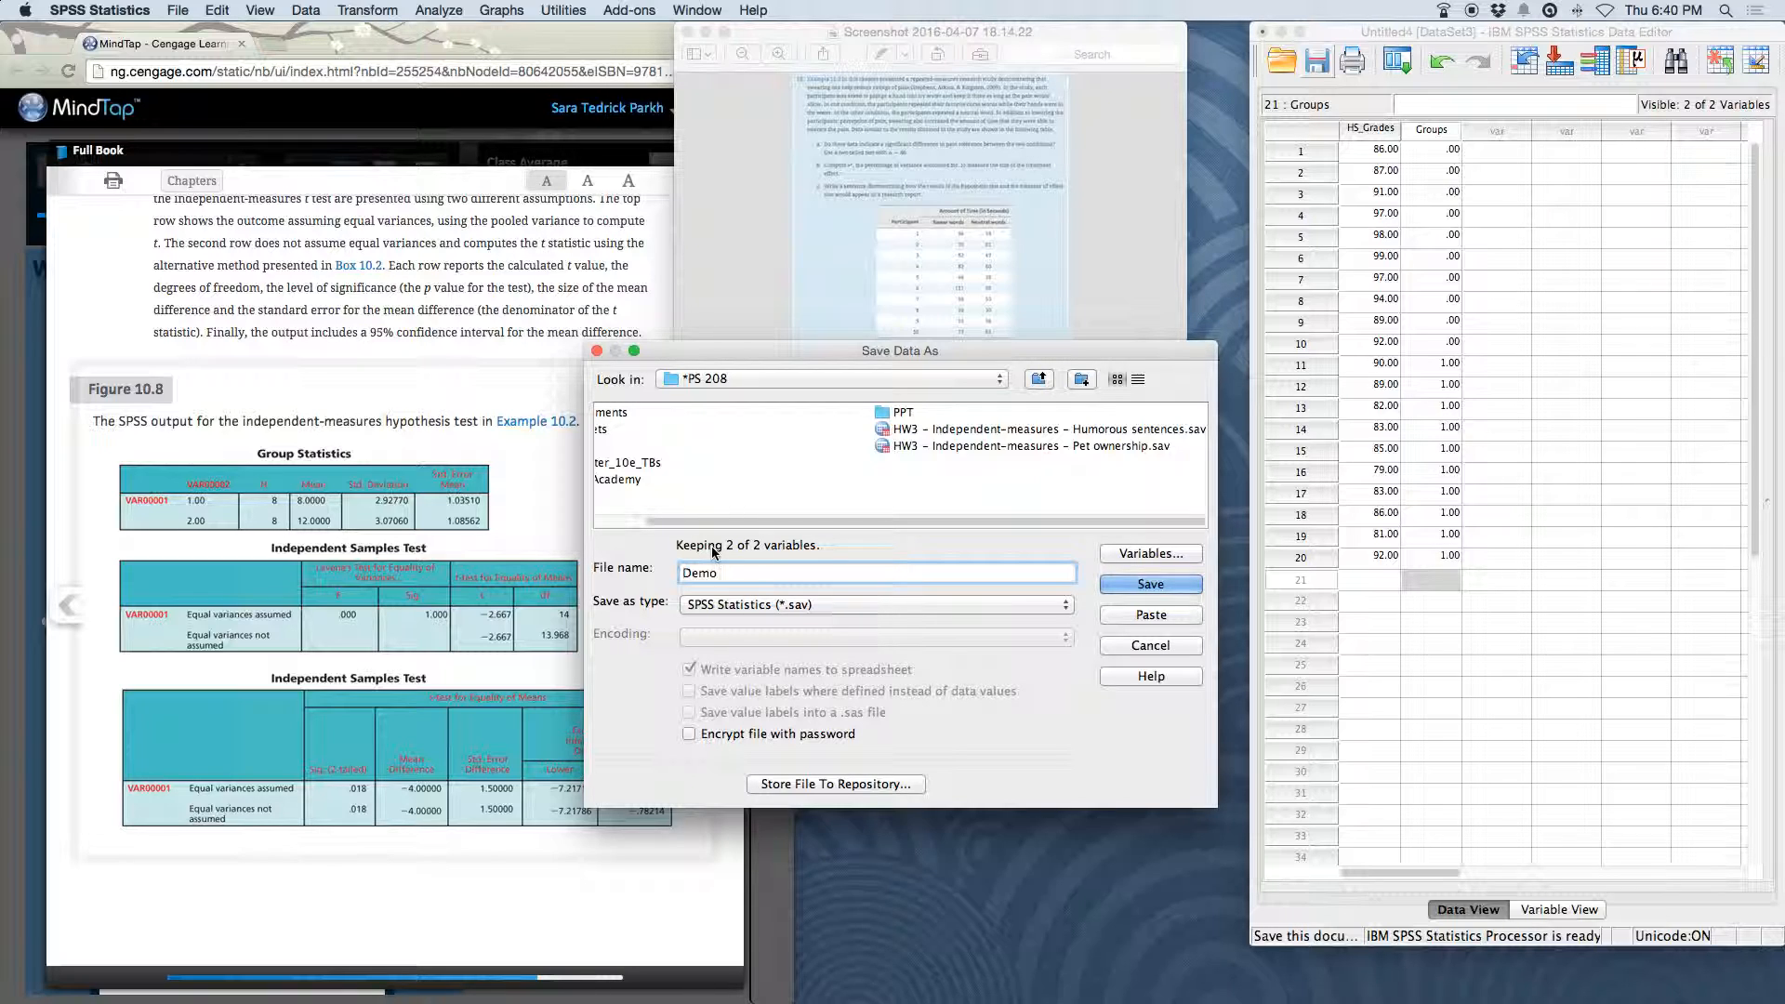
{"action": "type", "text": " - Sesame Street"}
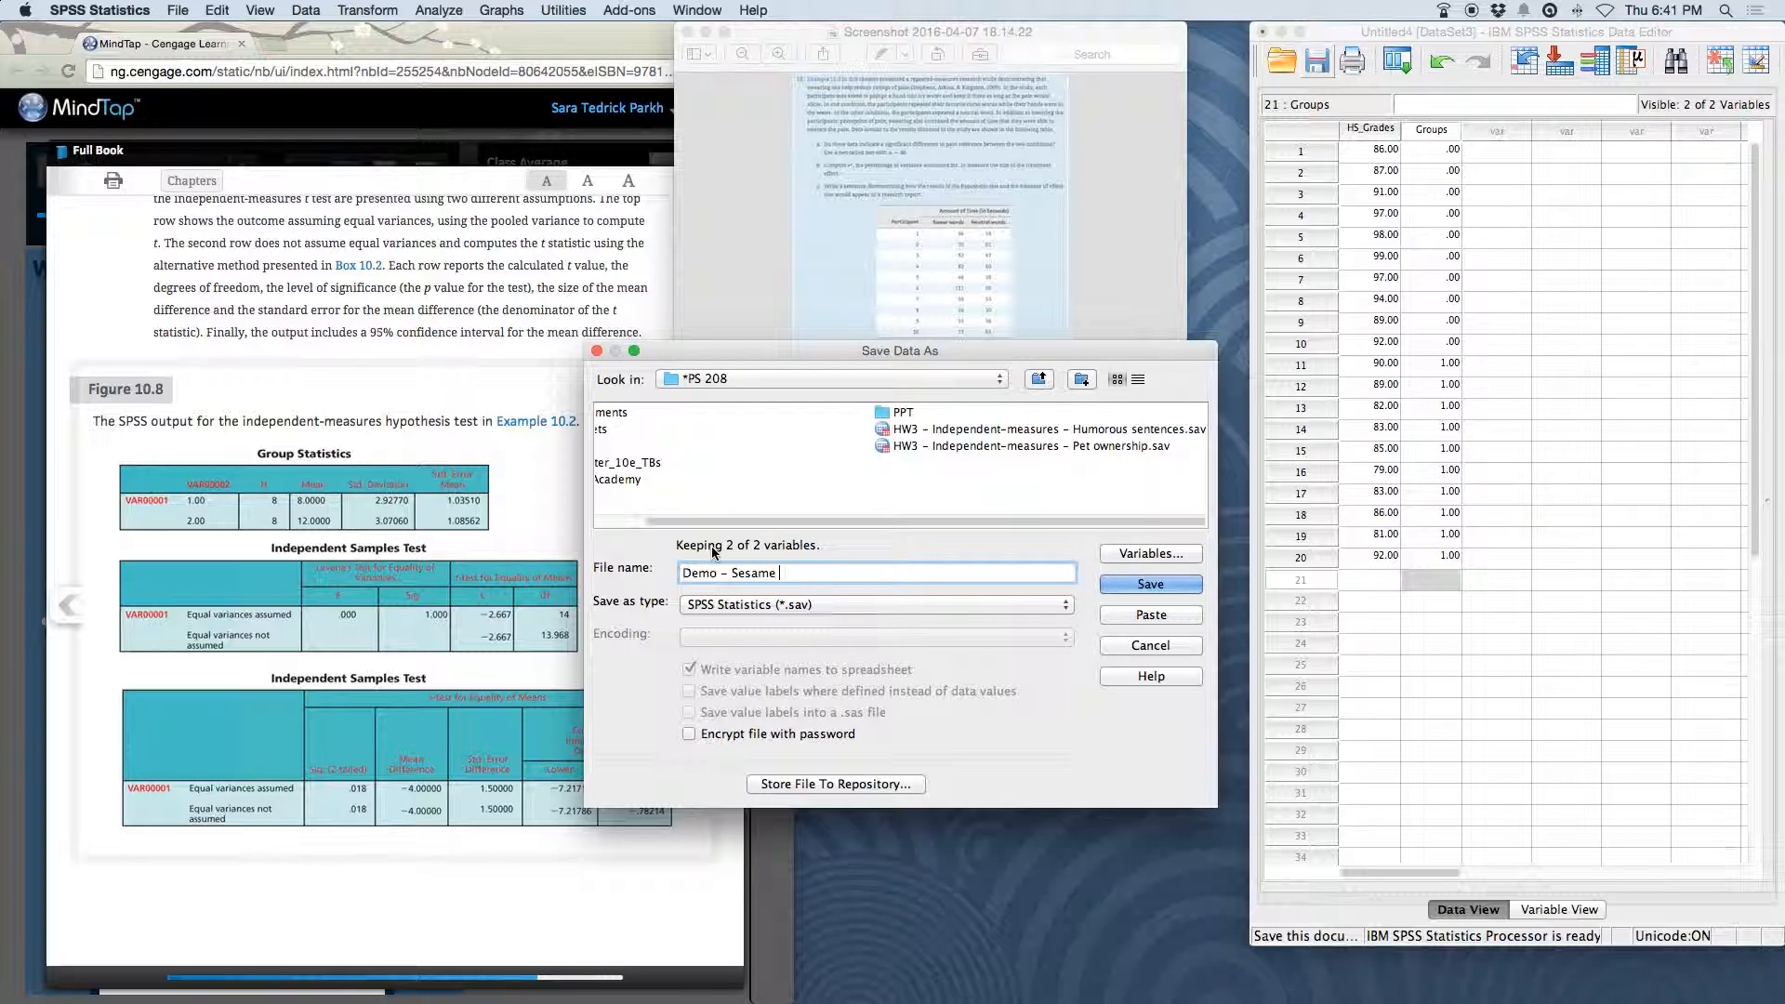
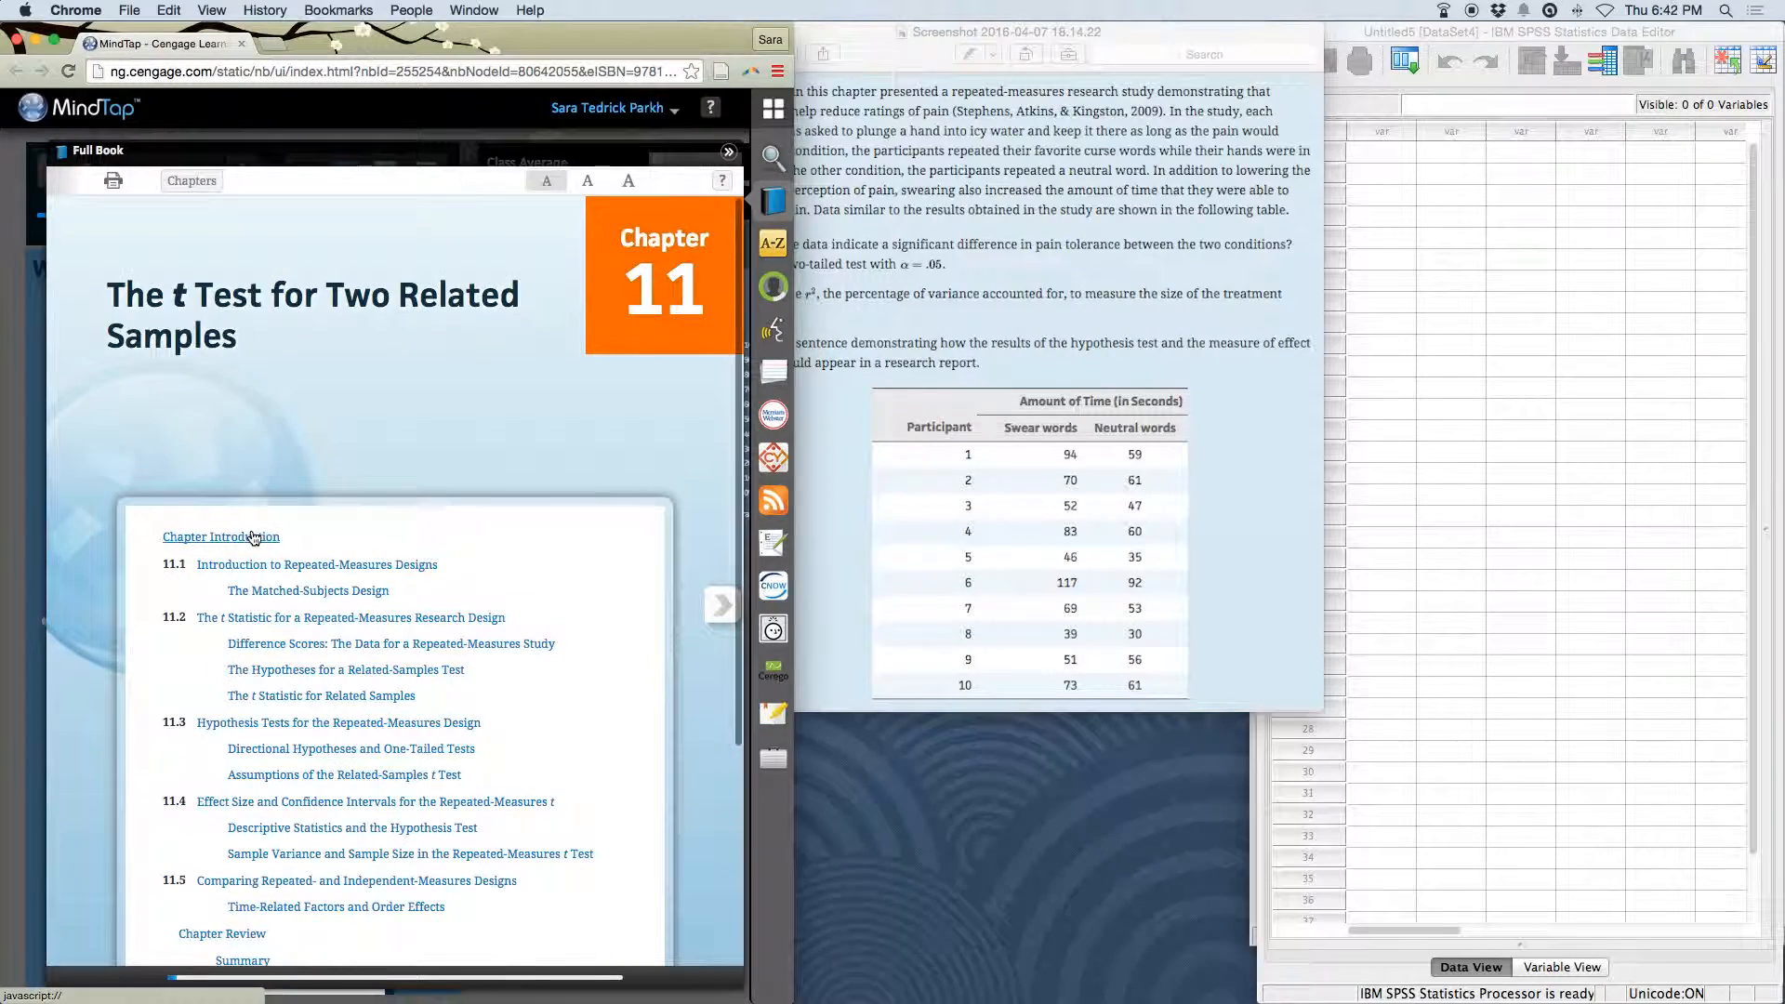
Open the SPSS section of the Chapter 11 review and read the data entry and analysis instructions for the repeated-measures t test.
{"action": "scroll", "coordinate": [365, 646], "scroll_direction": "down", "scroll_amount": 5}
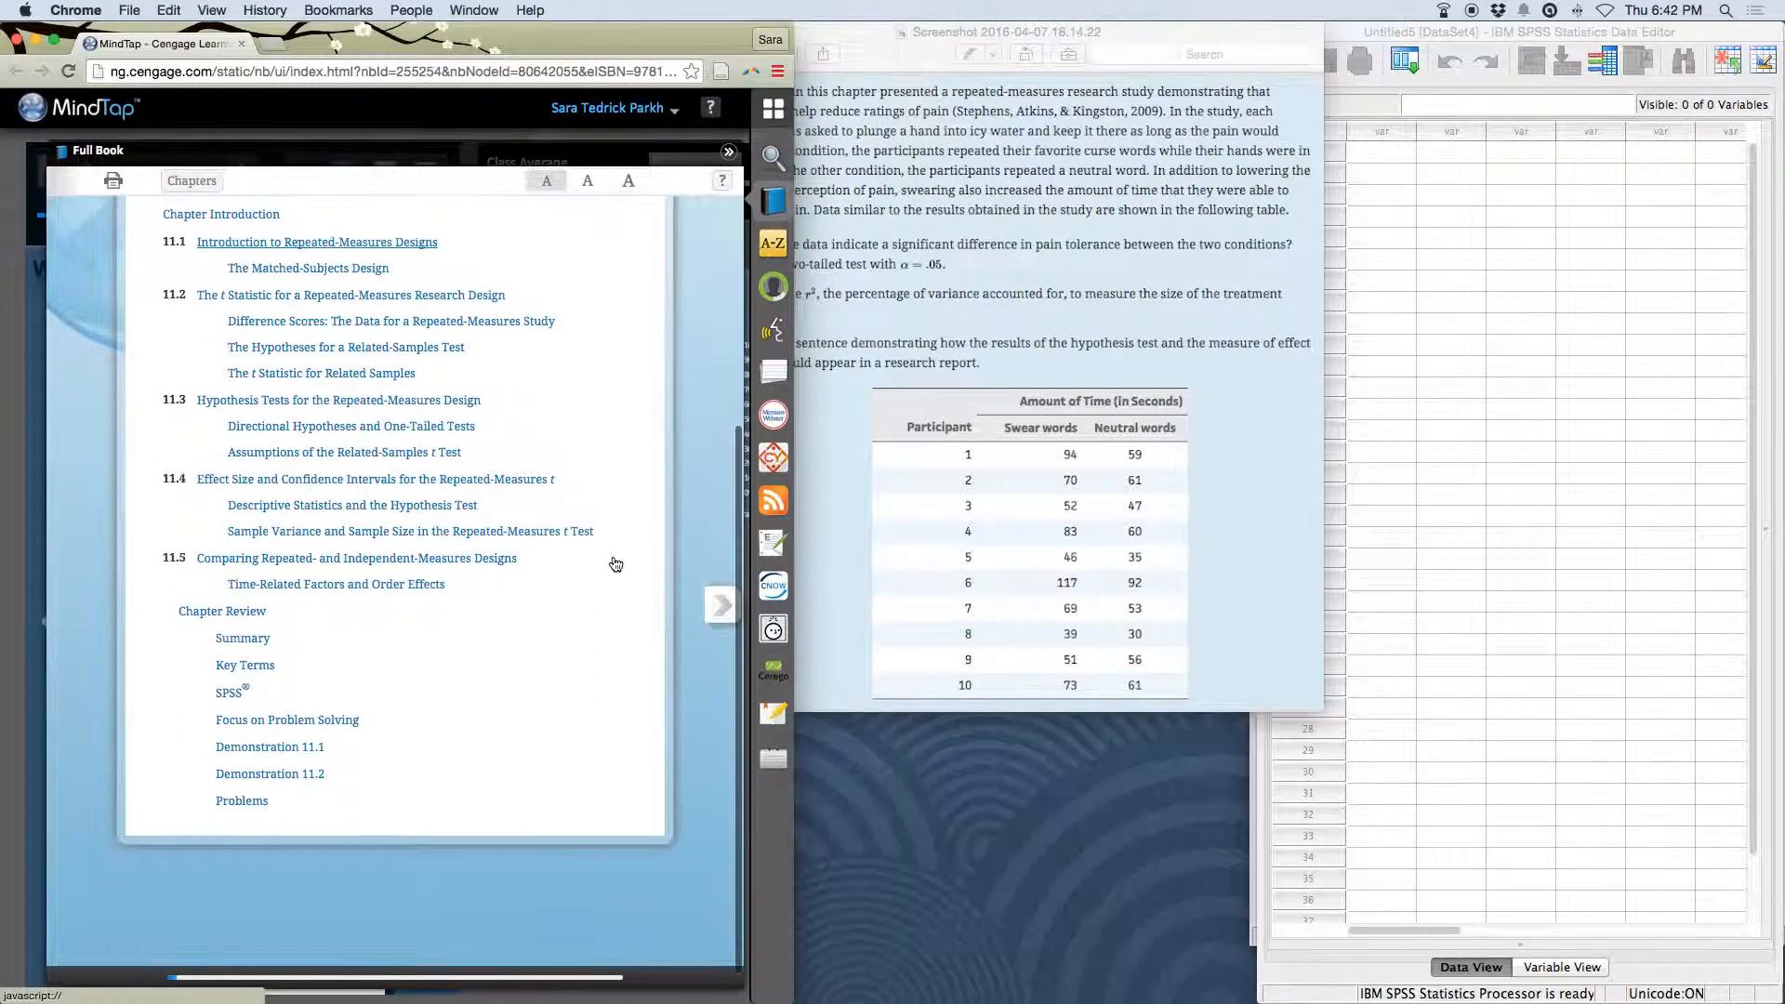
{"action": "left_click", "coordinate": [233, 692]}
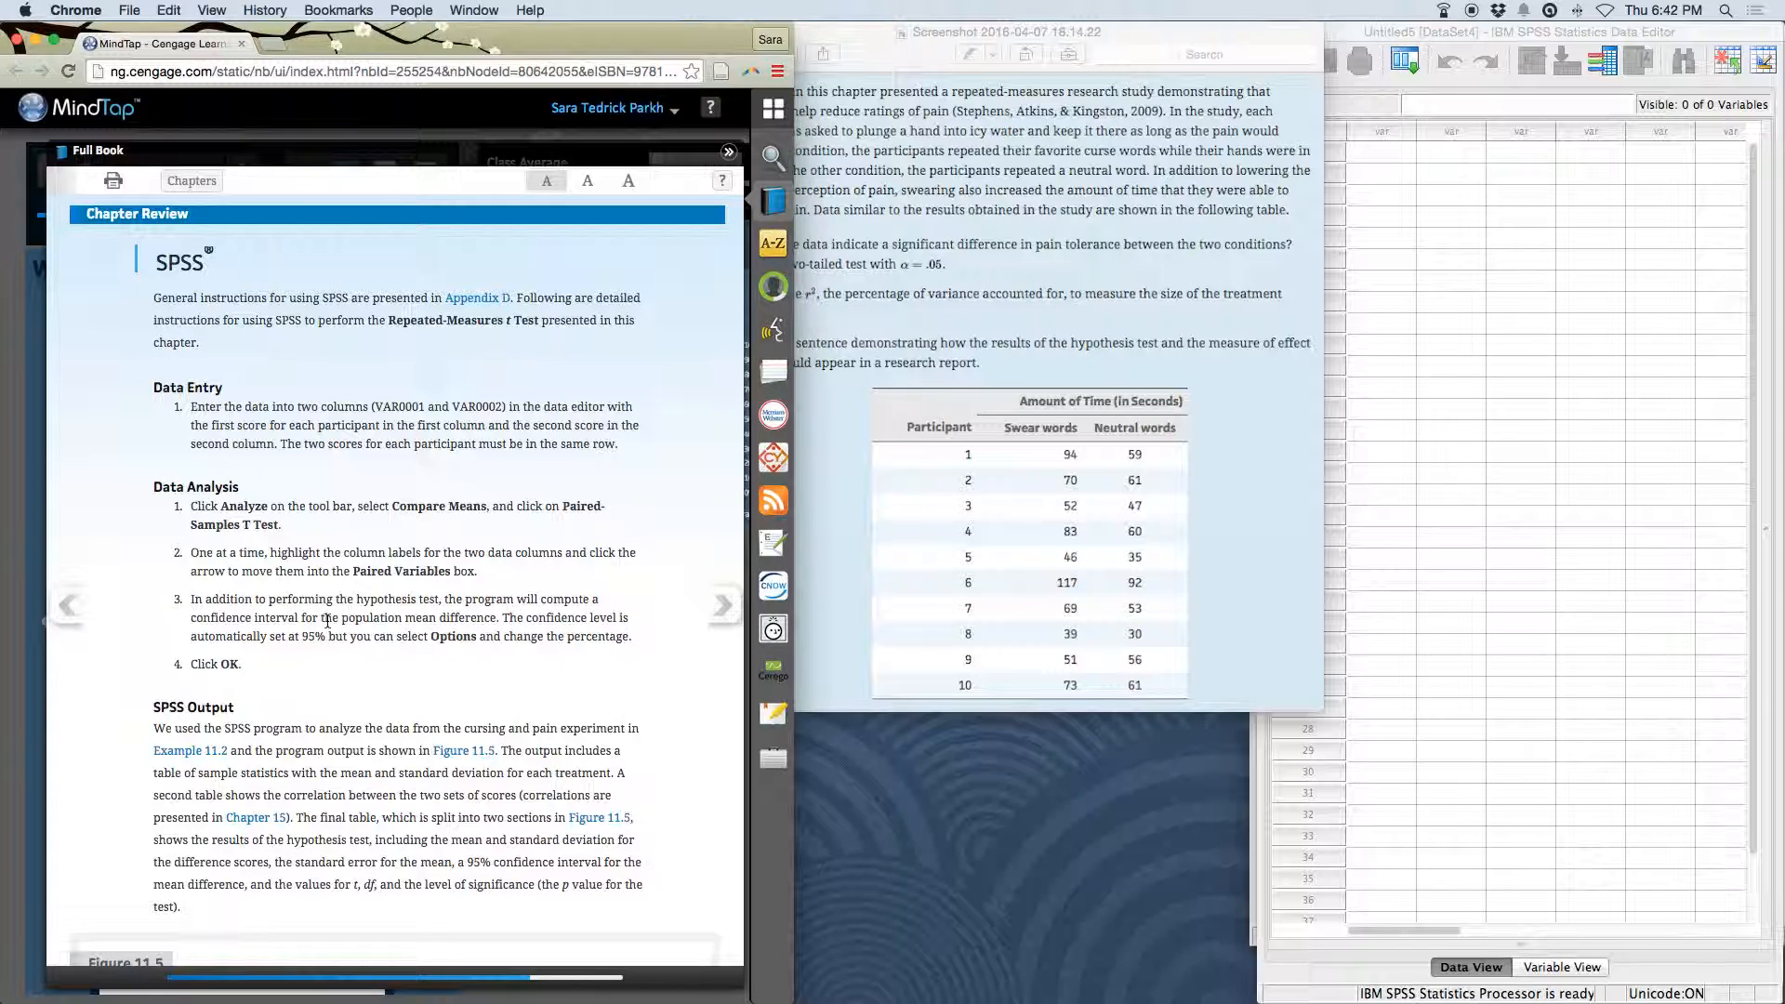
{"action": "scroll", "coordinate": [344, 616], "scroll_direction": "down", "scroll_amount": 2}
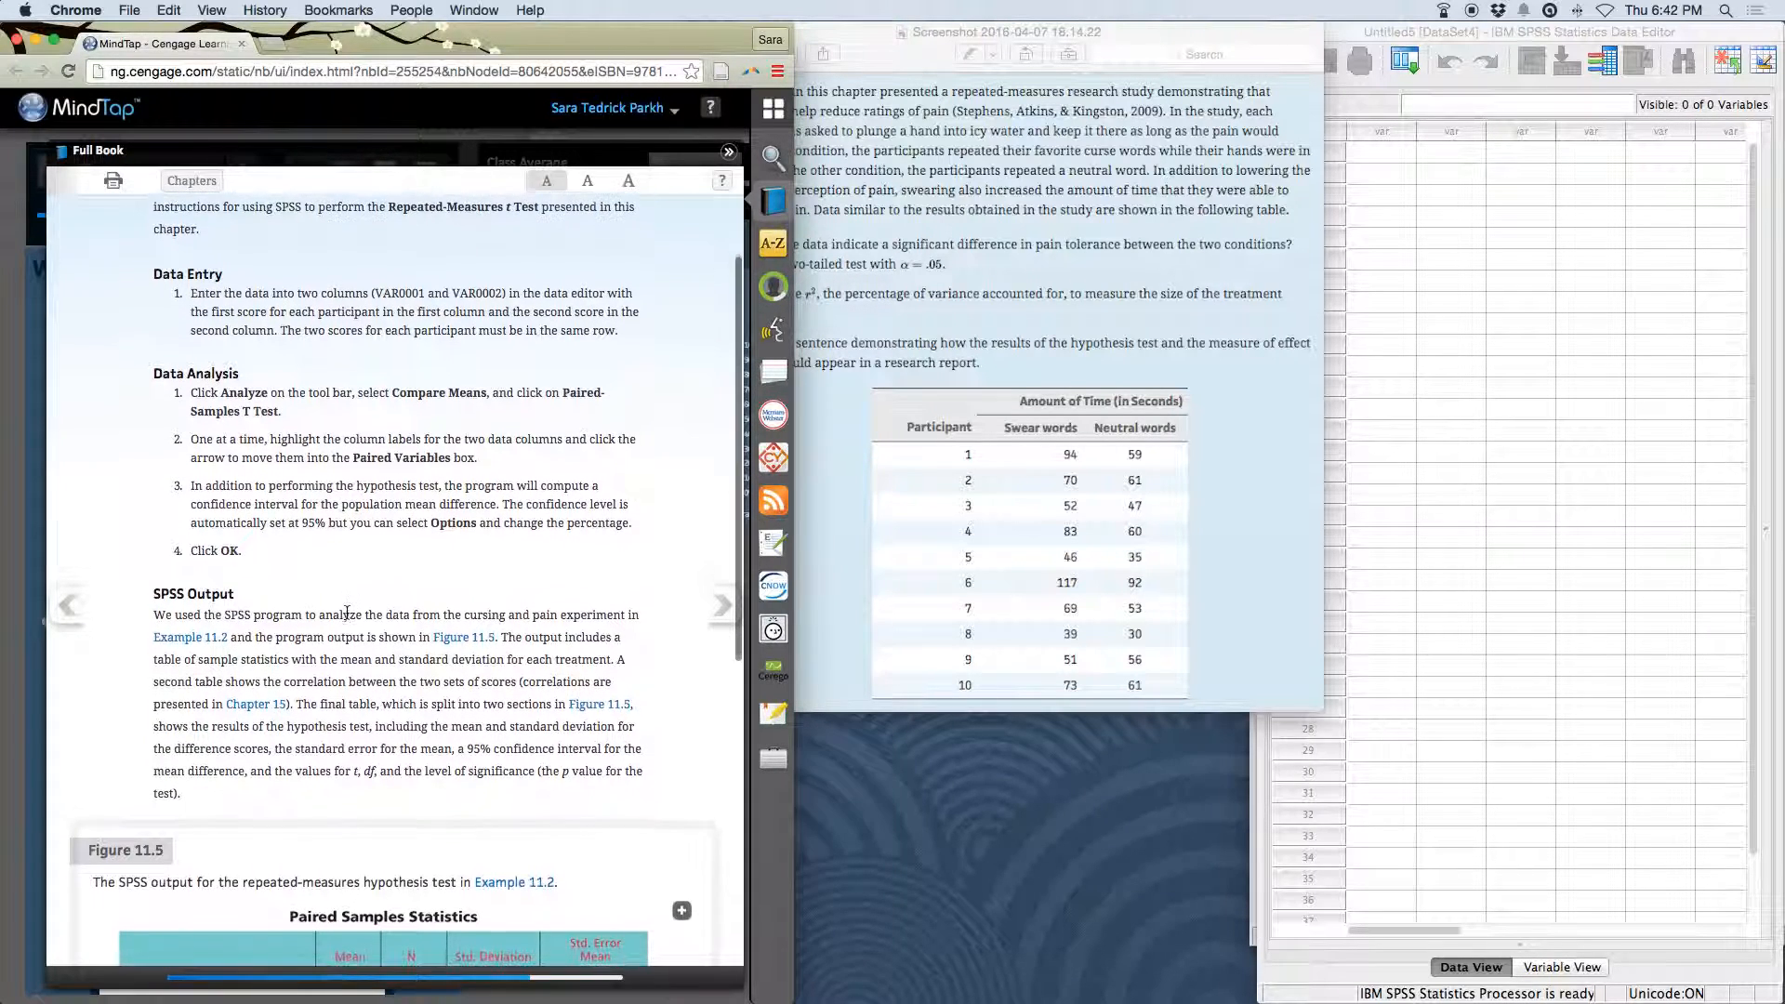
{"action": "scroll", "coordinate": [347, 612], "scroll_direction": "down", "scroll_amount": 2}
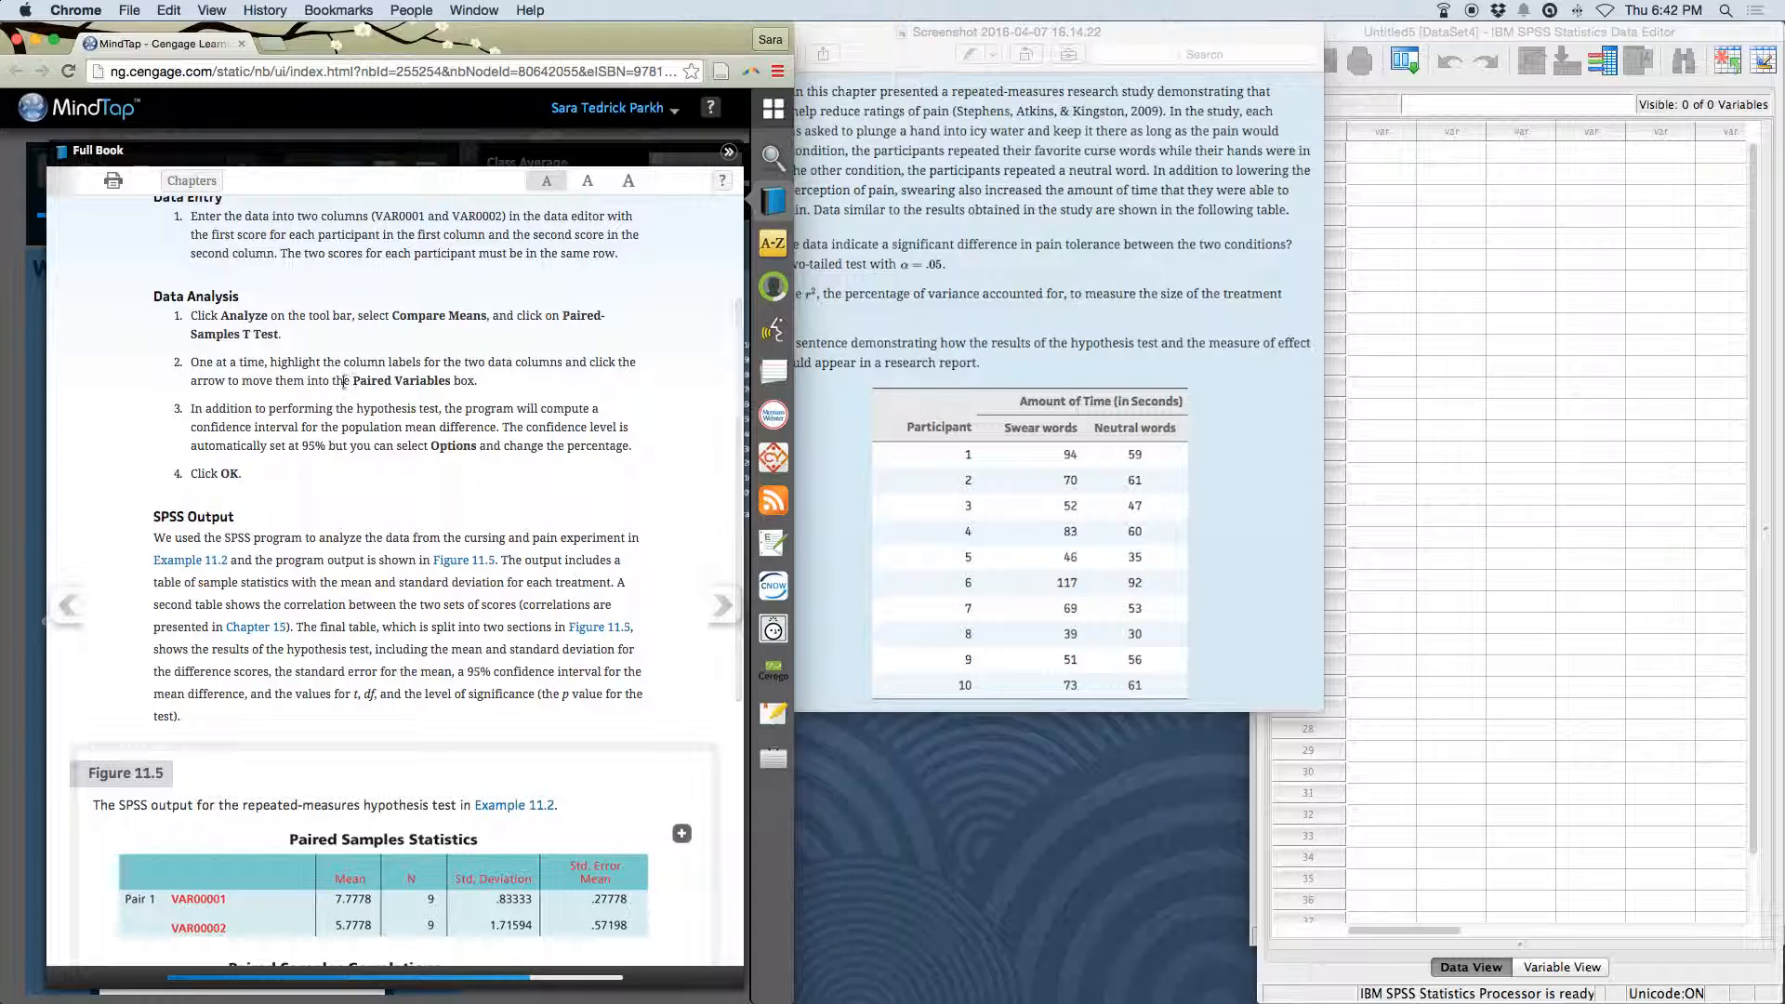
{"action": "scroll", "coordinate": [324, 282], "scroll_direction": "up", "scroll_amount": 1}
{"action": "left_click_drag", "start_coordinate": [286, 271], "coordinate": [621, 270]}
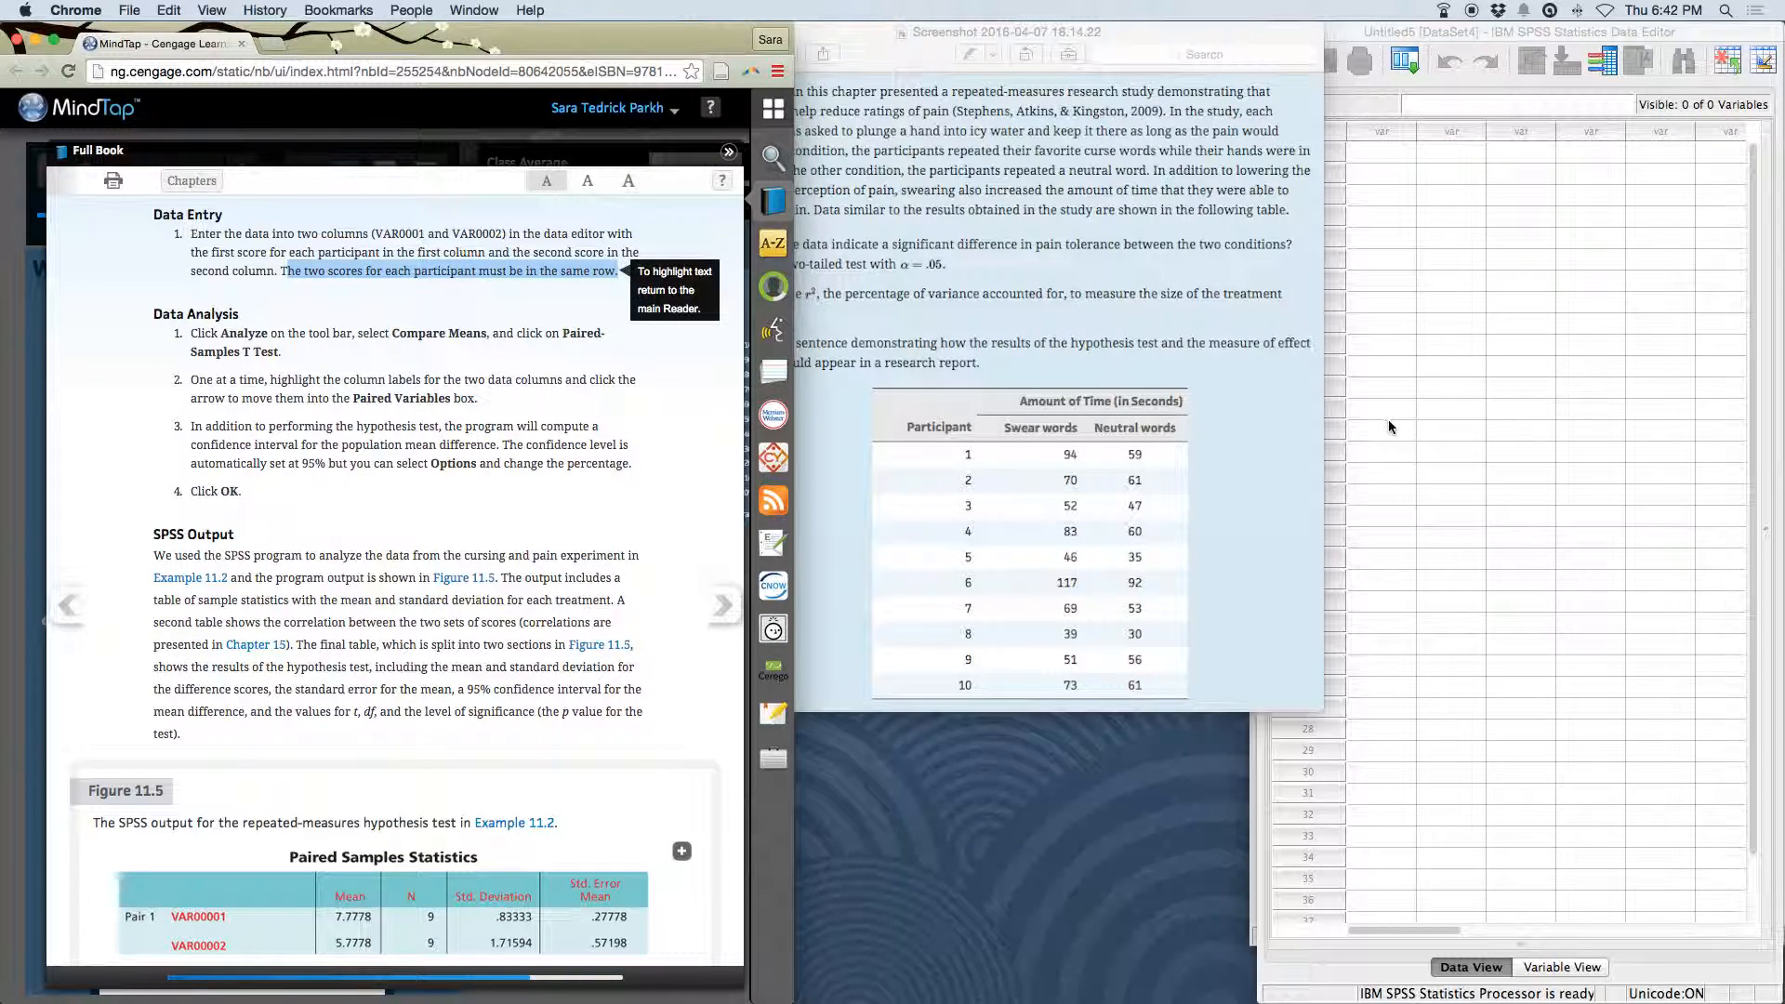
Enter participant 1's swear-words score of 94 in the first row of the first column of the empty dataset.
{"action": "left_click", "coordinate": [1204, 446]}
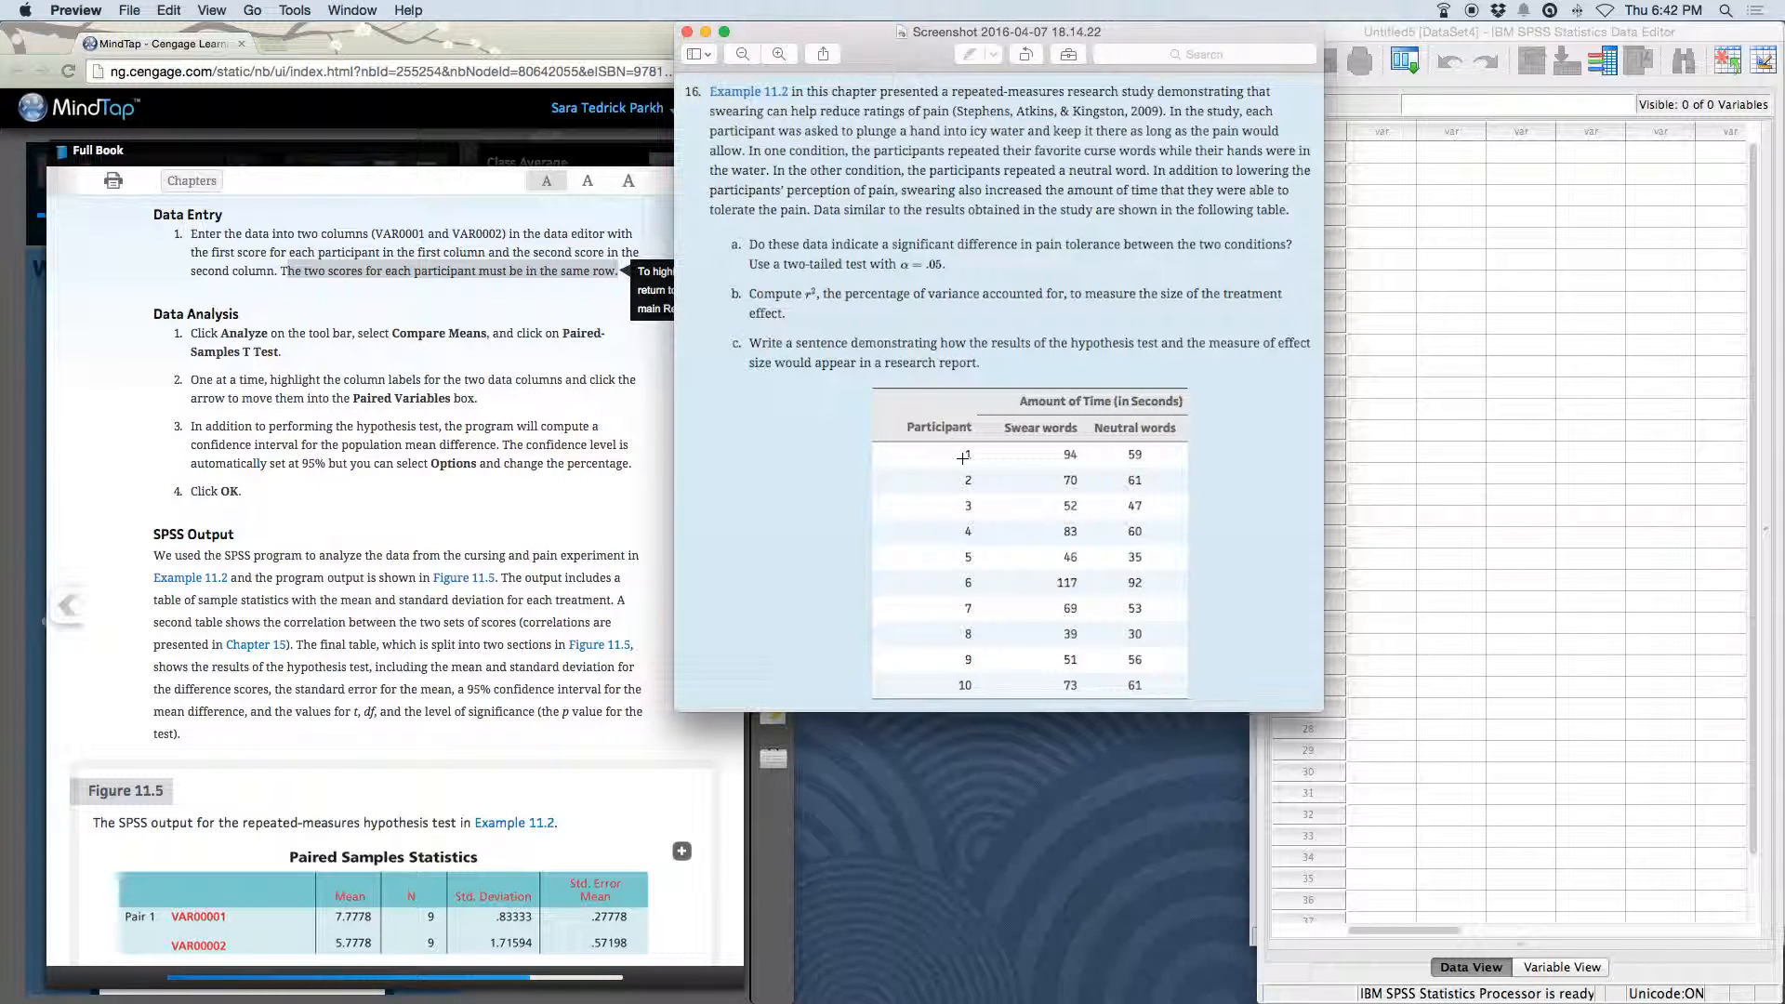
{"action": "left_click", "coordinate": [1386, 158]}
{"action": "type", "text": "94"}
{"action": "key", "text": "Return"}
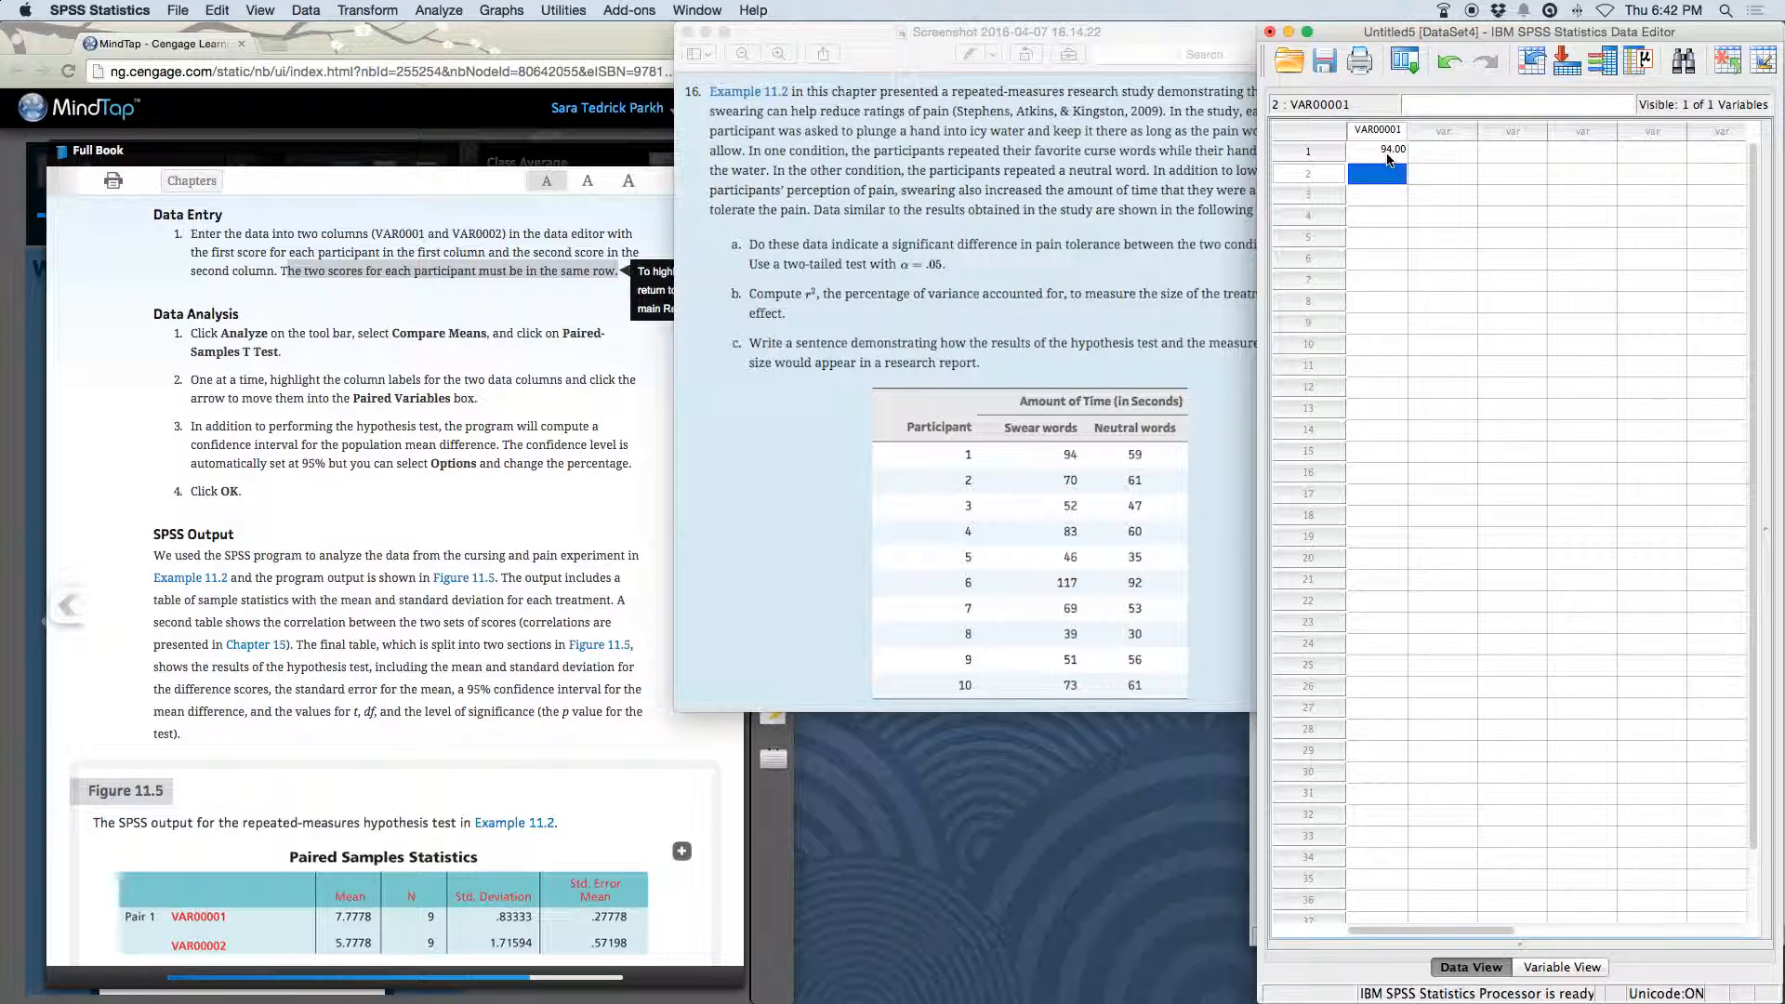
{"action": "left_click", "coordinate": [1420, 157]}
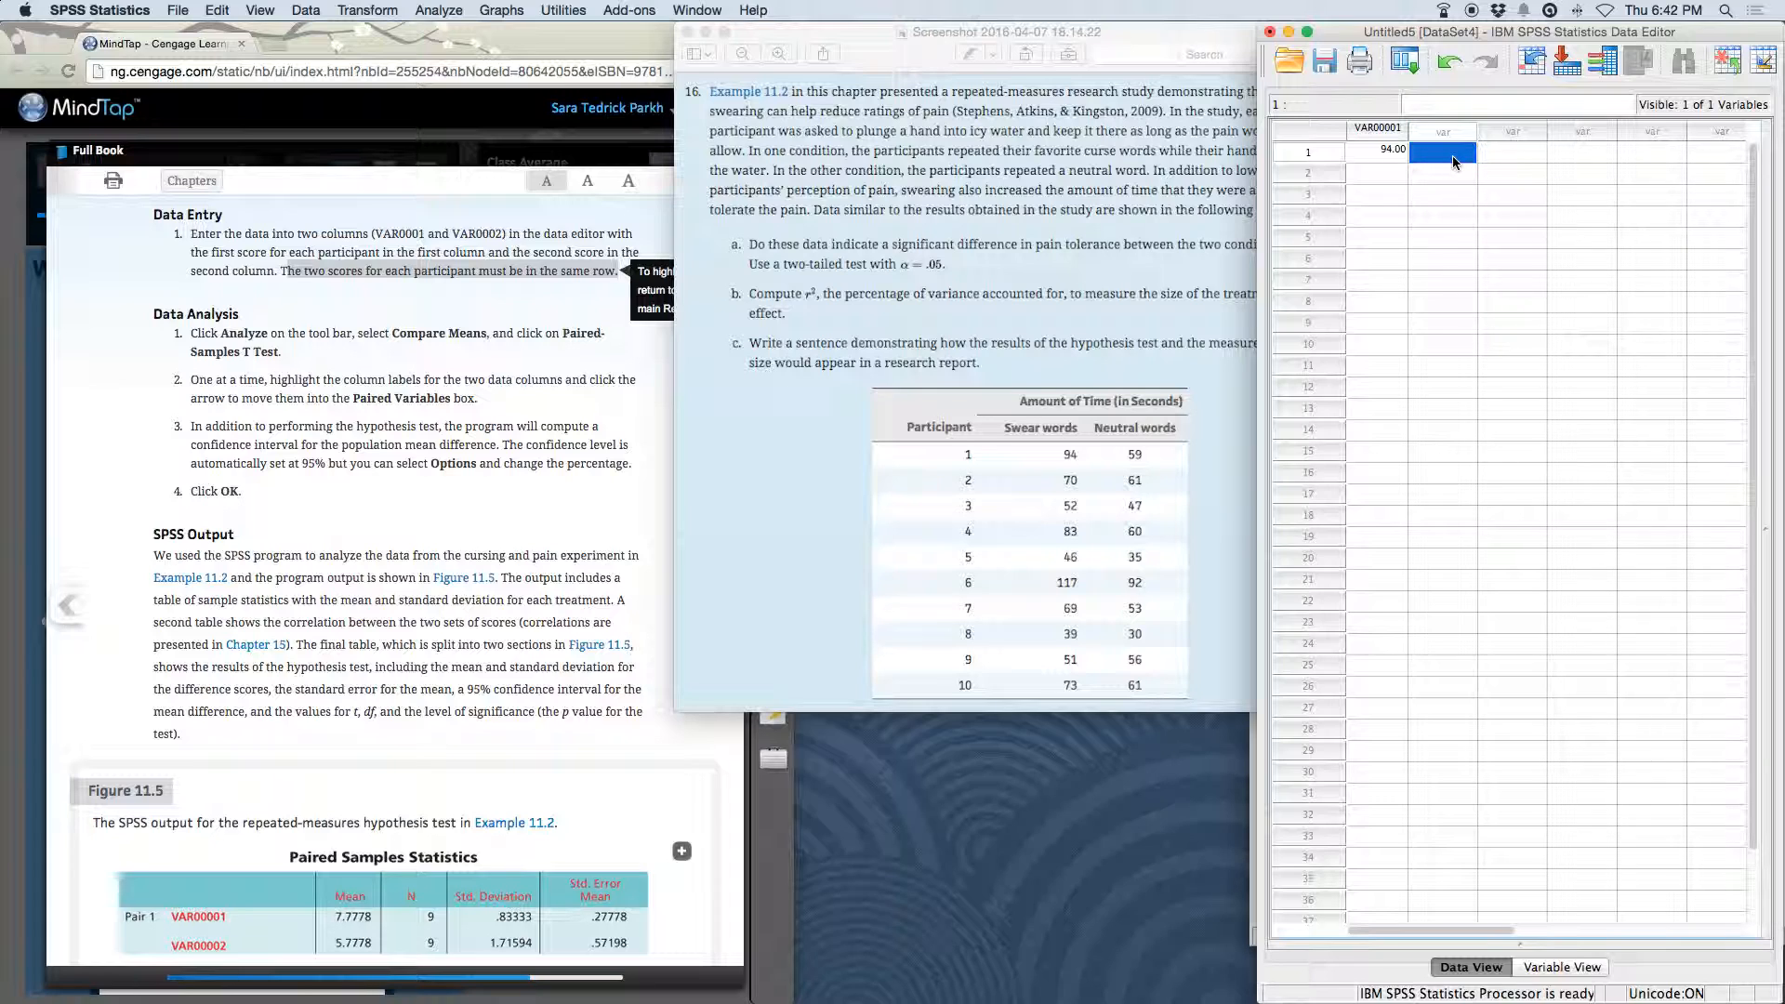
{"action": "key", "text": "Tab"}
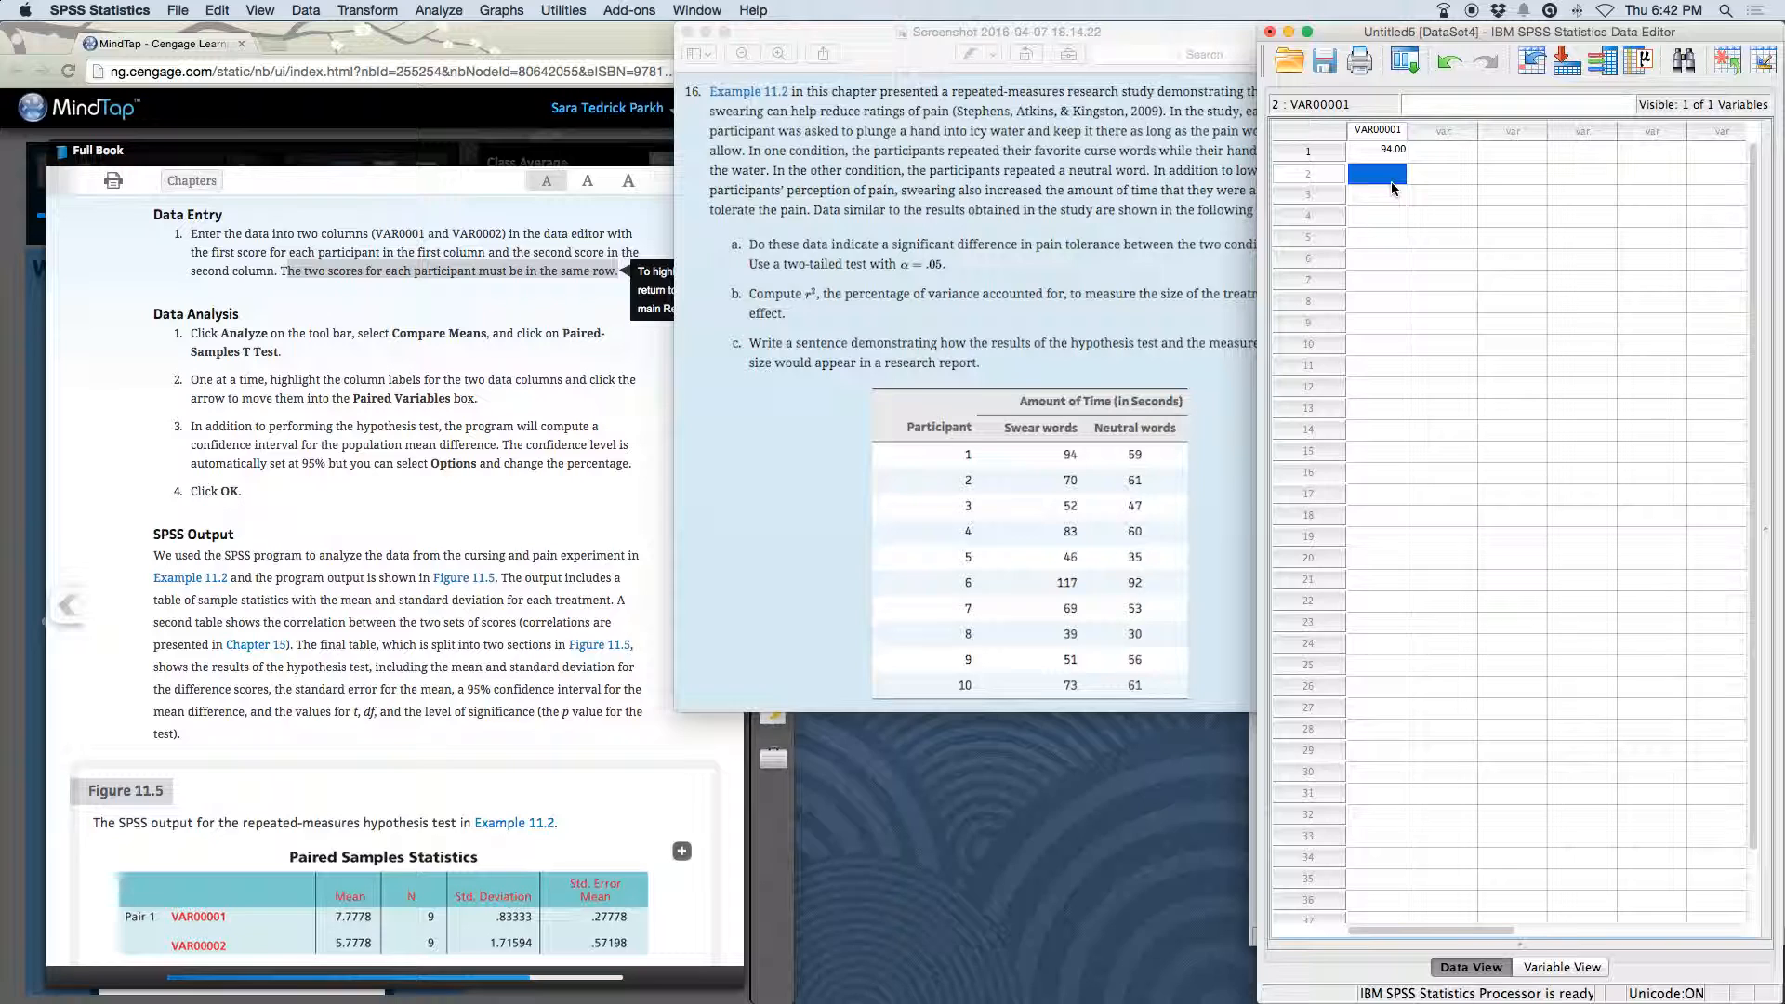
Enter the swear-words scores 70, 52, 83, 46, 117, 69 and 39 for participants 2 to 8 in the first column.
{"action": "type", "text": "70"}
{"action": "key", "text": "Return"}
{"action": "type", "text": "52"}
{"action": "key", "text": "Return"}
{"action": "type", "text": "83"}
{"action": "key", "text": "Return"}
{"action": "type", "text": "46"}
{"action": "key", "text": "Return"}
{"action": "type", "text": "117"}
{"action": "key", "text": "Return"}
{"action": "type", "text": "69"}
{"action": "key", "text": "Return"}
{"action": "type", "text": "39"}
{"action": "key", "text": "Return"}
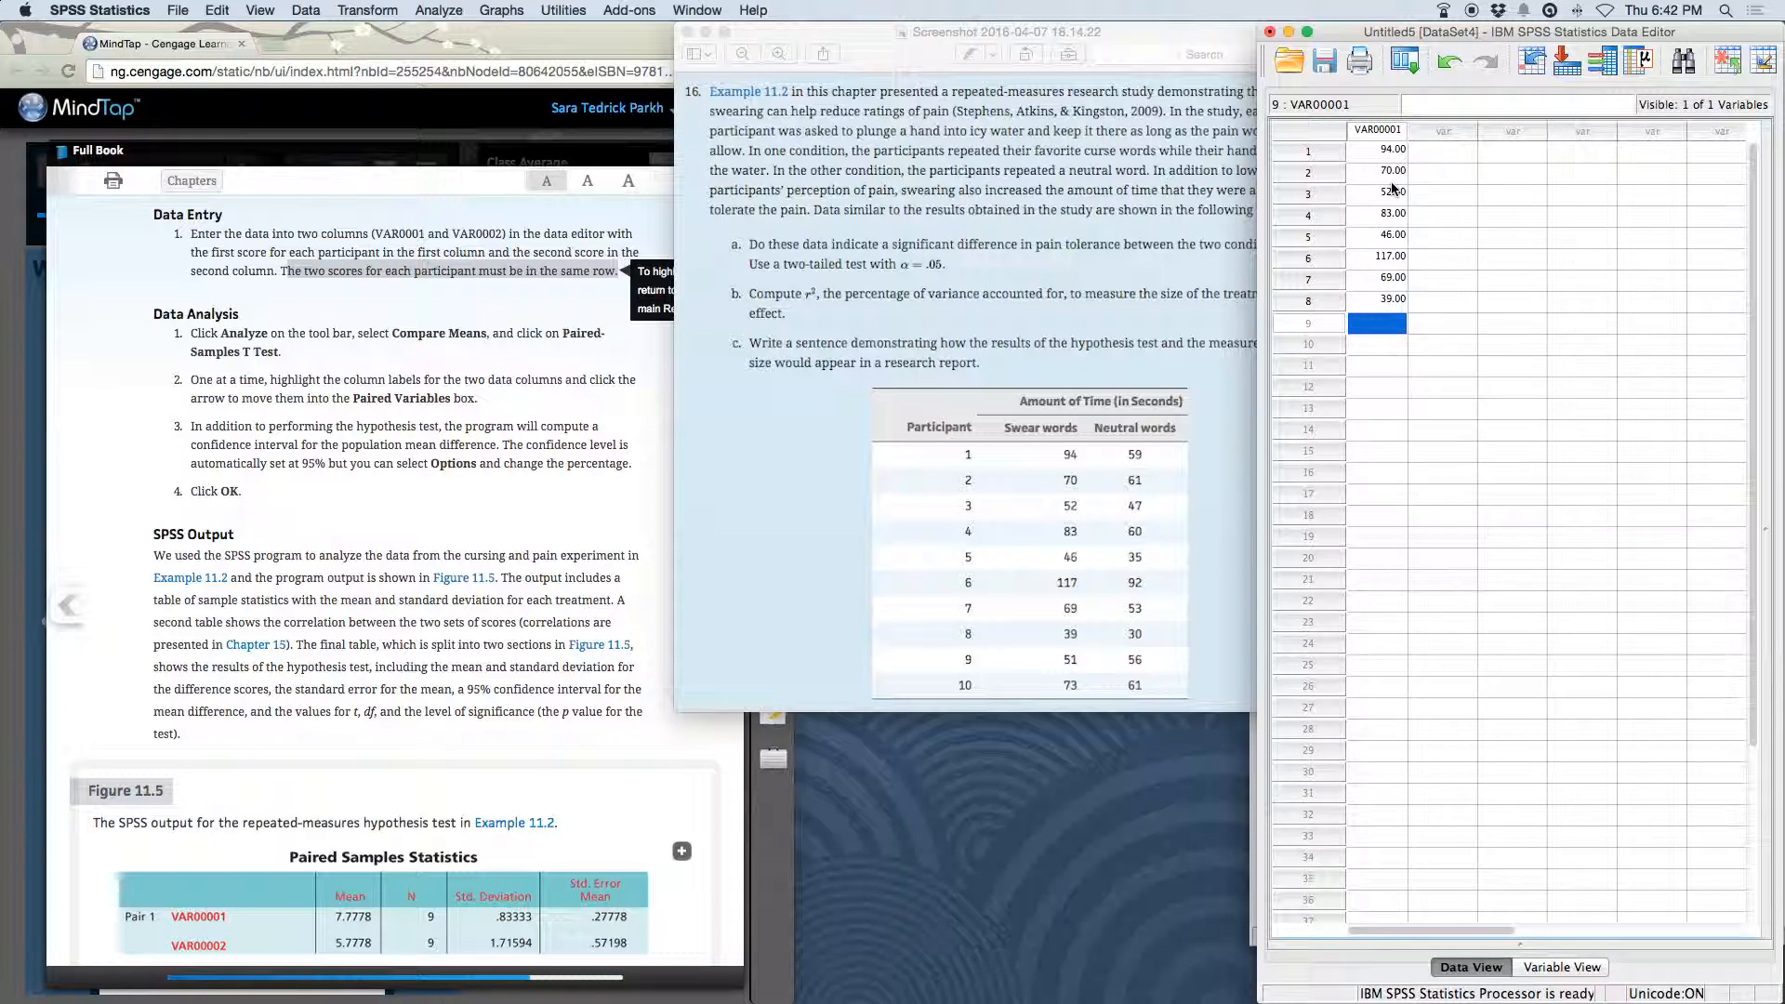
Complete the swear-words column with 51 for participant 9 and 73 for participant 10.
{"action": "type", "text": "61"}
{"action": "key", "text": "Return"}
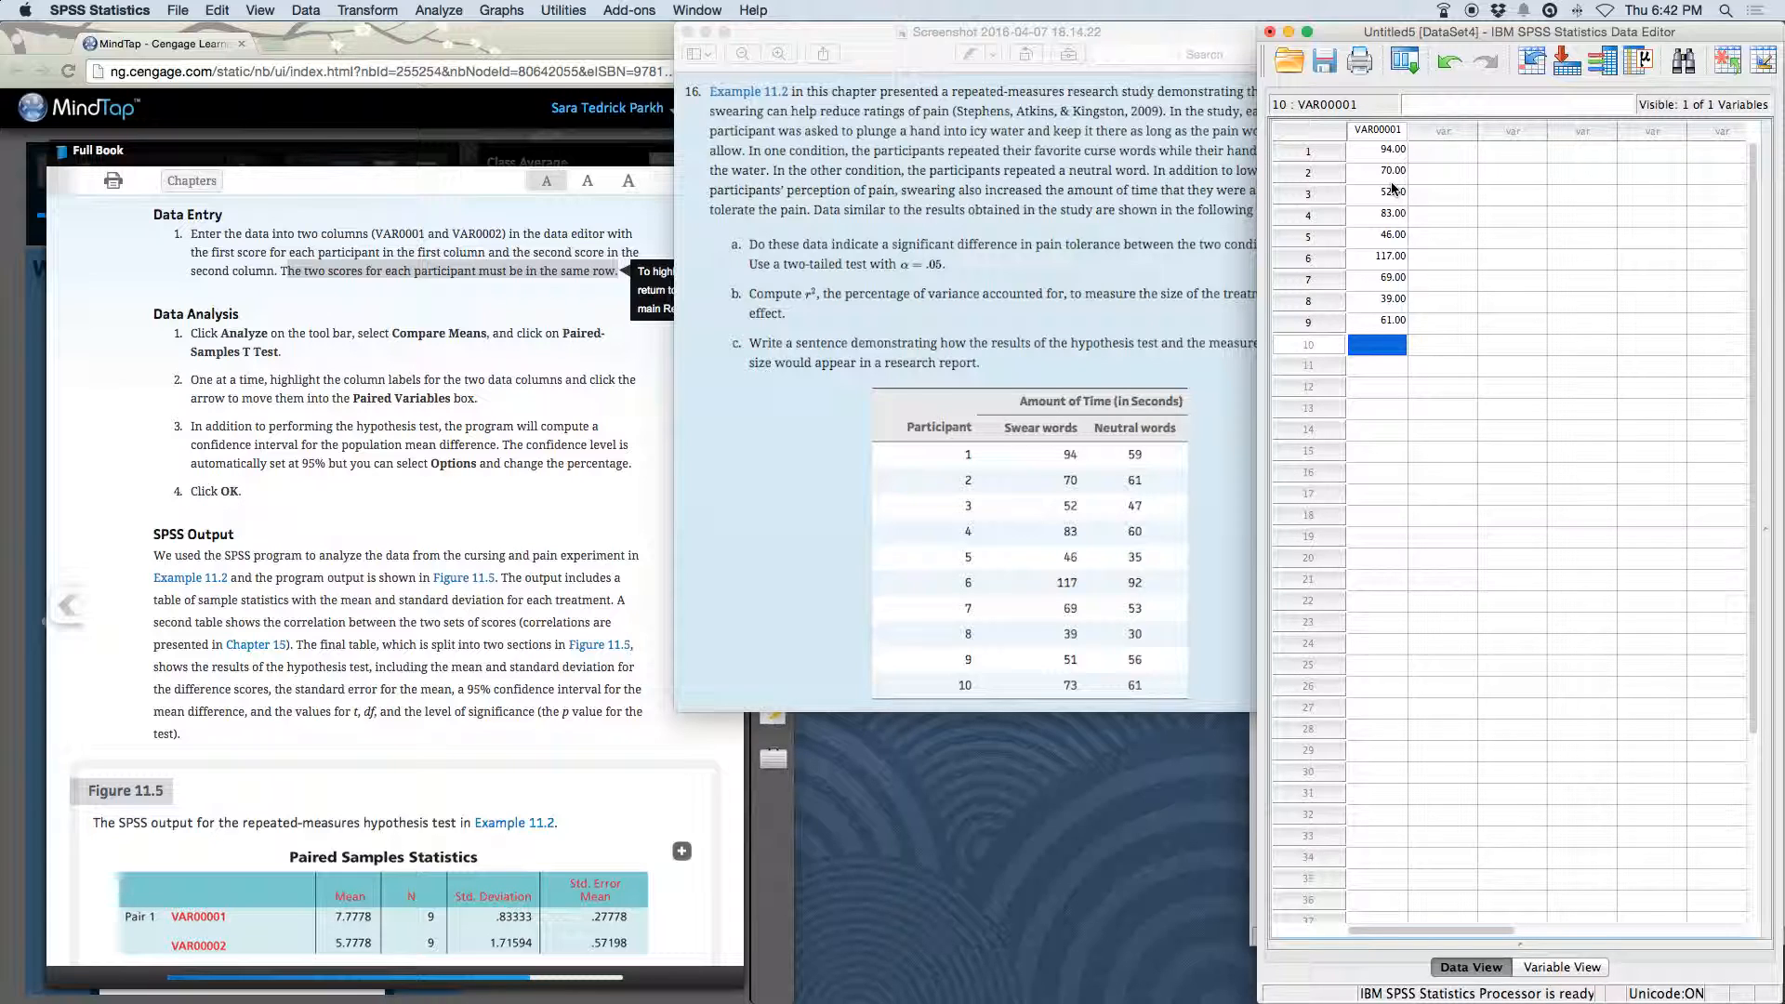
{"action": "key", "text": "Up"}
{"action": "type", "text": "51"}
{"action": "key", "text": "Return"}
{"action": "type", "text": "73"}
{"action": "key", "text": "Return"}
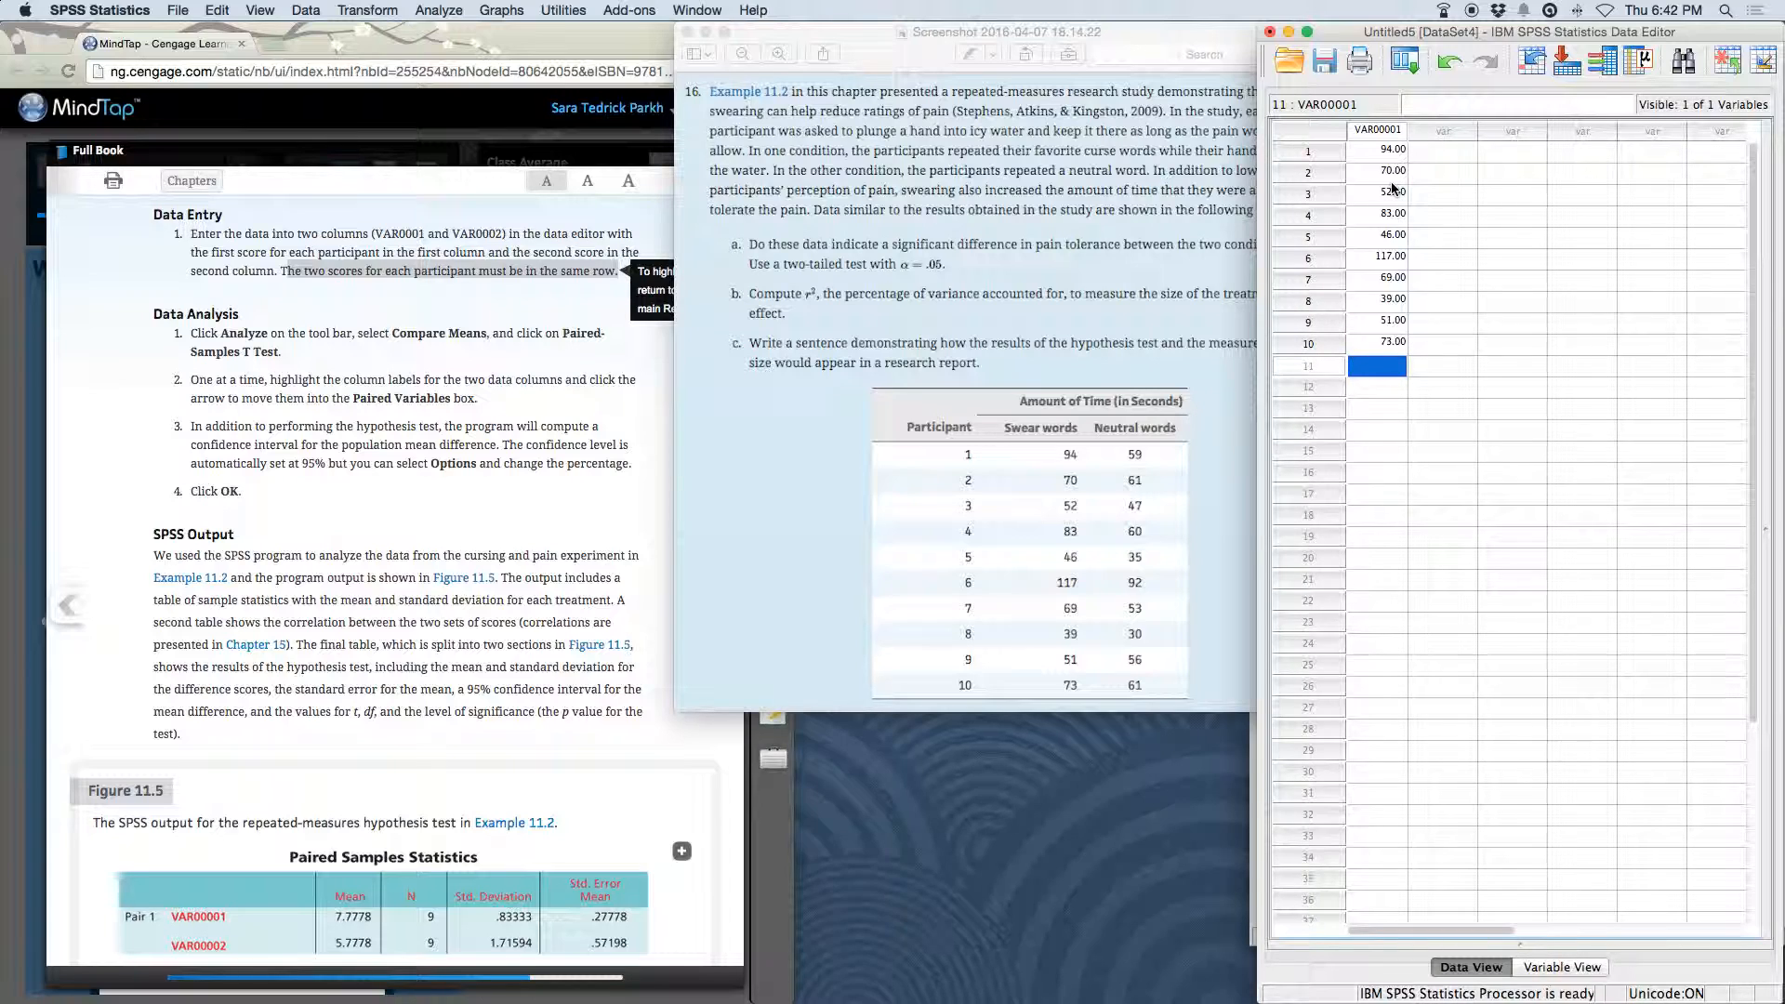
Enter the neutral-words scores 59, 61, 47 and 60 for participants 1 to 4 in the second column.
{"action": "left_click", "coordinate": [1439, 152]}
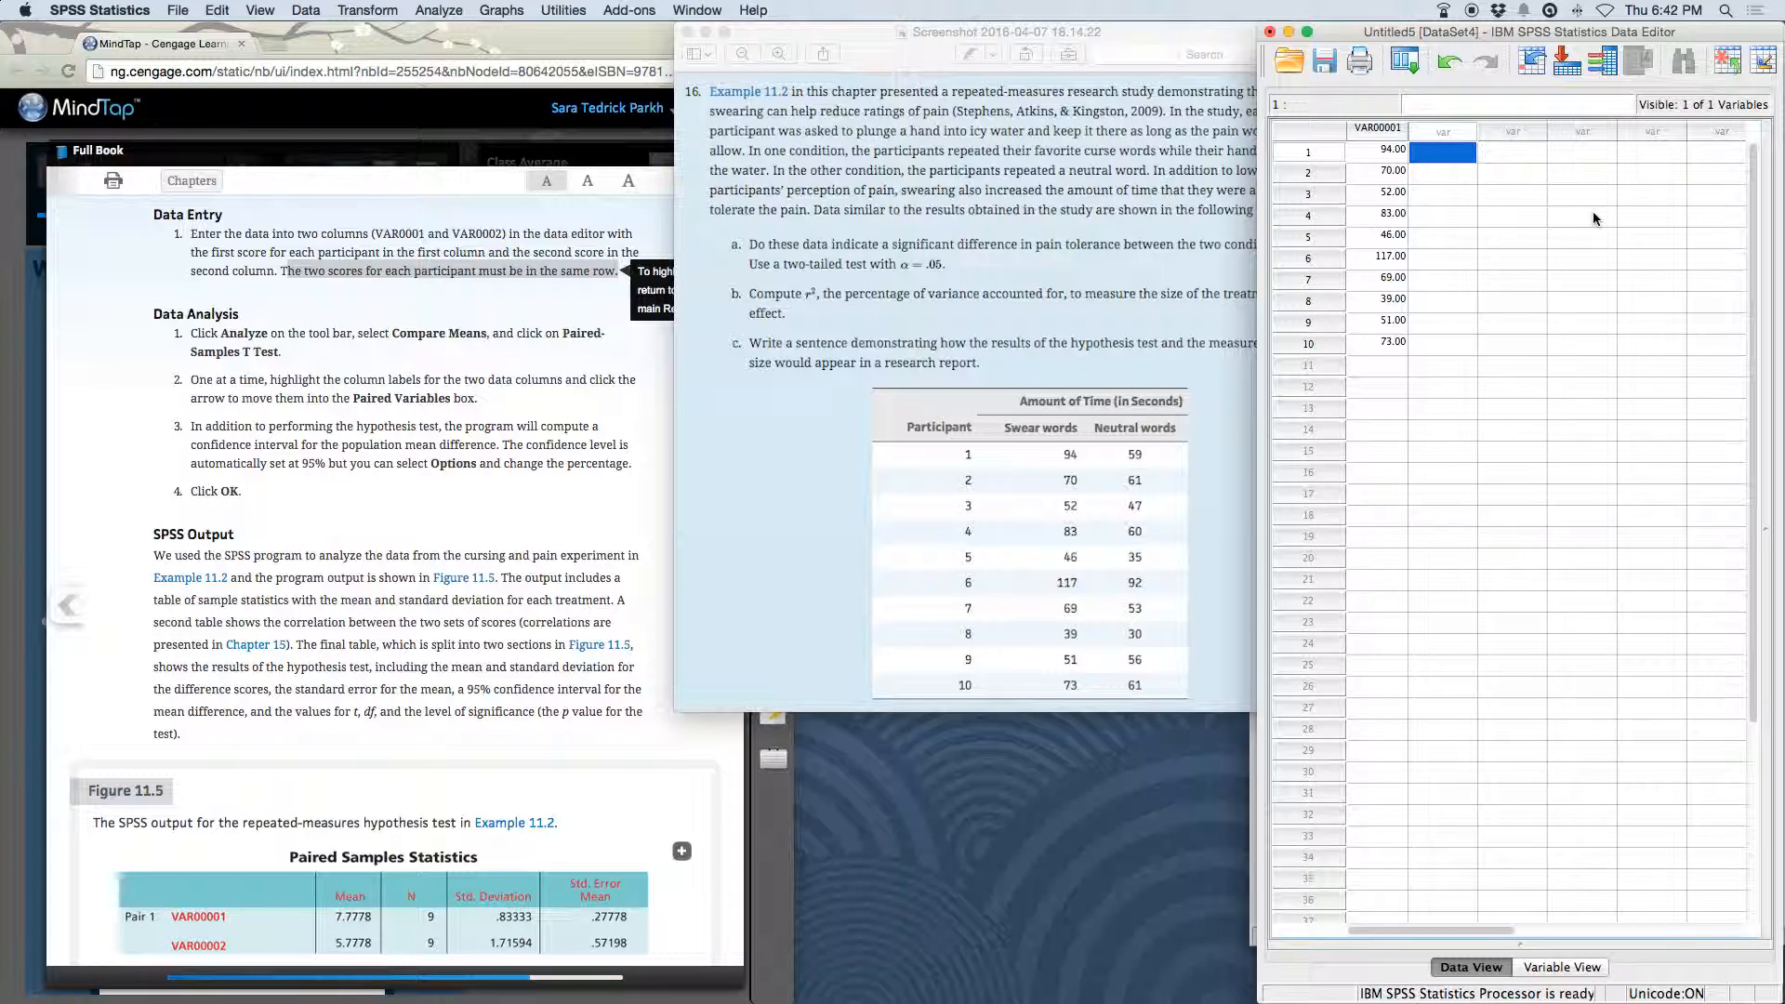
{"action": "type", "text": "59"}
{"action": "key", "text": "Return"}
{"action": "type", "text": "61"}
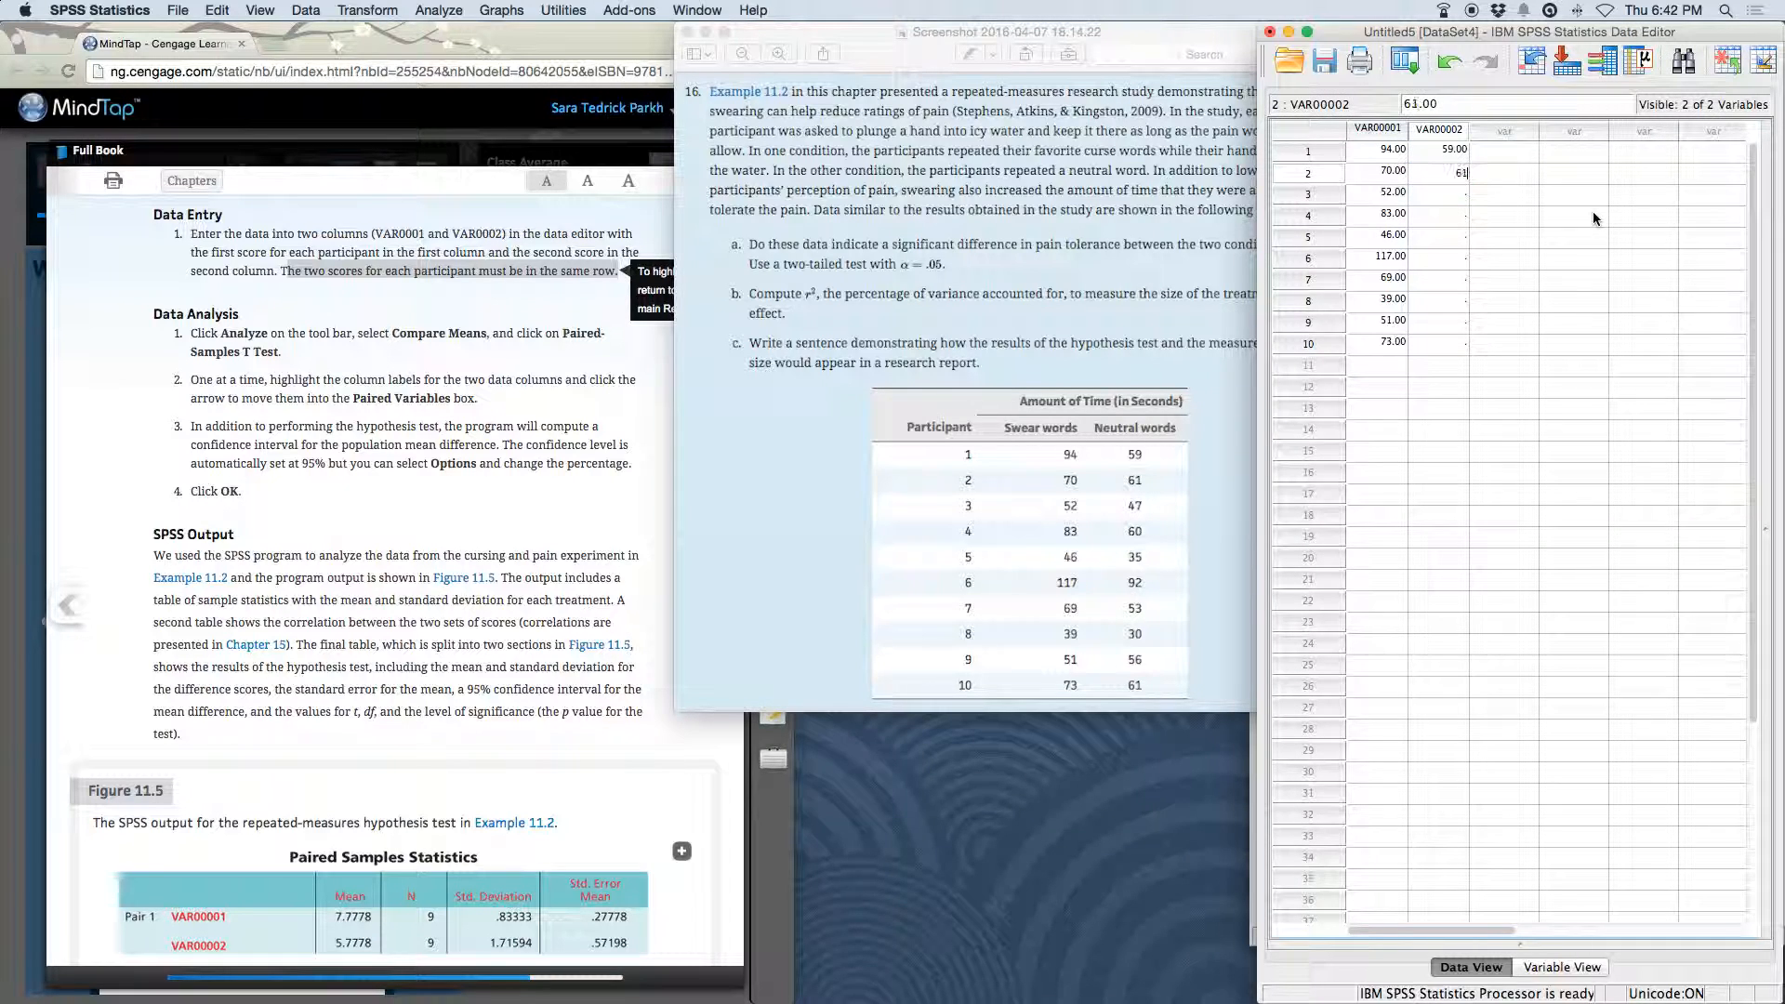
{"action": "key", "text": "Return"}
{"action": "type", "text": "47"}
{"action": "key", "text": "Return"}
{"action": "type", "text": "60"}
{"action": "key", "text": "Return"}
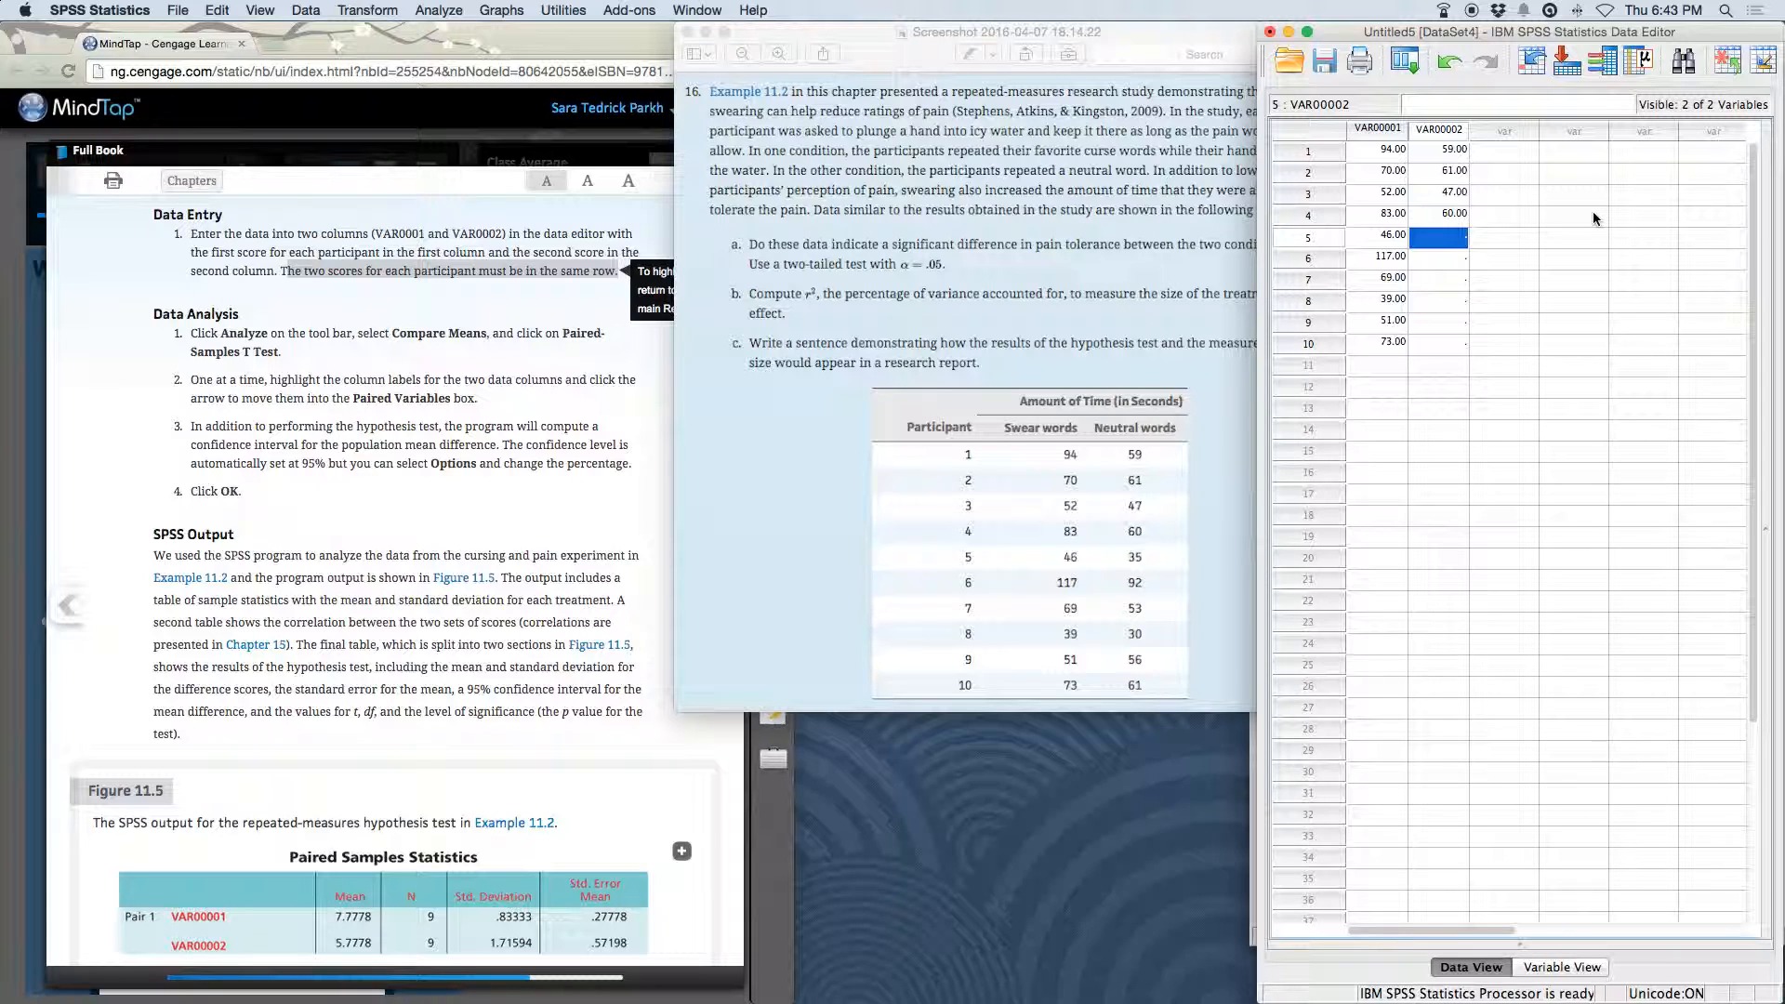
Complete the neutral-words column with 35, 92, 53, 30, 56 and 61 for participants 5 to 10.
{"action": "type", "text": "35"}
{"action": "key", "text": "Return"}
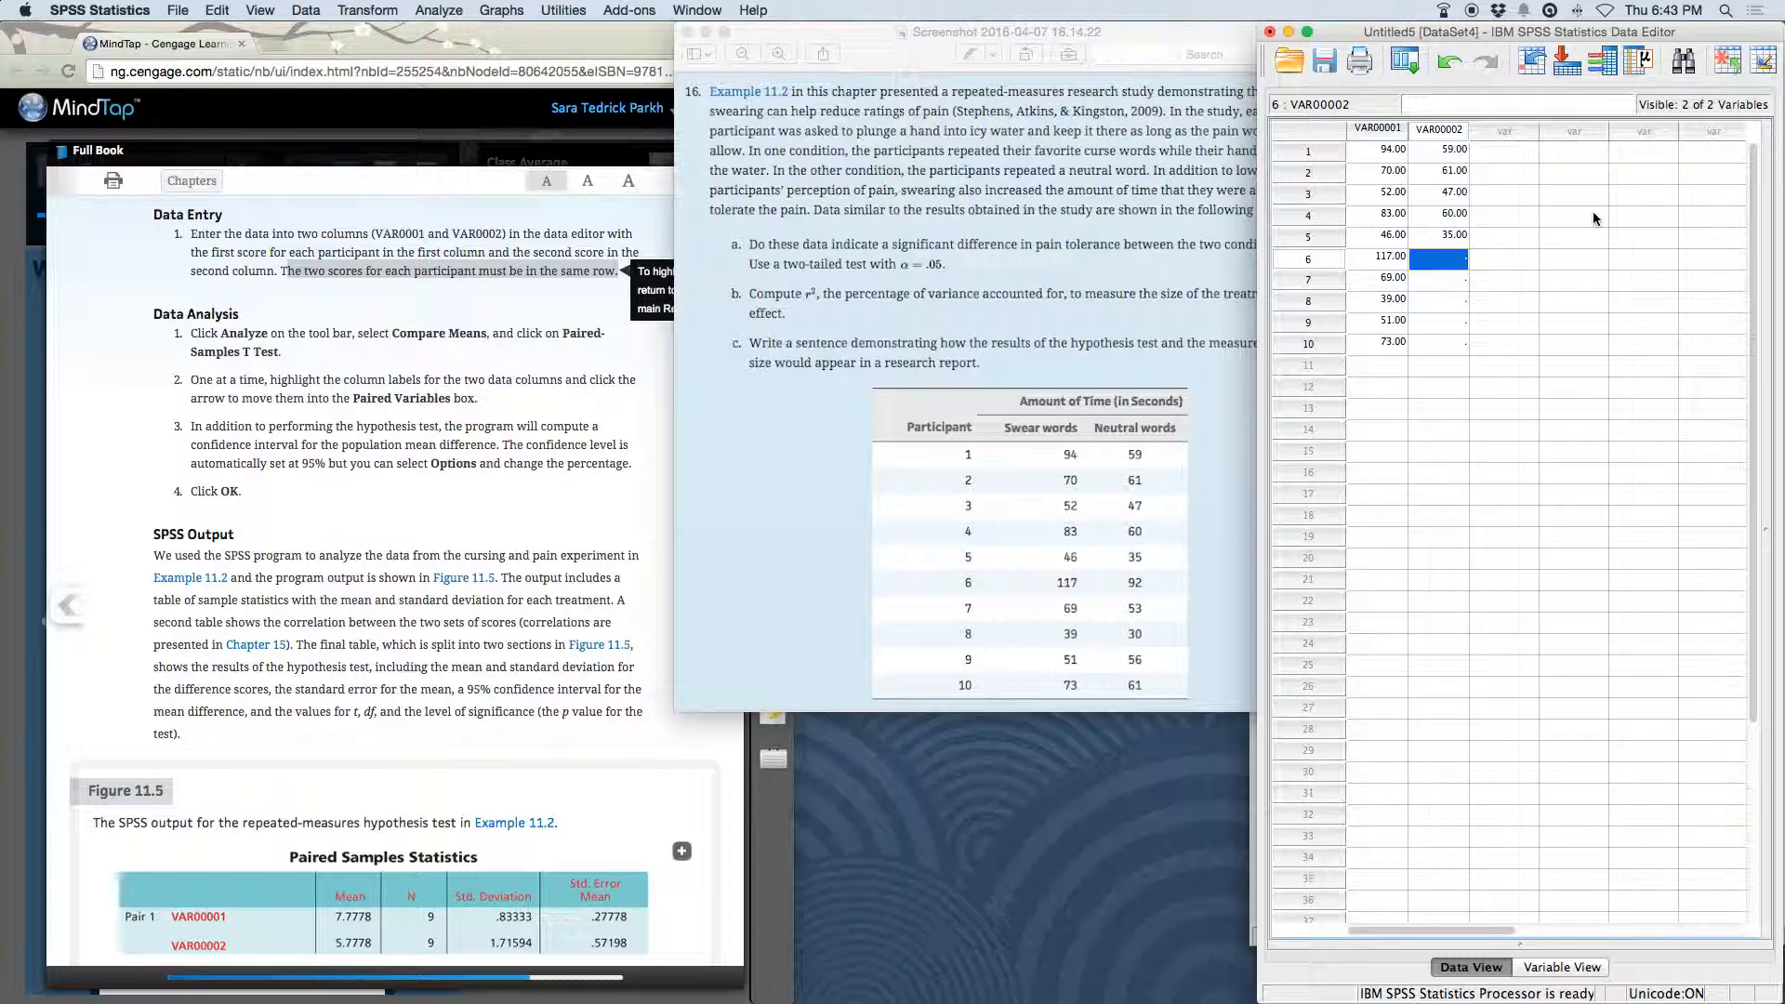
{"action": "type", "text": "92"}
{"action": "key", "text": "Return"}
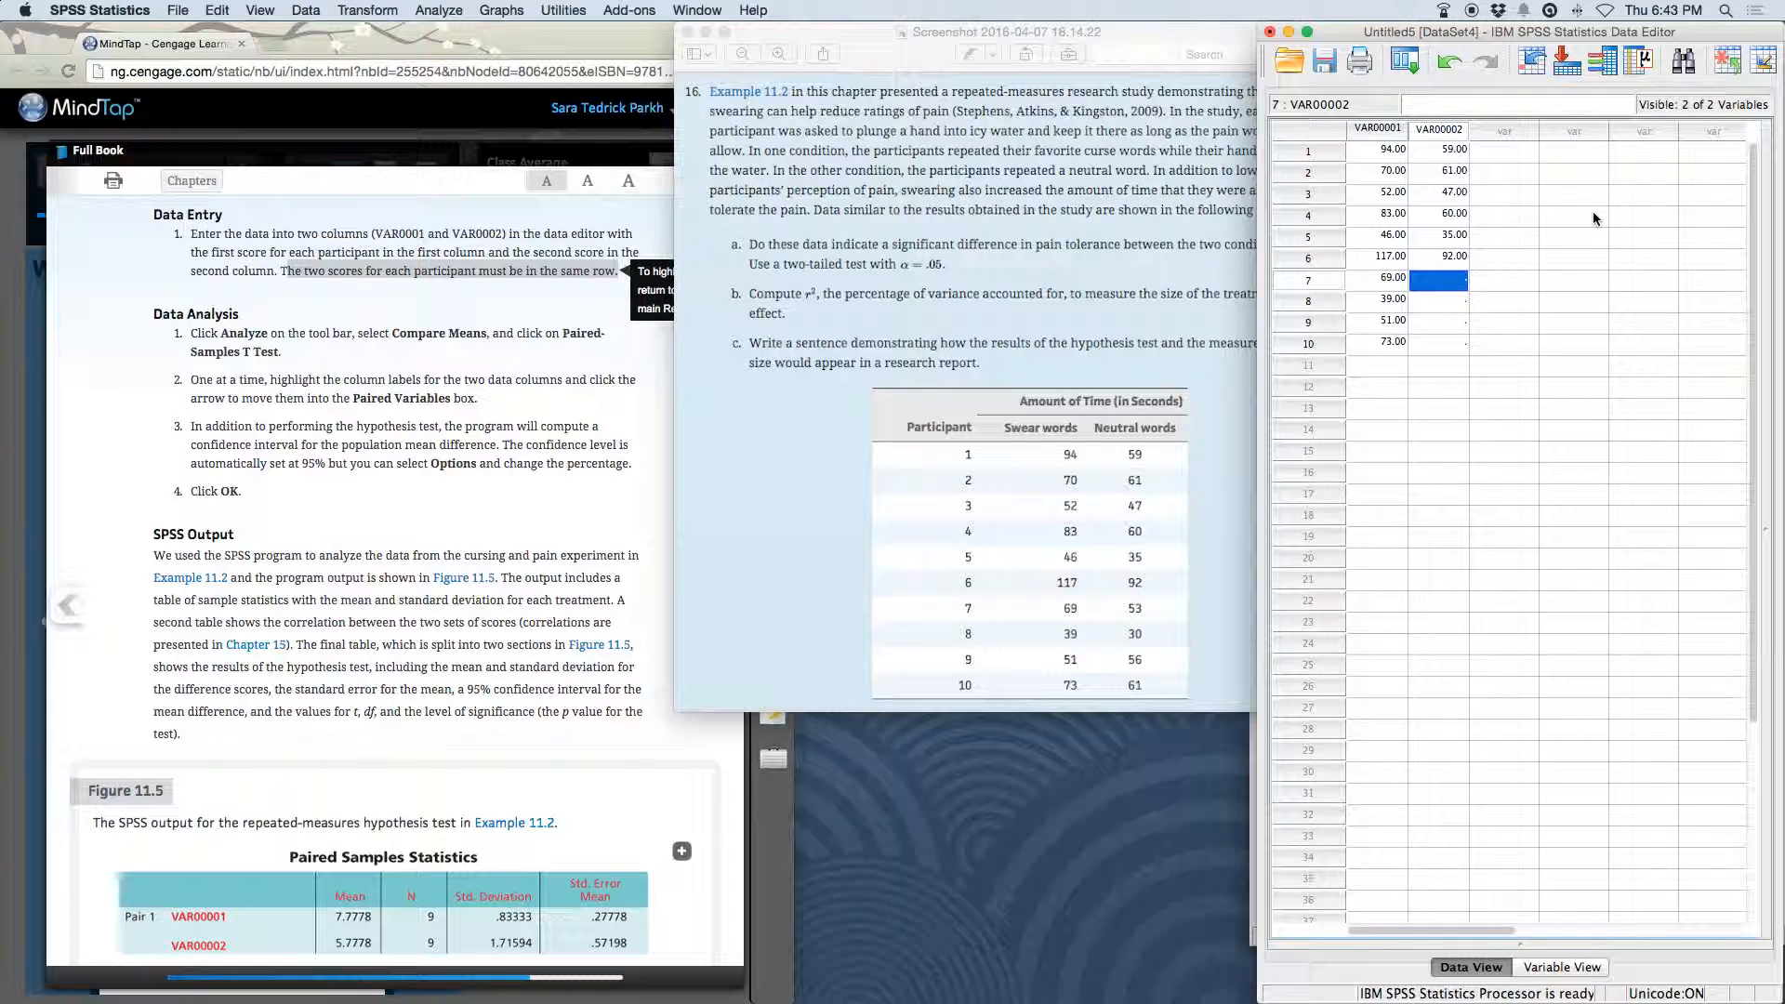
{"action": "type", "text": "53"}
{"action": "key", "text": "Return"}
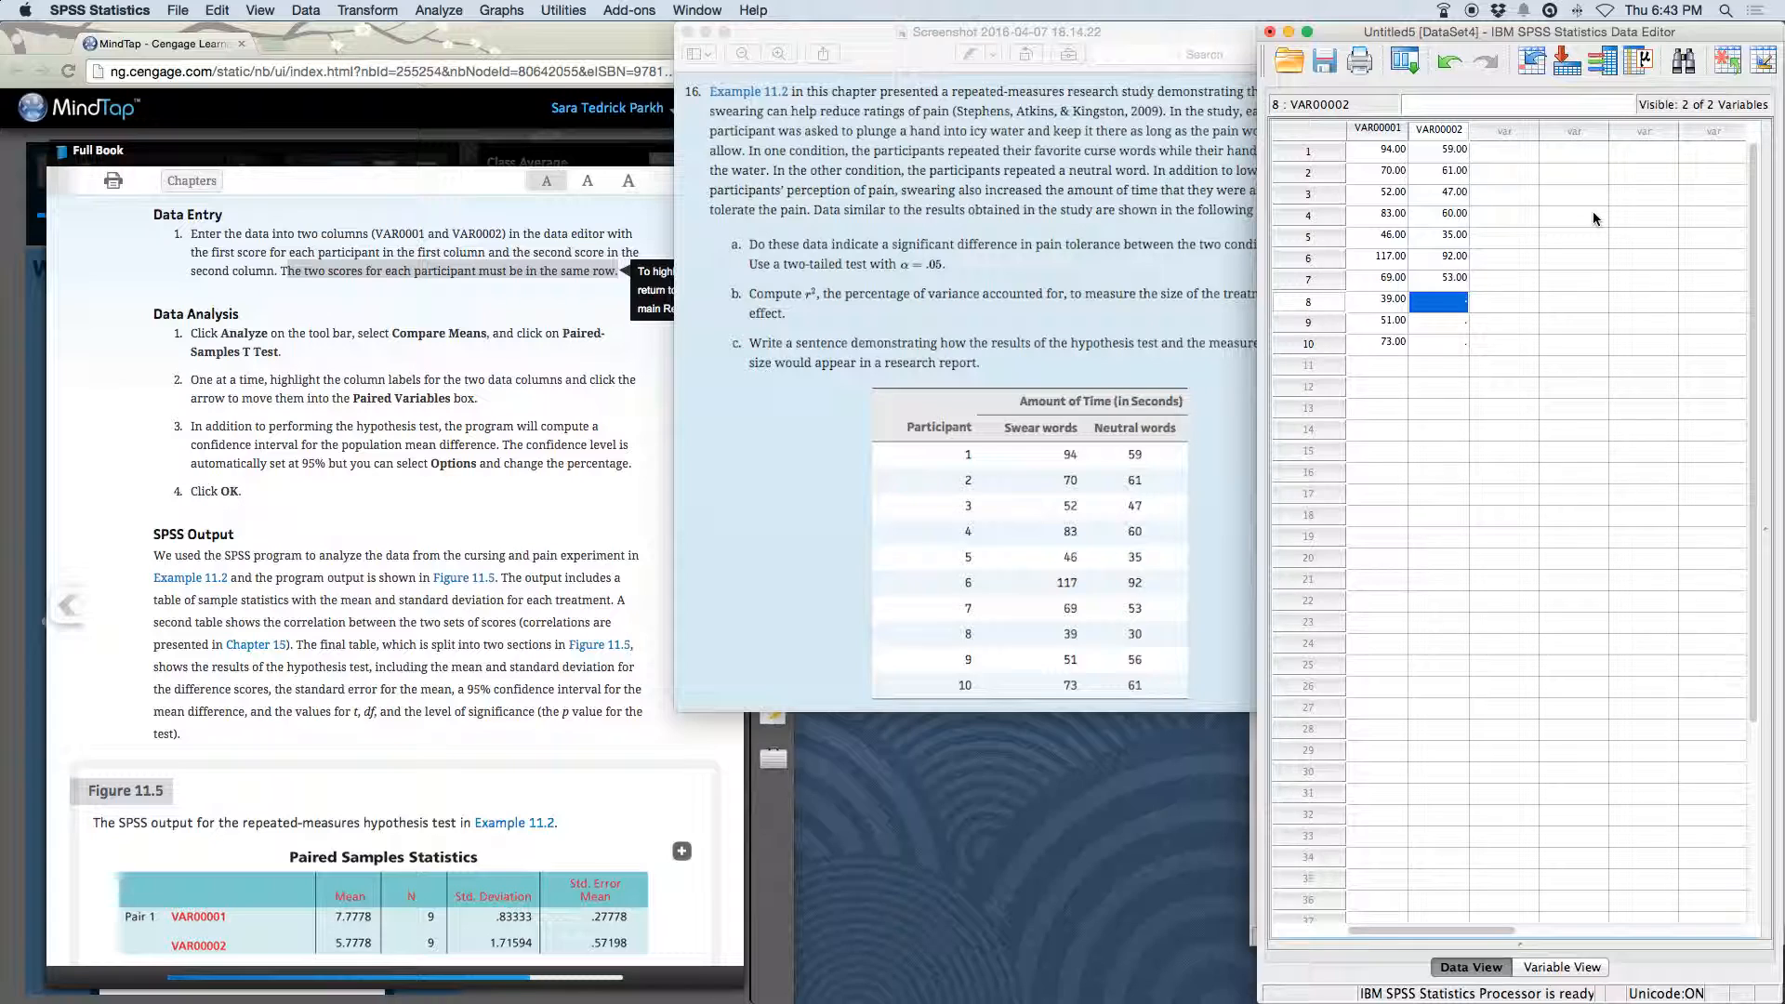
{"action": "type", "text": "30"}
{"action": "key", "text": "Return"}
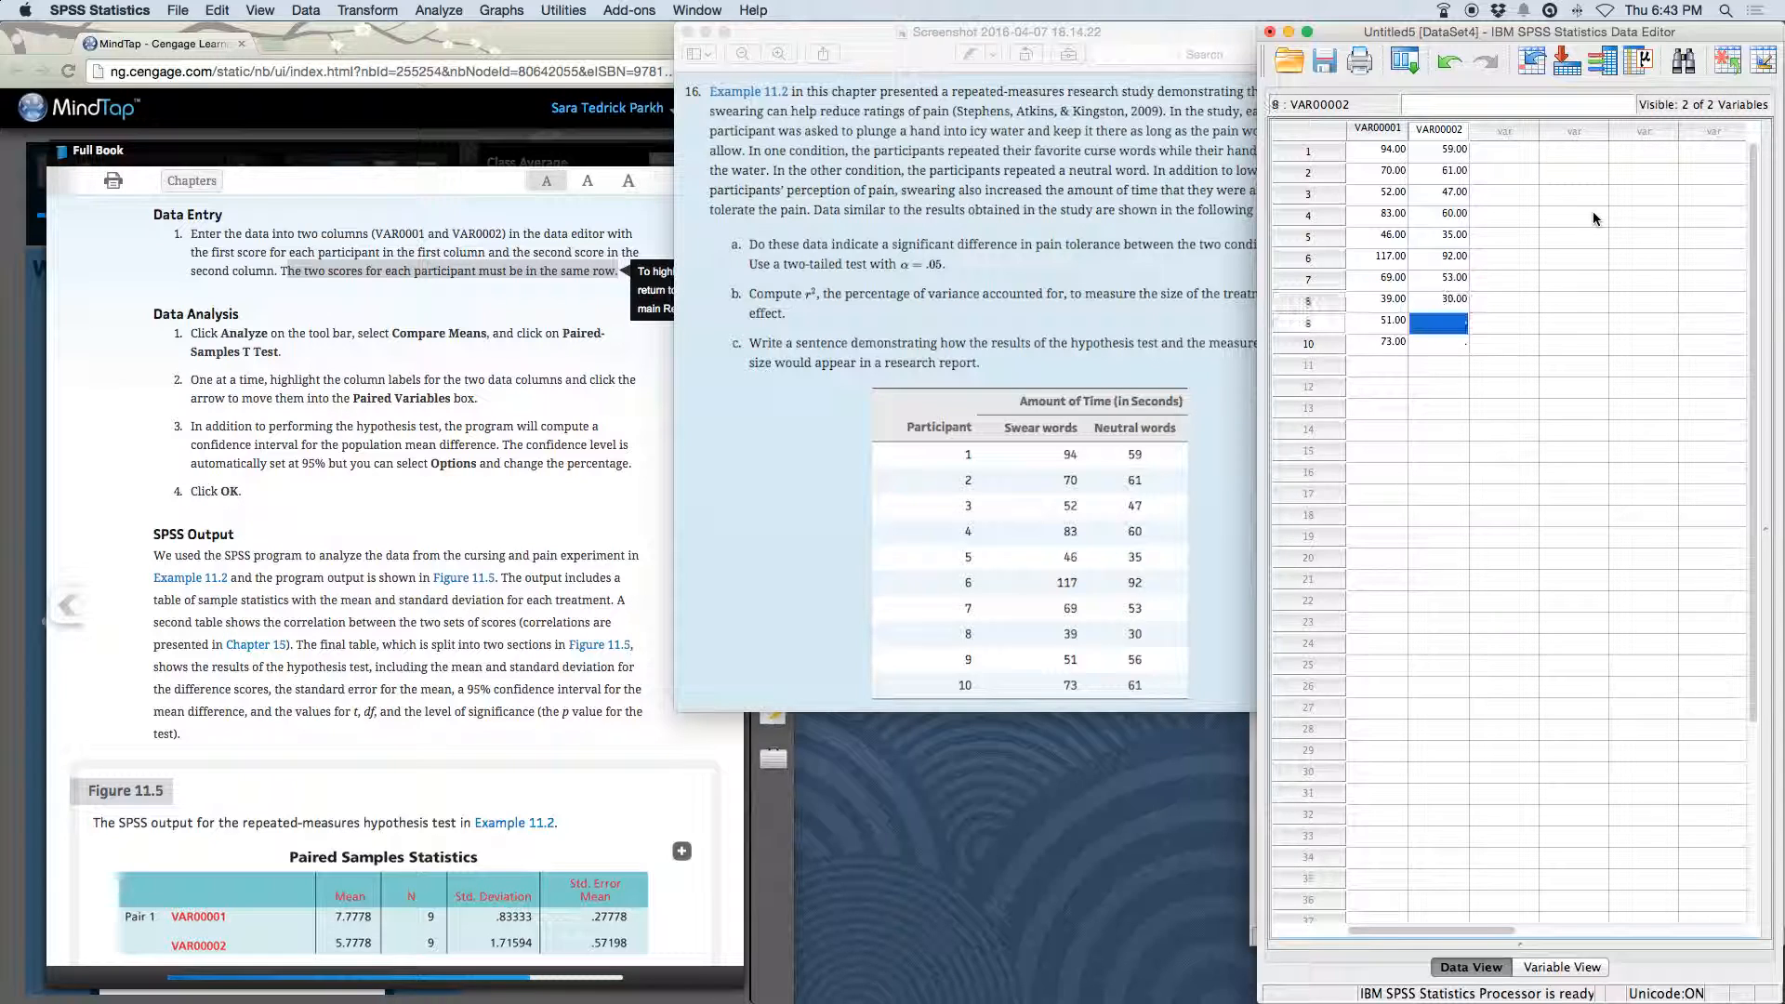
{"action": "type", "text": "56"}
{"action": "key", "text": "Return"}
{"action": "type", "text": "61"}
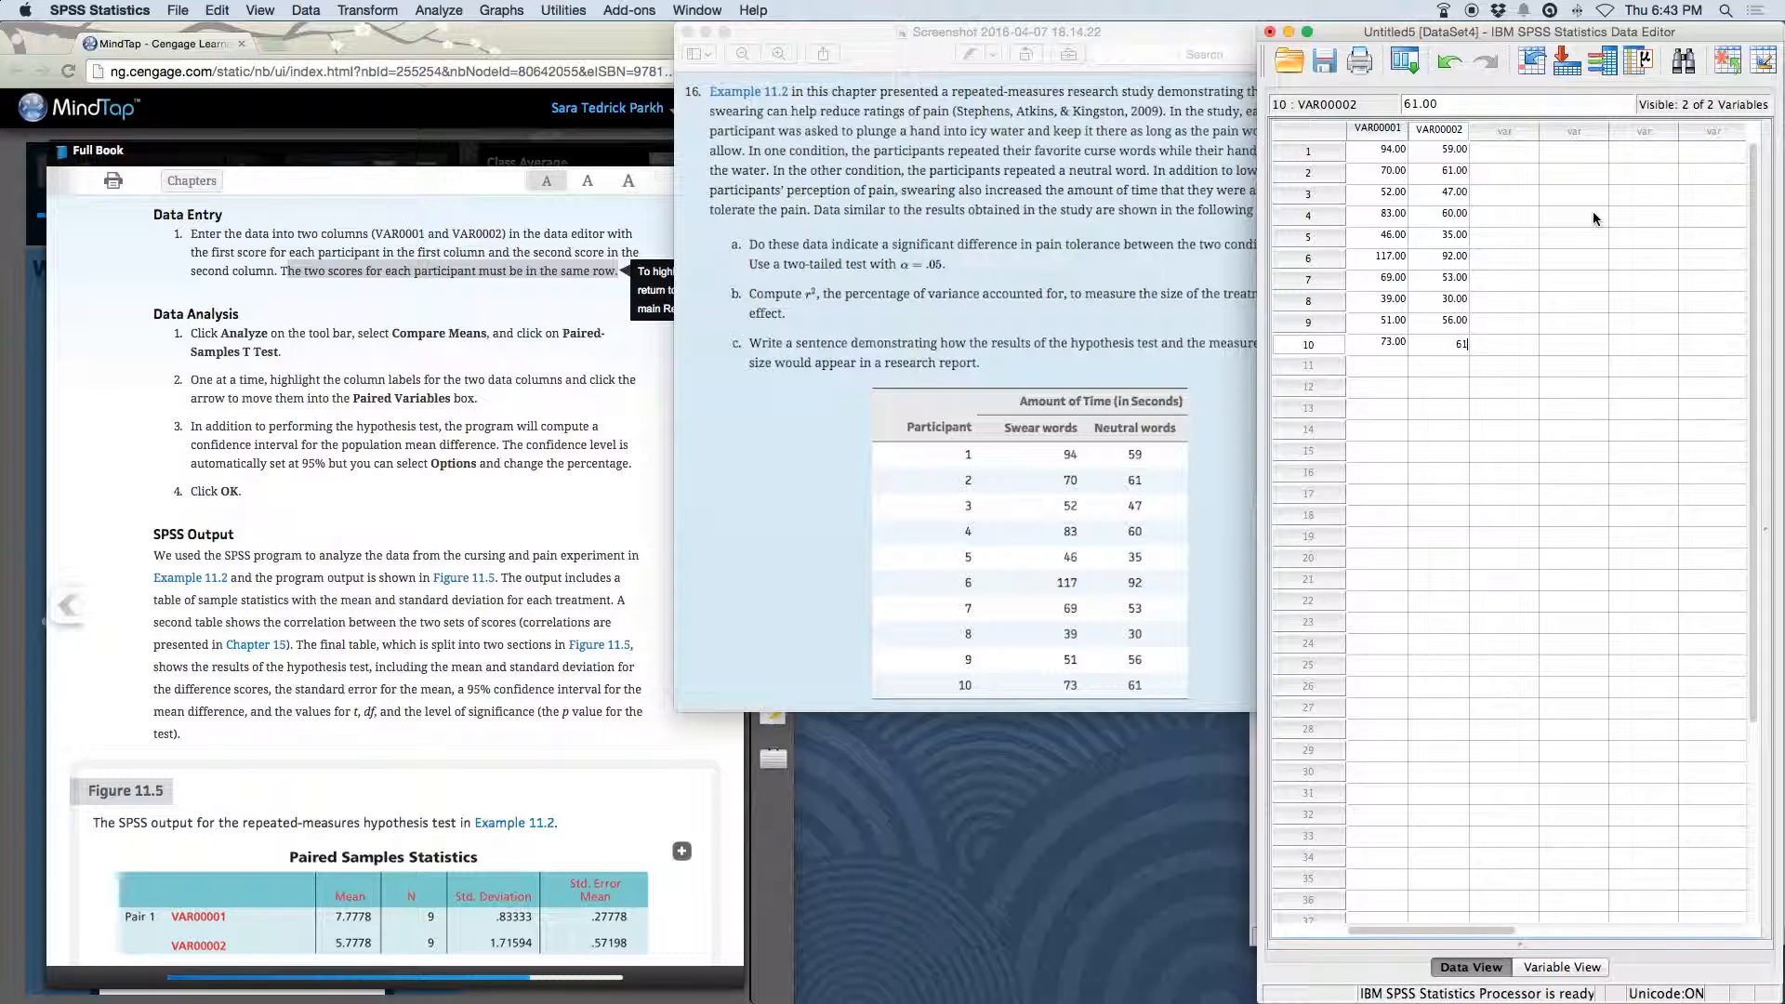
{"action": "key", "text": "Return"}
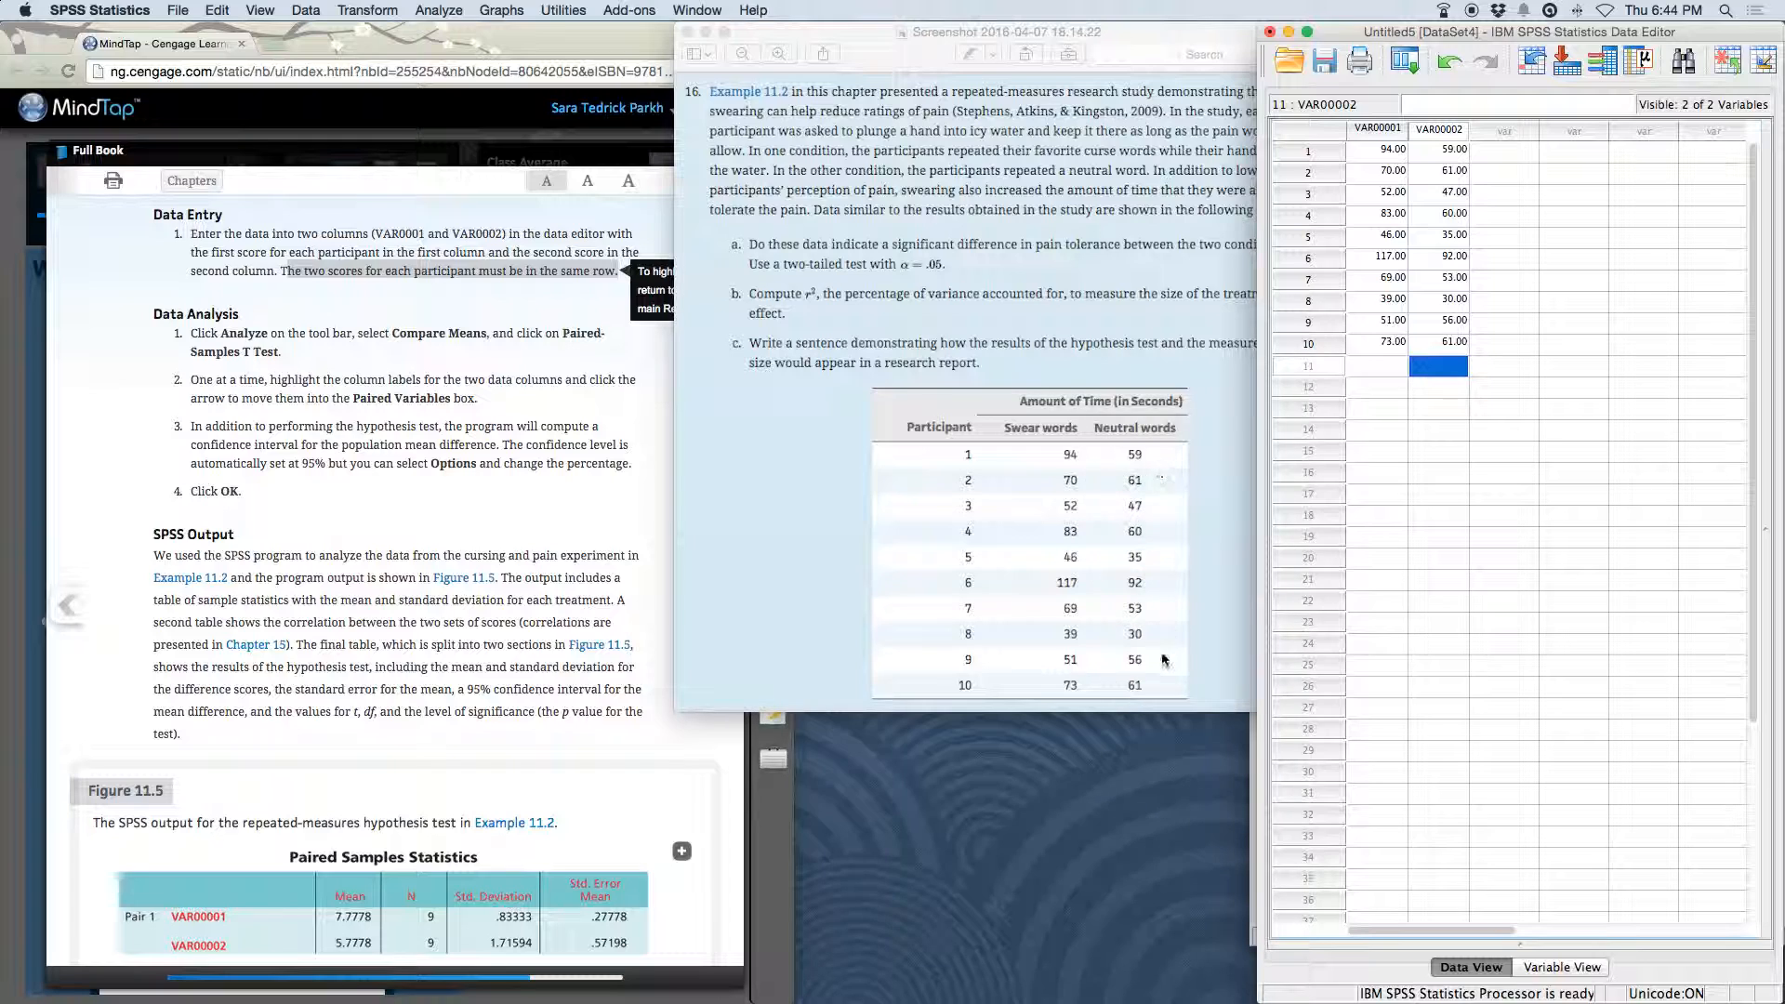
Rename the first variable Swear_words in the variable definitions.
{"action": "left_click", "coordinate": [1425, 254]}
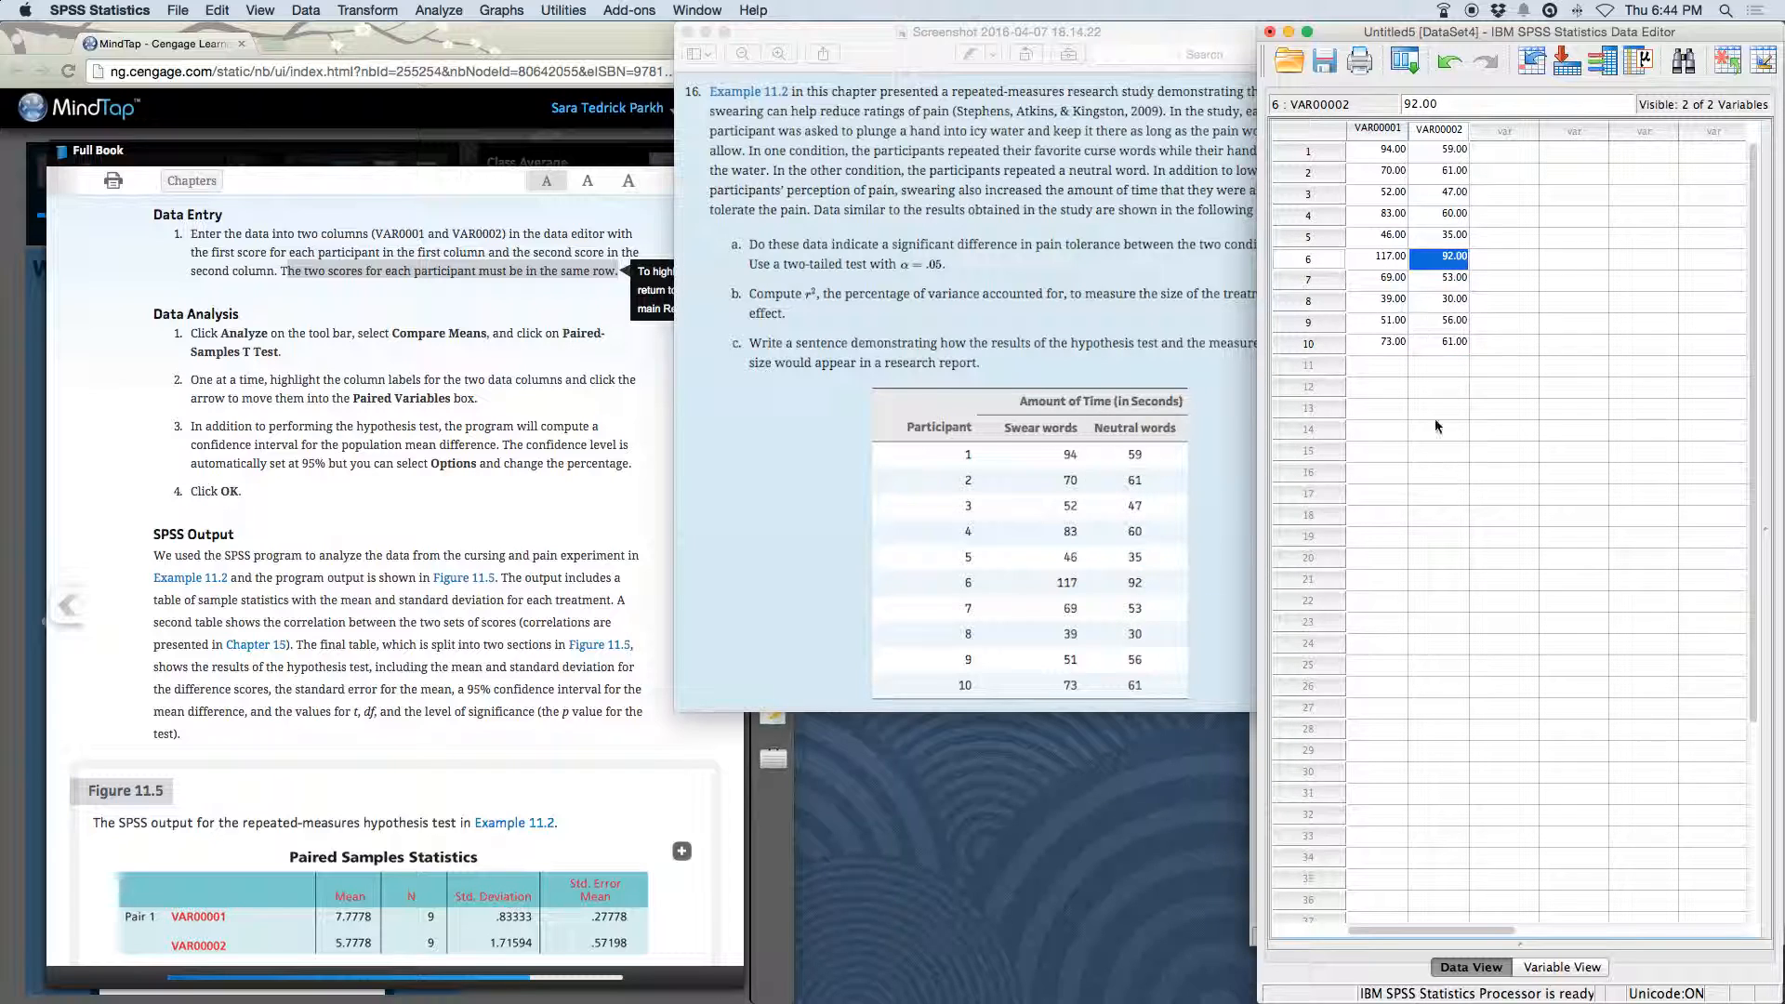
{"action": "left_click", "coordinate": [1545, 969]}
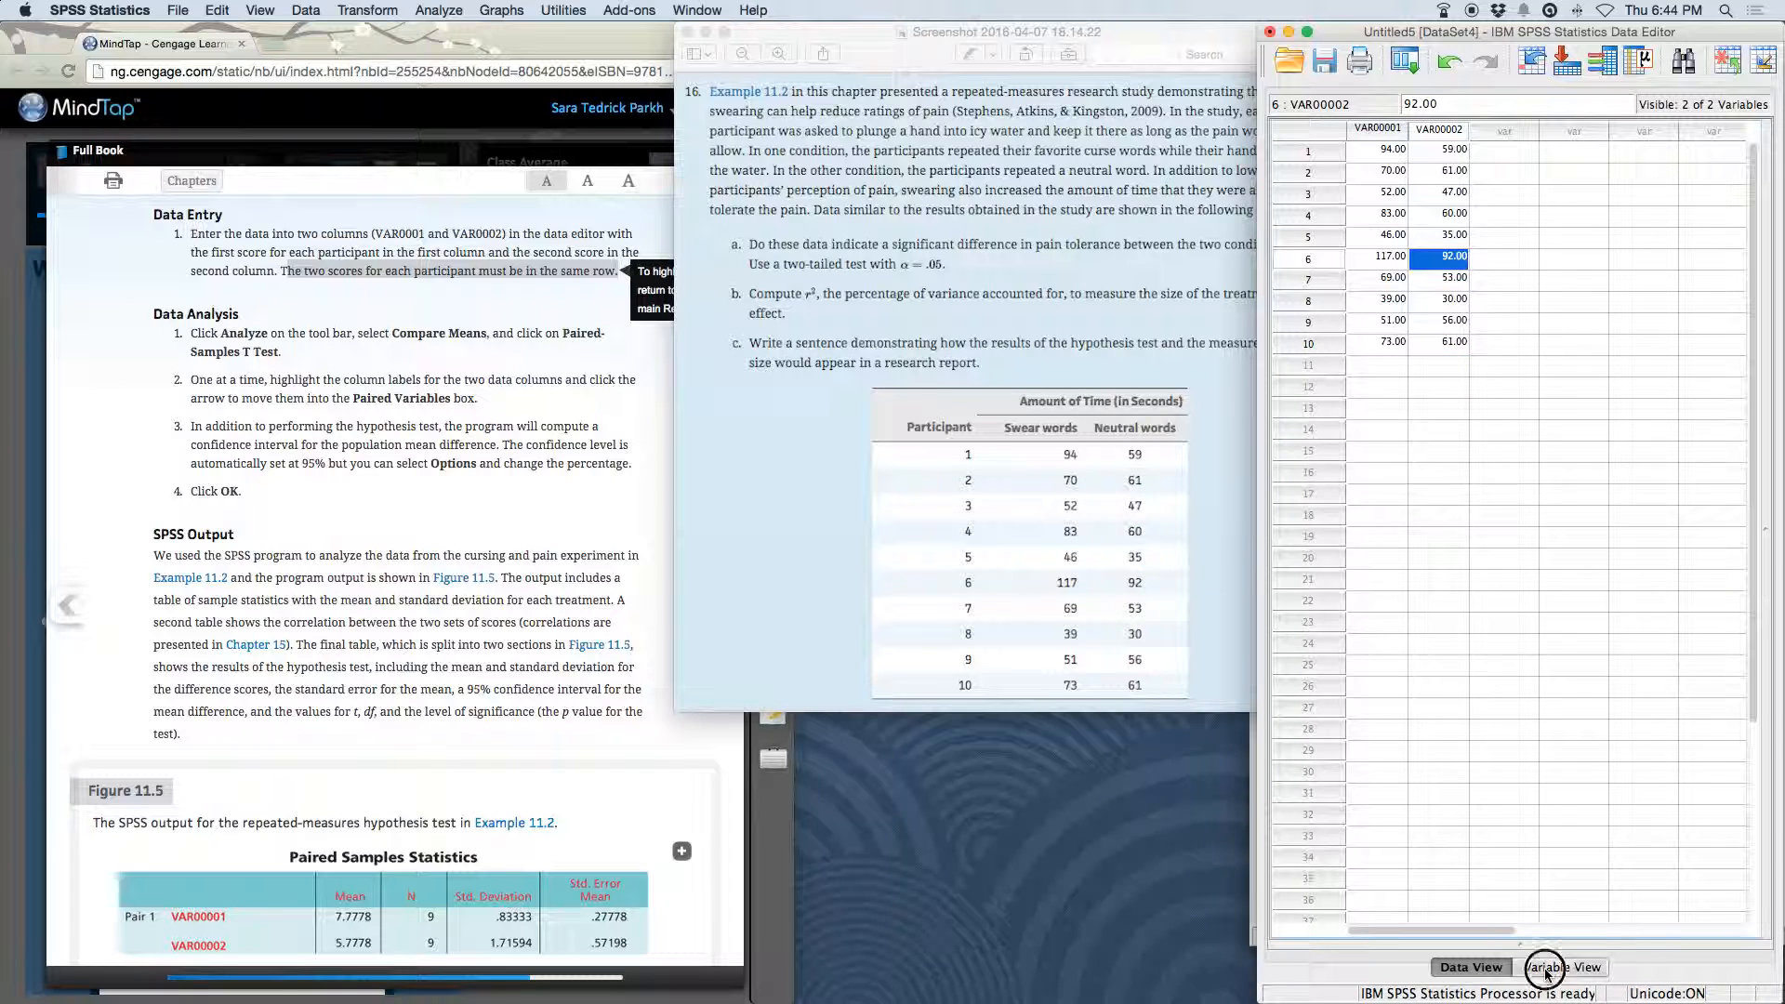
{"action": "double_click", "coordinate": [1368, 119]}
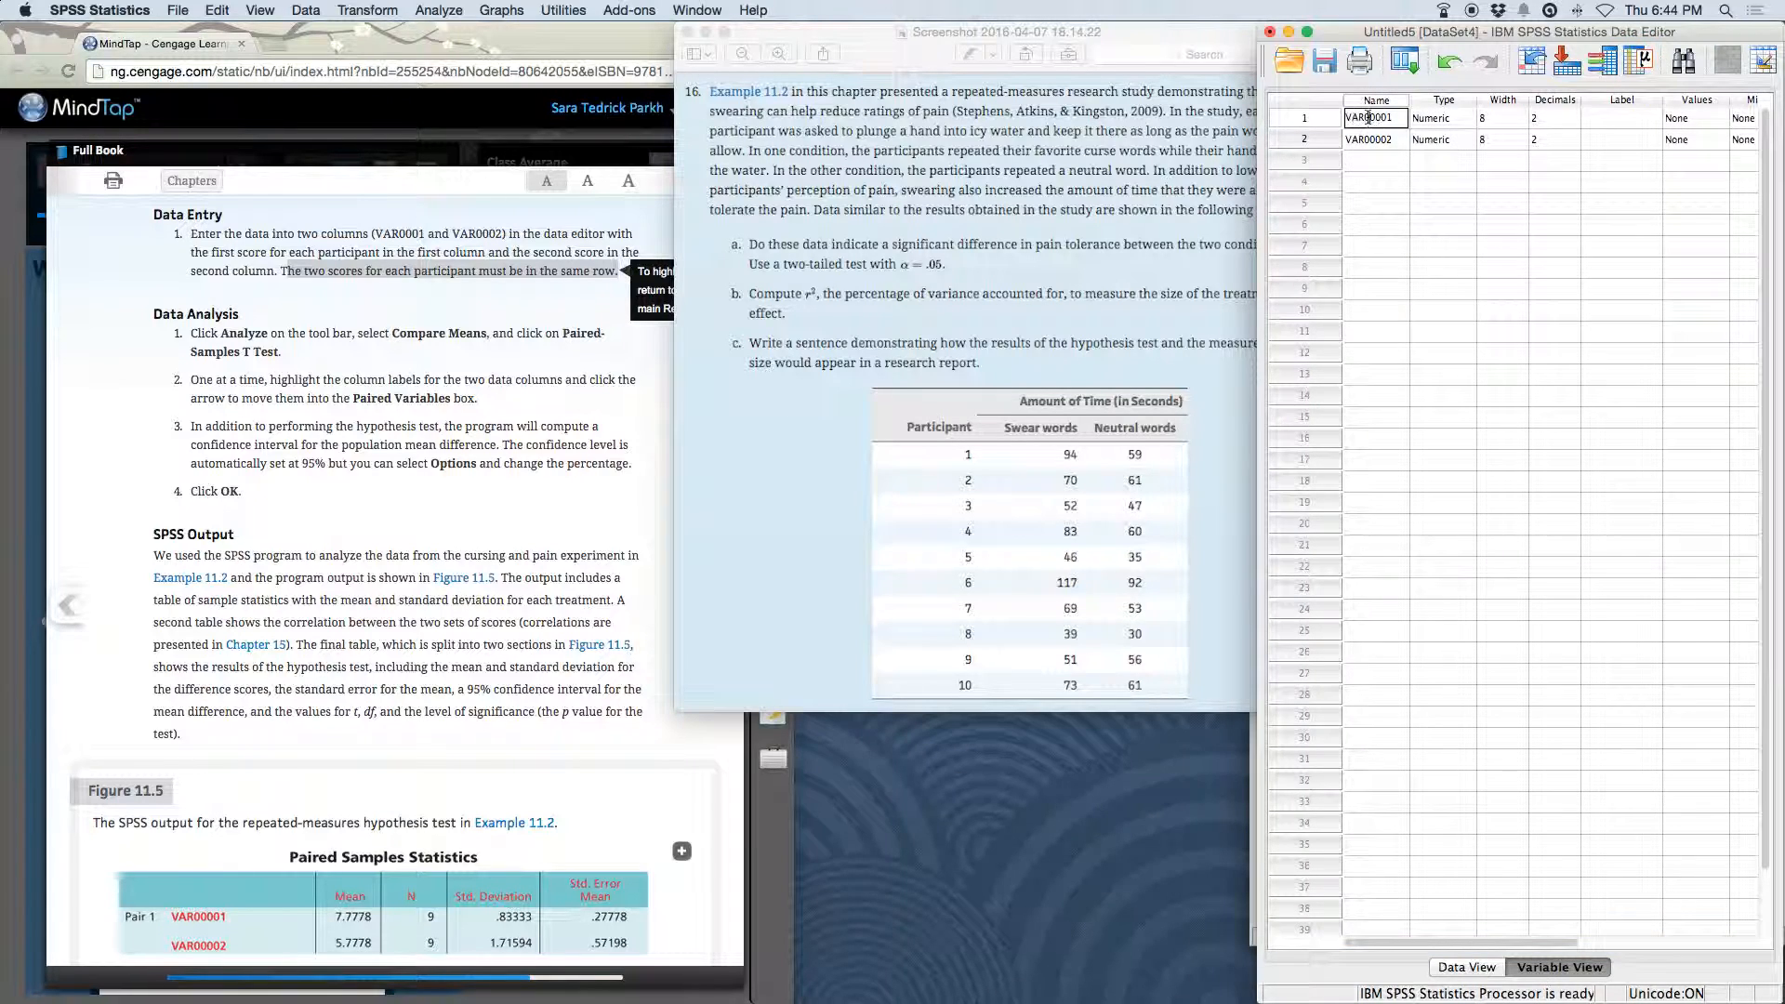
{"action": "left_click_drag", "start_coordinate": [1397, 118], "coordinate": [1342, 119]}
{"action": "type", "text": "Swear wo"}
{"action": "key", "text": "BackSpace"}
{"action": "key", "text": "BackSpace"}
{"action": "key", "text": "BackSpace"}
{"action": "type", "text": "_words"}
{"action": "key", "text": "Return"}
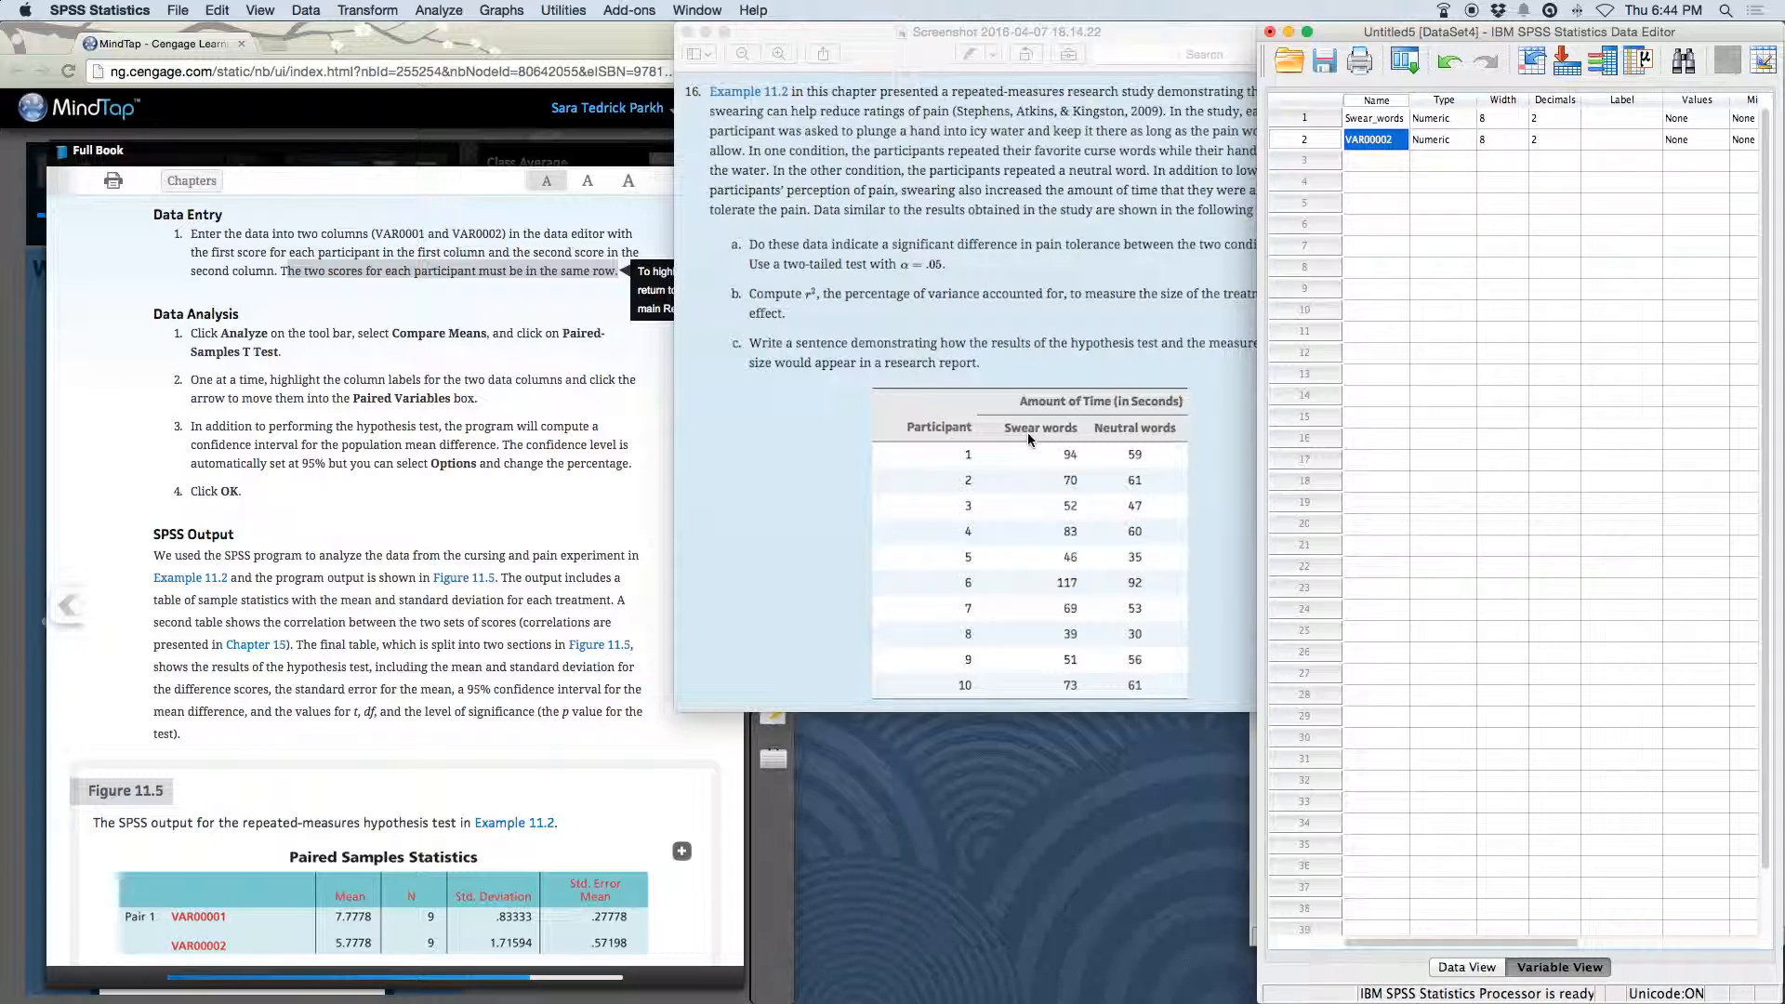
Rename the second variable Neutral_words.
{"action": "type", "text": "Neut"}
{"action": "key", "text": "Delete"}
{"action": "key", "text": "Delete"}
{"action": "key", "text": "Delete"}
{"action": "key", "text": "Delete"}
{"action": "key", "text": "Delete"}
{"action": "key", "text": "Delete"}
{"action": "key", "text": "Delete"}
{"action": "key", "text": "Delete"}
{"action": "type", "text": "ral_words"}
{"action": "left_click", "coordinate": [1381, 168]}
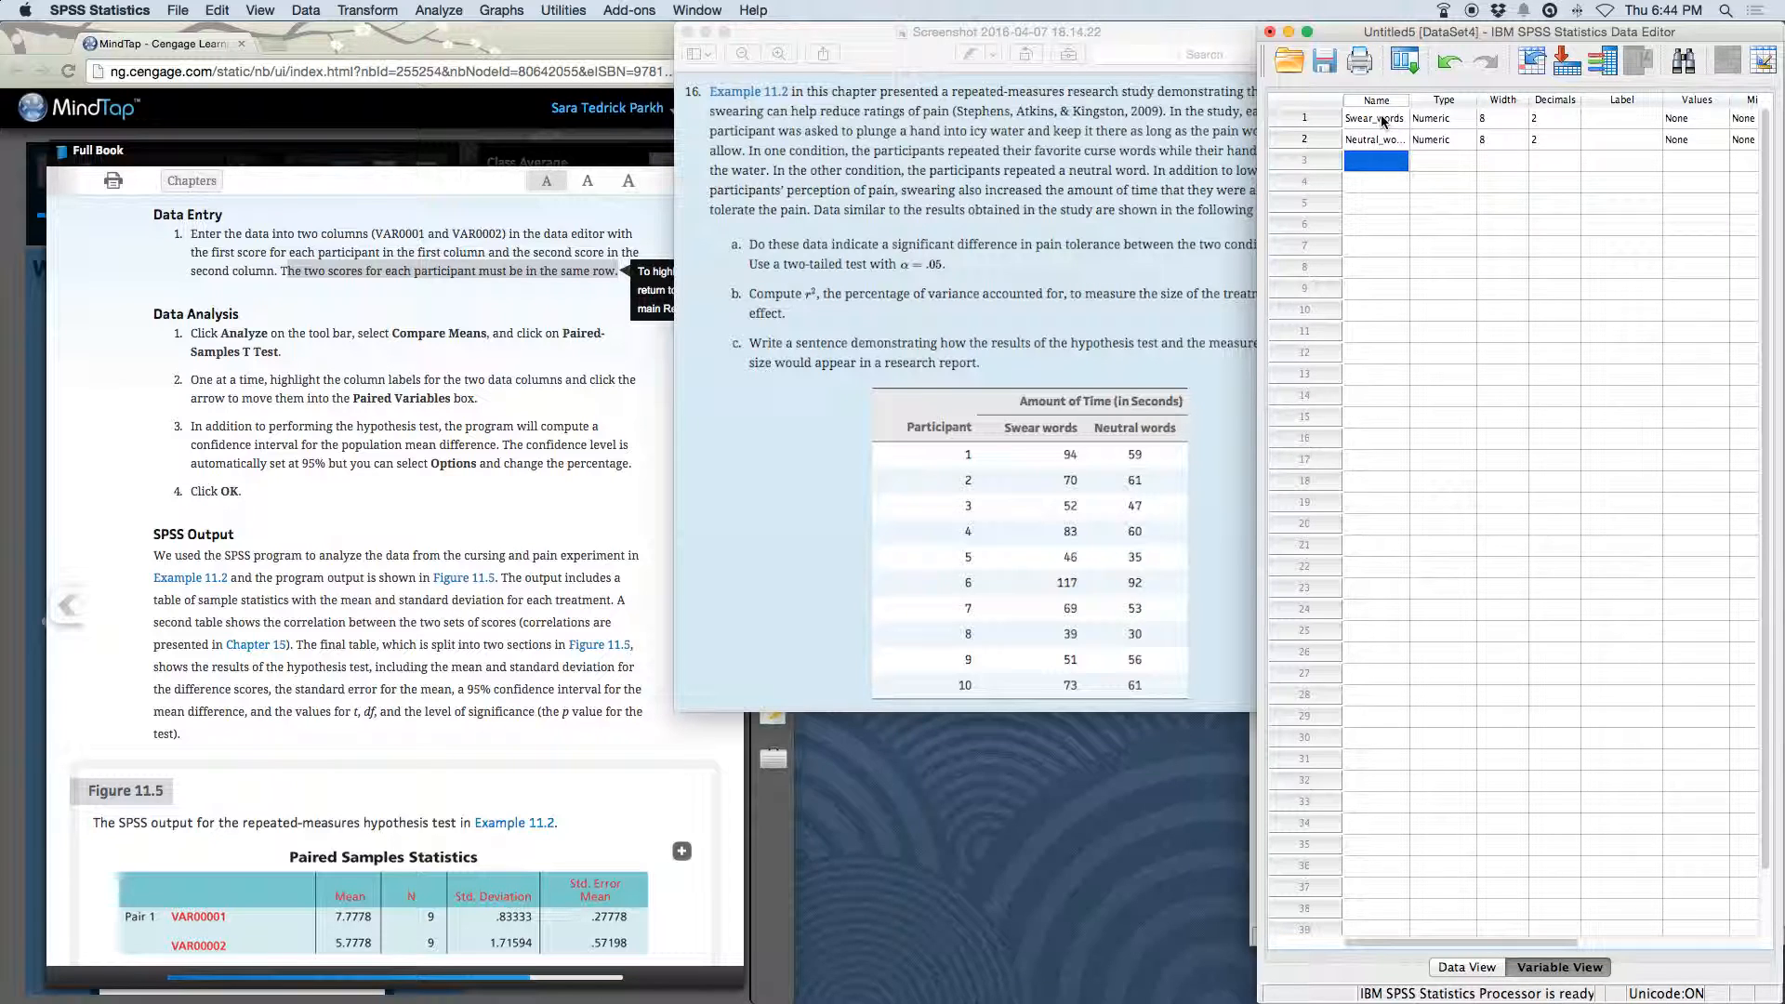
Return to the data and compare participant 1's pair of scores with the first row of the problem's table.
{"action": "left_click", "coordinate": [1467, 966]}
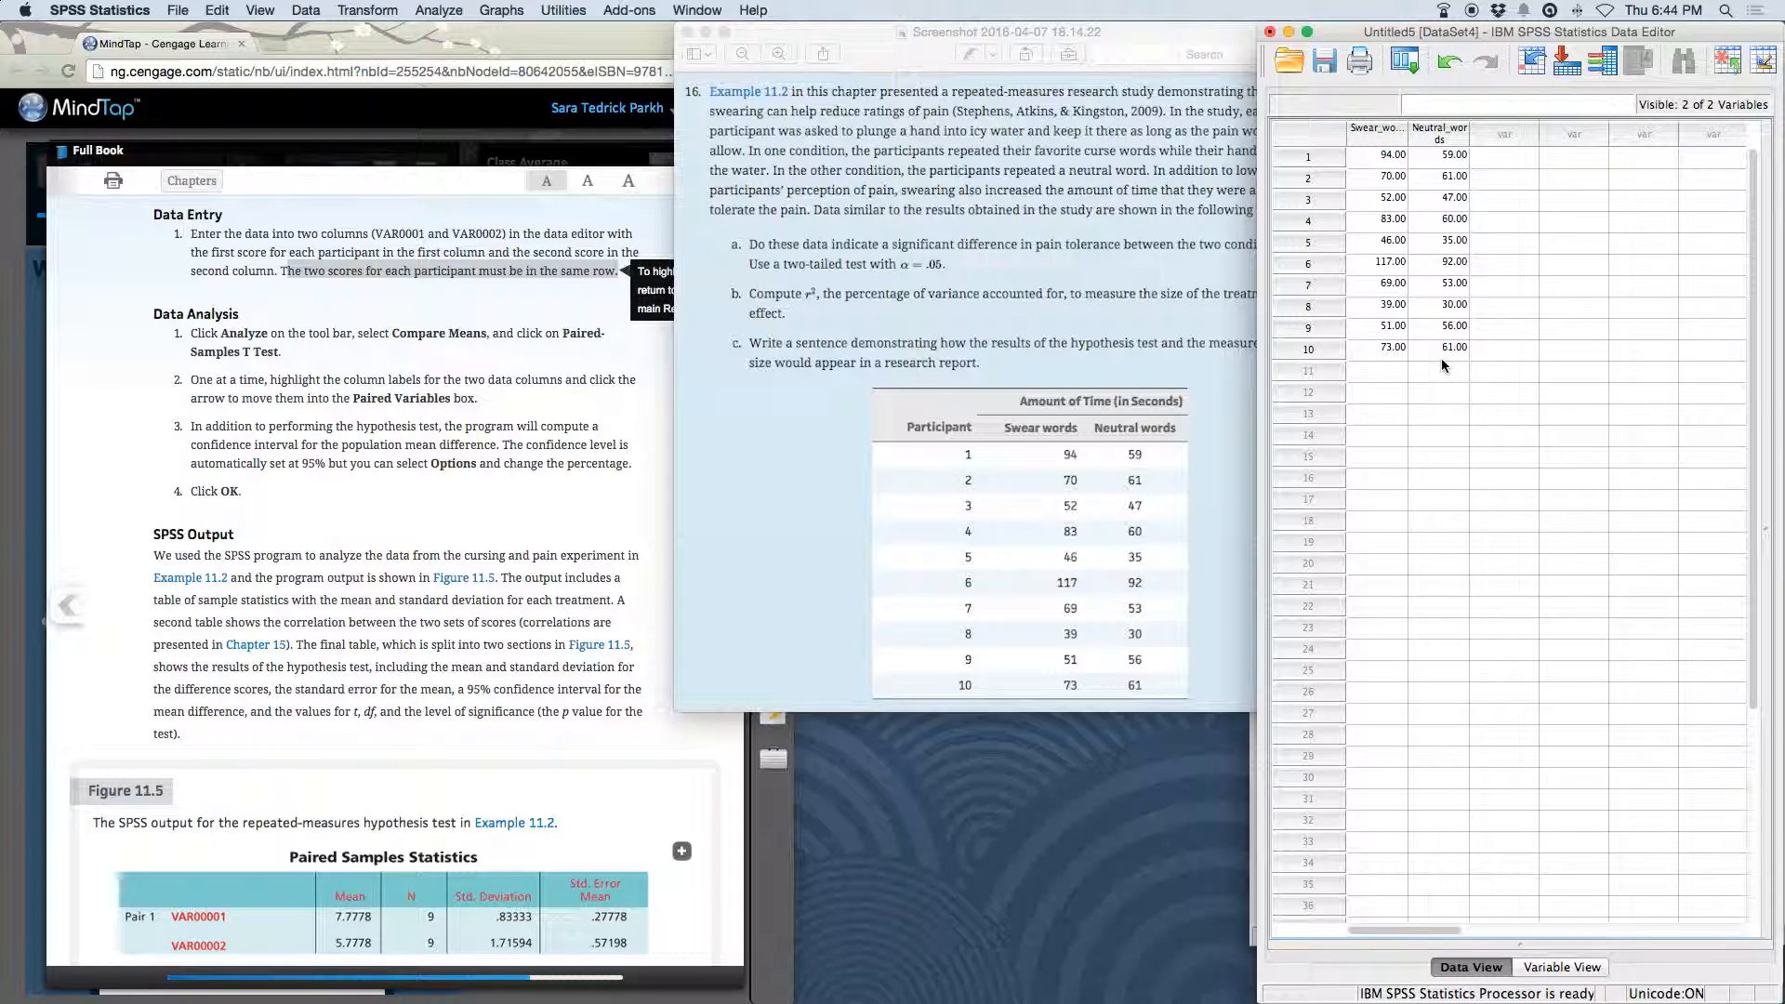
{"action": "left_click", "coordinate": [979, 460]}
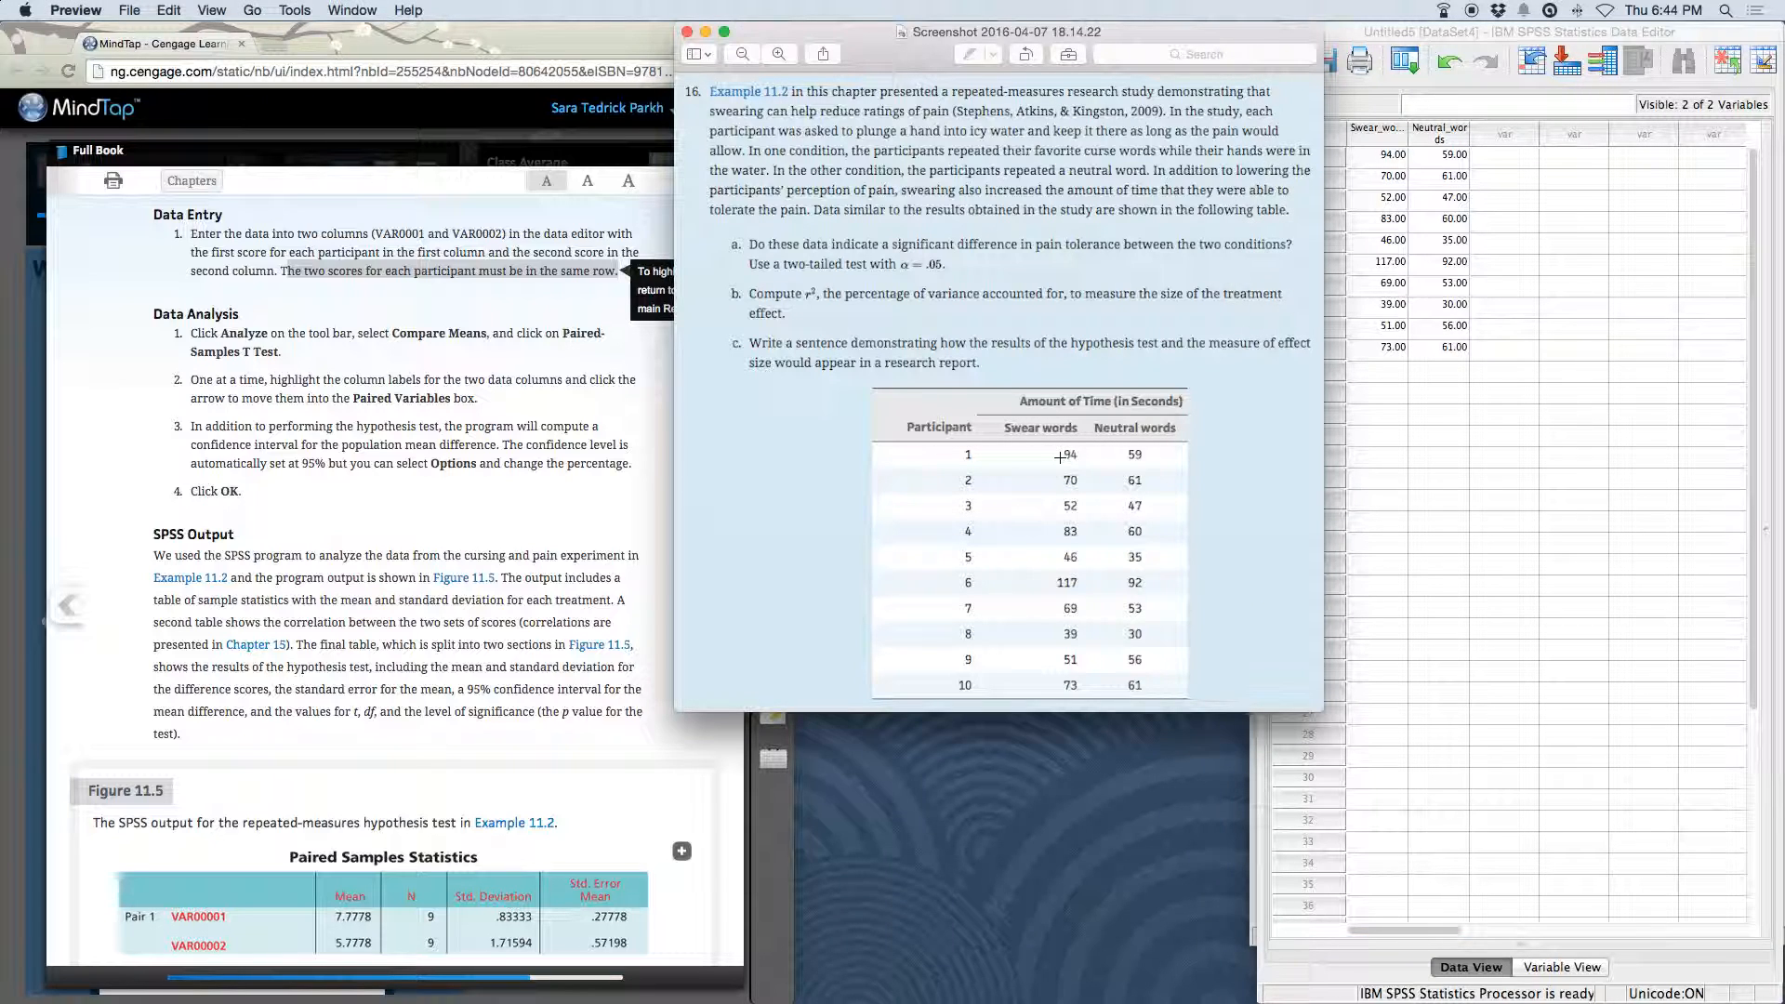
{"action": "left_click", "coordinate": [1438, 135]}
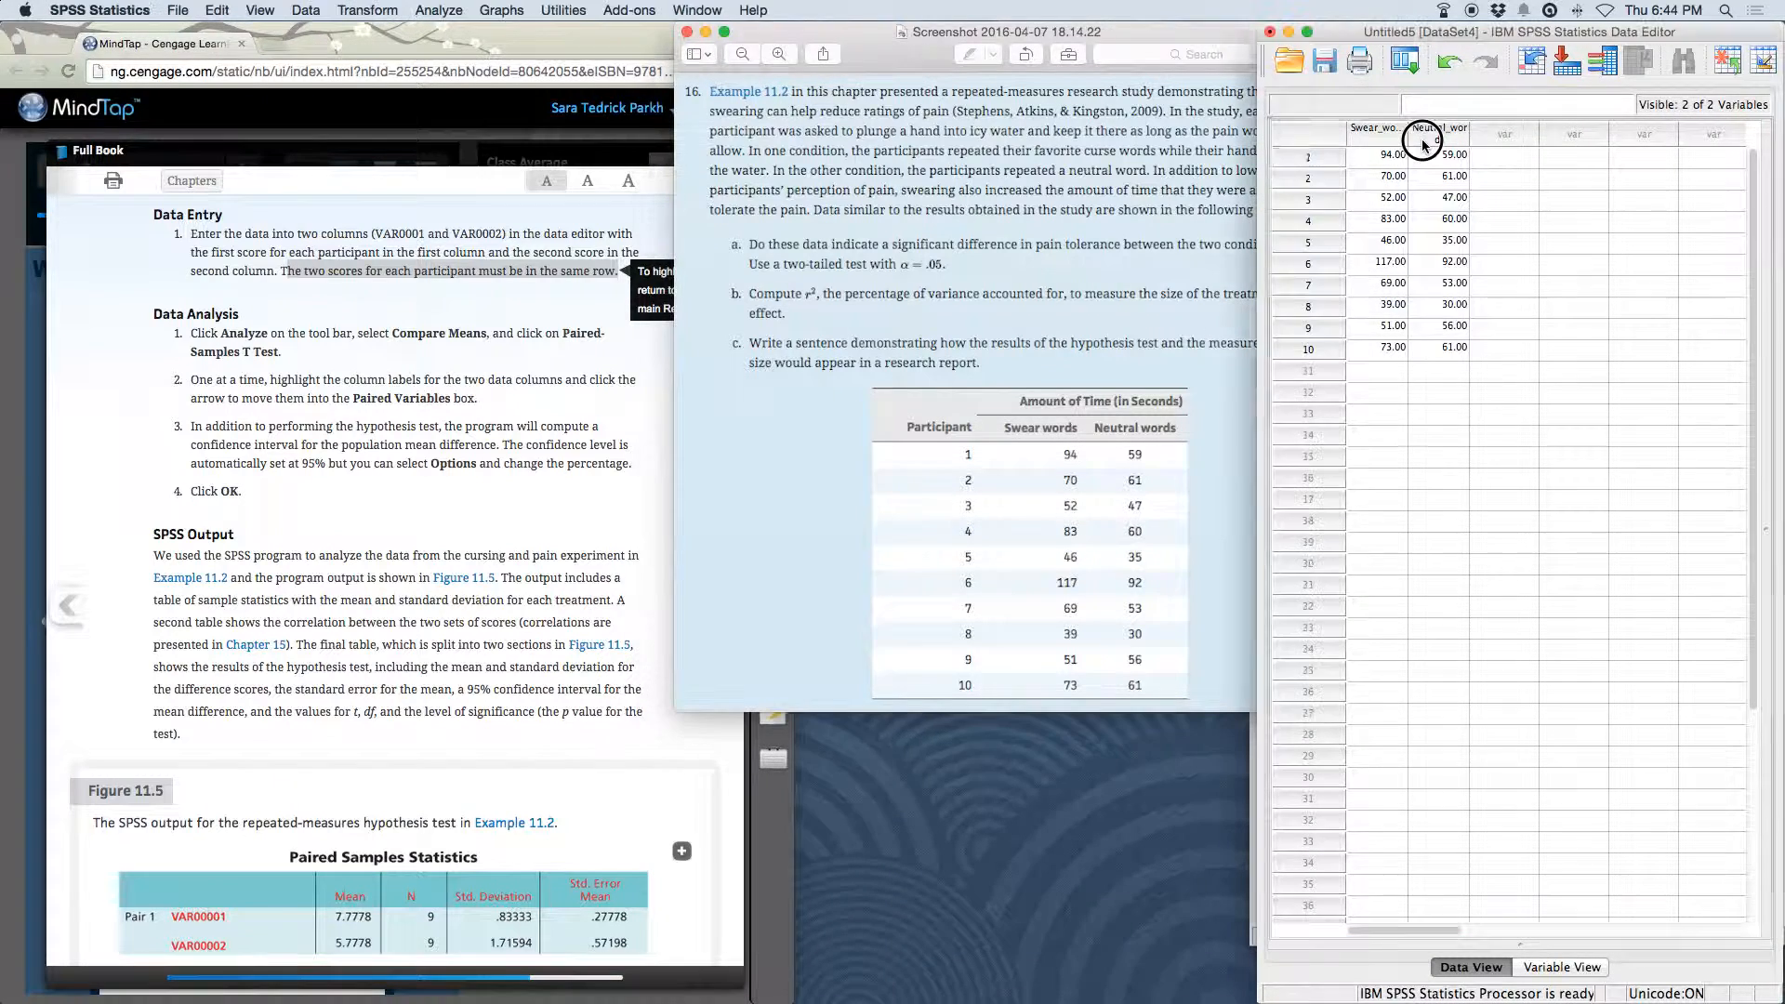
{"action": "left_click", "coordinate": [1420, 160]}
{"action": "left_click", "coordinate": [1390, 160]}
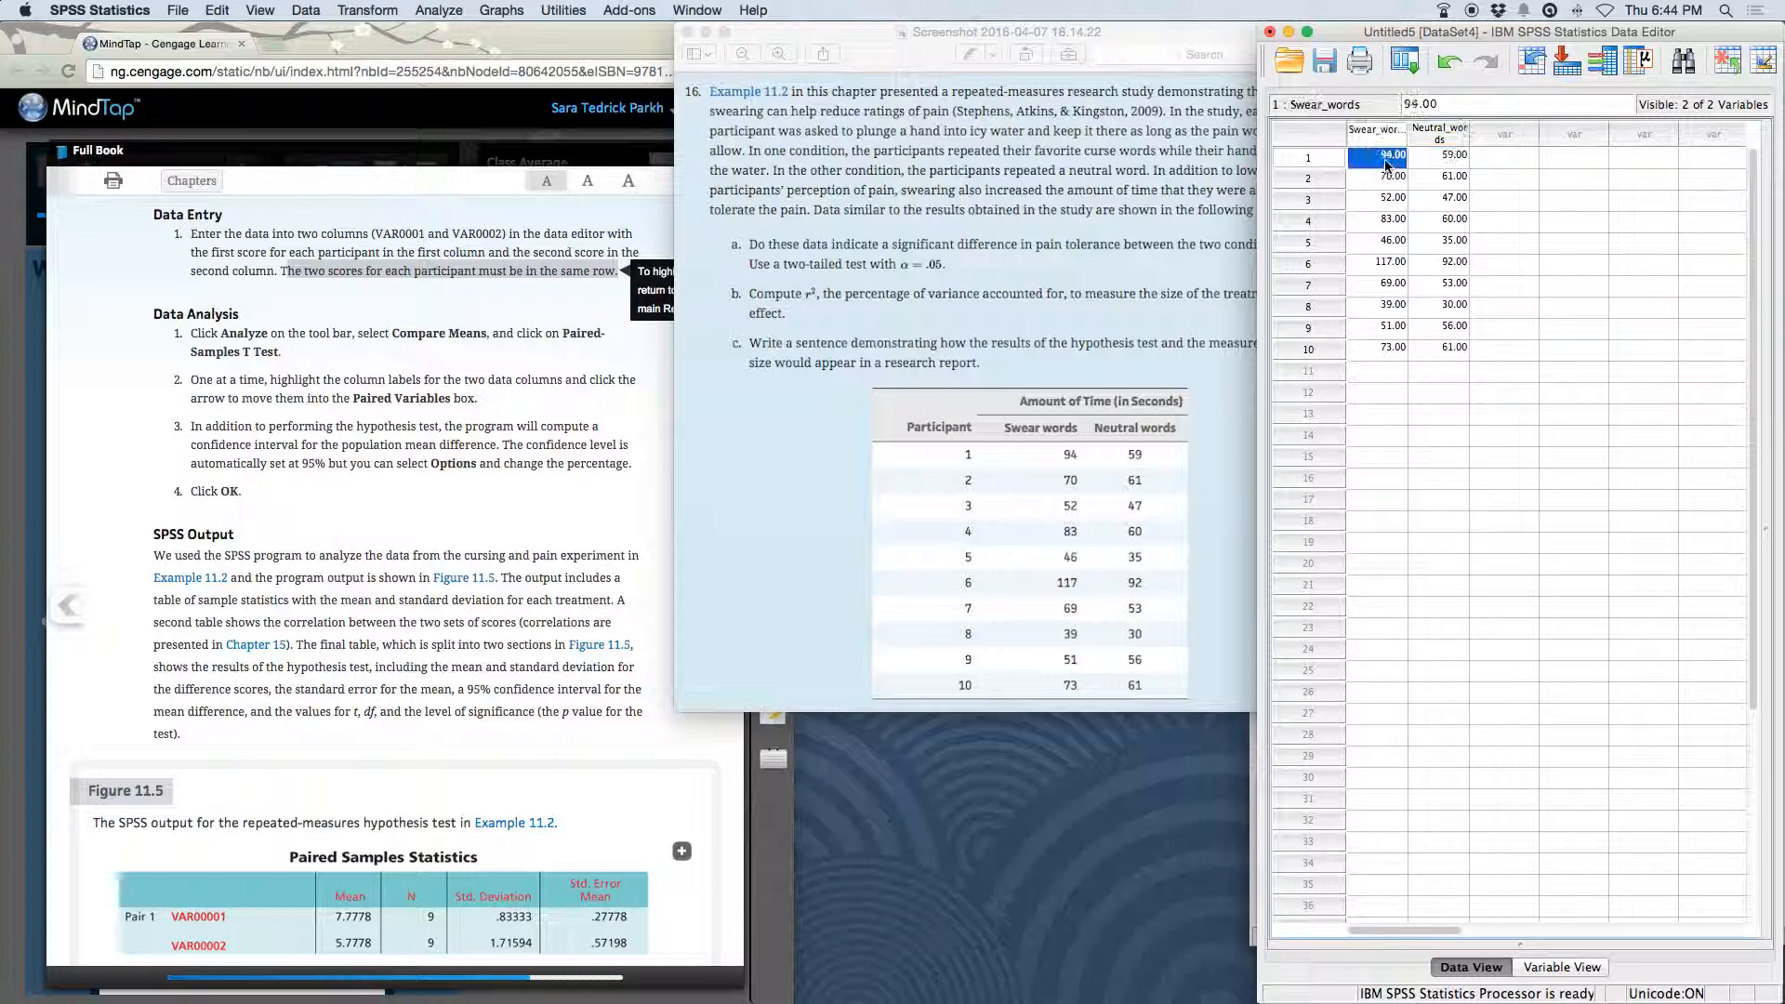
Set up a Paired-Samples T Test with Swear_words as Variable1 and Neutral_words as Variable2 of pair 1.
{"action": "left_click", "coordinate": [442, 11]}
{"action": "mouse_move", "coordinate": [558, 69]}
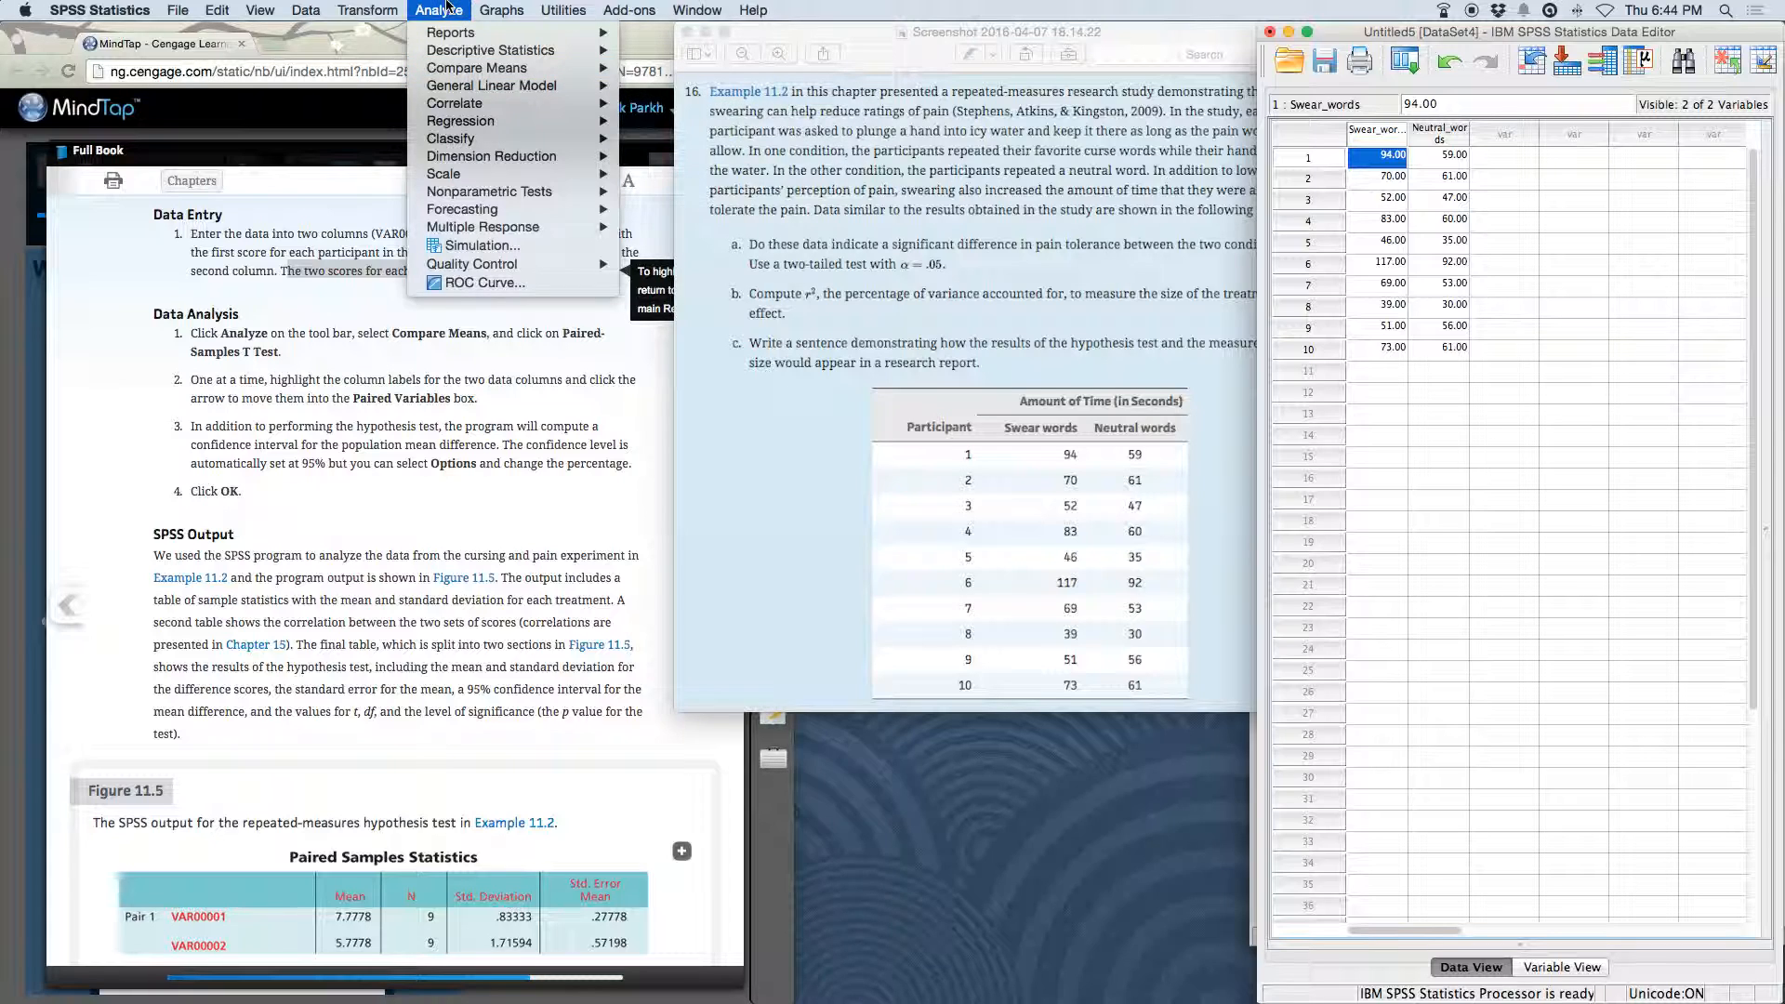
{"action": "mouse_move", "coordinate": [453, 75]}
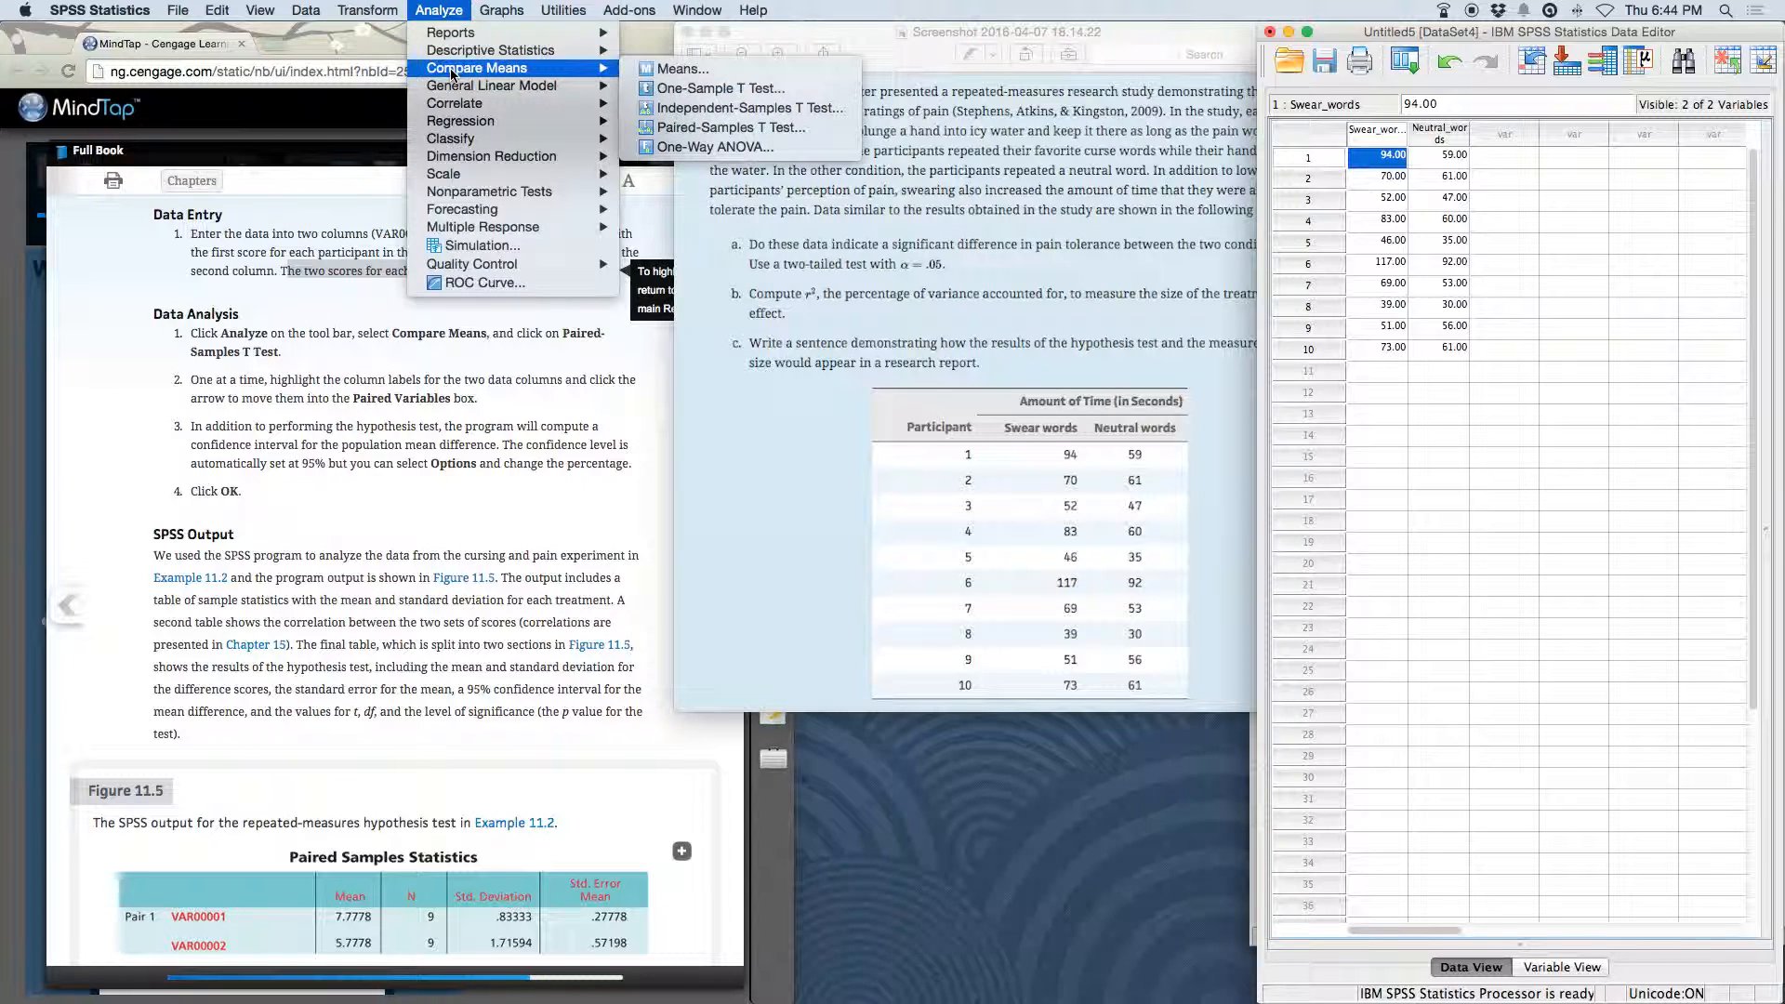
{"action": "left_click", "coordinate": [716, 127]}
{"action": "left_click_drag", "start_coordinate": [497, 33], "coordinate": [1011, 54]}
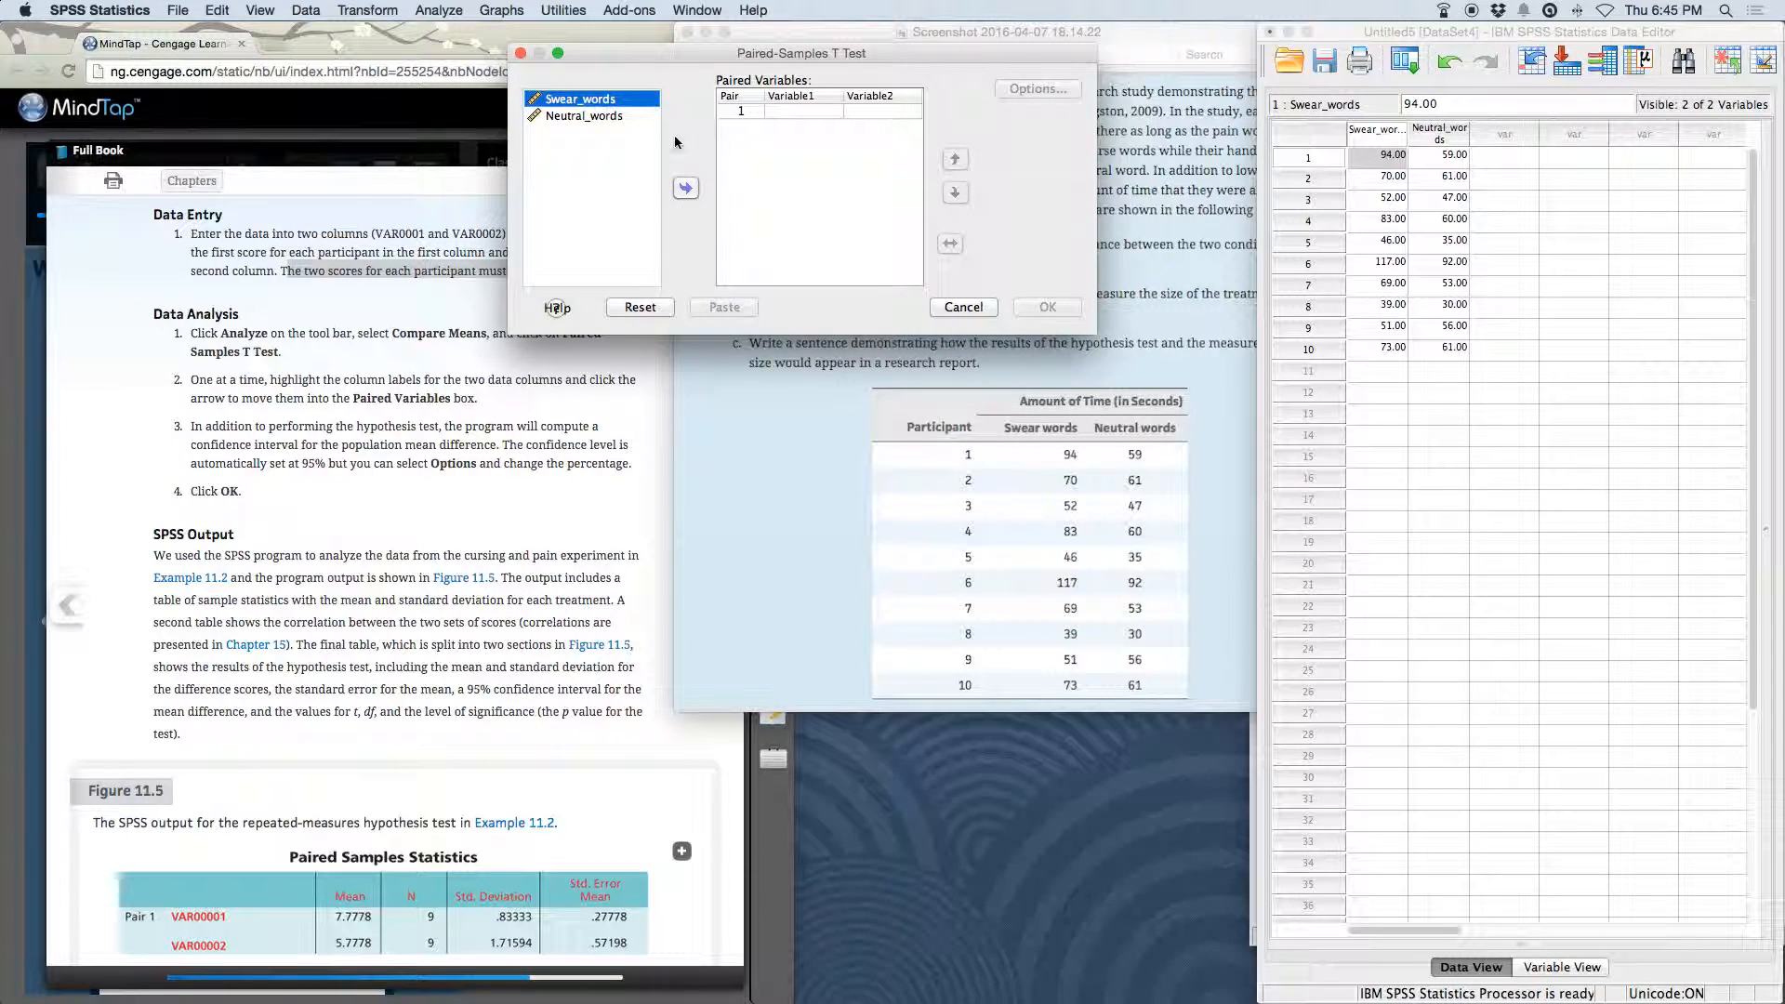
{"action": "left_click", "coordinate": [688, 189]}
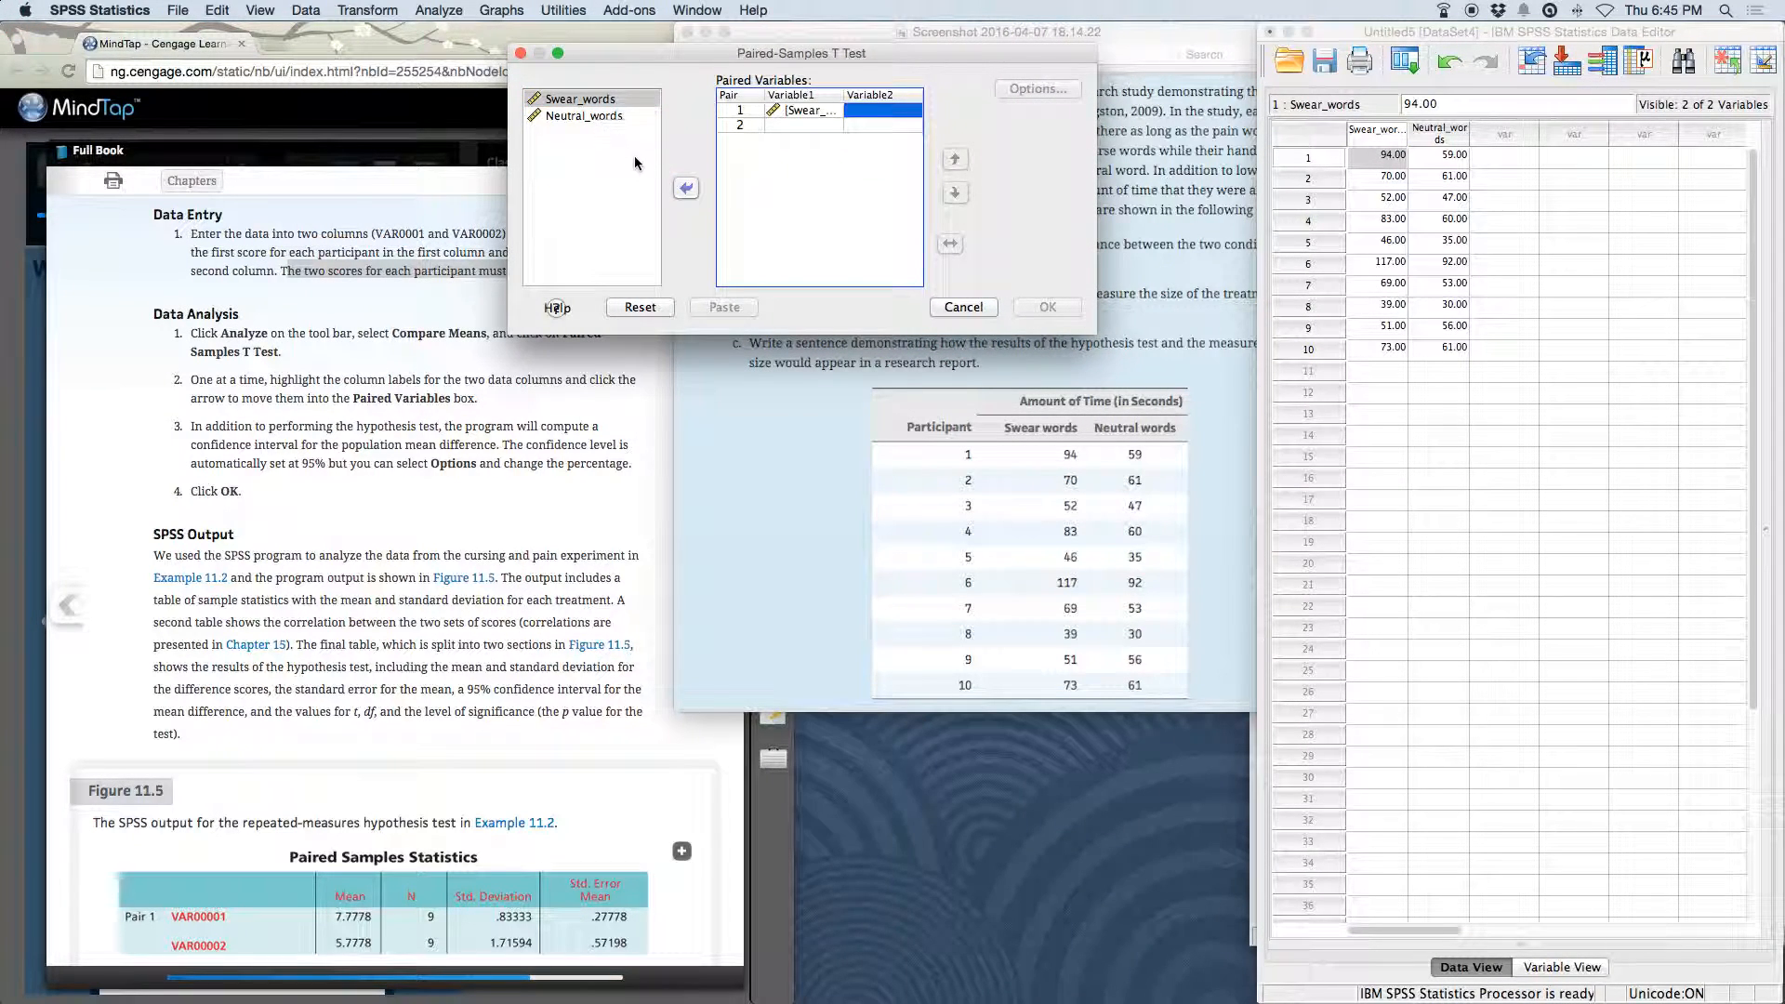
{"action": "left_click", "coordinate": [617, 118]}
{"action": "left_click", "coordinate": [685, 190]}
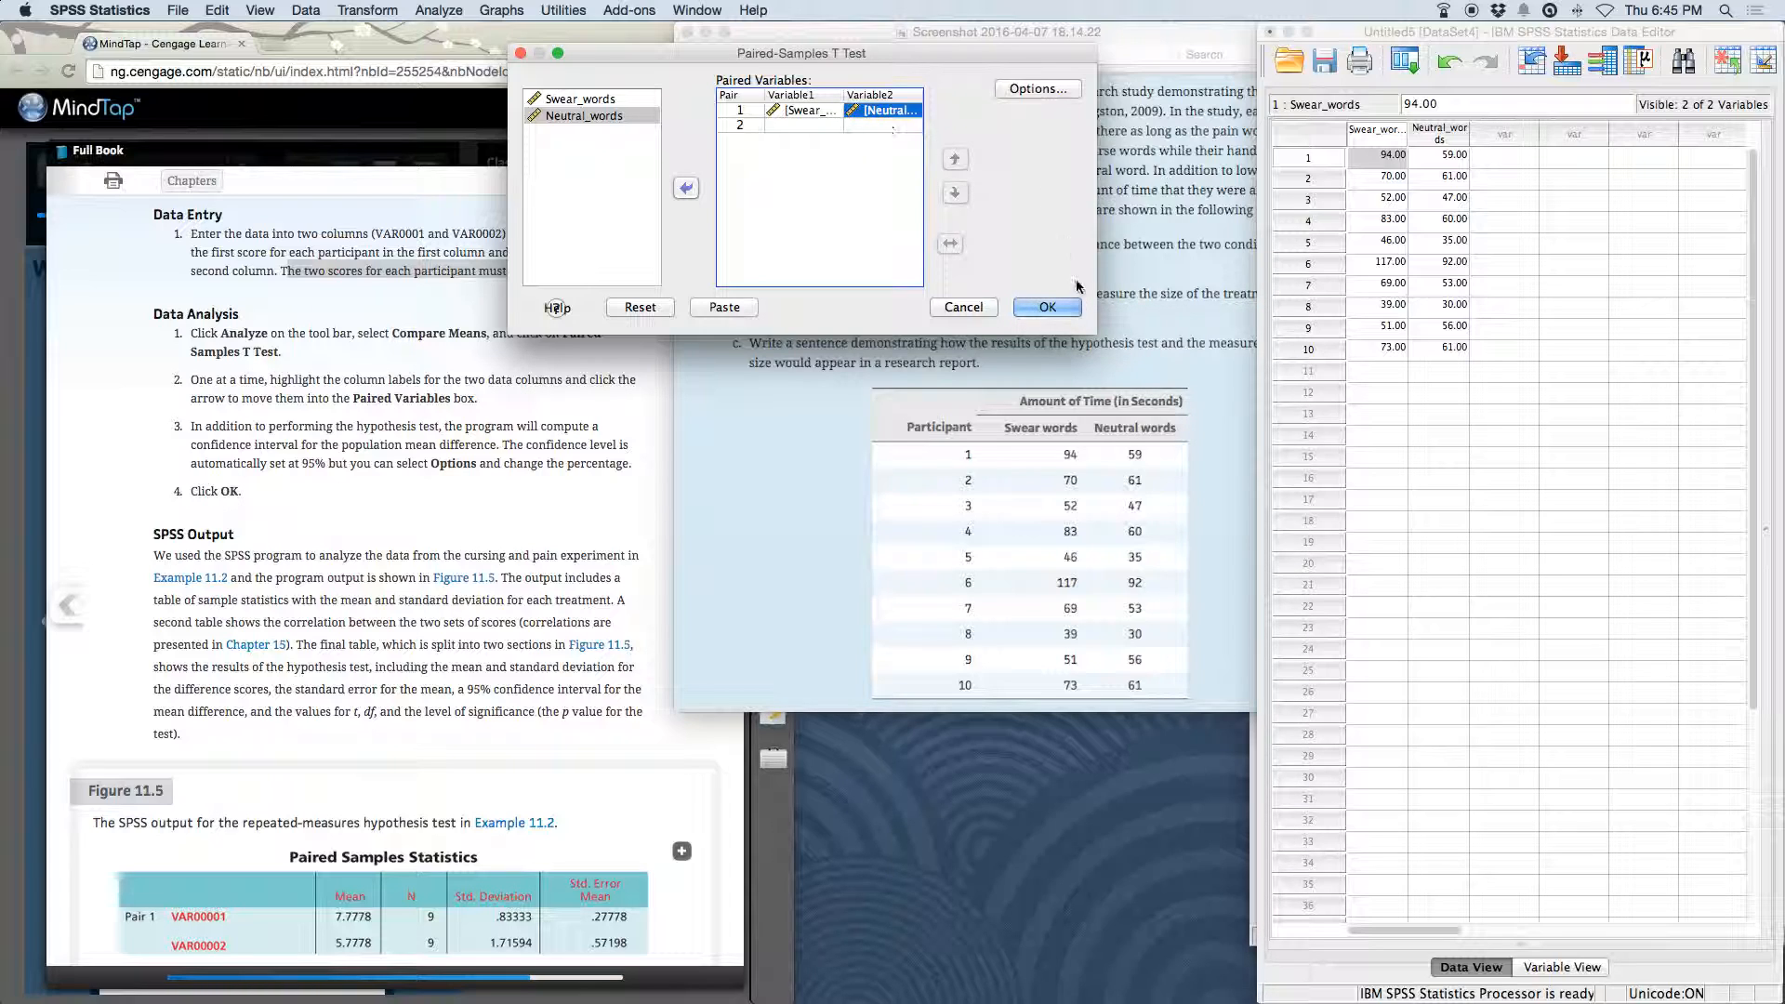
Check the confidence interval percentage in the test's options, then run the paired-samples t test.
{"action": "left_click", "coordinate": [1019, 87]}
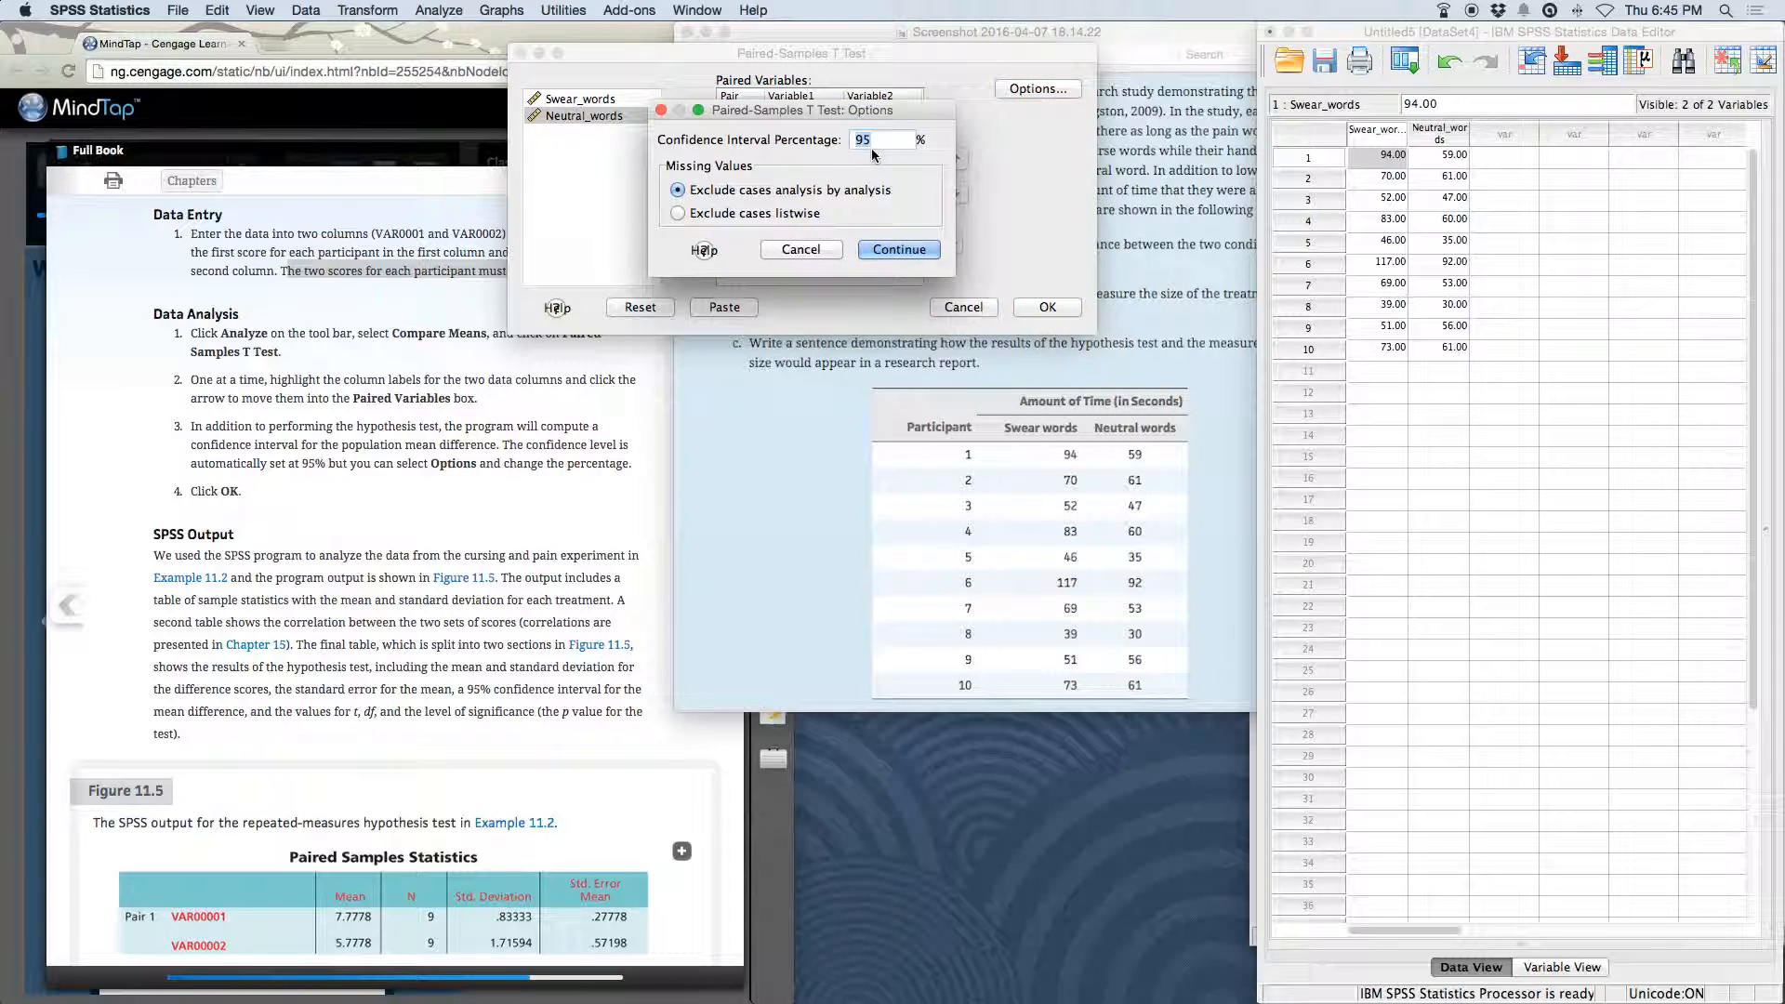
{"action": "left_click", "coordinate": [824, 252]}
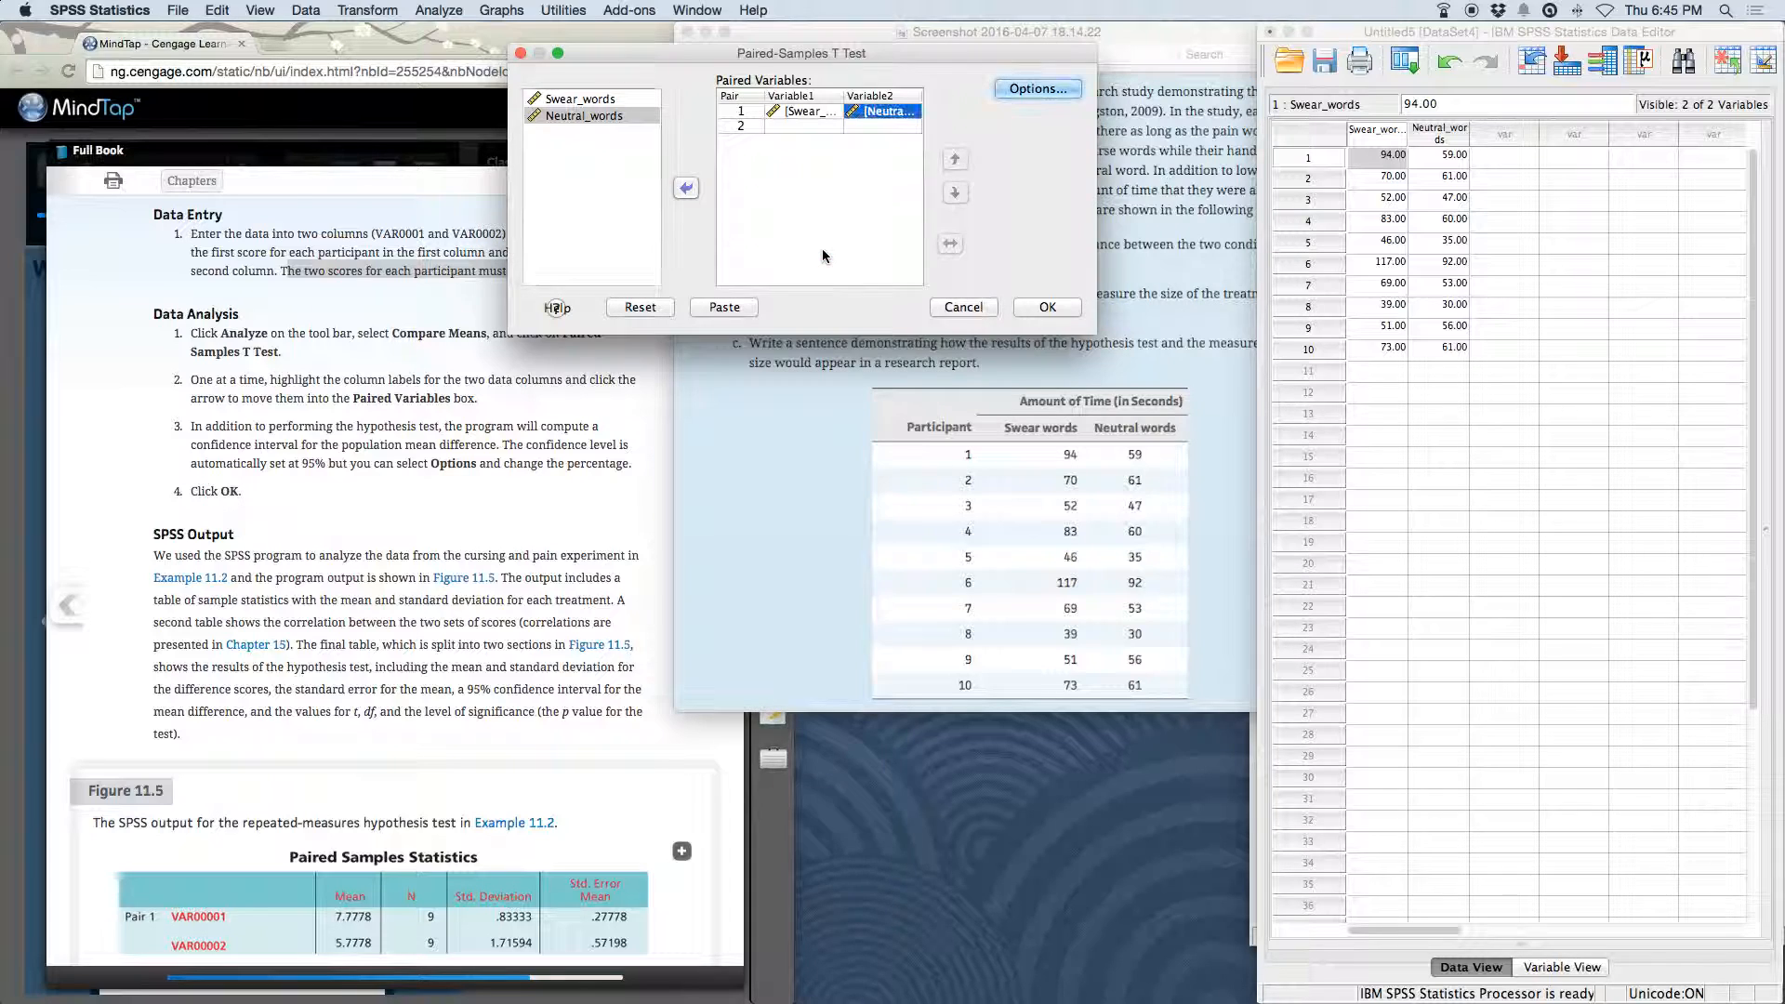
{"action": "left_click", "coordinate": [1043, 310]}
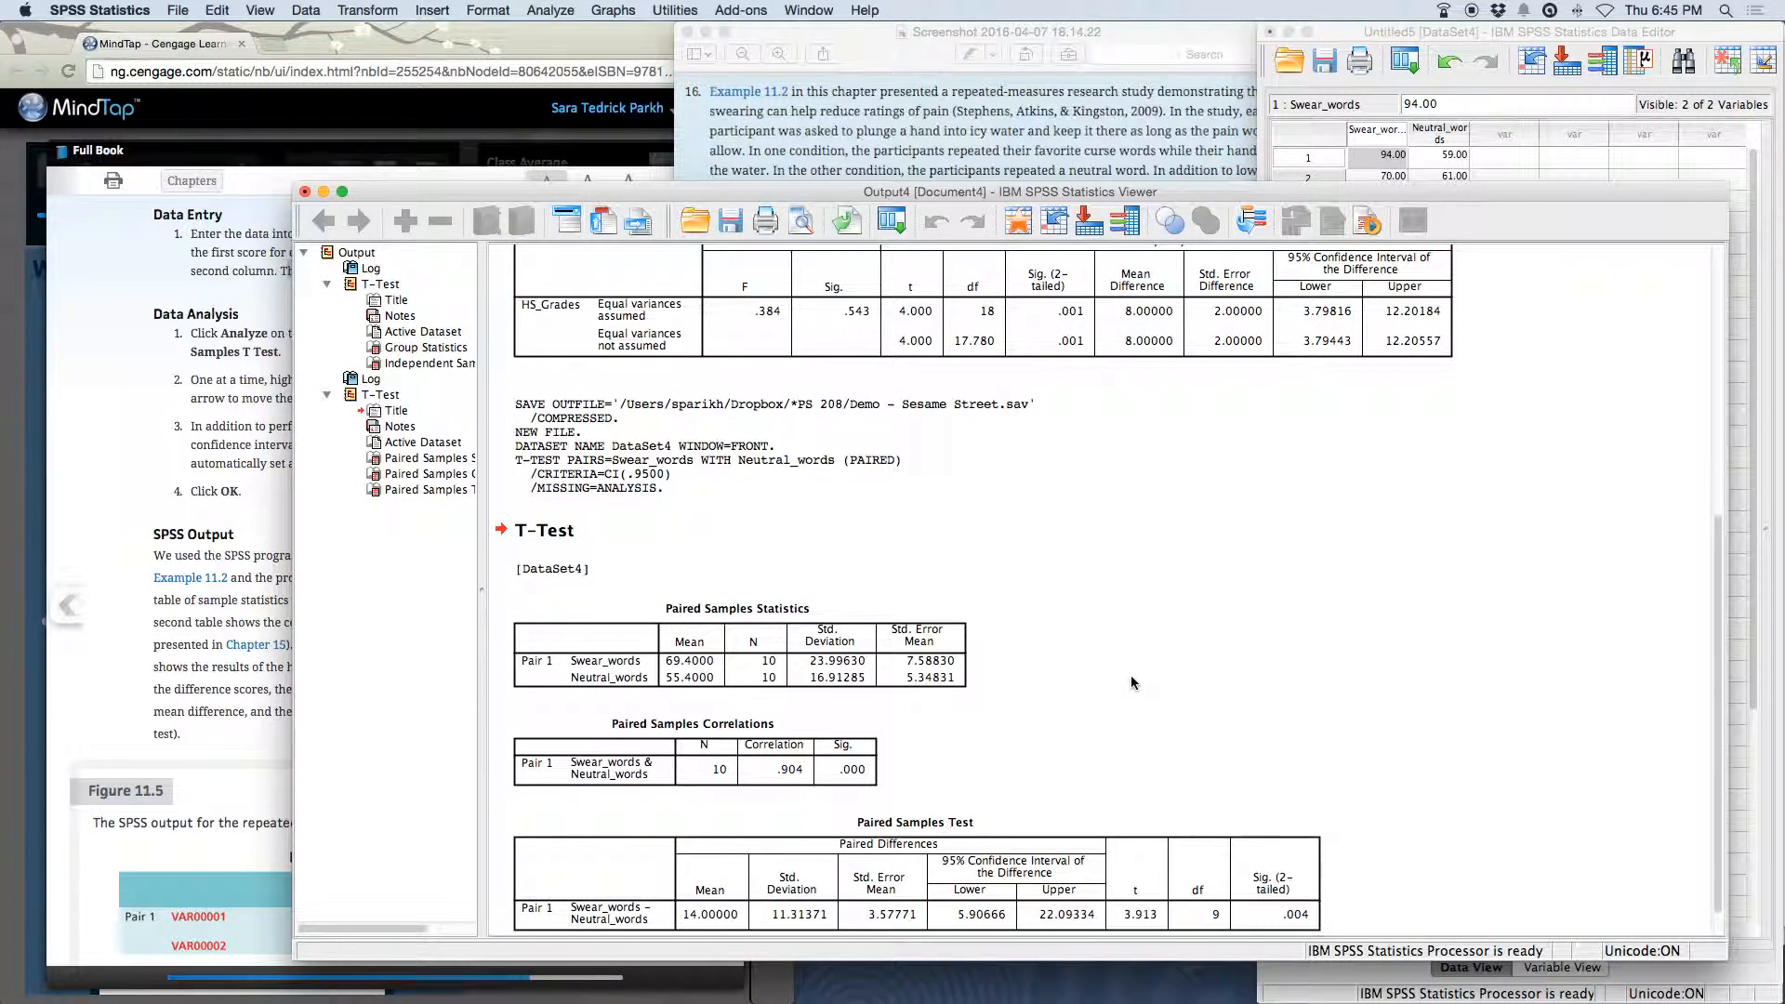
Examine the paired-samples output tables alongside the earlier Sesame Street group statistics and independent-samples results.
{"action": "scroll", "coordinate": [1131, 683], "scroll_direction": "down", "scroll_amount": 2}
{"action": "left_click_drag", "start_coordinate": [770, 193], "coordinate": [1153, 56]}
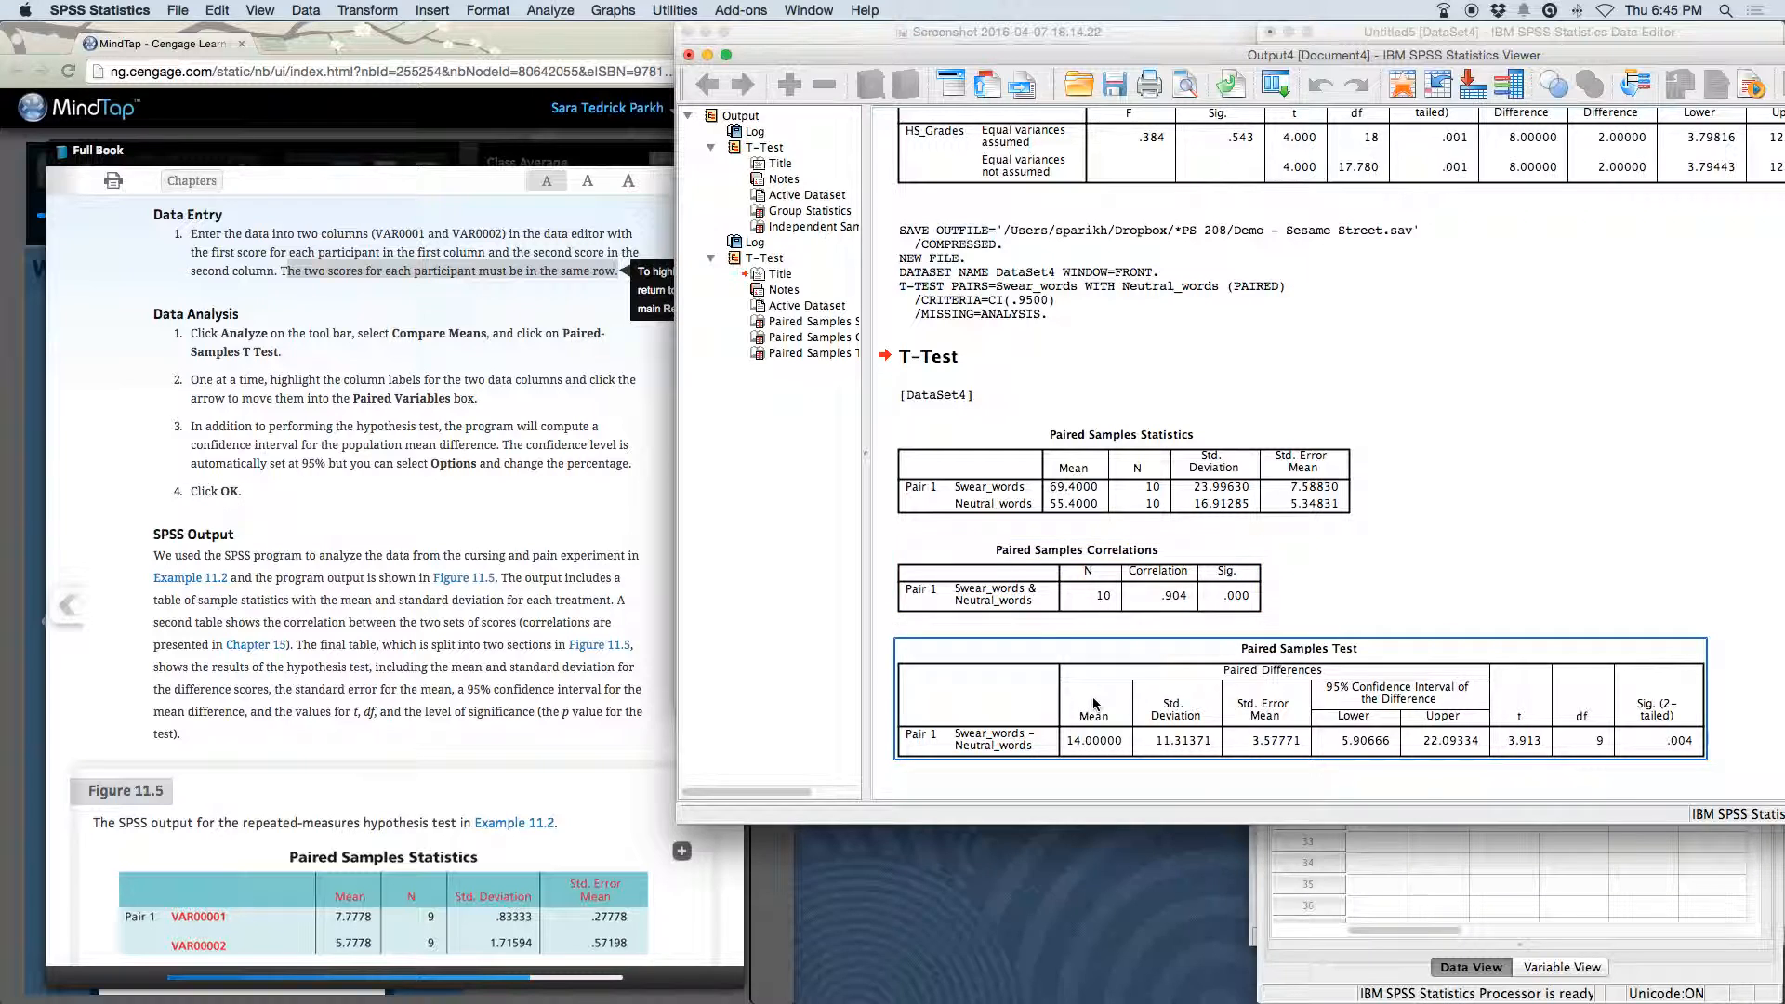
{"action": "scroll", "coordinate": [1152, 556], "scroll_direction": "up", "scroll_amount": 5}
{"action": "scroll", "coordinate": [1152, 556], "scroll_direction": "down", "scroll_amount": 3}
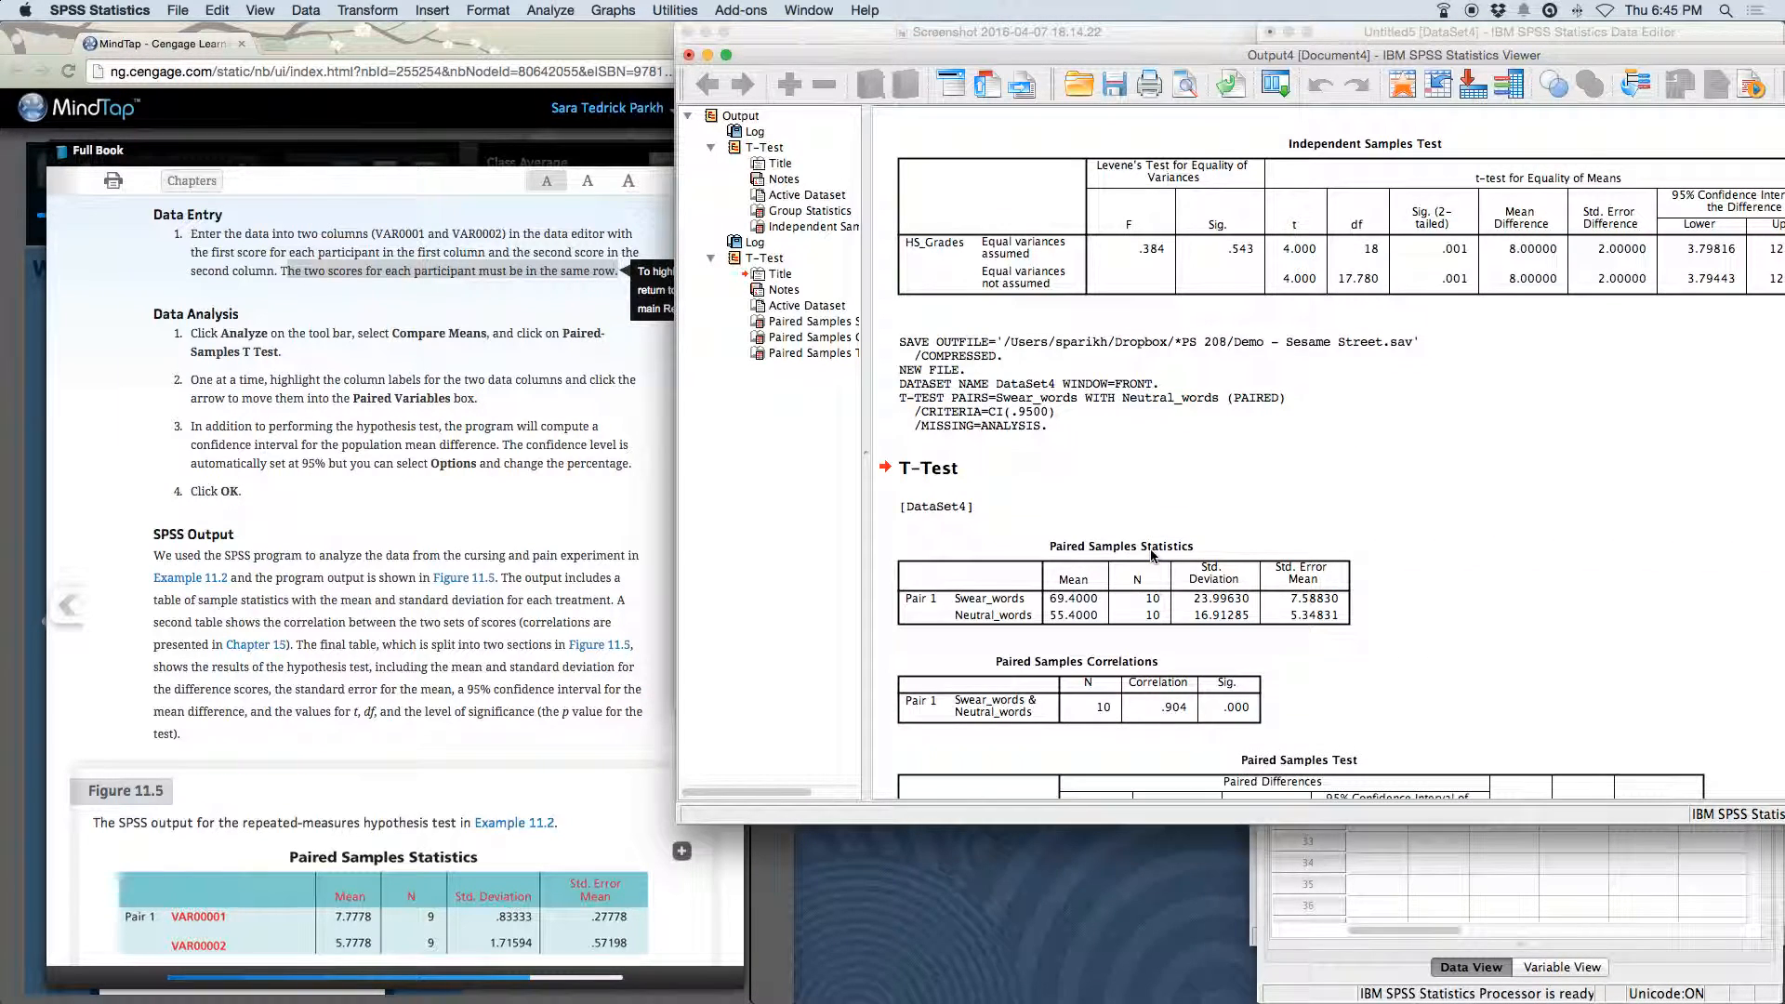
{"action": "scroll", "coordinate": [1151, 555], "scroll_direction": "up", "scroll_amount": 2}
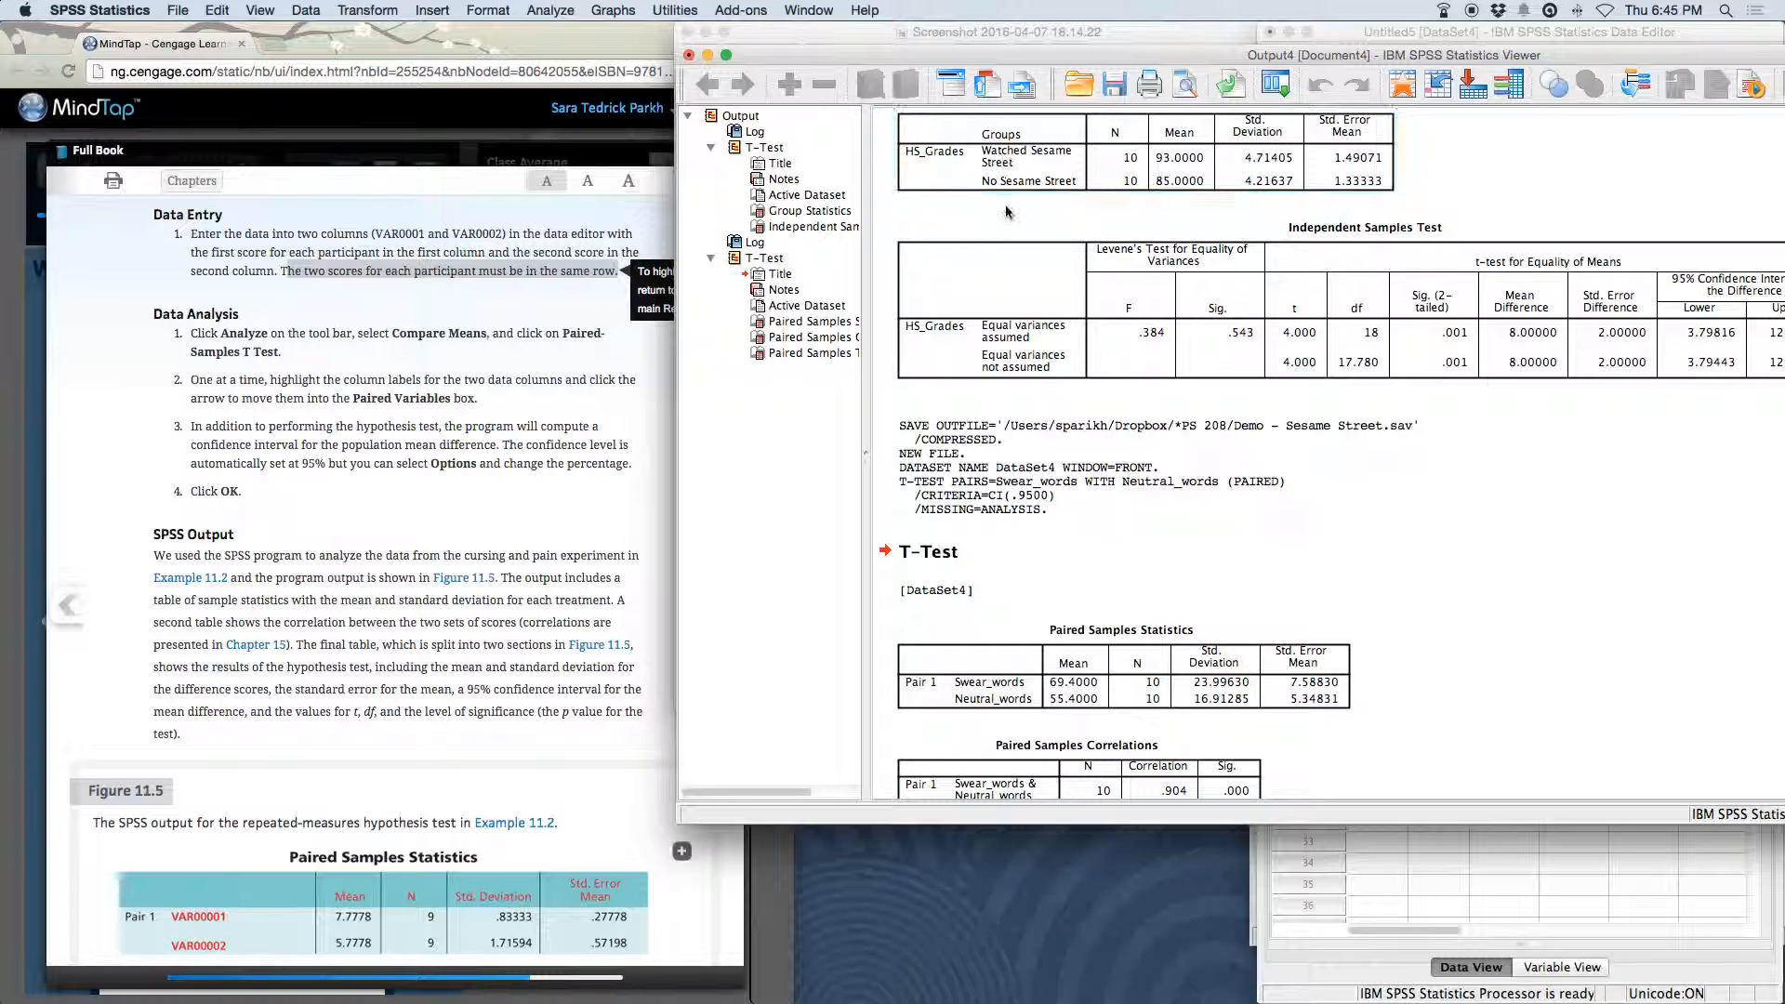
{"action": "scroll", "coordinate": [944, 574], "scroll_direction": "down", "scroll_amount": 3}
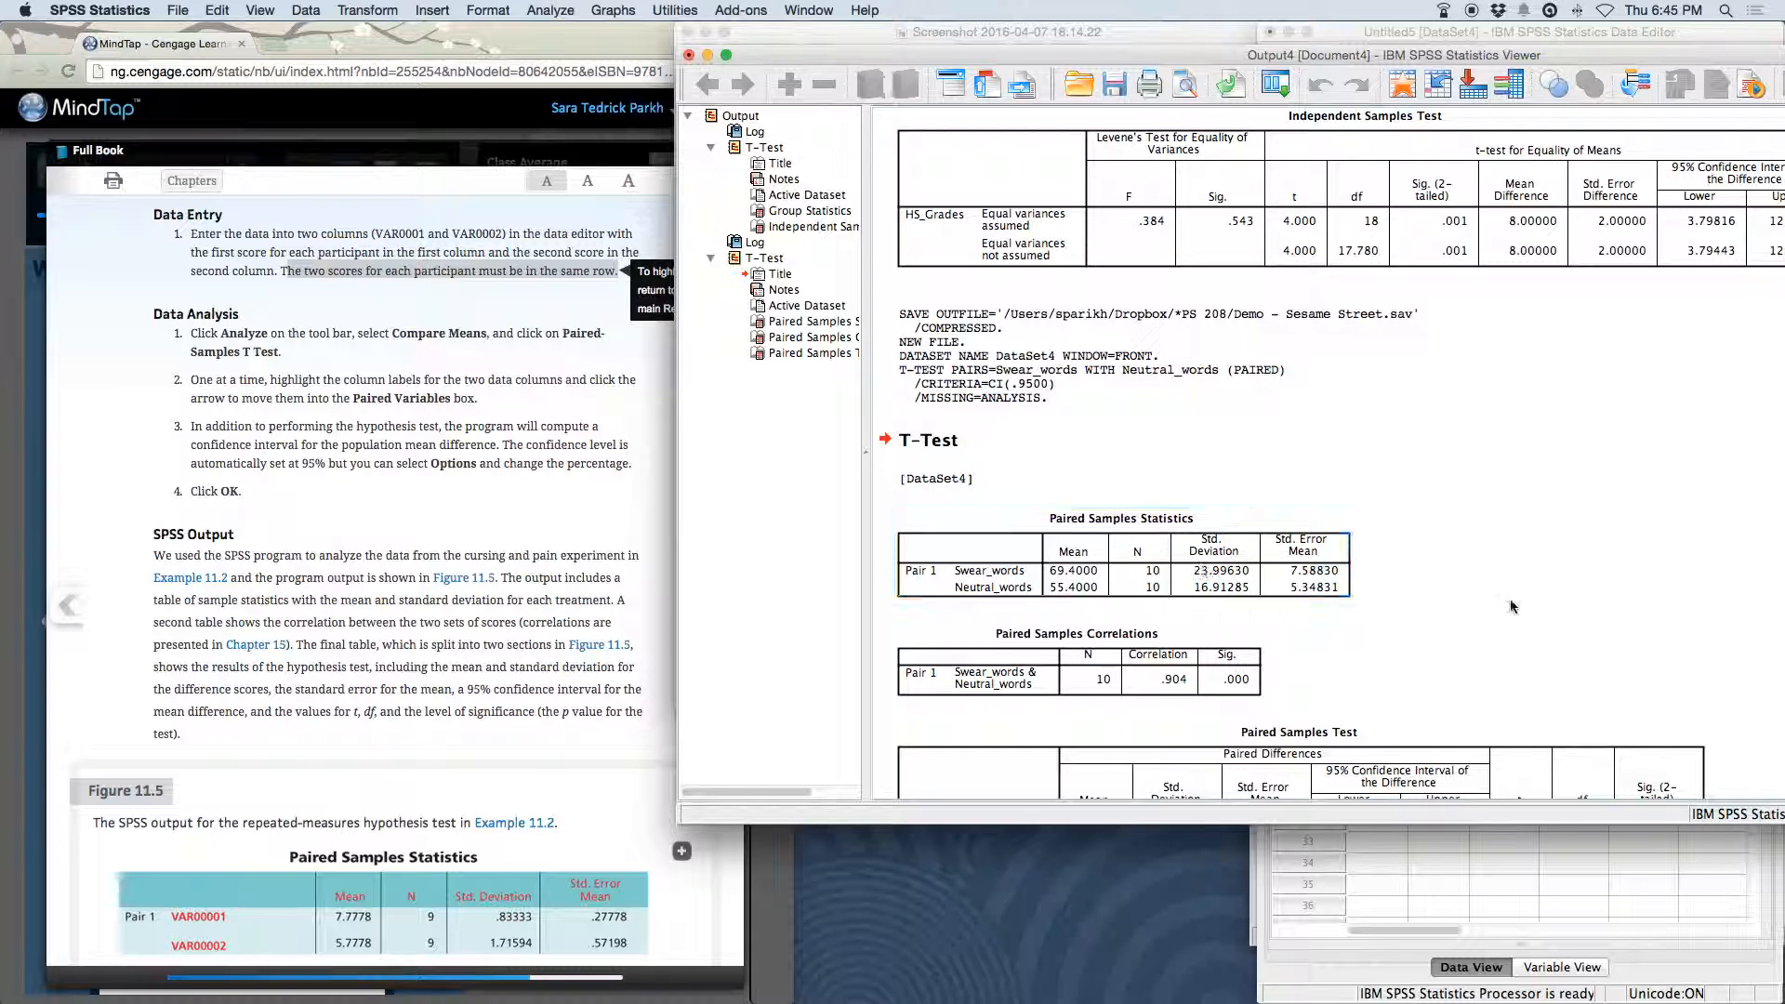
{"action": "scroll", "coordinate": [1510, 606], "scroll_direction": "down", "scroll_amount": 2}
Switch to the textbook in Chrome and compare its Figure 11.5 sample output with the paired-samples tables in SPSS.
{"action": "left_click", "coordinate": [242, 619]}
{"action": "scroll", "coordinate": [244, 614], "scroll_direction": "down", "scroll_amount": 6}
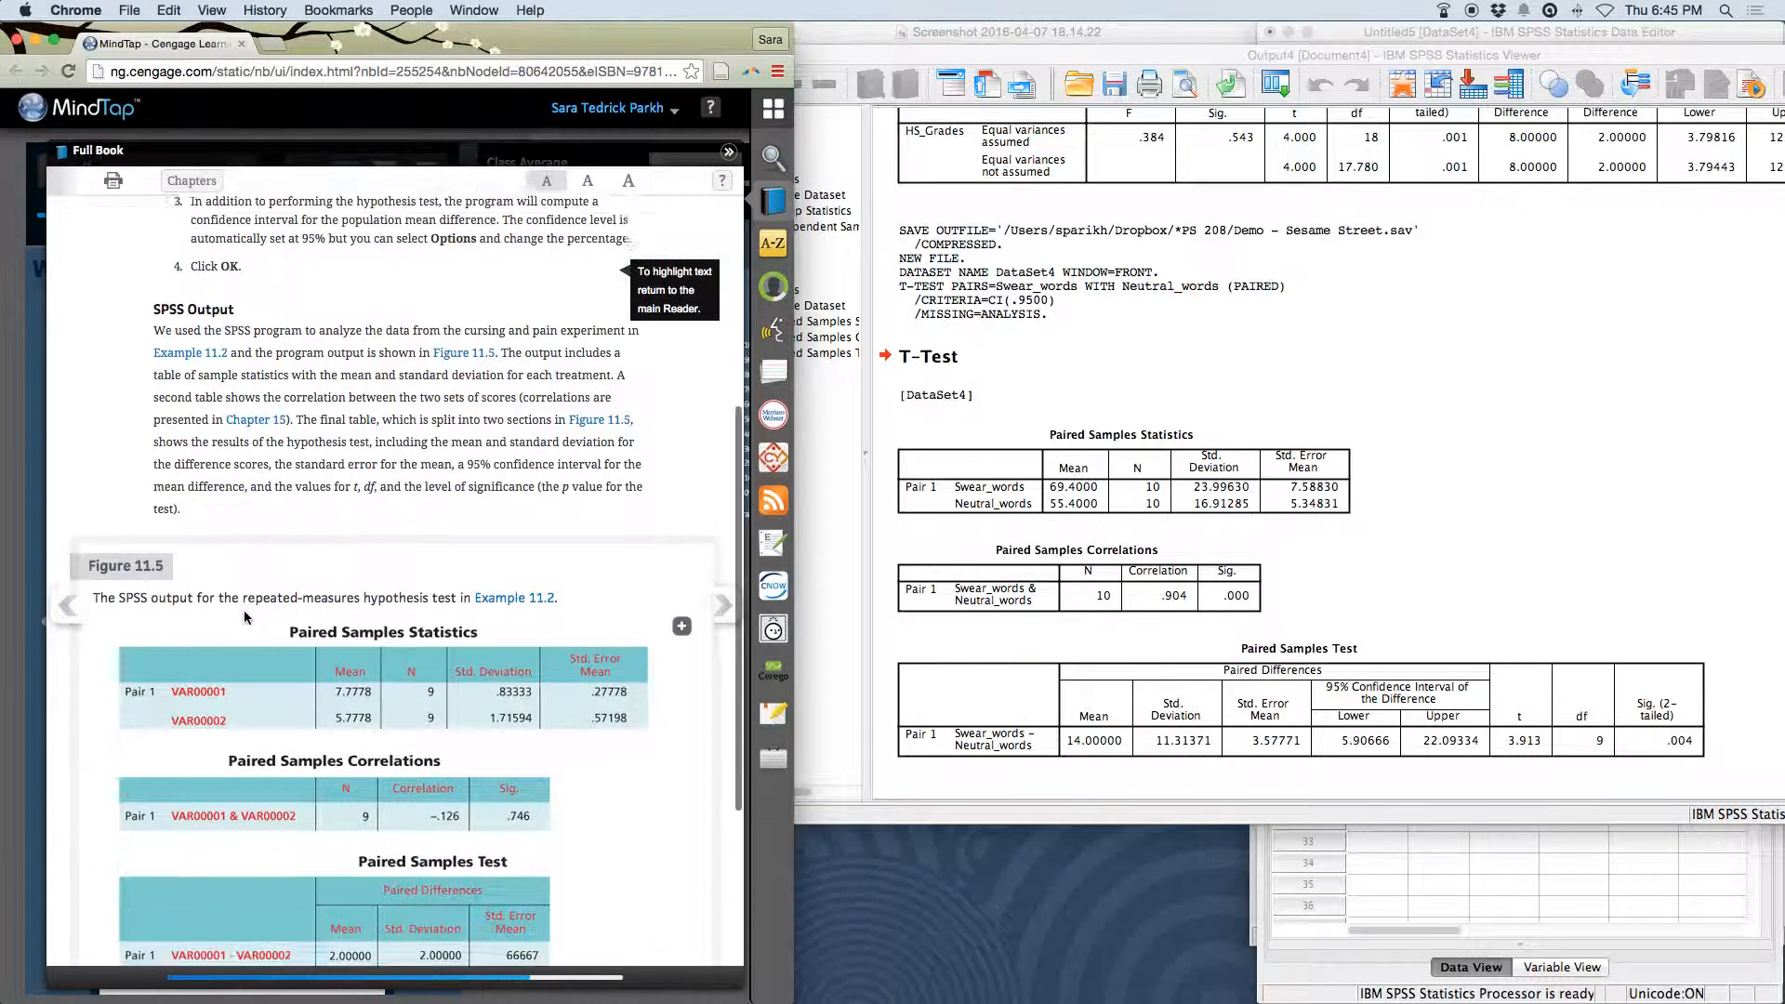
{"action": "scroll", "coordinate": [246, 618], "scroll_direction": "down", "scroll_amount": 2}
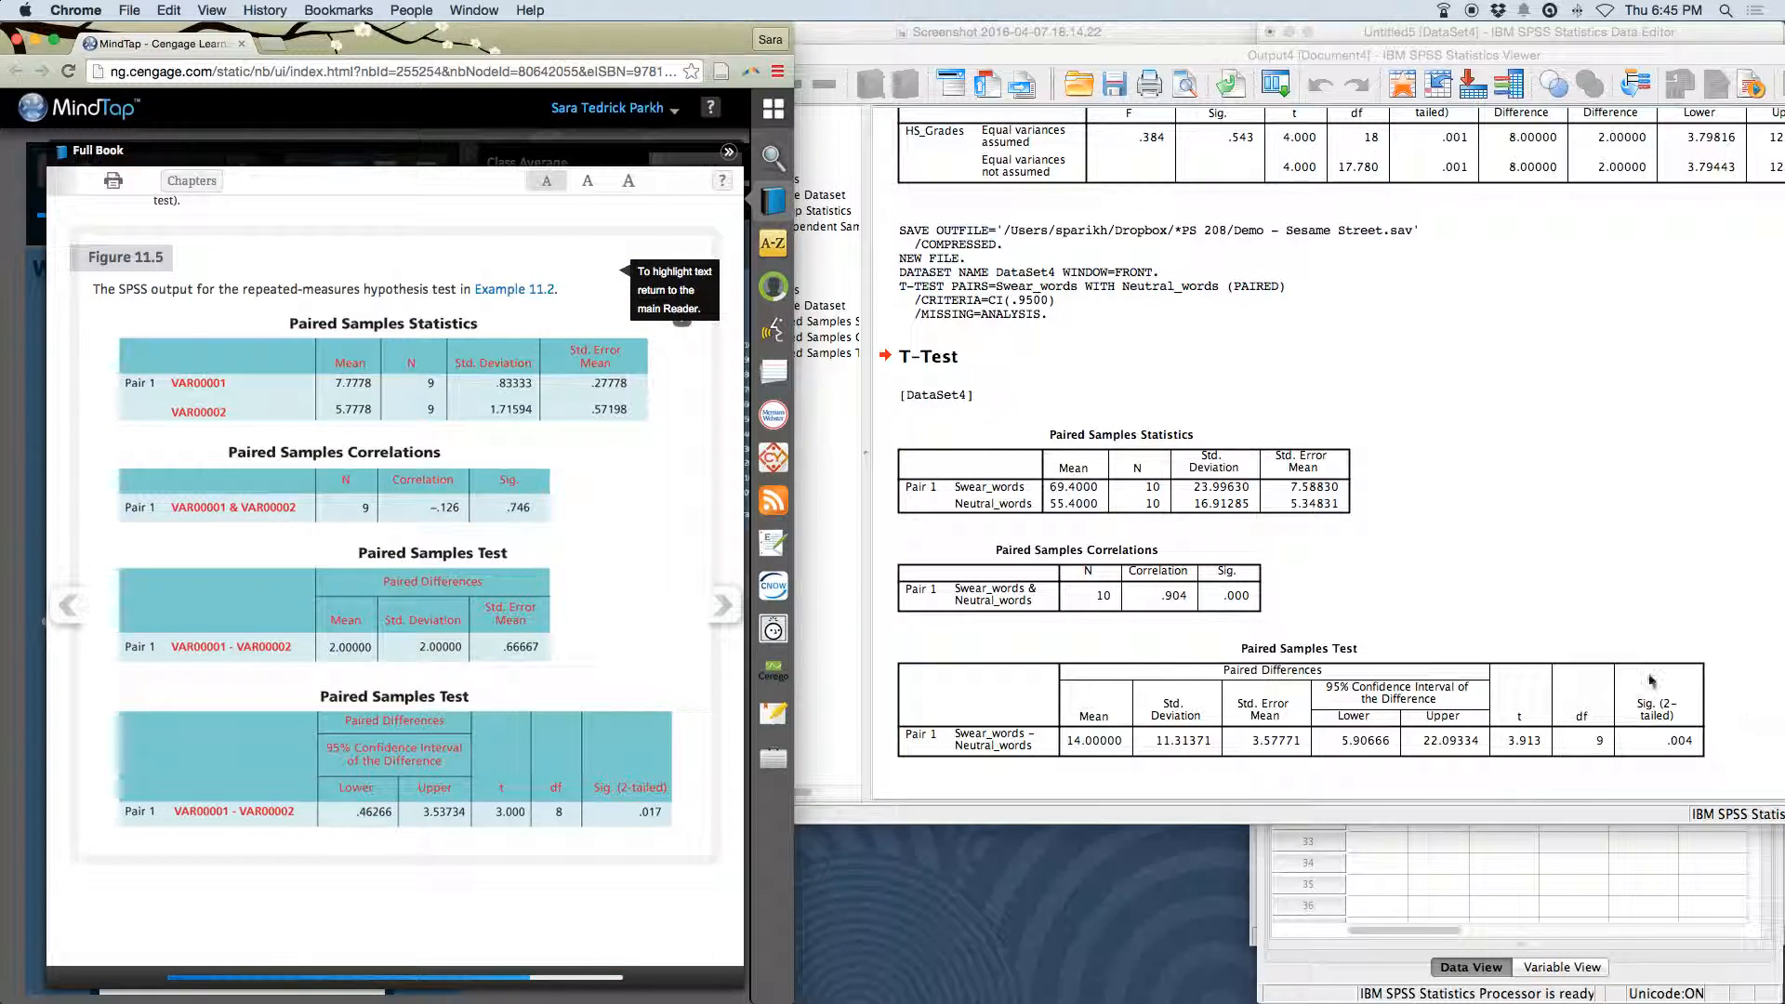
{"action": "left_click", "coordinate": [1446, 642]}
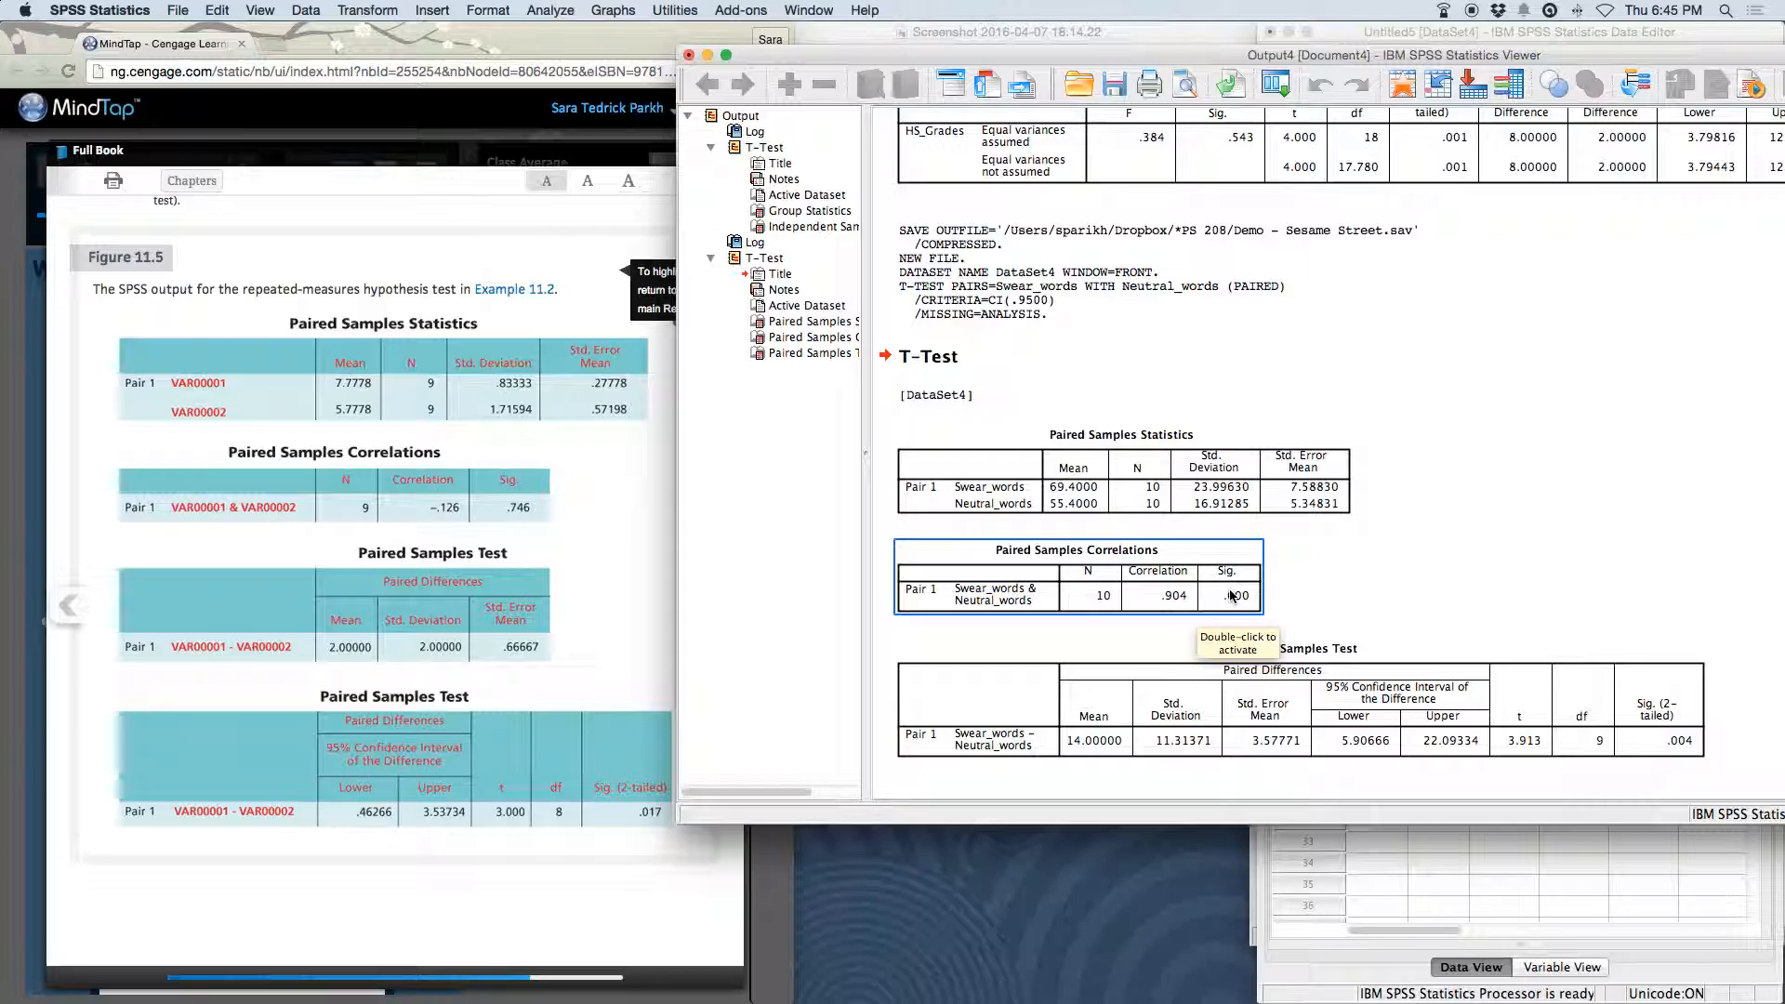
Compare the two-tailed significance in the Independent Samples Test table with that in the Paired Samples Test table.
{"action": "scroll", "coordinate": [1330, 586], "scroll_direction": "up", "scroll_amount": 8}
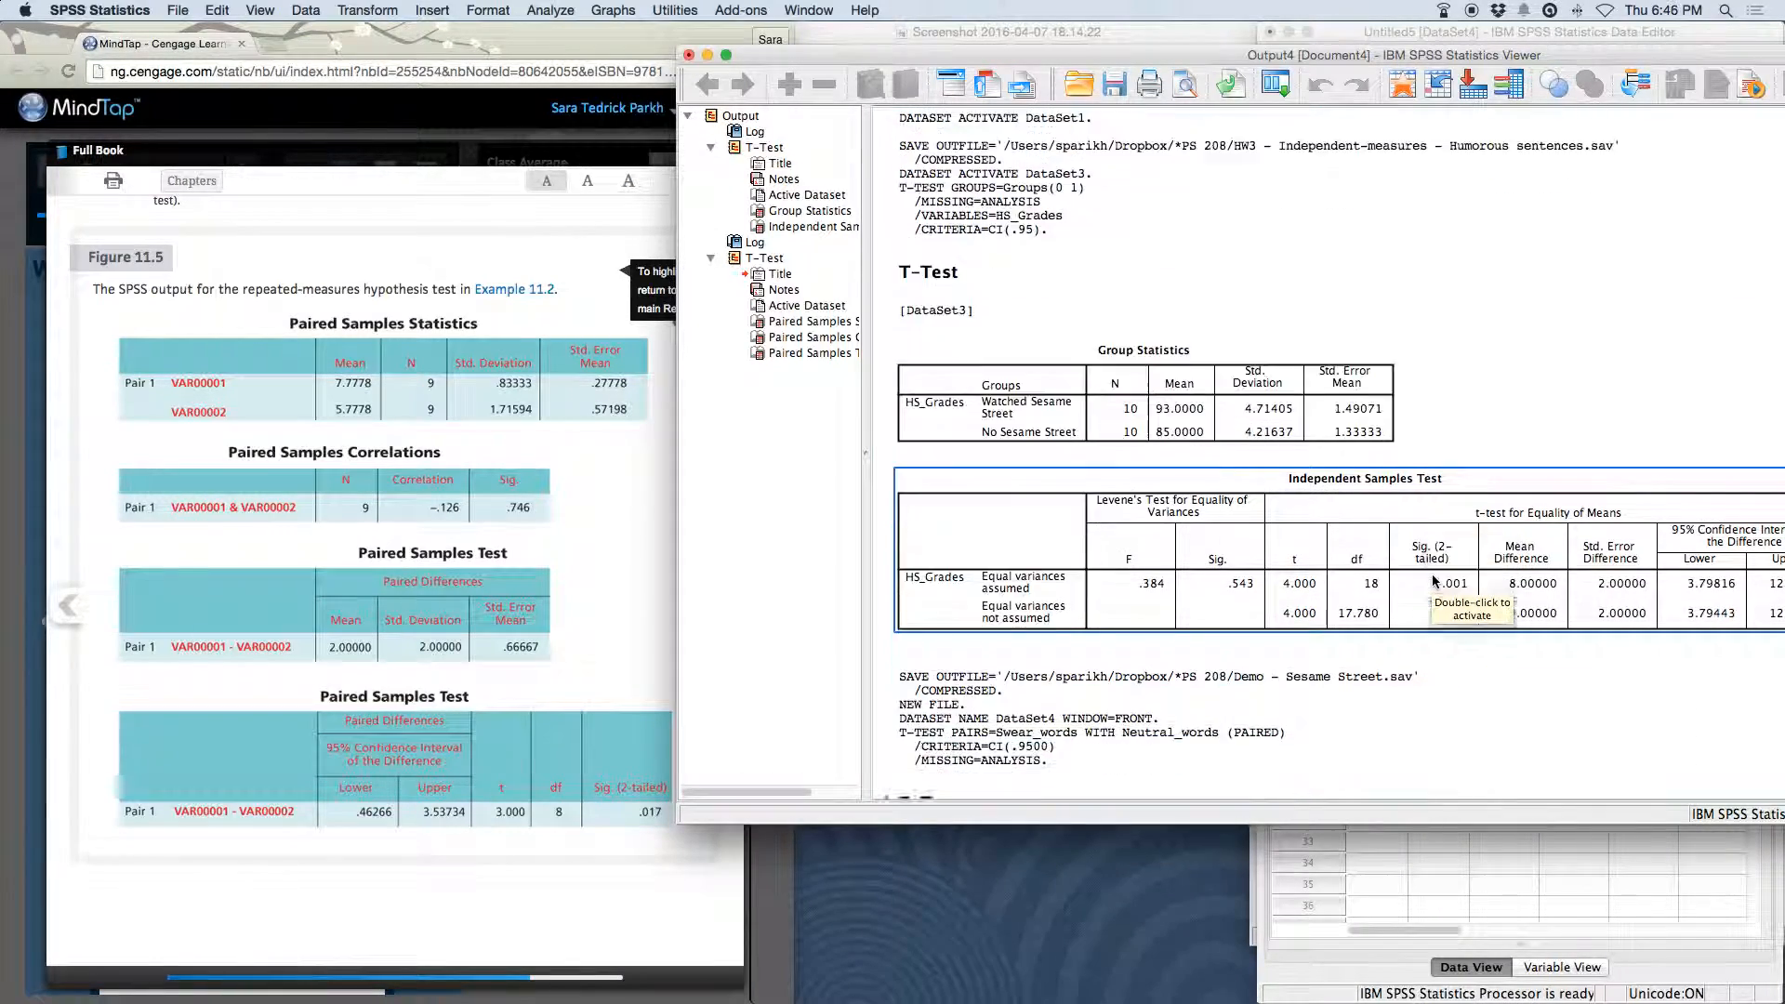
{"action": "scroll", "coordinate": [1431, 573], "scroll_direction": "down", "scroll_amount": 8}
{"action": "scroll", "coordinate": [1431, 573], "scroll_direction": "up", "scroll_amount": 6}
{"action": "scroll", "coordinate": [1431, 573], "scroll_direction": "down", "scroll_amount": 6}
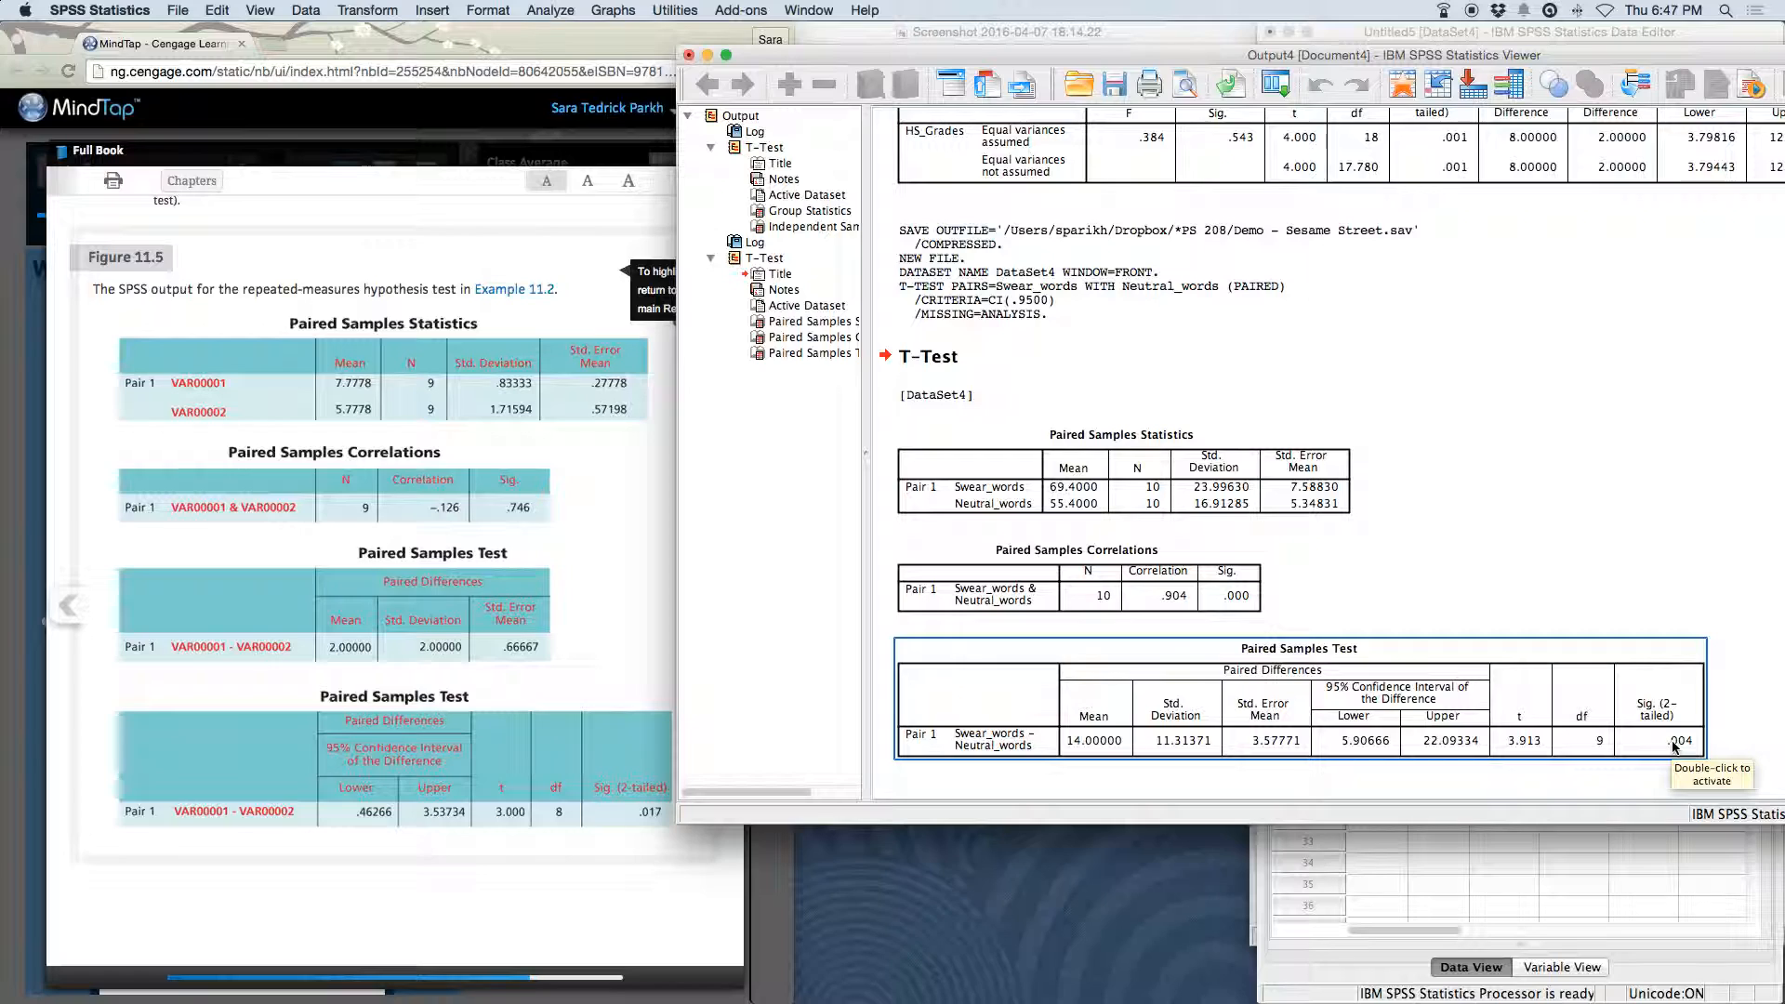
{"action": "left_click", "coordinate": [1616, 795]}
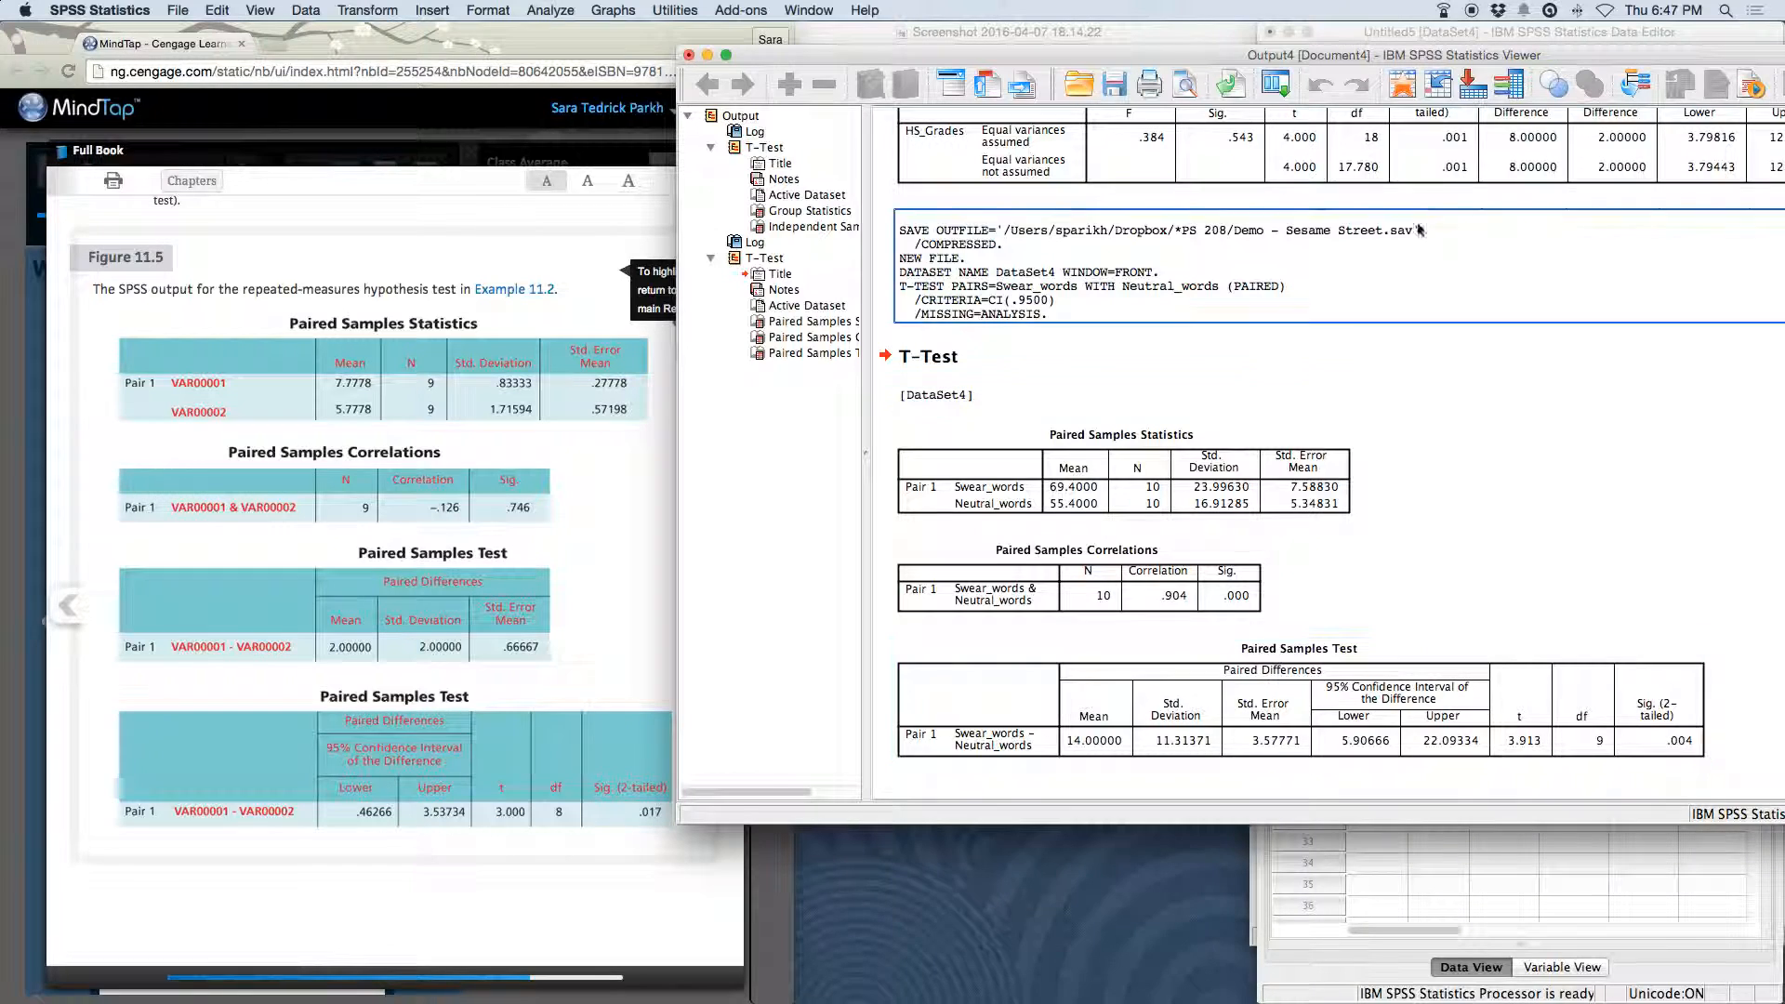
{"action": "scroll", "coordinate": [1521, 535], "scroll_direction": "up", "scroll_amount": 5}
{"action": "left_click", "coordinate": [1521, 534]}
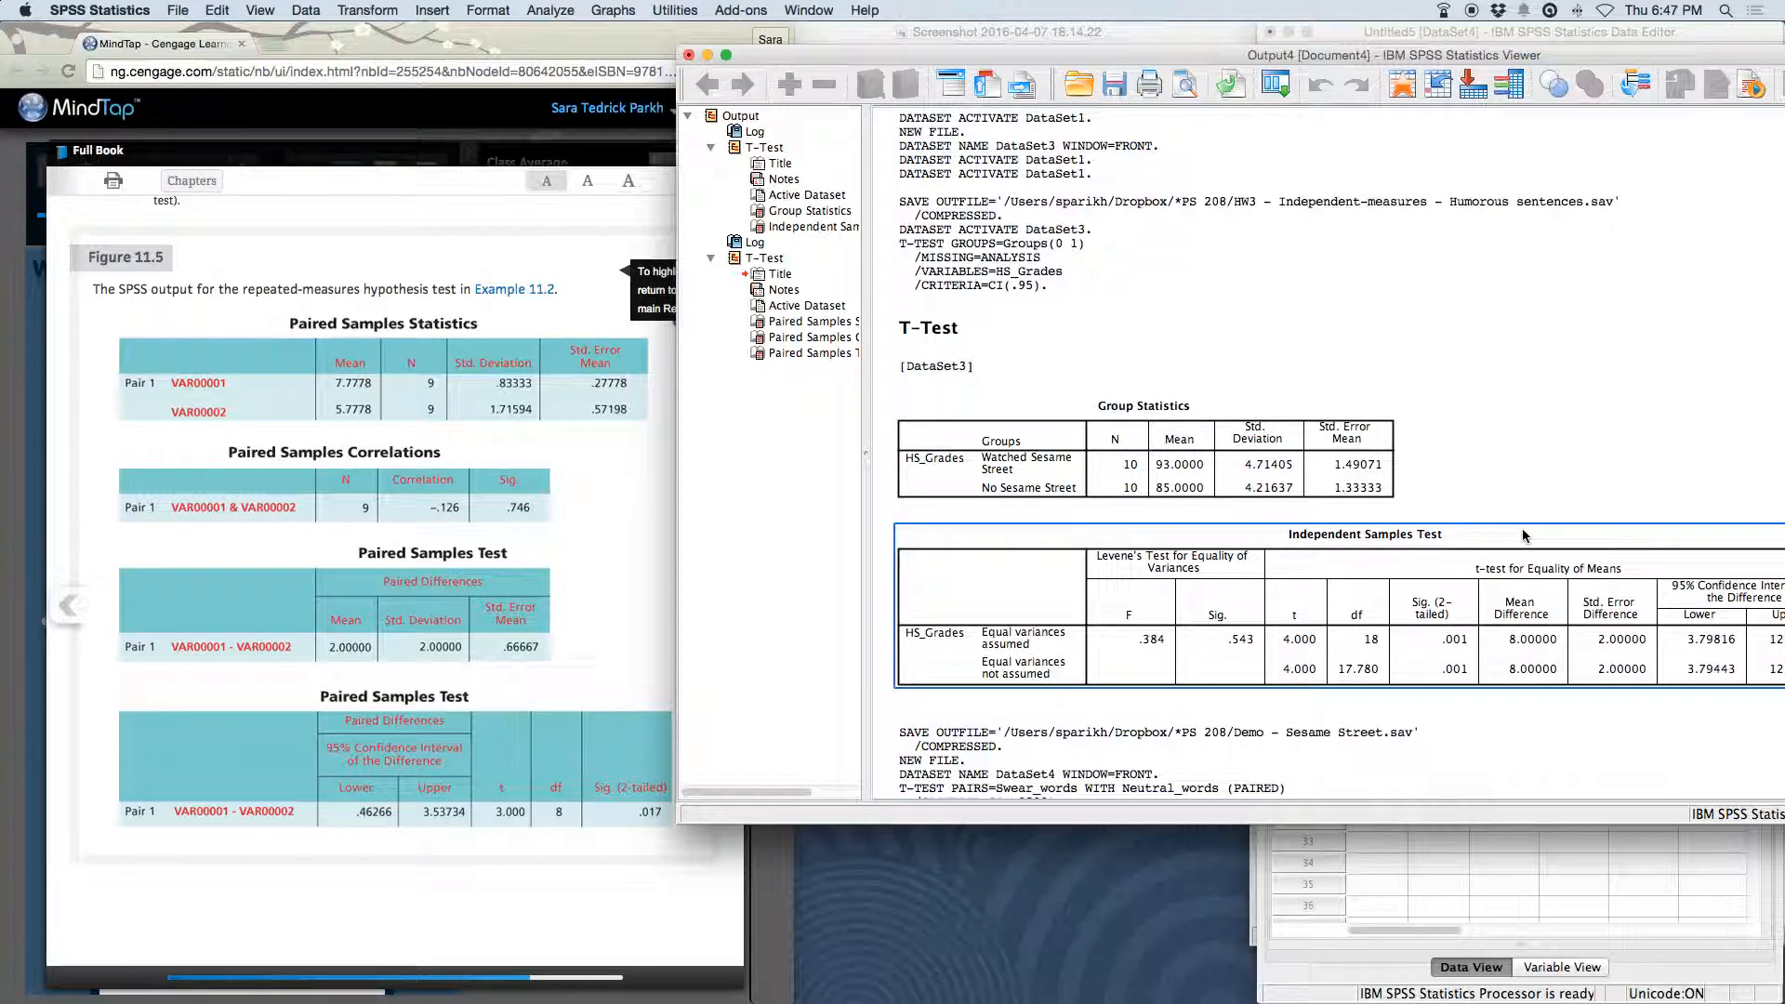
Save the swearing dataset as "Demo - Swear words.sav" in the *PS 208 folder.
{"action": "left_click", "coordinate": [1342, 39]}
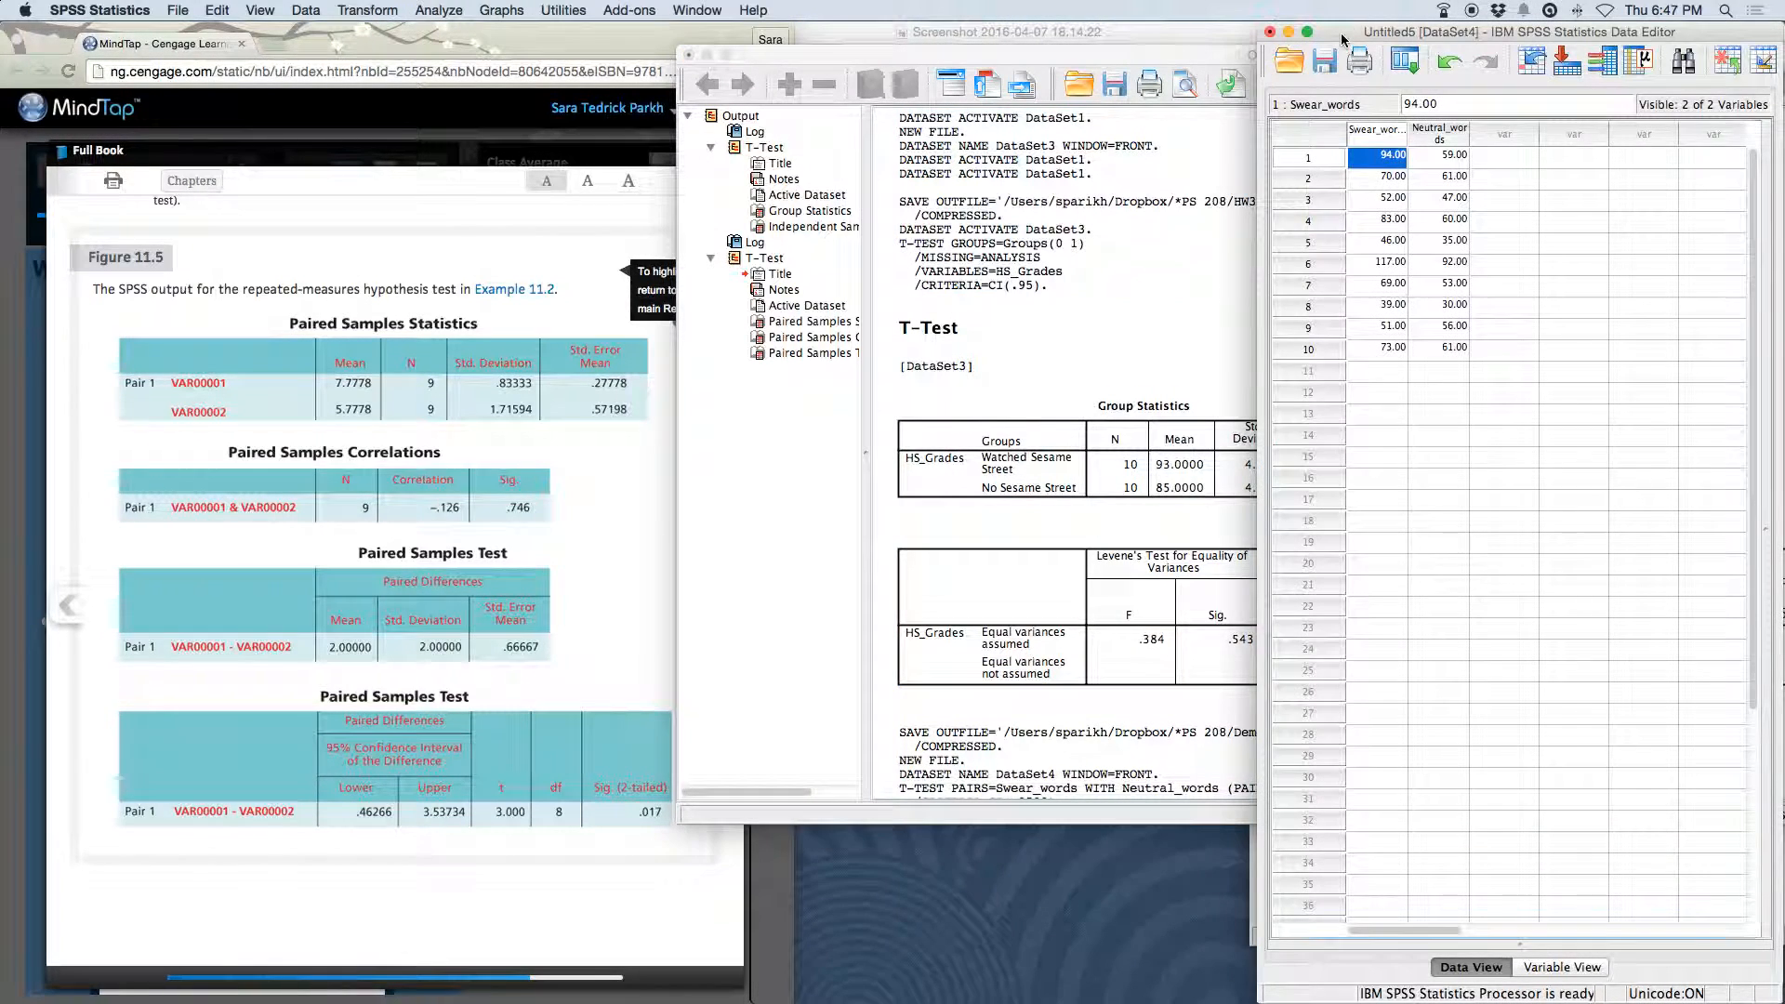
{"action": "left_click", "coordinate": [1324, 61]}
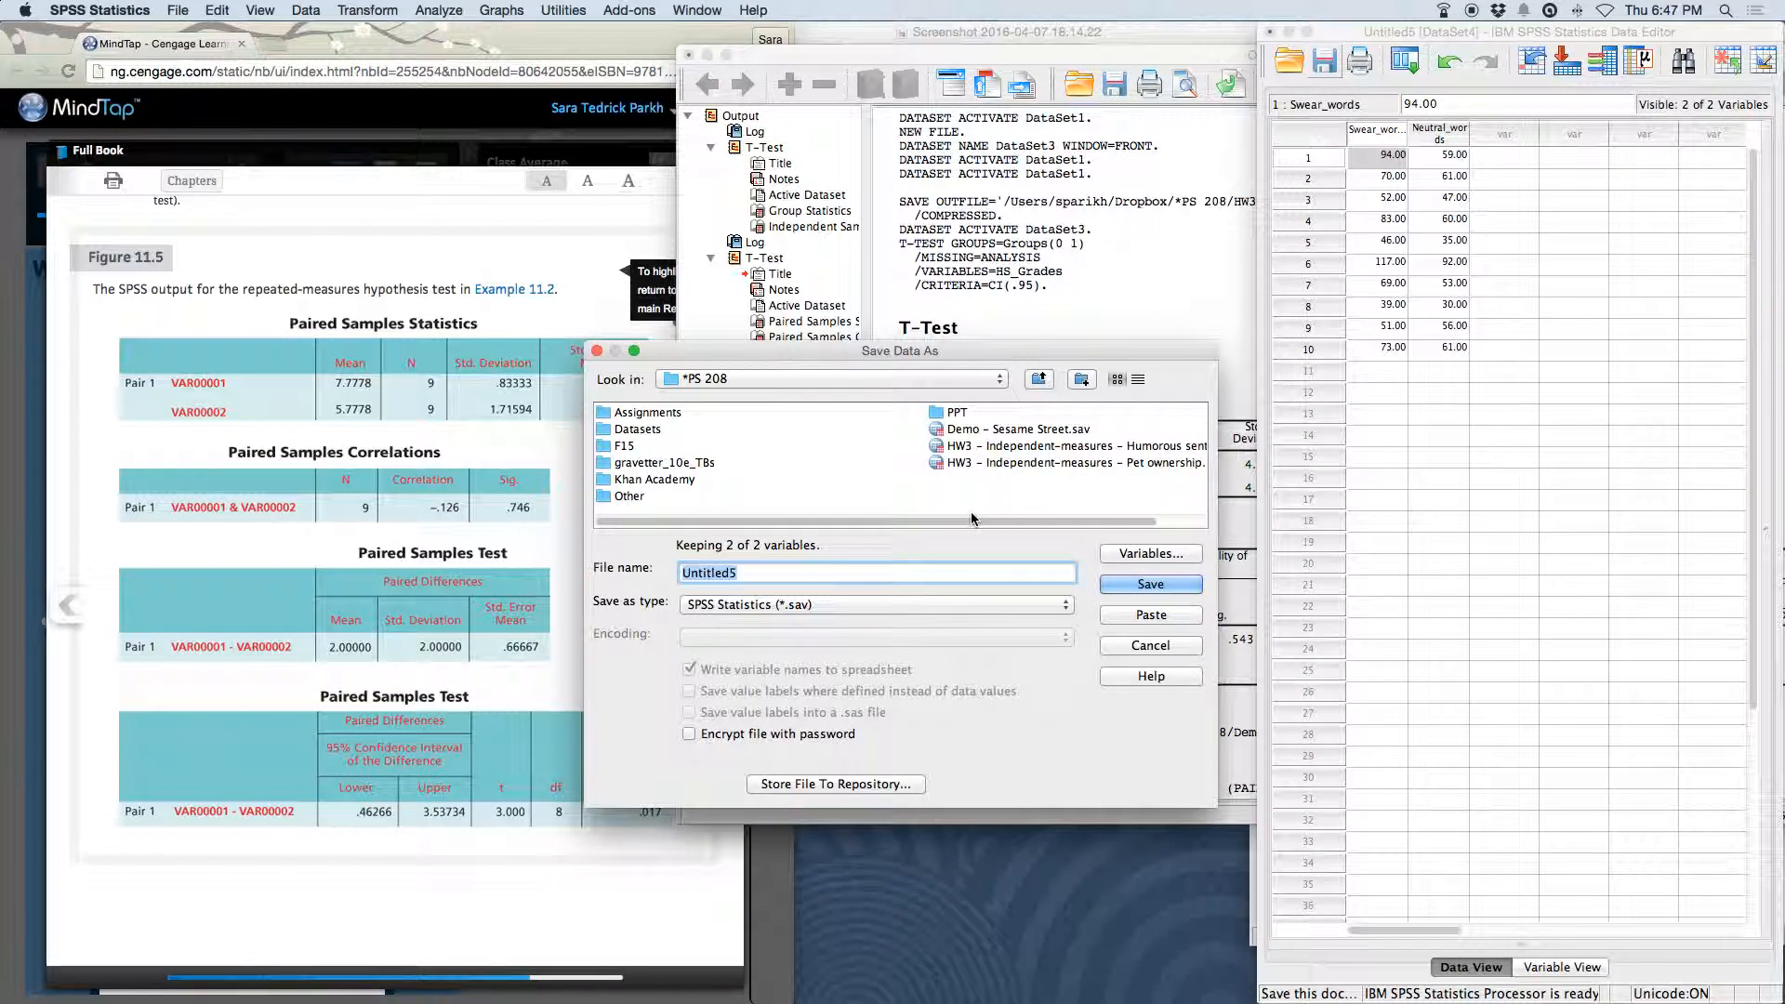
{"action": "left_click", "coordinate": [1010, 434]}
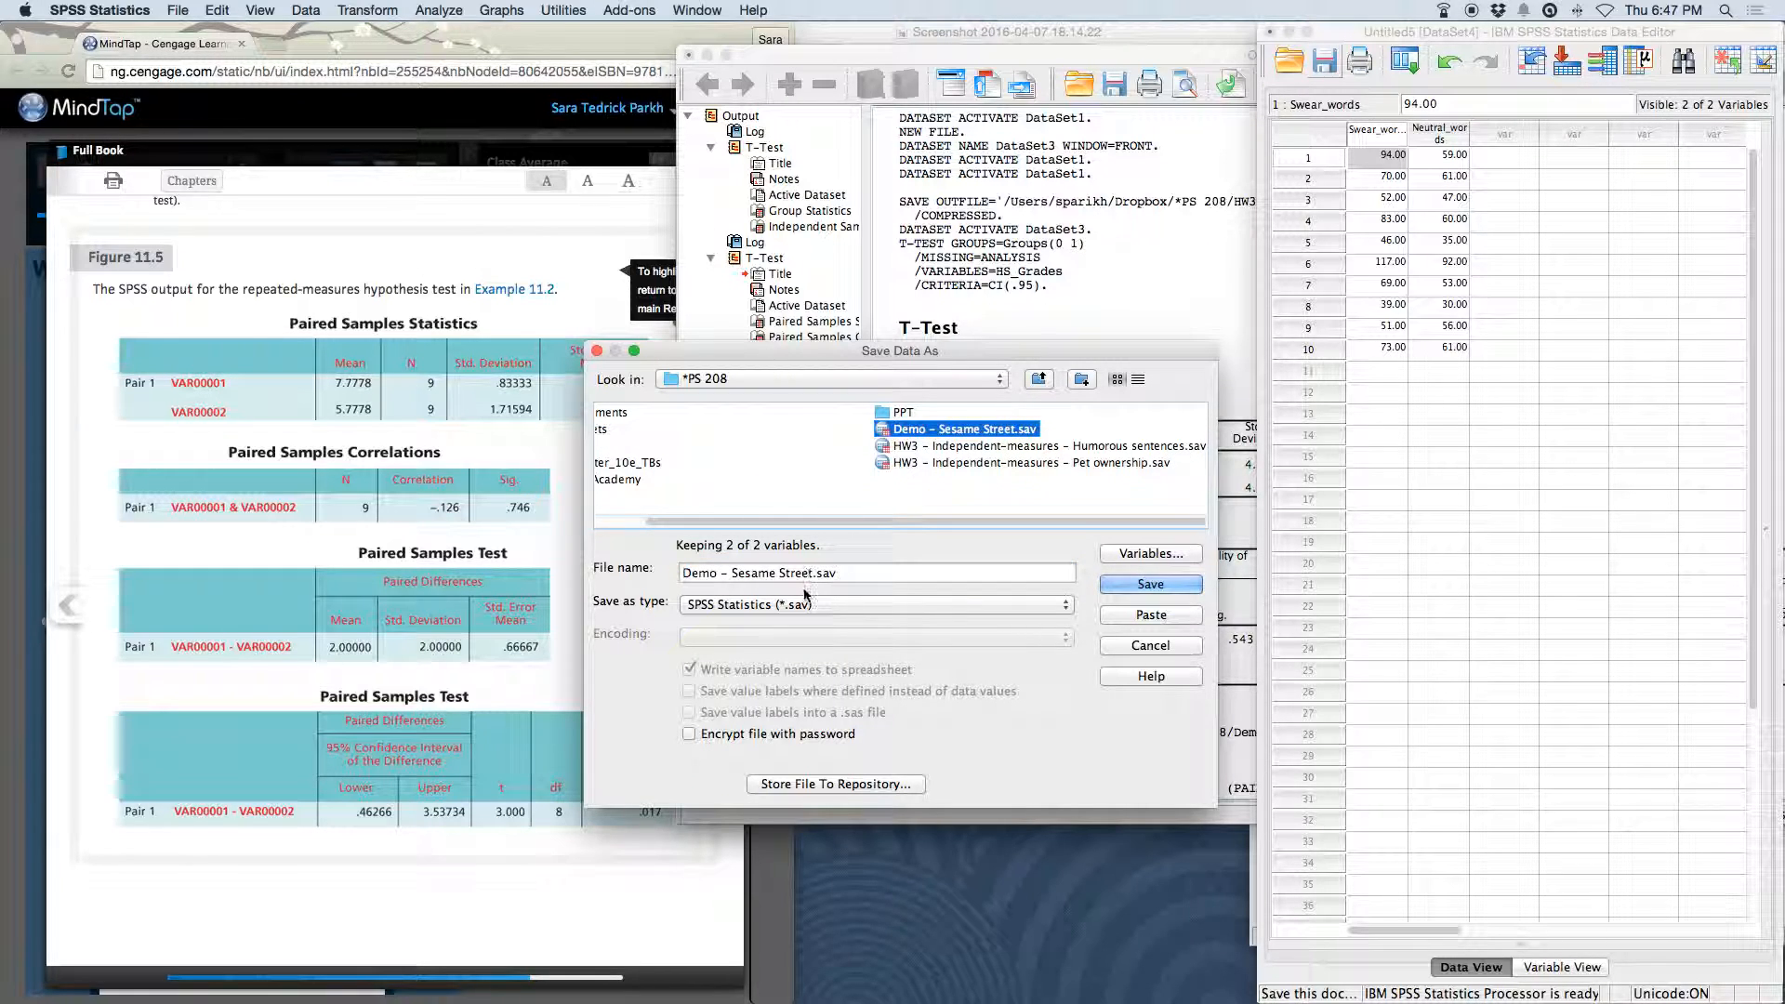
{"action": "left_click_drag", "start_coordinate": [814, 573], "coordinate": [733, 574]}
{"action": "type", "text": "Swear words"}
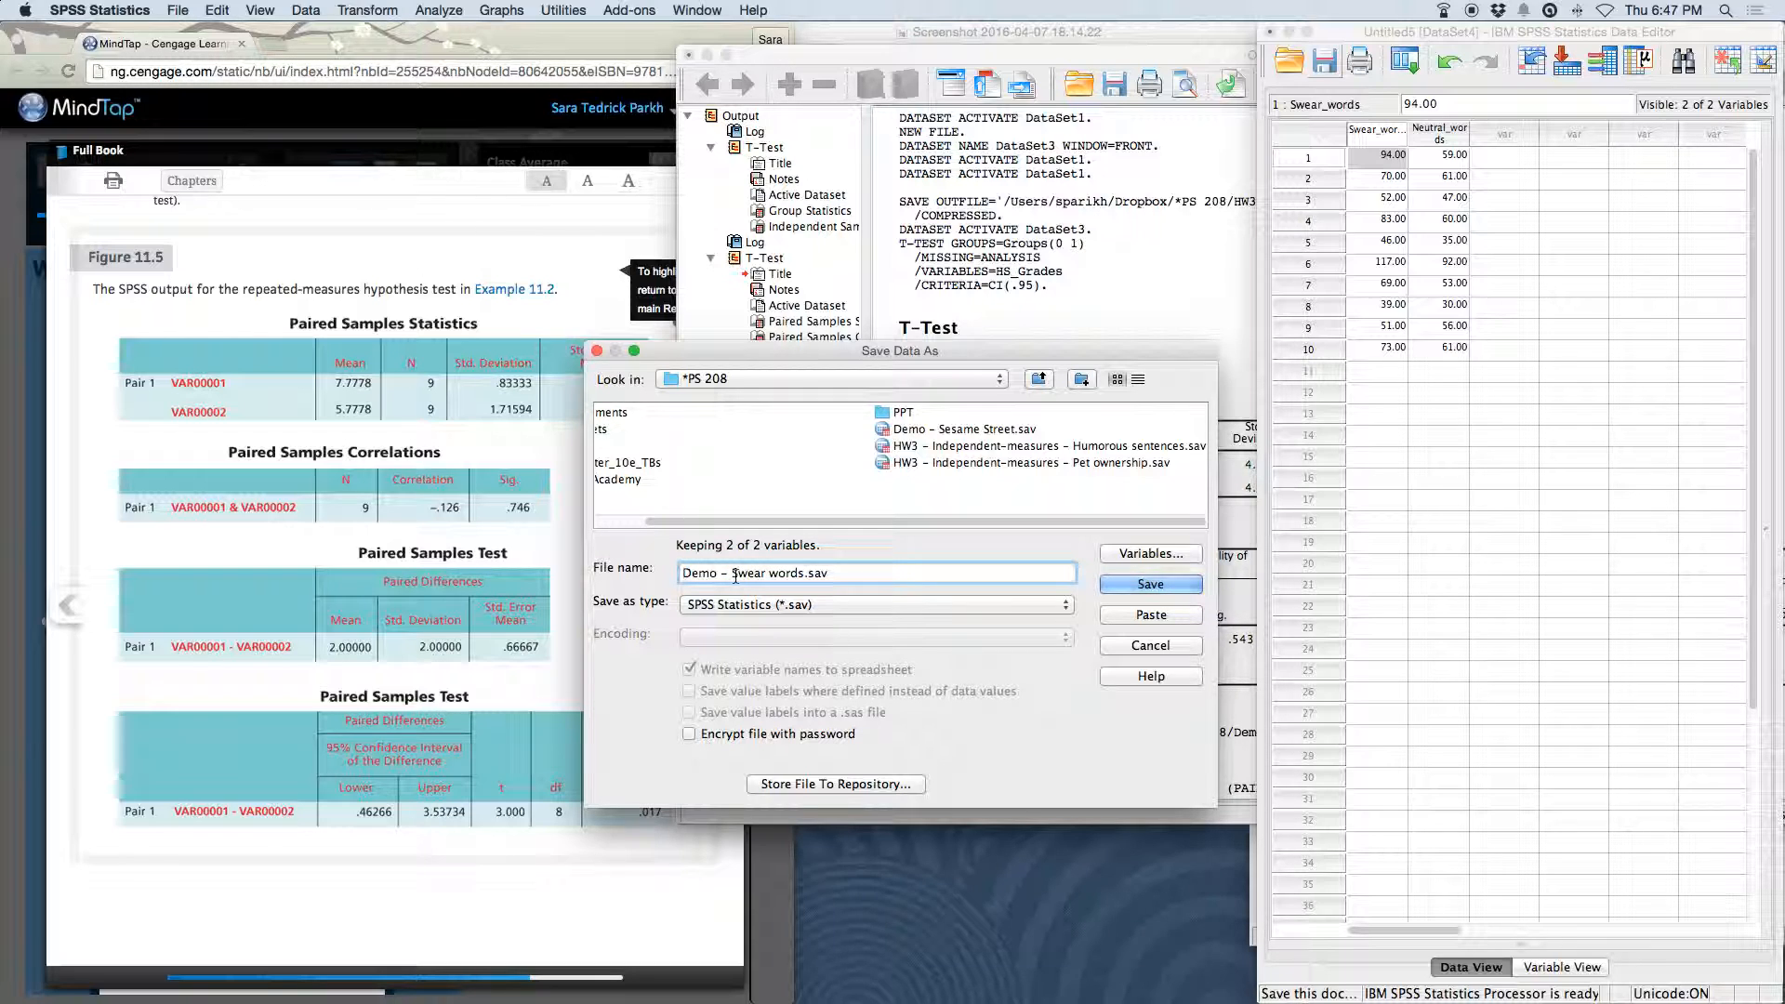
{"action": "key", "text": "Return"}
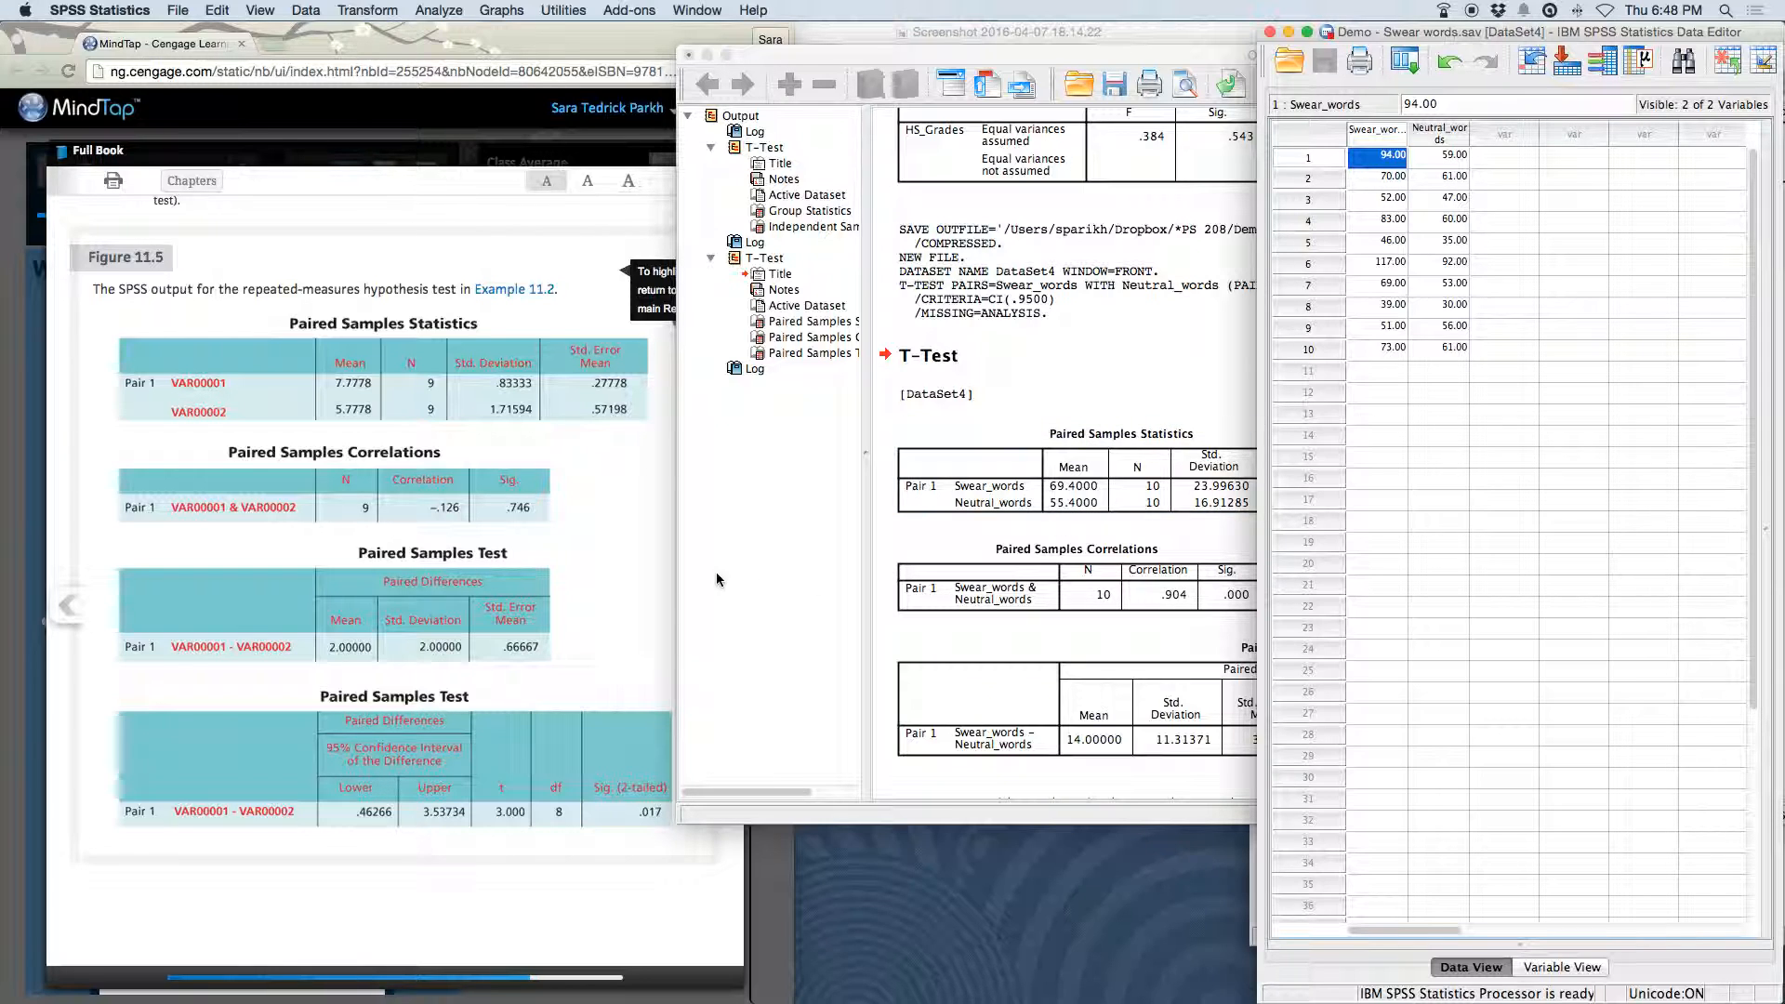
Switch to the textbook in Chrome and review its SPSS data entry and analysis instructions for the repeated-measures t test.
{"action": "left_click", "coordinate": [618, 595]}
{"action": "scroll", "coordinate": [618, 595], "scroll_direction": "up", "scroll_amount": 1}
{"action": "scroll", "coordinate": [618, 595], "scroll_direction": "up", "scroll_amount": 10}
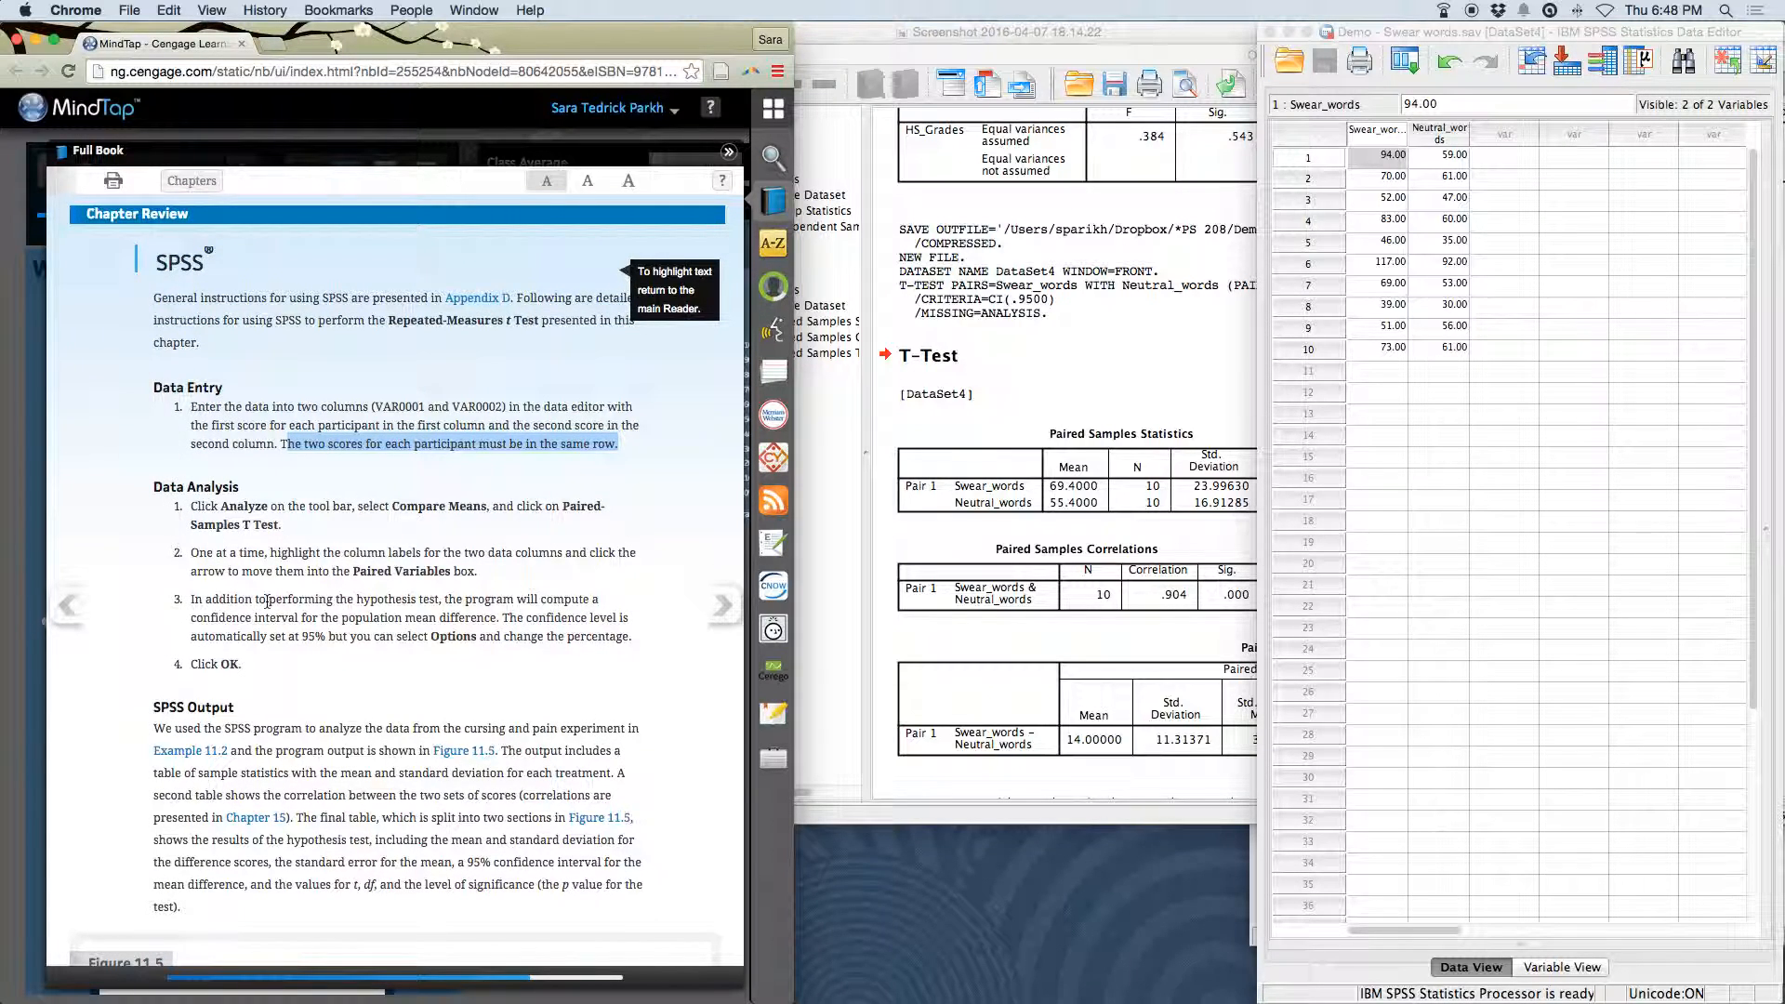
{"action": "scroll", "coordinate": [268, 602], "scroll_direction": "down", "scroll_amount": 1}
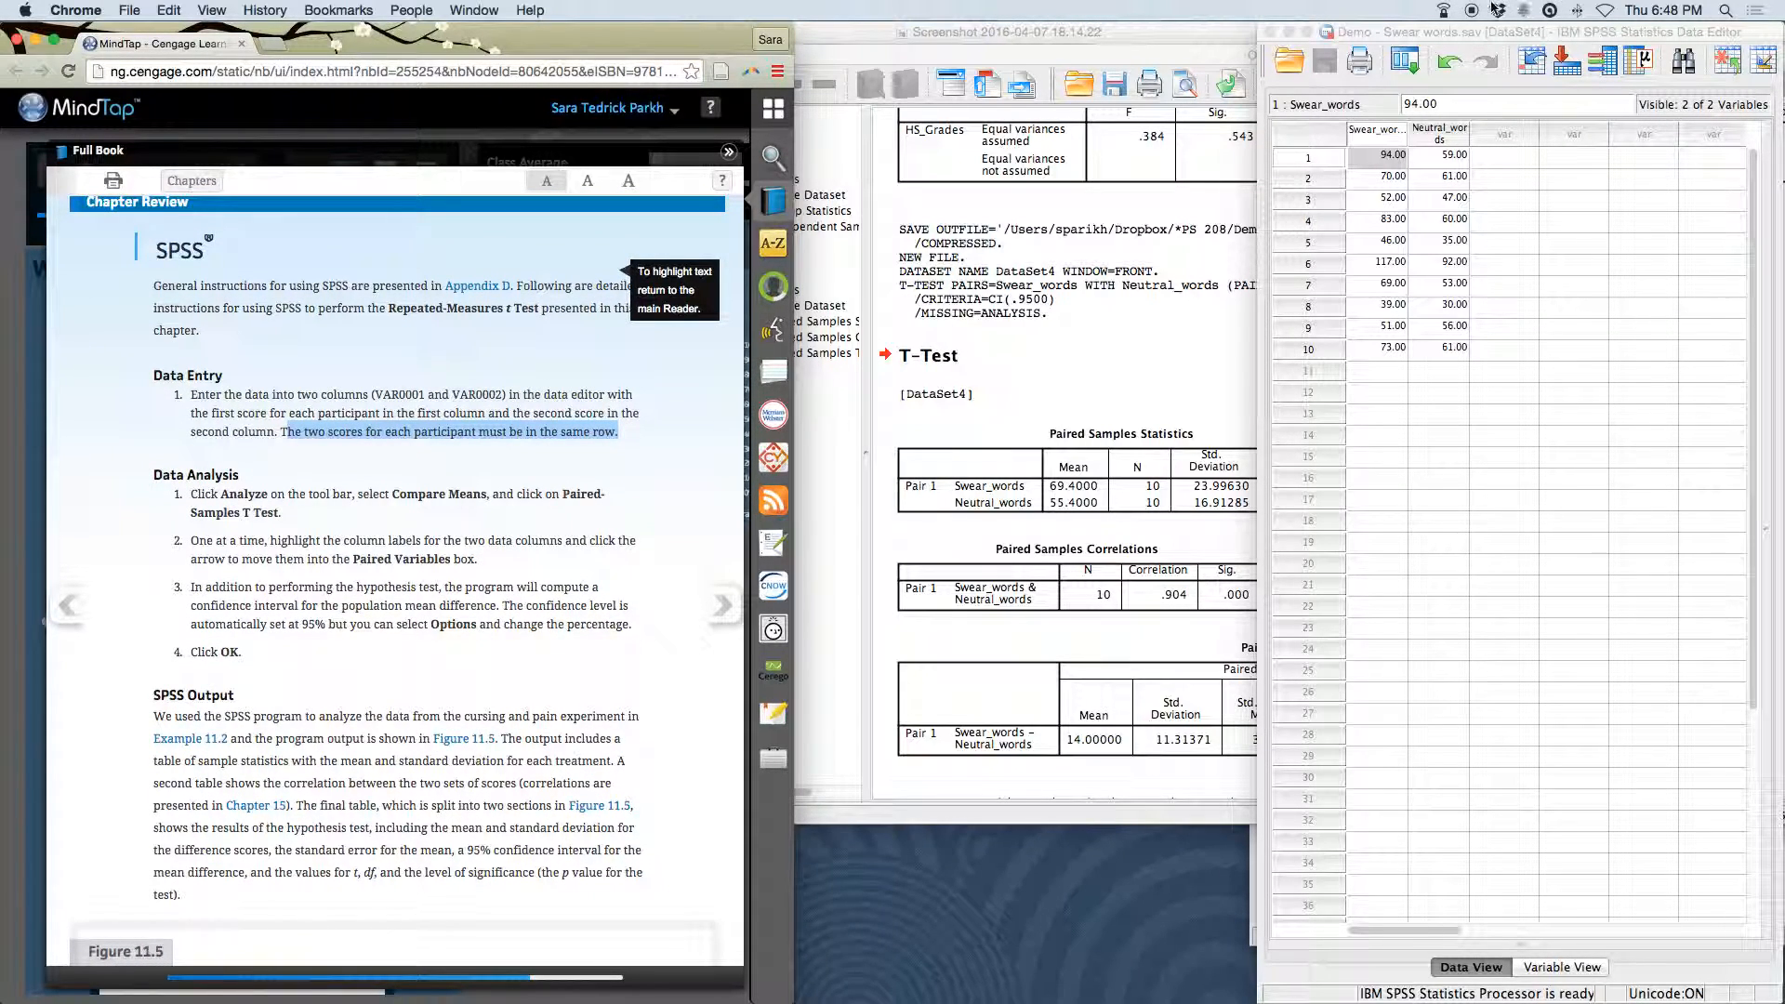